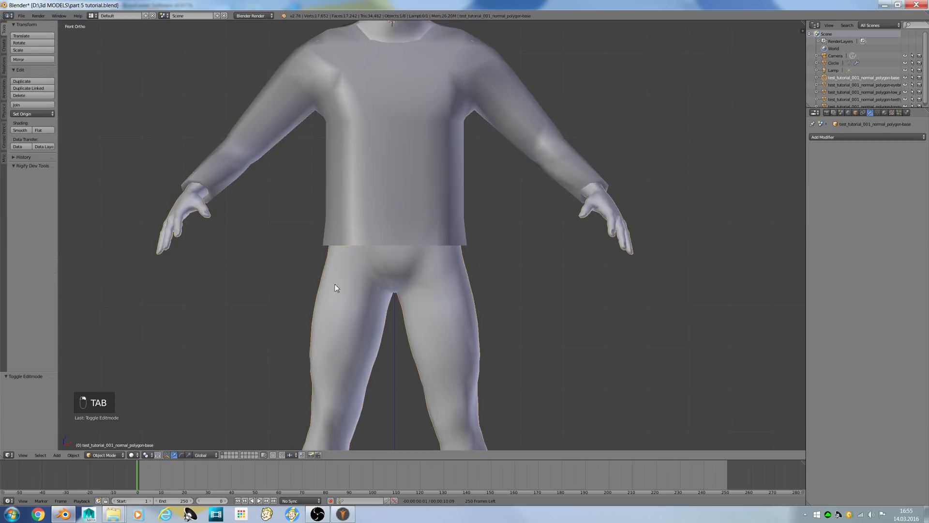
Select the horizontal edge loop around the body's hips and snap the 3D cursor to it
right_click(362, 277)
key("Tab")
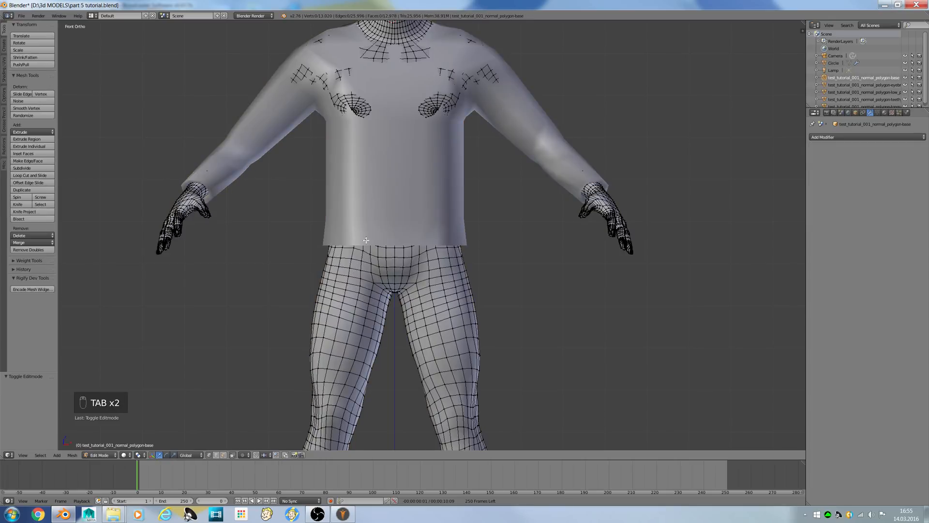
scroll(366, 240, "up", 3)
right_click(318, 278, "alt")
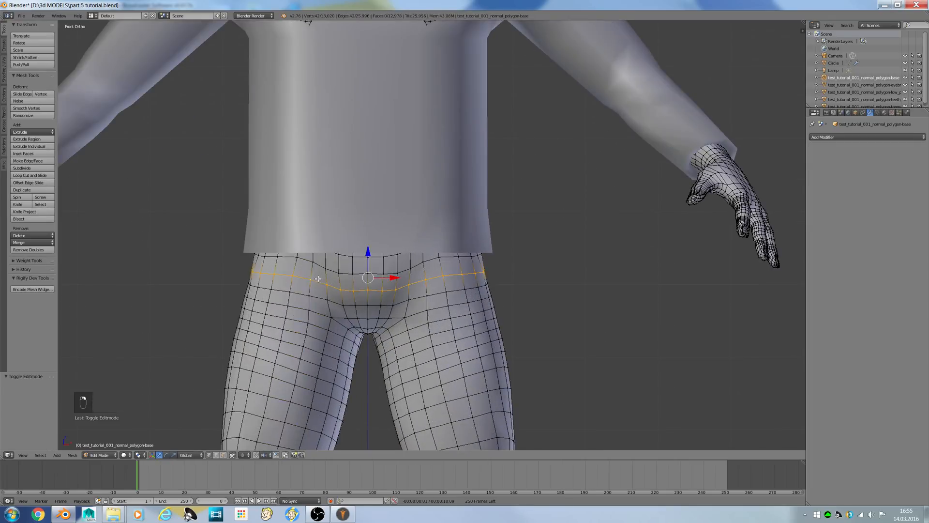
key("shift+s")
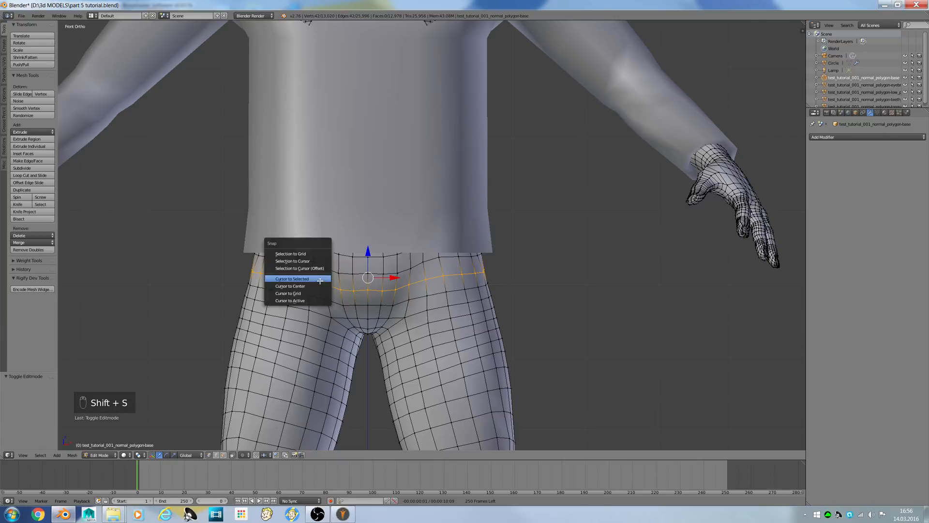
left_click(300, 279)
key("Tab")
Add an eight-vertex mesh circle at the 3D cursor and scale it to about 0.19 so it encircles the hips
key("shift+a")
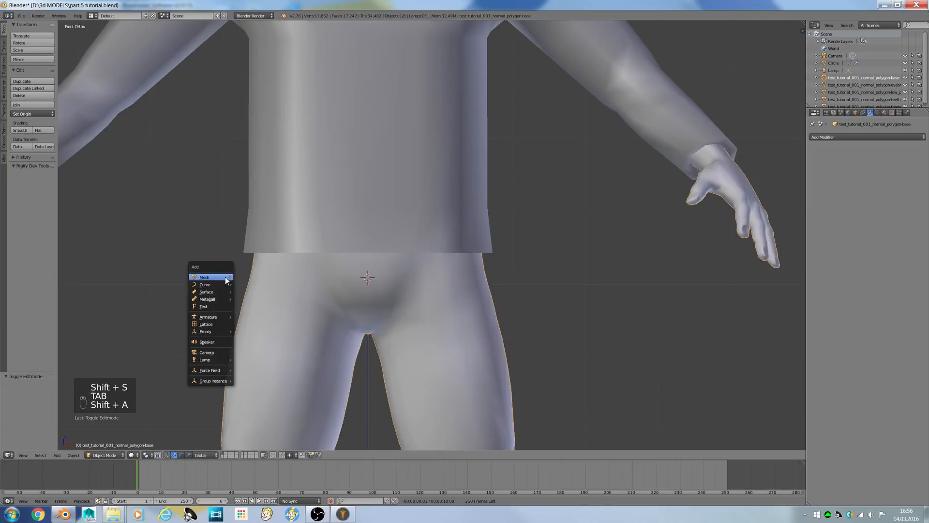
mouse_move(222, 278)
left_click(247, 293)
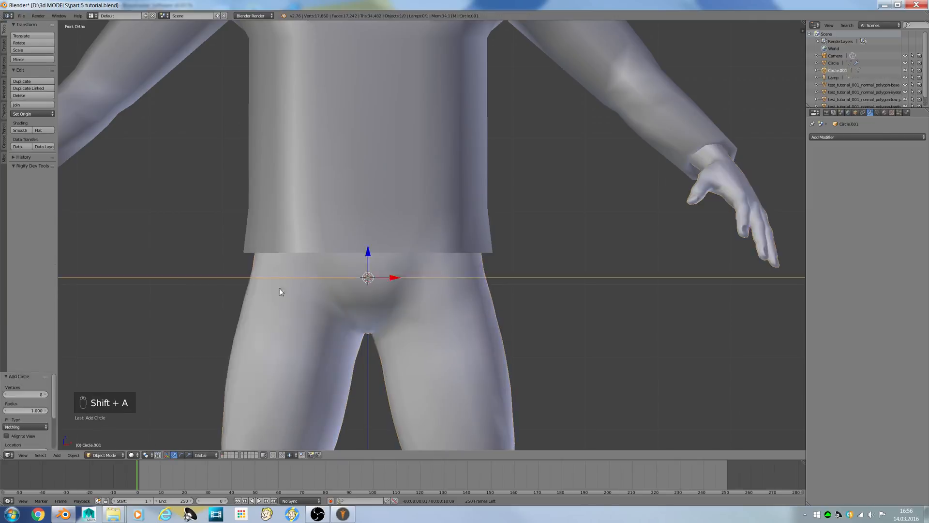
scroll(449, 266, "down", 5)
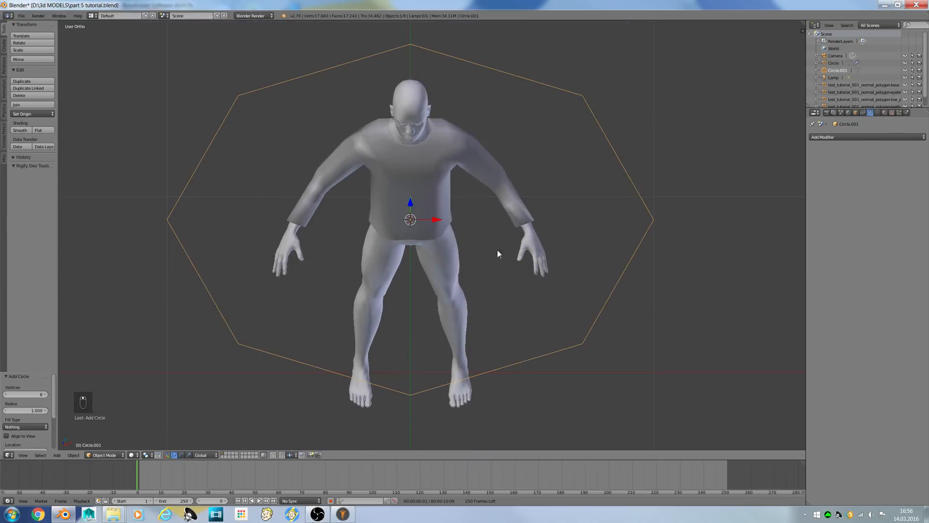
key("s")
left_click(462, 237)
scroll(460, 230, "up", 1)
middle_click_drag(460, 231, 467, 192)
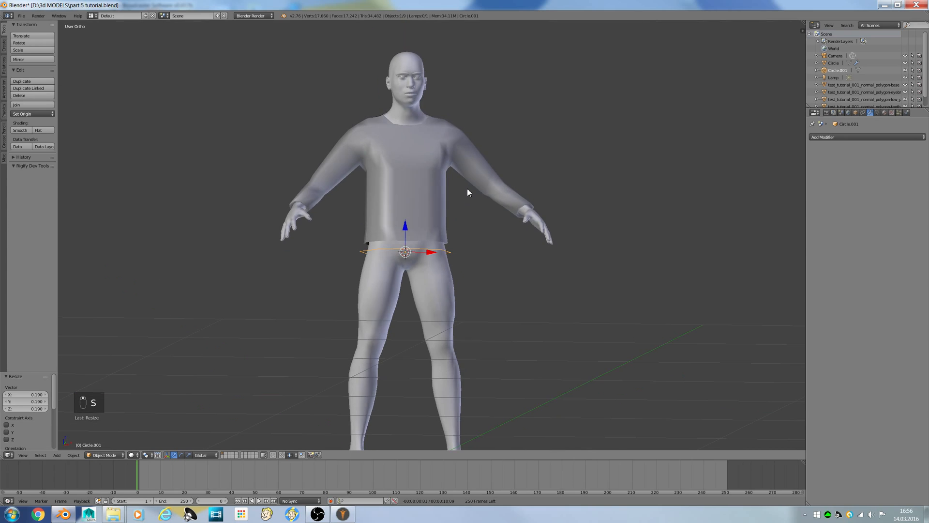
key("KP_1")
scroll(461, 167, "up", 3)
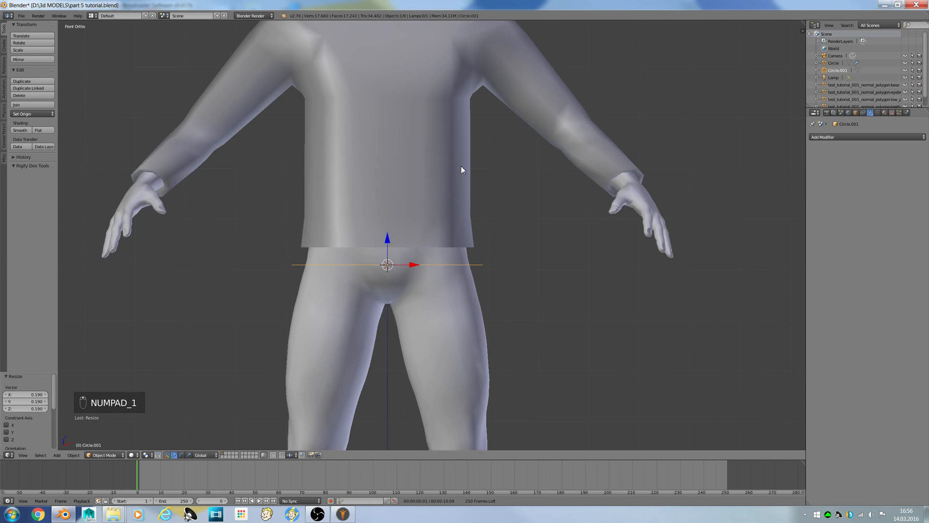
scroll(460, 171, "down", 2)
scroll(460, 172, "up", 2)
scroll(454, 173, "down", 4)
scroll(427, 182, "up", 5)
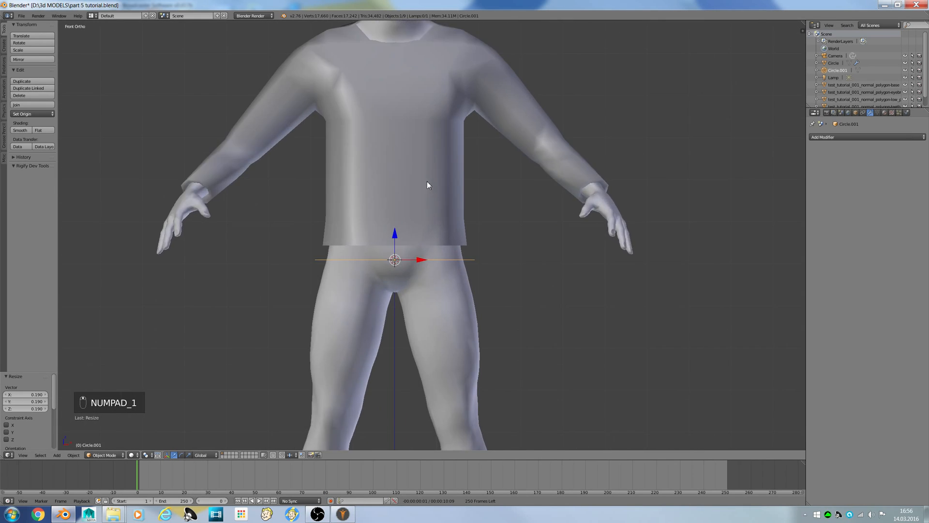
scroll(481, 219, "down", 3)
scroll(481, 219, "up", 3)
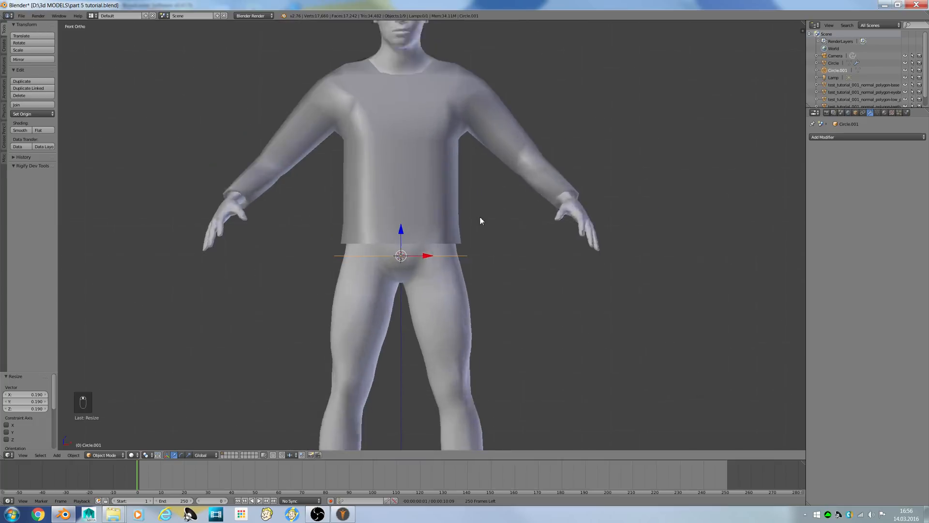
Extrude the hip circle straight down to the ankles and scale its bottom ring by about 1.59 to flare the skirt
key("Tab")
key("e")
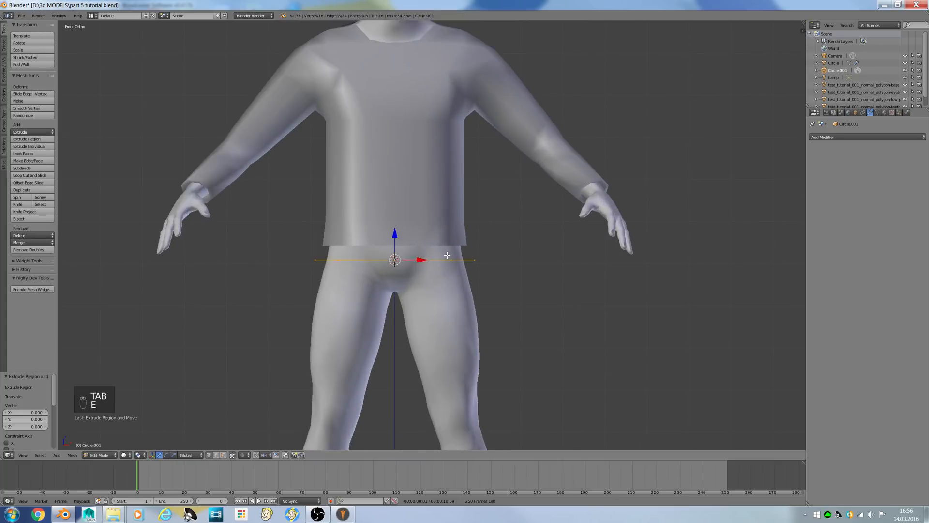
right_click(445, 254)
scroll(440, 246, "down", 4)
left_click_drag(415, 222, 487, 291)
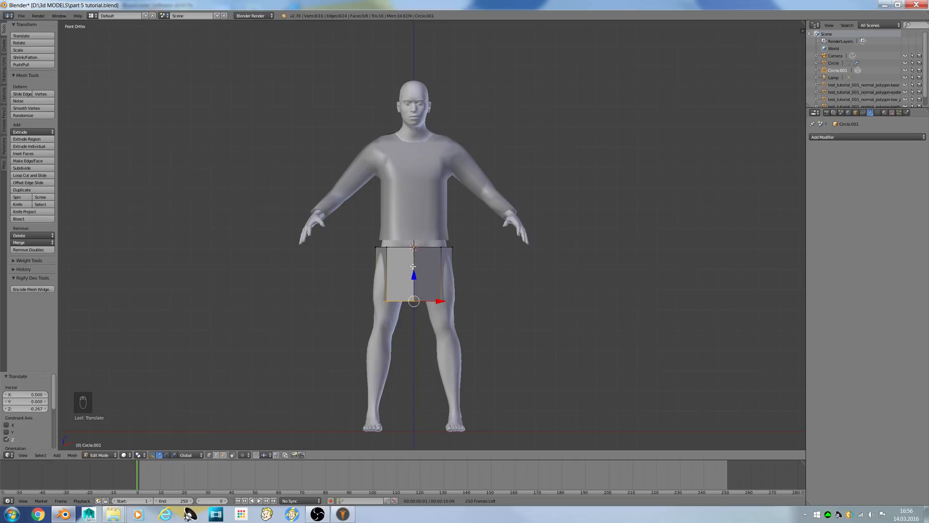
left_click_drag(413, 267, 414, 382)
key("s")
left_click(520, 409)
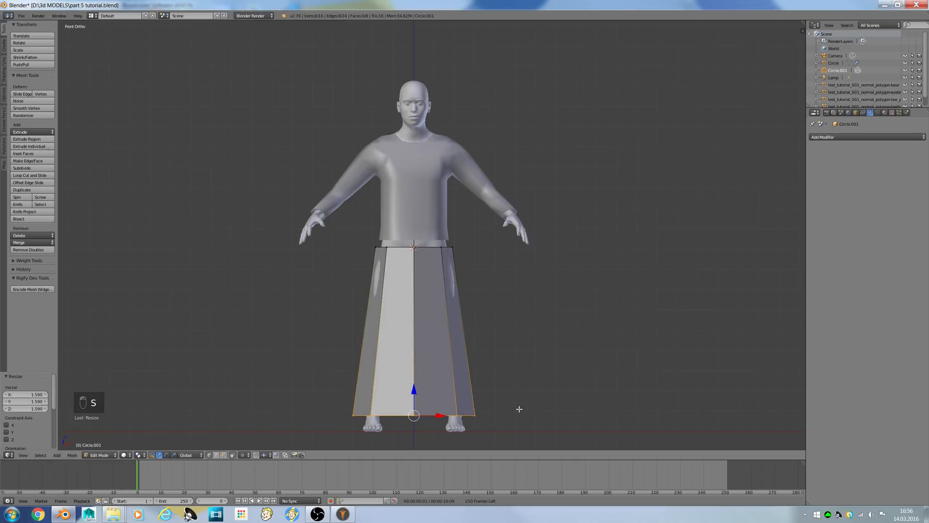
Add a horizontal edge loop just below the skirt's waist and widen it so it encloses the hips
key("ctrl+r")
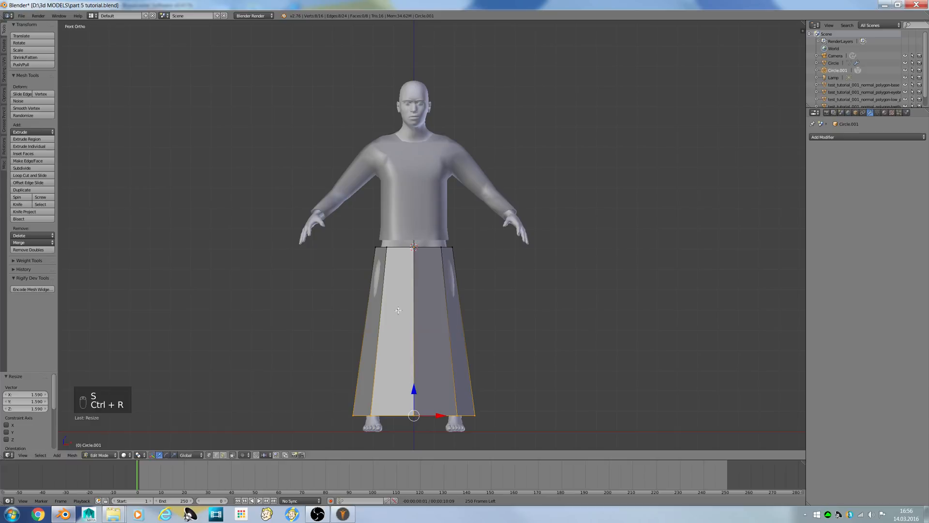
key("ctrl+r")
left_click(405, 309)
left_click(430, 247)
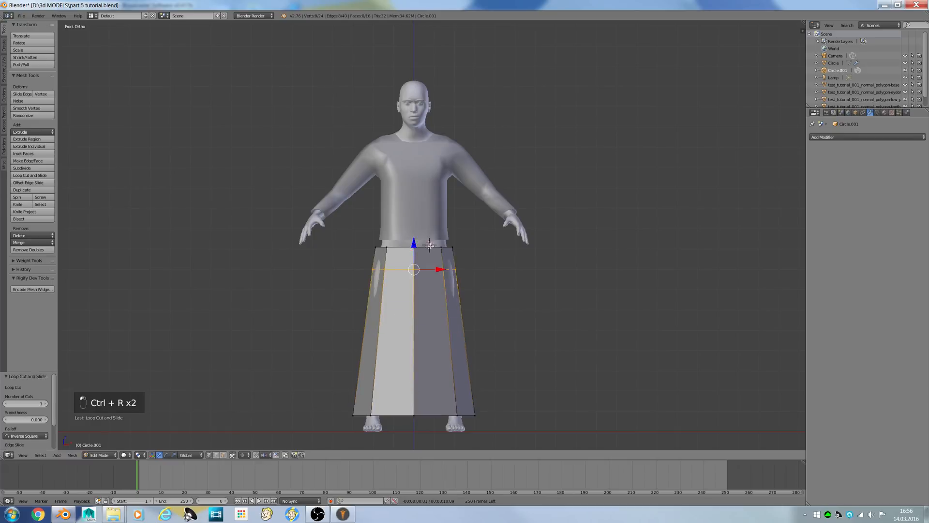
key("s")
left_click(484, 255)
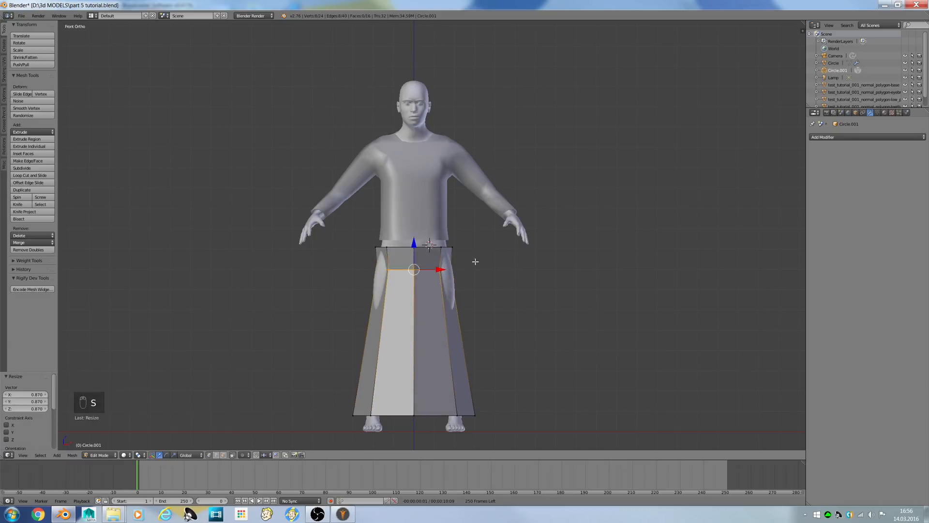
key("s")
left_click(486, 266)
key("ctrl+space")
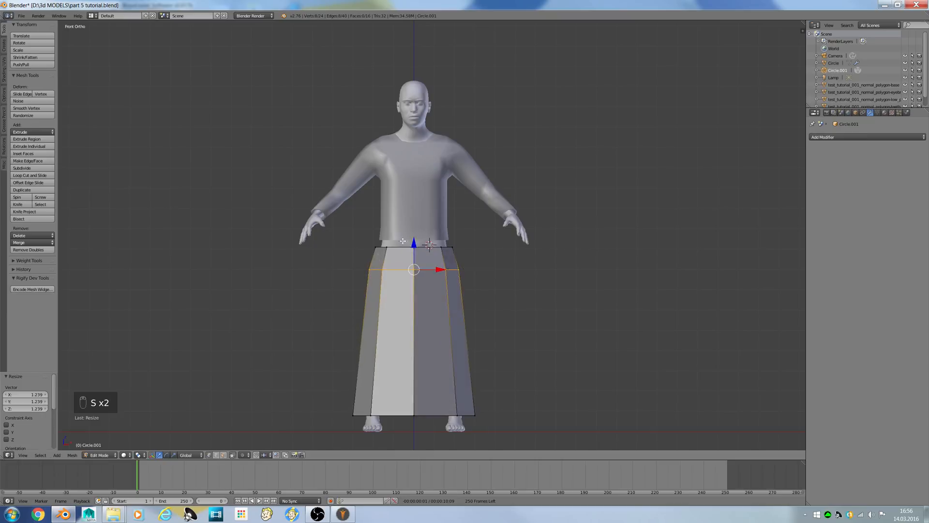
Extrude the skirt's waist edge loop in place and scale the new ring inward by about 0.897
right_click(403, 247, "alt")
key("e")
right_click(443, 250)
key("s")
left_click(518, 249)
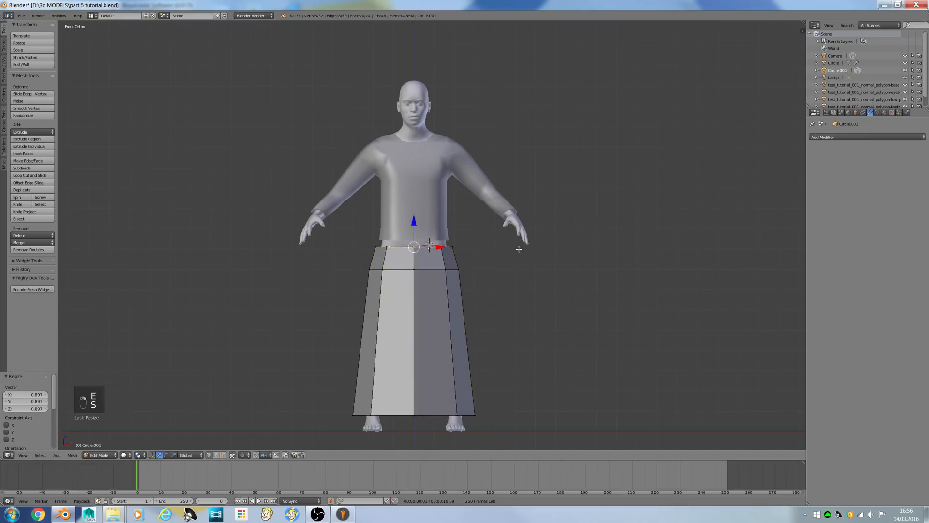
Raise both waist rings of the skirt about 0.058 along Z and scale them in to fit around the shirt
middle_click_drag(518, 249, 516, 257)
scroll(435, 246, "up", 3)
scroll(435, 247, "up", 3)
middle_click_drag(434, 248, 393, 280)
right_click(403, 272, "alt+shift")
key("g")
key("z")
left_click(406, 215)
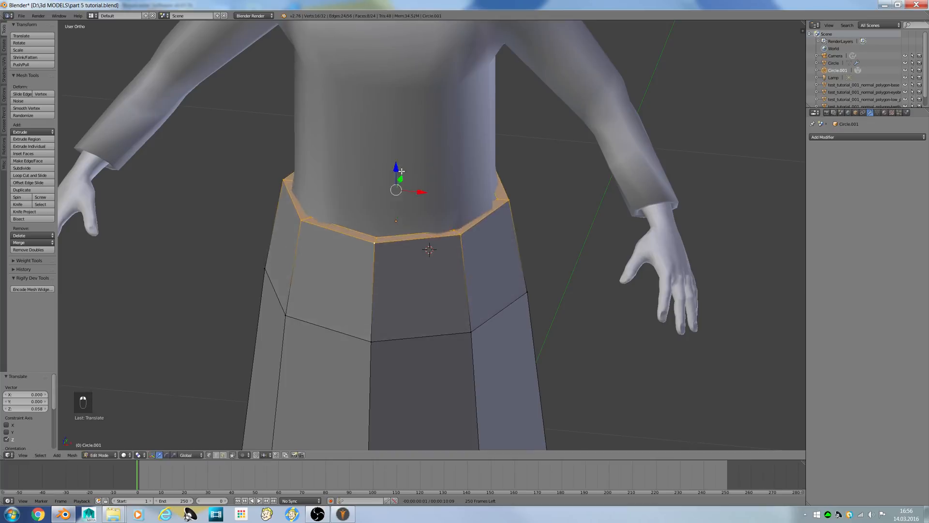
key("s")
left_click(504, 202)
key("Tab")
scroll(349, 201, "down", 4)
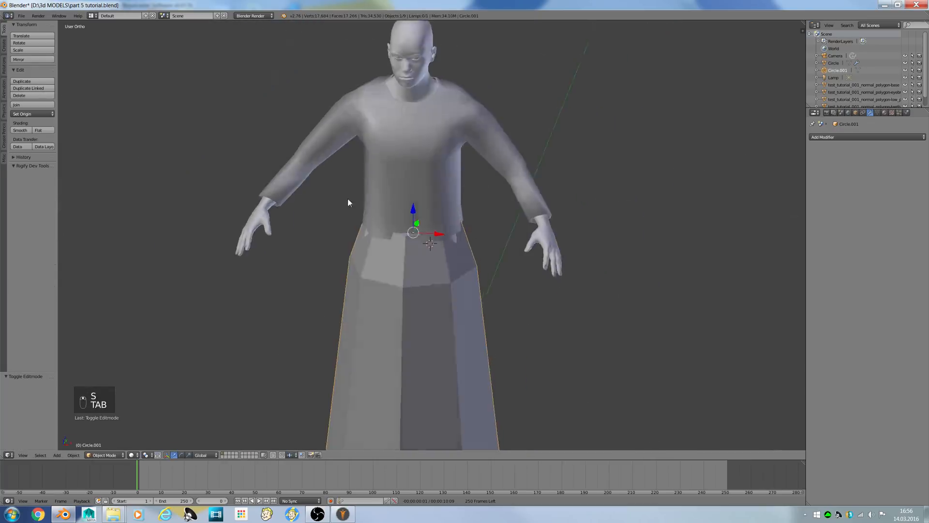
middle_click_drag(347, 200, 358, 182)
Add two horizontal edge loops to the skirt, one at mid-length and one closer to the hem
key("Tab")
scroll(413, 339, "down", 3)
key("ctrl+r")
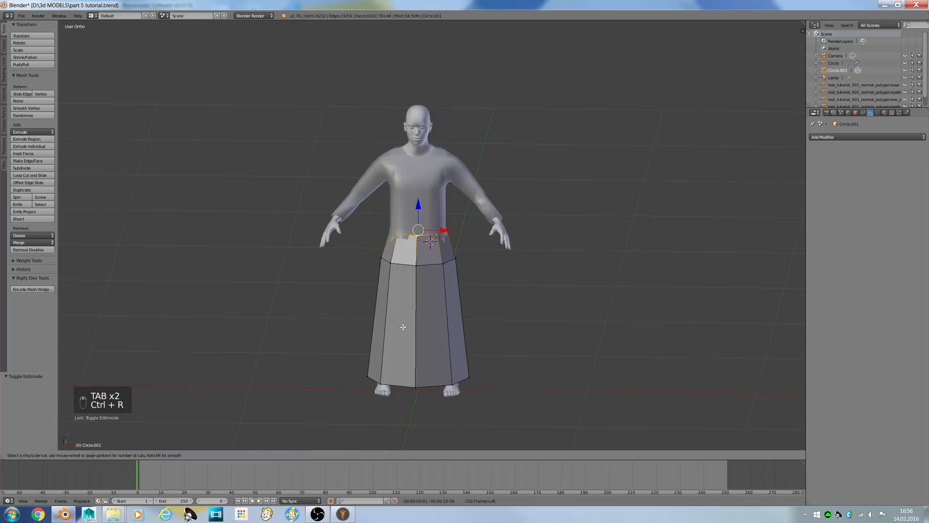
double_click(414, 316)
key("ctrl+r")
double_click(419, 357)
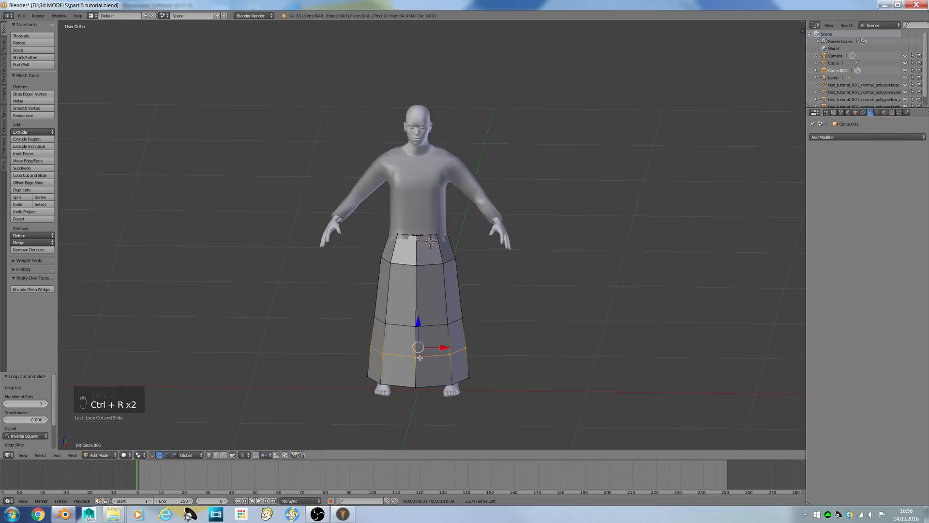
middle_click_drag(512, 358, 436, 344)
key("KP_1")
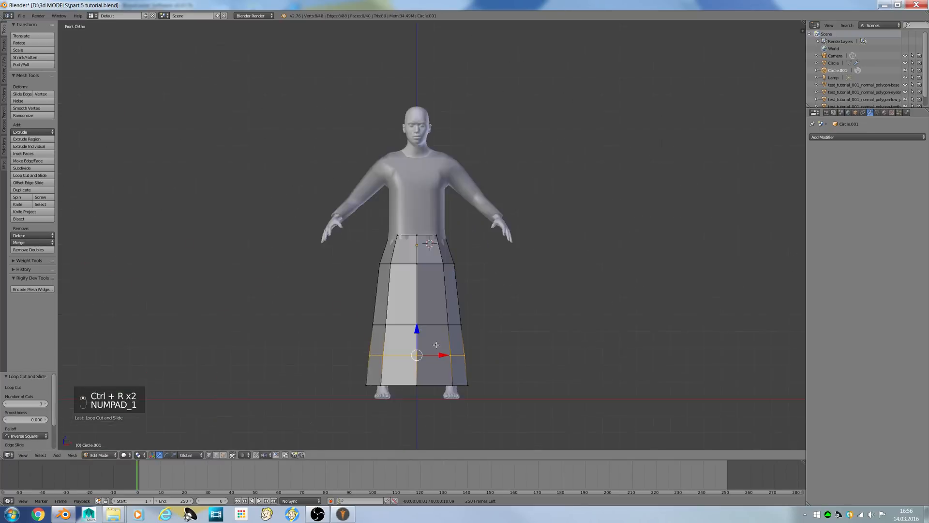
Select all skirt rings below the waist in side view and scale them by about 0.701 along Y
key("KP_3")
key("s")
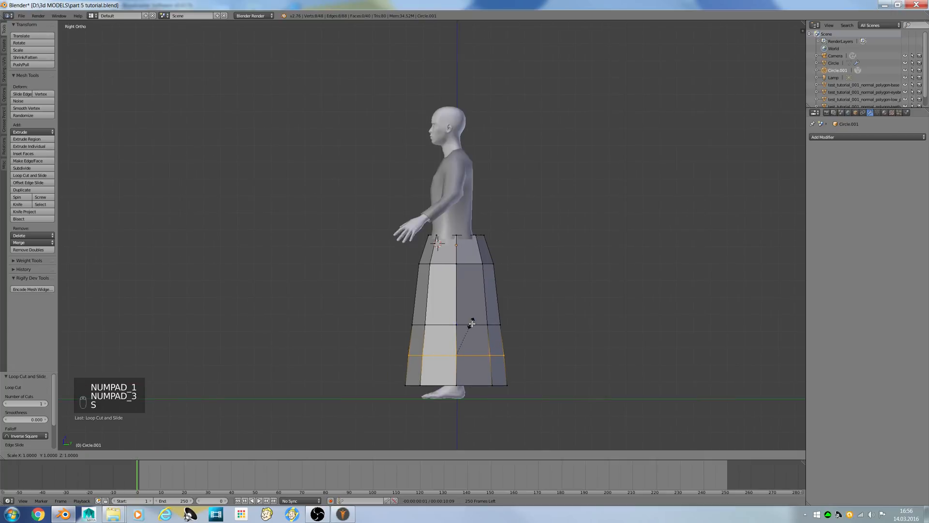
right_click(472, 324)
key("a")
key("z")
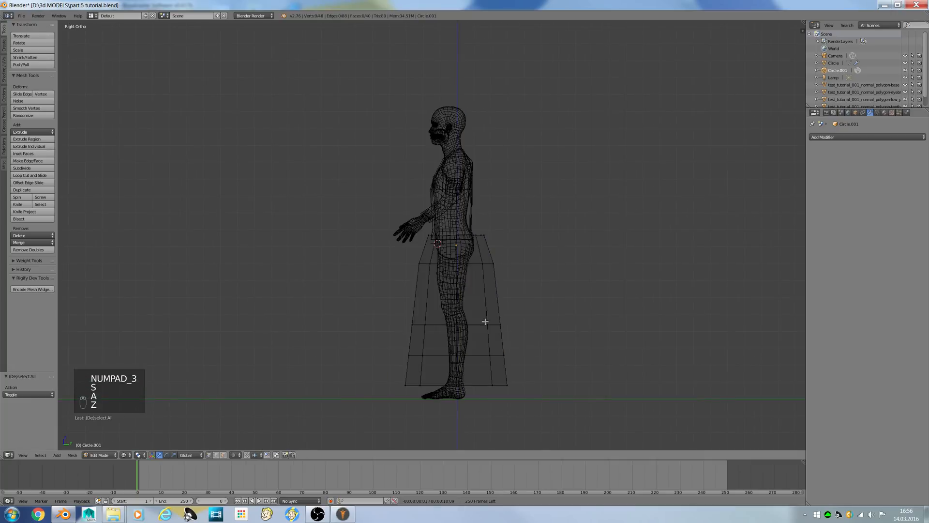
key("b")
left_click_drag(318, 289, 595, 449)
key("b")
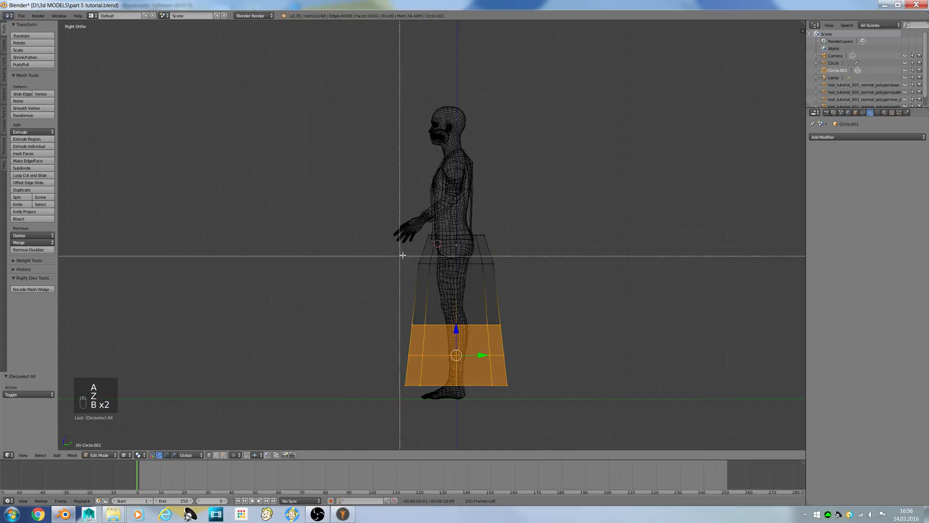
left_click_drag(402, 254, 541, 310)
key("s")
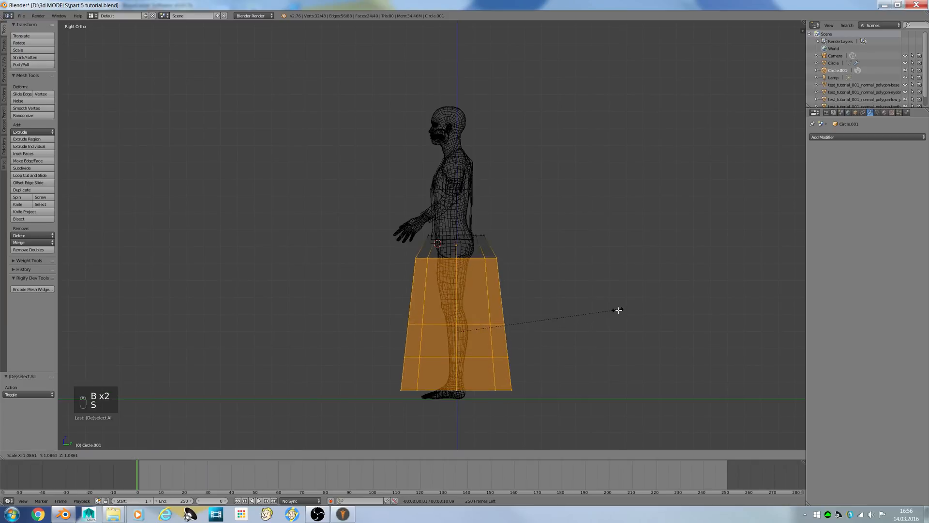
key("y")
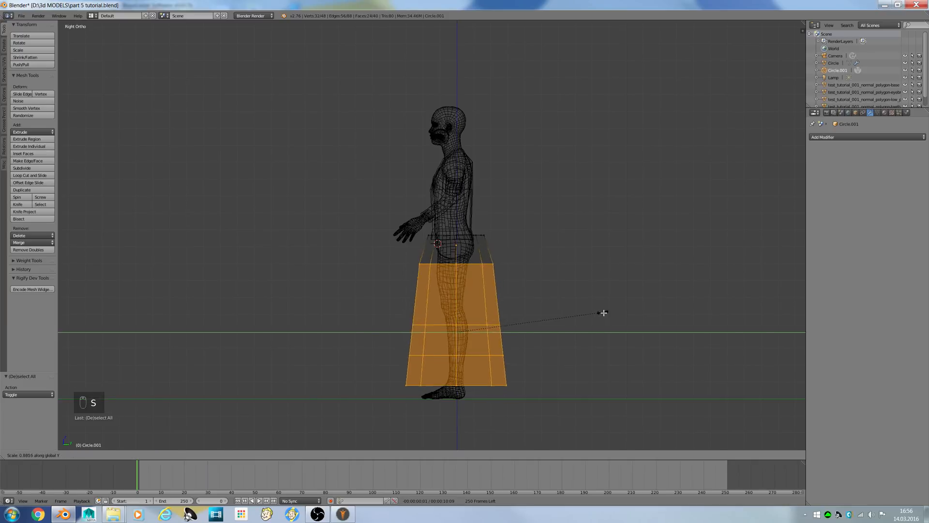
left_click(562, 332)
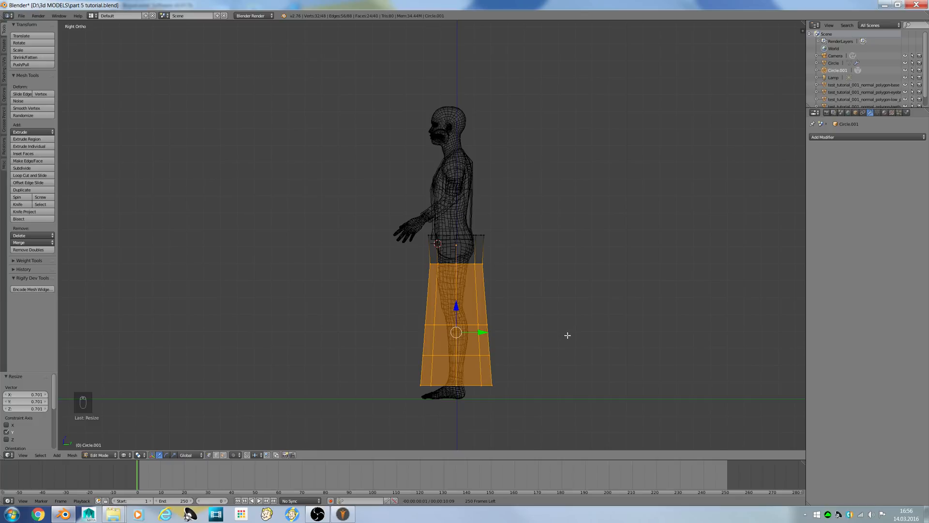
Widen the selected skirt rings slightly along Y, deselect everything and return to solid shading
key("s")
key("y")
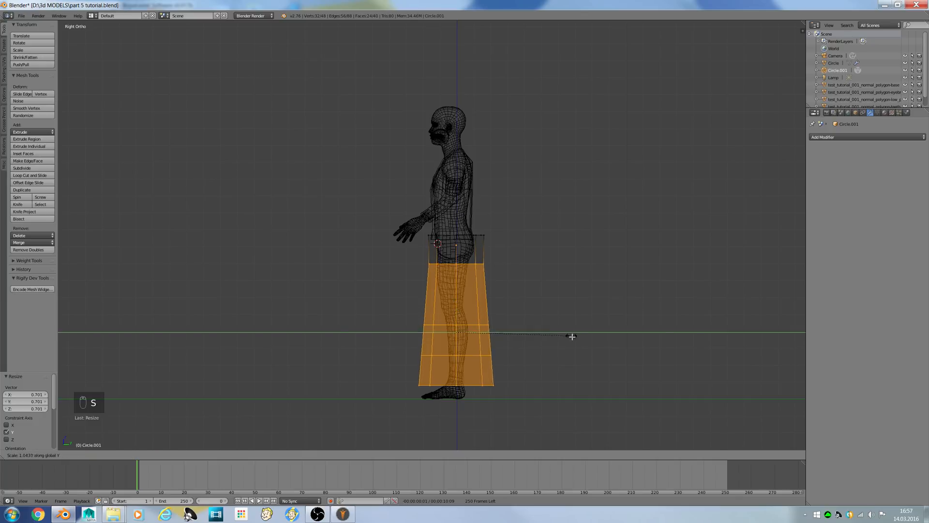
left_click(579, 342)
key("a")
key("z")
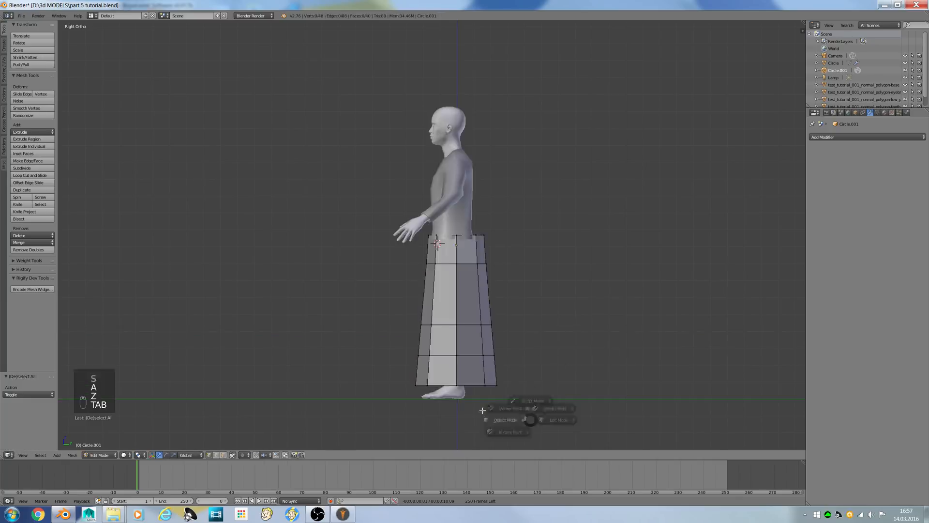
Leave mesh editing and apply smooth shading to the skirt
key("Tab")
mouse_move(499, 404)
middle_mouse_down()
mouse_move(399, 403)
mouse_move(418, 374)
middle_mouse_up()
left_click(20, 130)
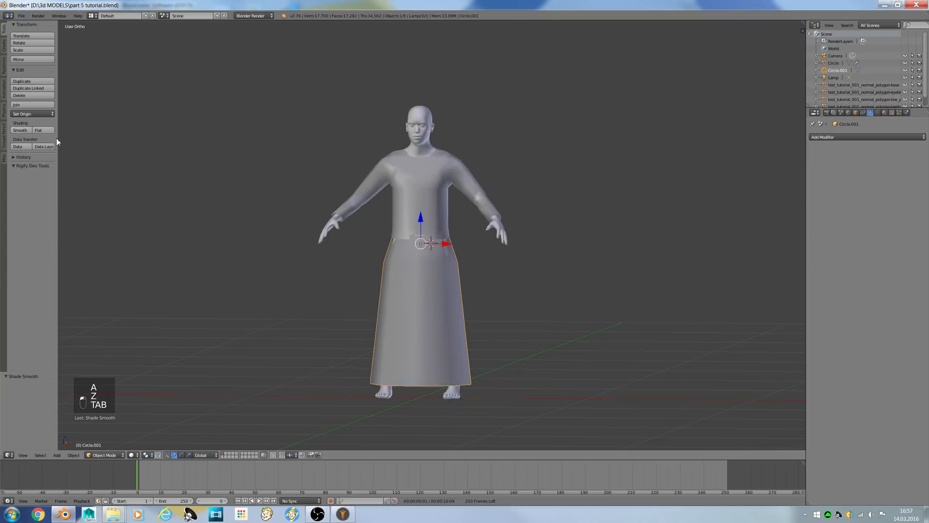
Delete the skirt object from the scene
key("KP_1")
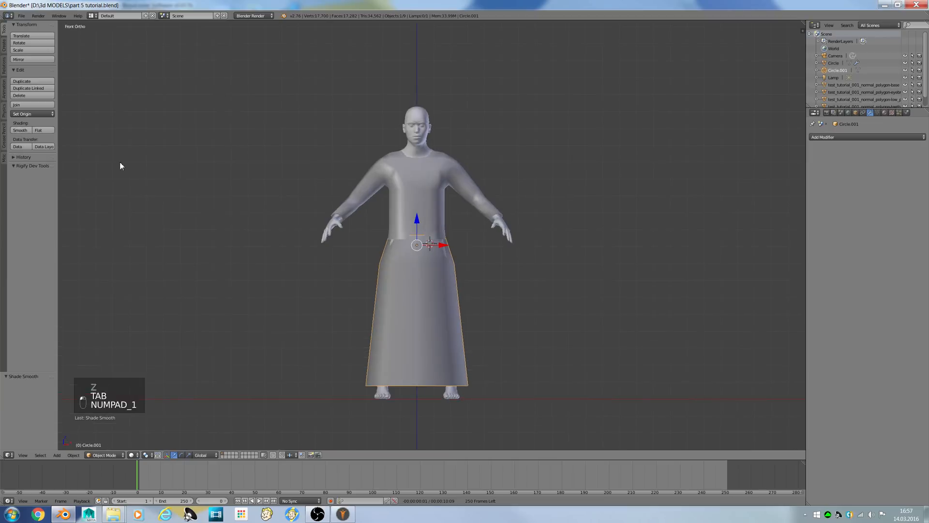
key("Delete")
left_click(279, 359)
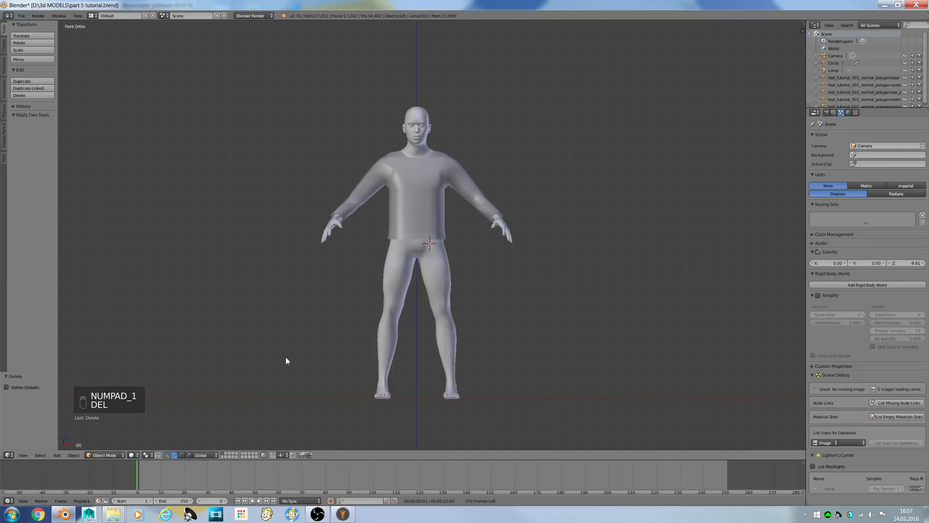
Open the body mesh for editing and clear its existing vertex selection
scroll(383, 306, "up", 5)
scroll(371, 274, "up", 2)
right_click(371, 274)
key("Tab")
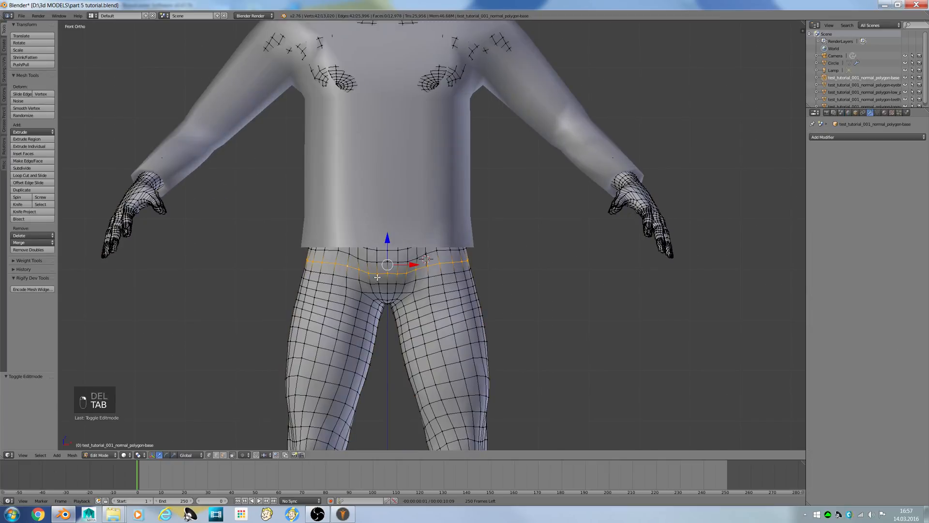
key("a")
key("a")
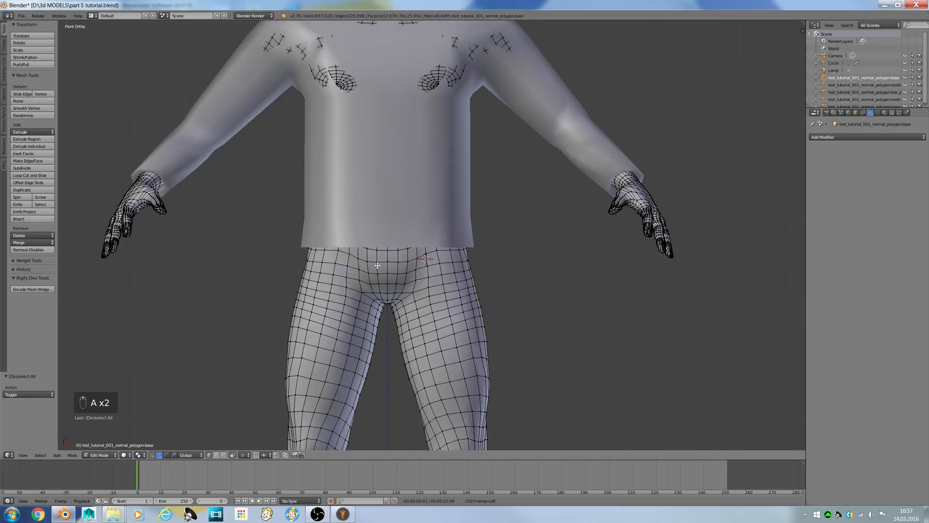
Select the body's waist edge loop just below the shirt hem and snap the 3D cursor to it
right_click(378, 266, "alt")
right_click(374, 262, "alt")
key("shift+s")
left_click(337, 266)
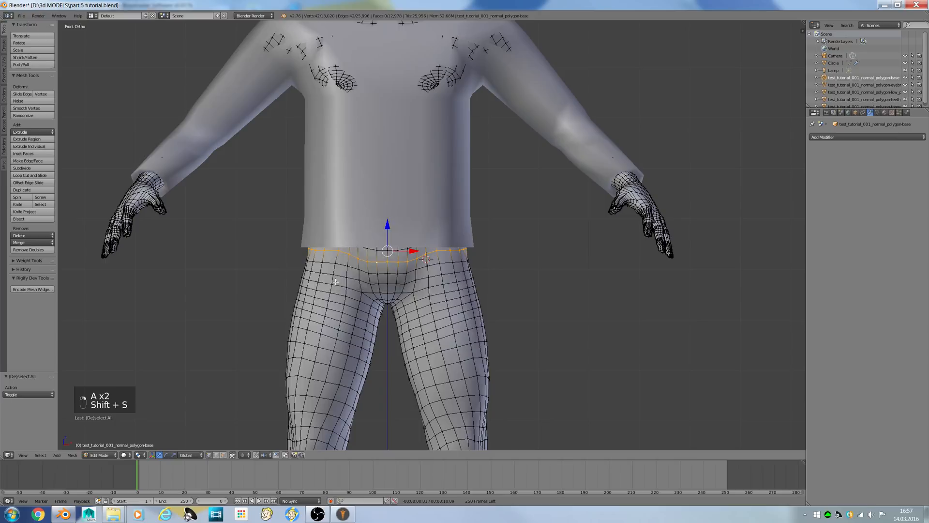
key("shift+s")
left_click(350, 283)
Leave mesh editing and add an 8-vertex circle mesh with radius 1 at the 3D cursor
key("Tab")
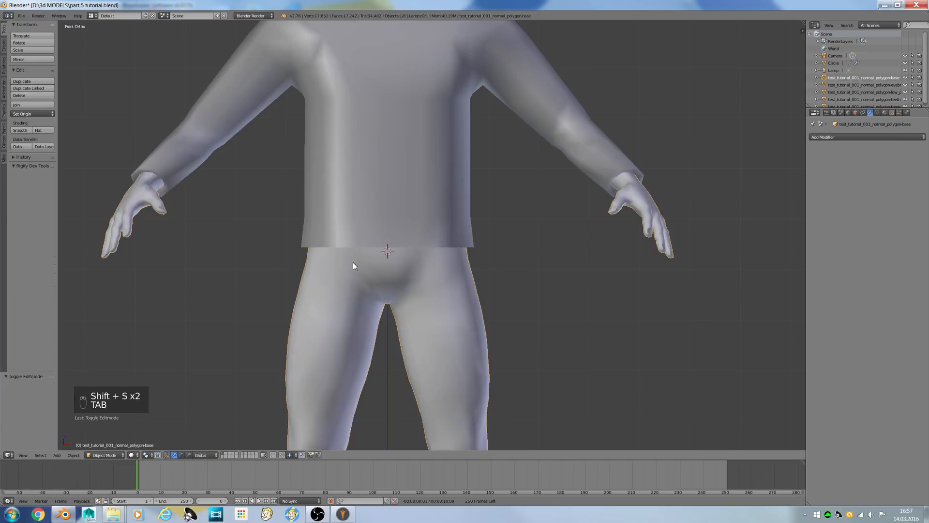
key("shift+a")
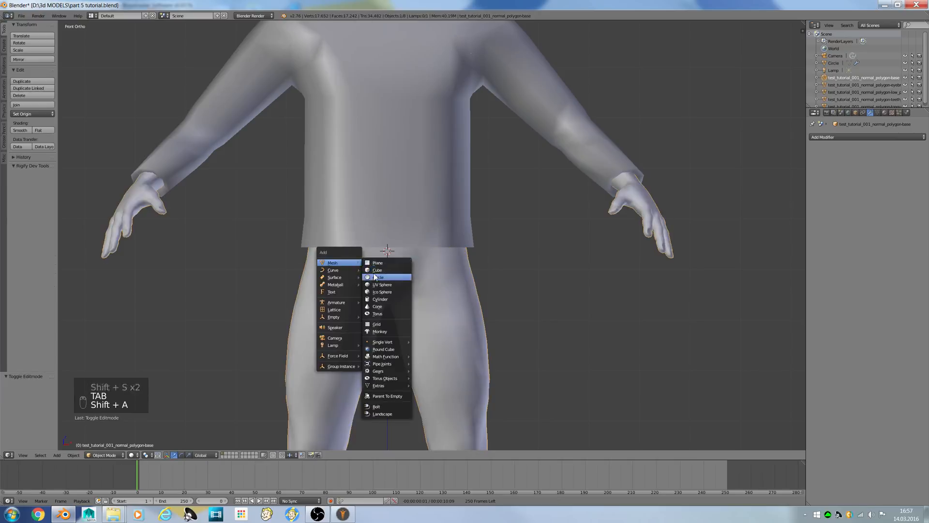
left_click(373, 274)
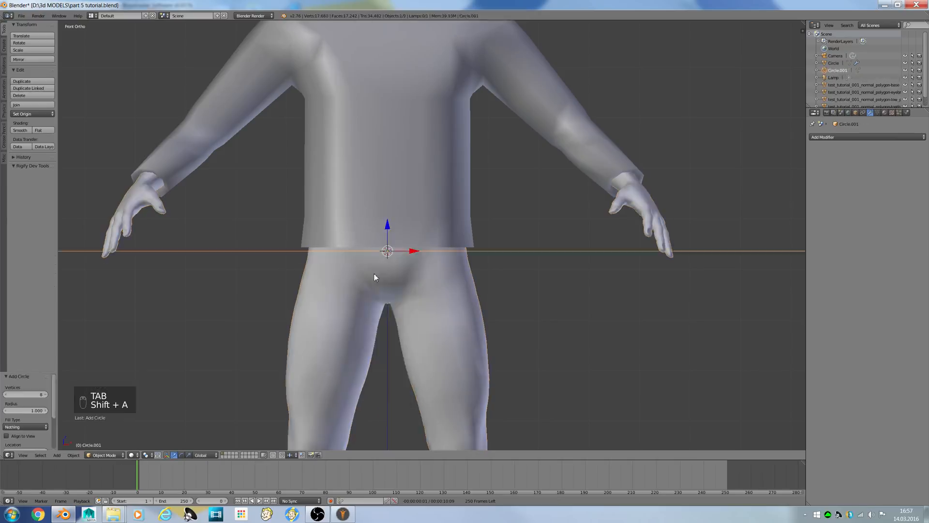
Try Texture and Rendered viewport shading, and settle on Material shading
left_click(132, 455)
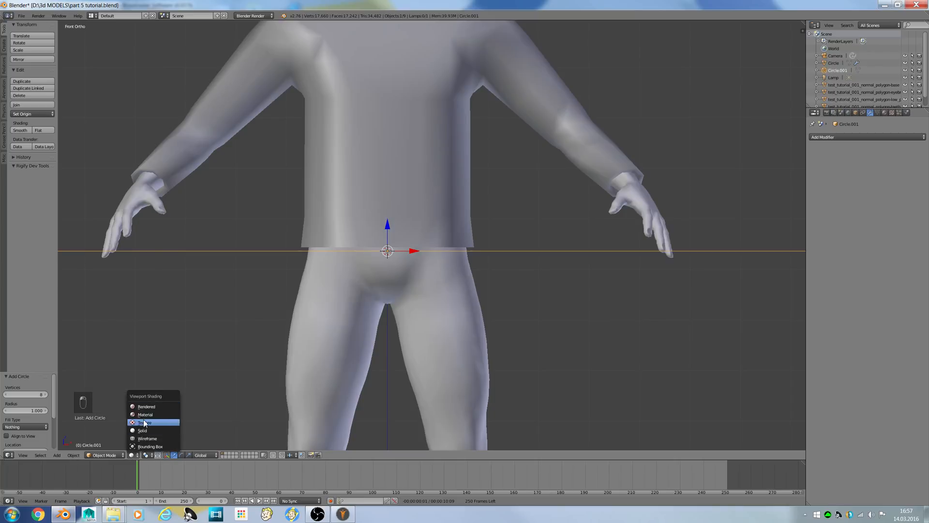
left_click(145, 422)
left_click(132, 455)
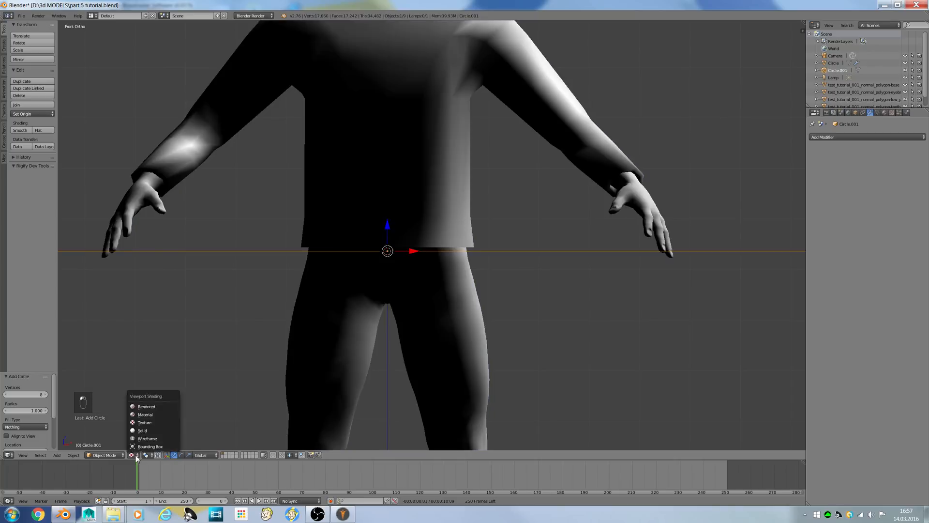
left_click(138, 408)
left_click(135, 455)
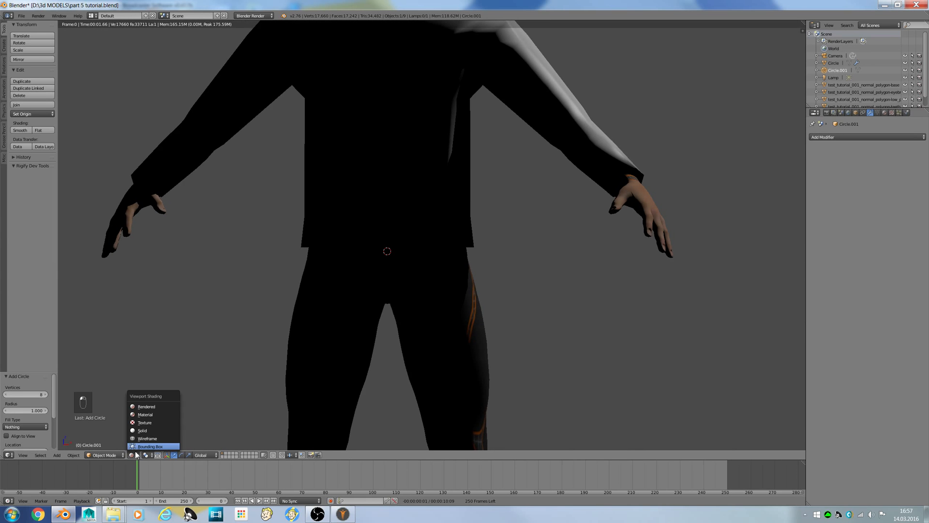
left_click(141, 415)
scroll(213, 336, "down", 1)
middle_click_drag(213, 336, 167, 341)
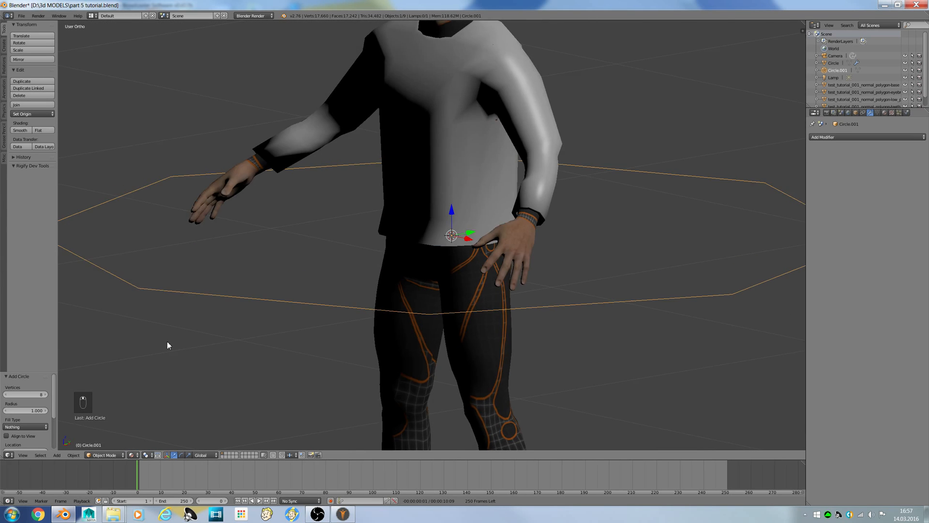
Place the 3D cursor in front of the character in side view and add a point lamp there
scroll(334, 317, "down", 4)
key("Tab")
middle_click_drag(340, 317, 227, 315)
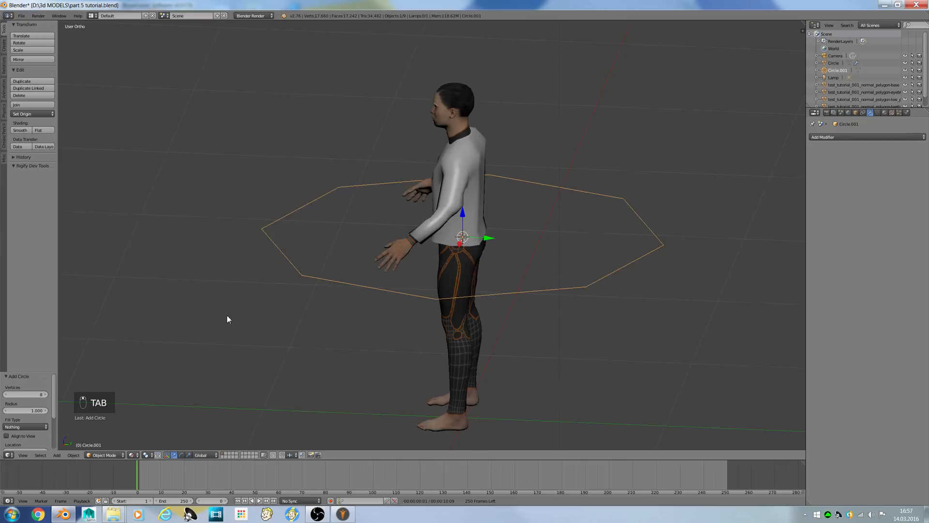
key("KP_1")
key("KP_3")
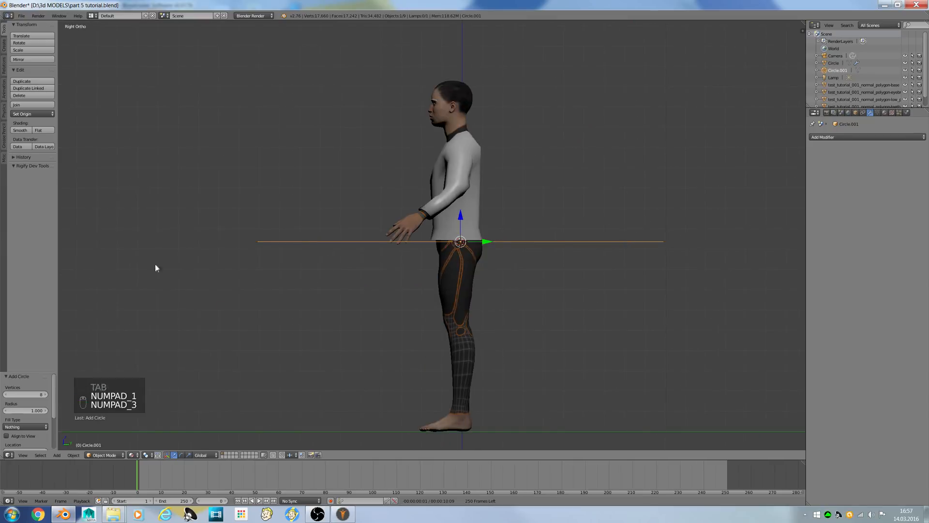
left_click_drag(155, 266, 143, 189)
key("shift+a")
mouse_move(163, 247)
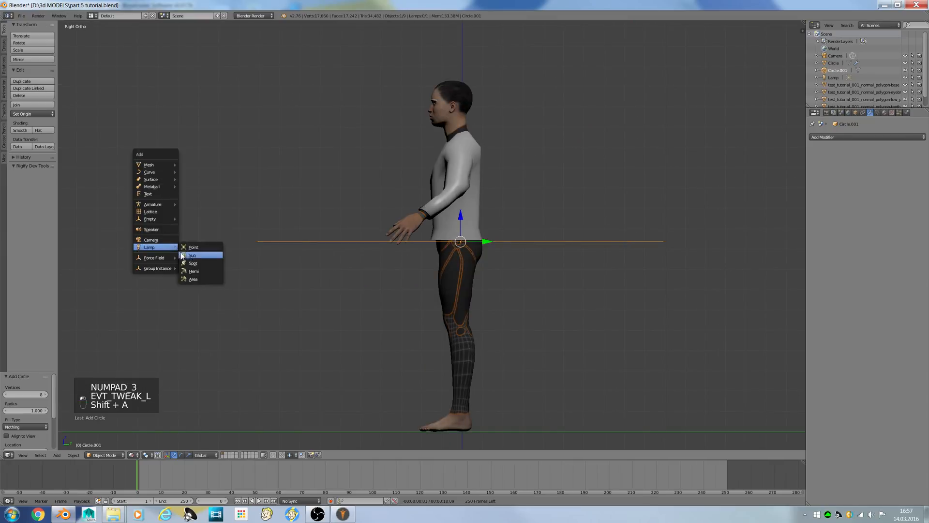
left_click(196, 248)
middle_click_drag(184, 199, 277, 248)
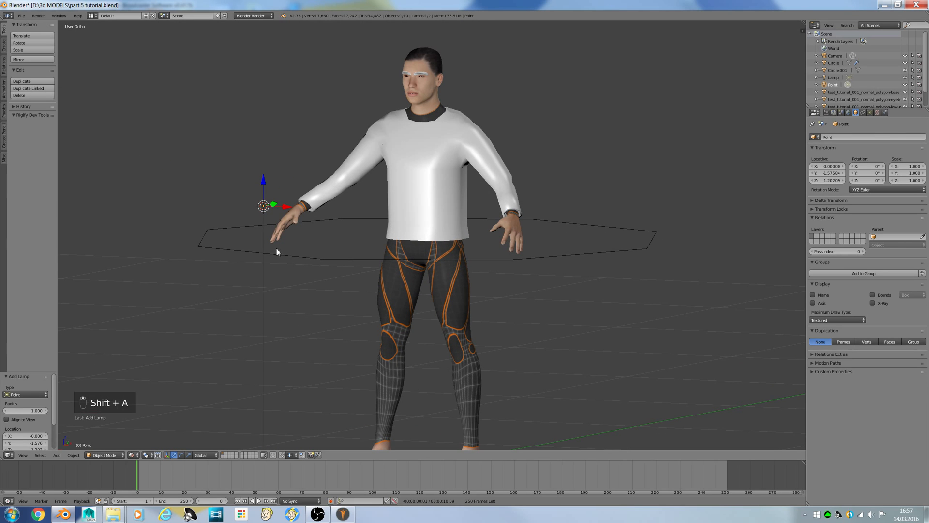
Select the new circle in front view and scale it down to fit closely around the waist, finishing with a factor of 1.02
key("KP_1")
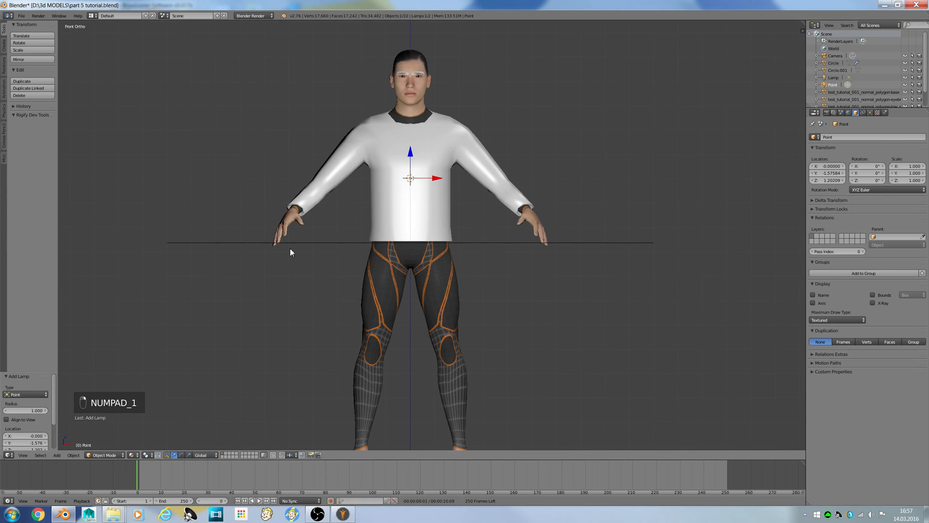
scroll(296, 242, "up", 4)
scroll(264, 233, "down", 1)
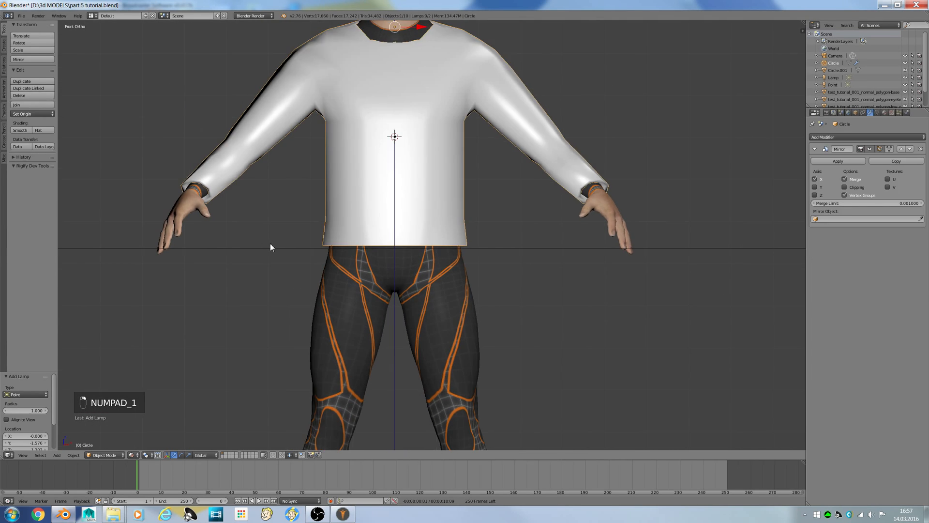
right_click(272, 249)
scroll(543, 201, "up", 3)
scroll(523, 199, "down", 4)
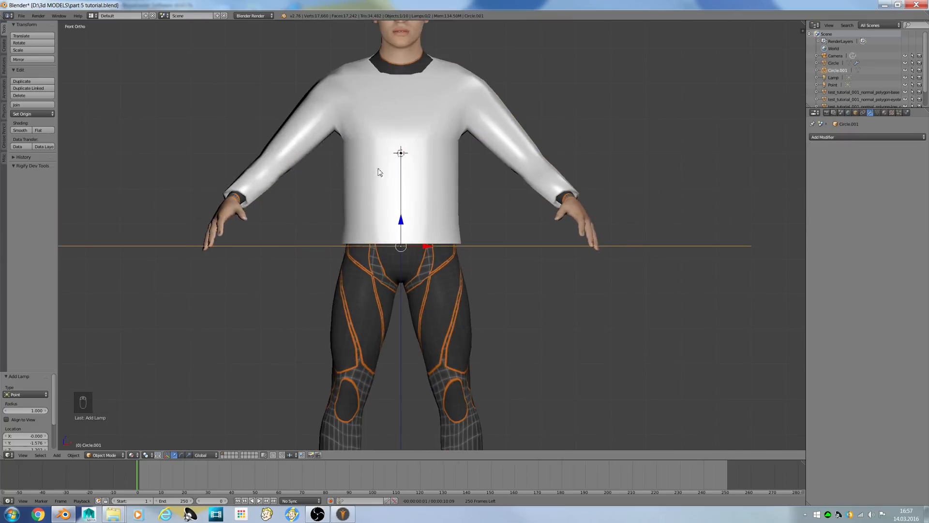
key("s")
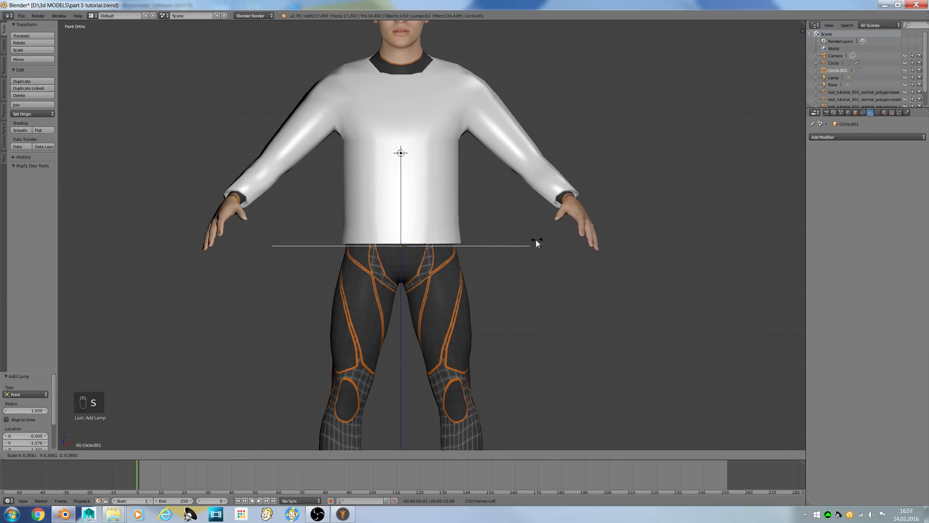
left_click(465, 250)
mouse_move(465, 250)
middle_mouse_down()
mouse_move(455, 277)
mouse_move(461, 254)
mouse_move(450, 252)
middle_mouse_up()
key("s")
left_click(464, 261)
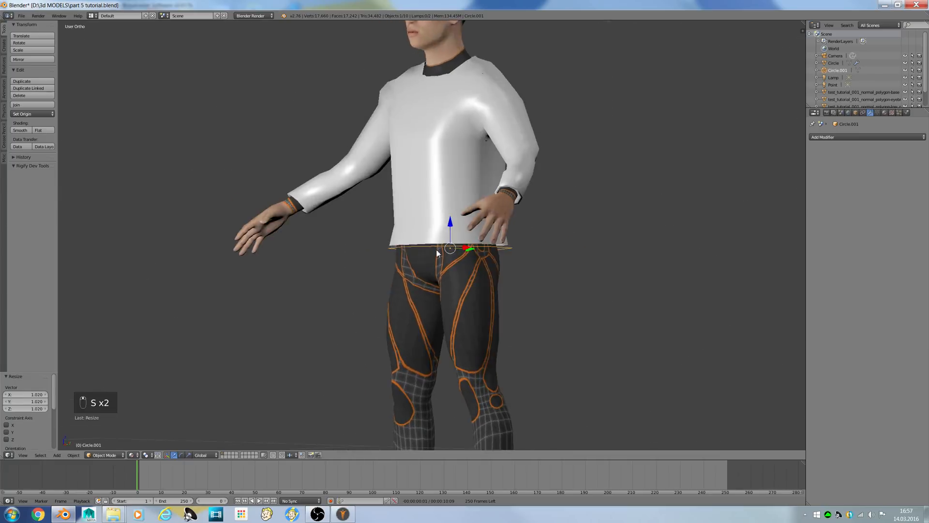
Open the circle for editing, extrude its ring and move the new ring down 0.021 along Z to form a waistband
key("KP_1")
scroll(437, 249, "up", 2)
key("Tab")
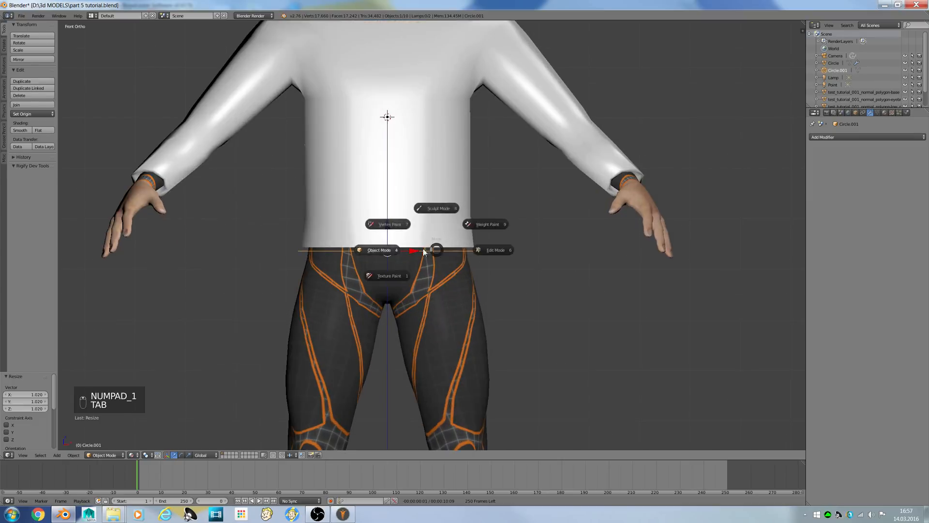
key("e")
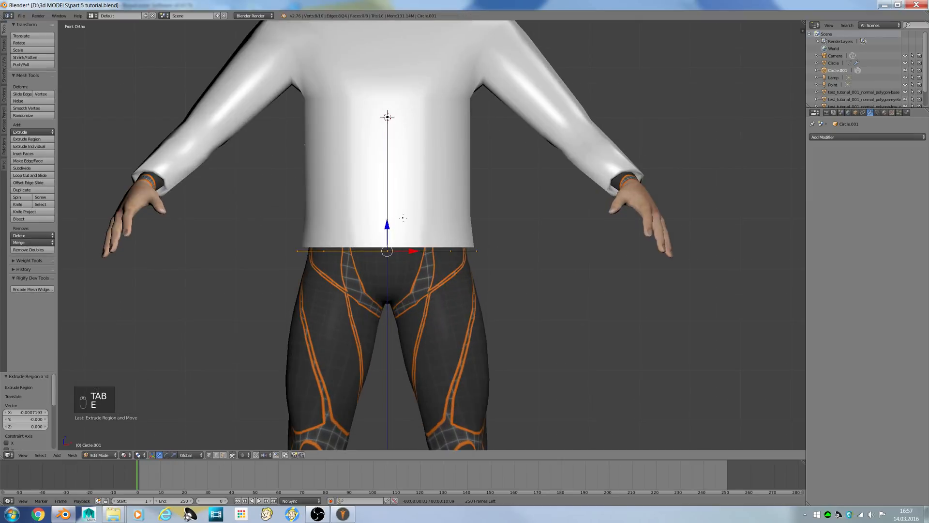
left_click_drag(387, 226, 388, 237)
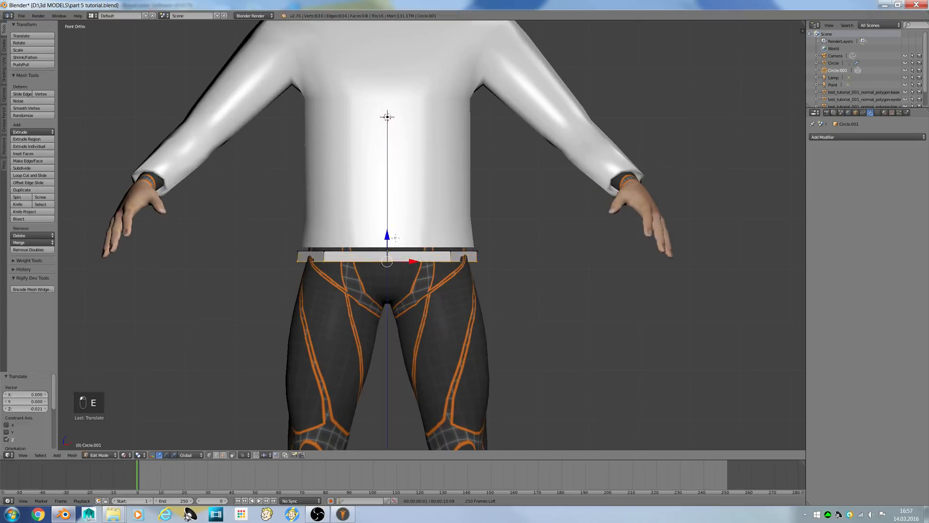
Box-select the negative-X half of the waistband in wireframe and delete its faces
key("a")
key("z")
key("b")
left_click_drag(253, 218, 395, 373)
key("Delete")
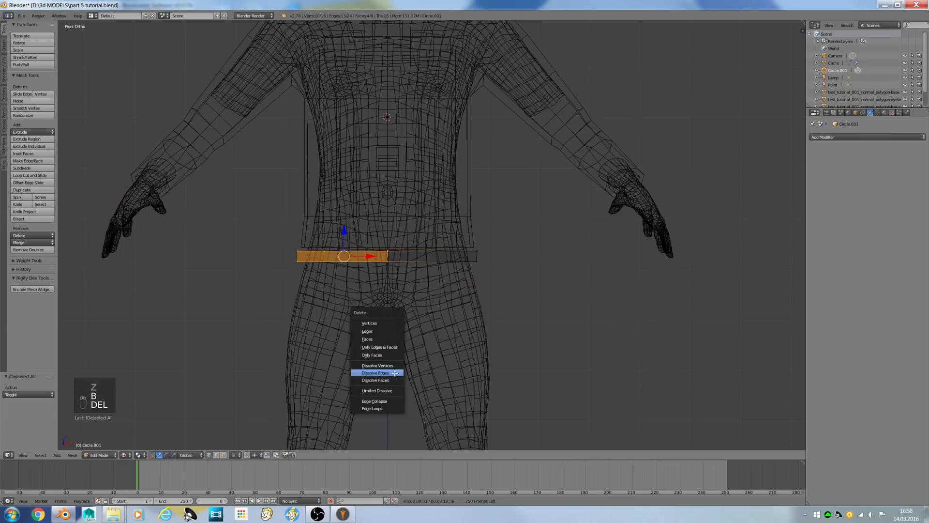
left_click(376, 338)
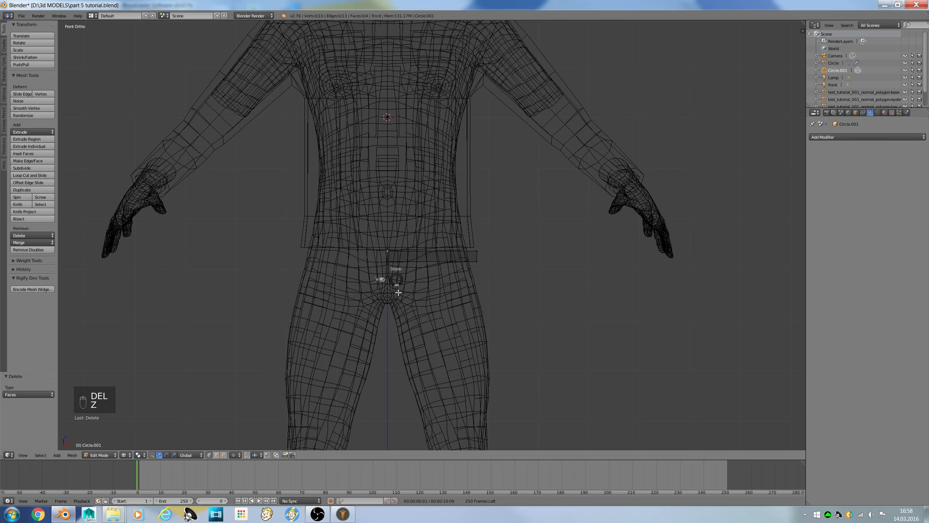
Leave the wireframe display and return the viewport to Material shading
key("z")
scroll(434, 290, "up", 1)
key("z")
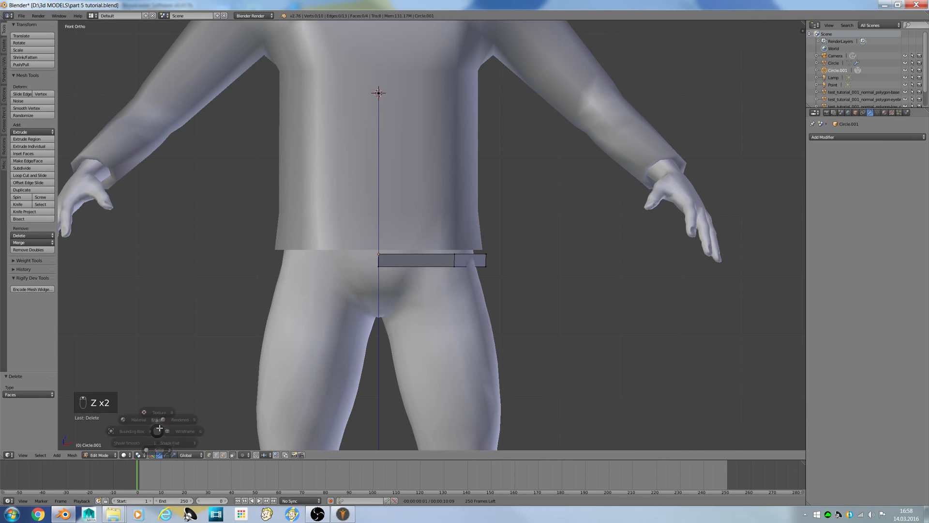
left_click(128, 404)
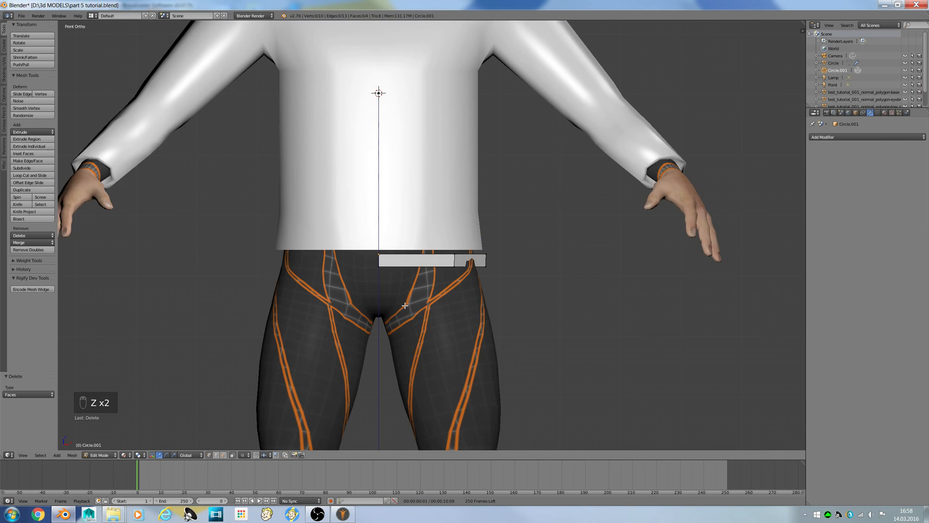
Select the two vertices at the waistband's front corner and move them 0.015 outward along X
scroll(406, 304, "up", 2)
right_click(469, 283)
right_click(512, 282, "shift")
middle_click_drag(515, 276, 506, 296)
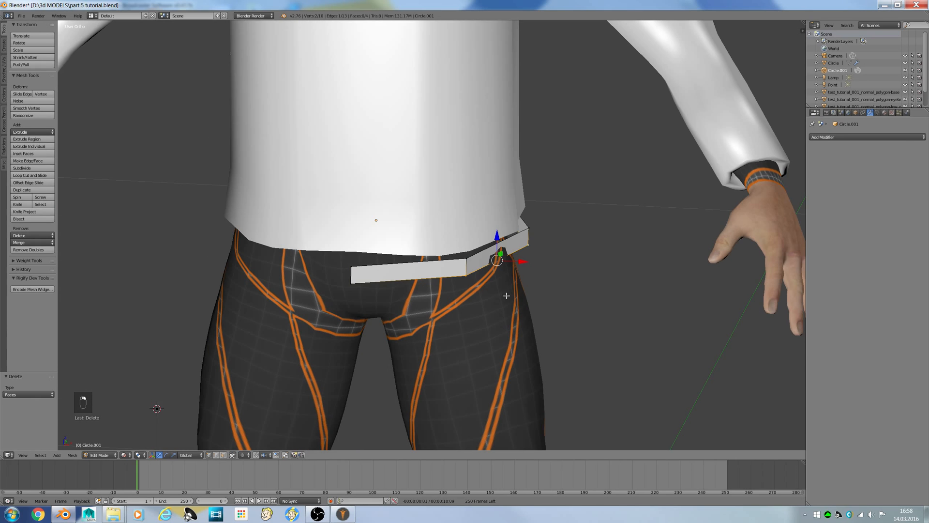
right_click(472, 275)
right_click(469, 262, "shift")
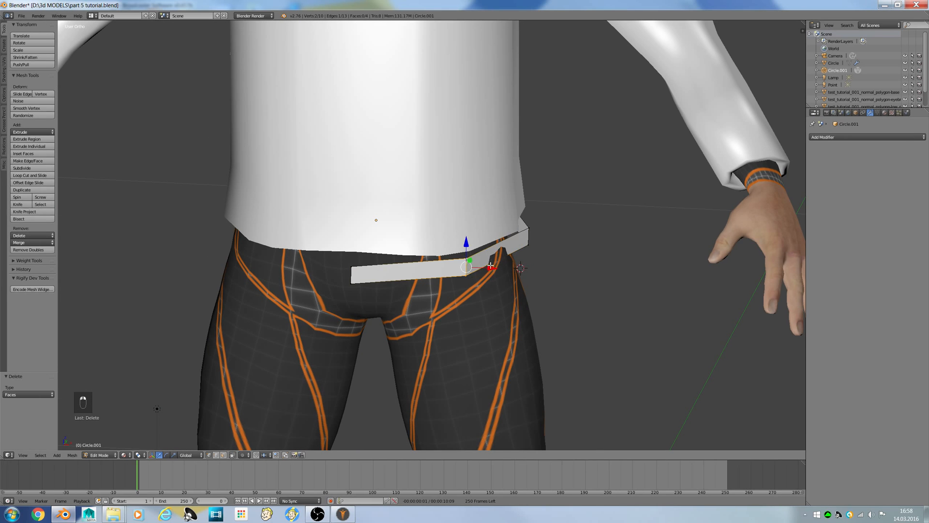
left_click_drag(491, 271, 504, 273)
Select the two vertices at the waistband's back centre end and move them -0.038 along Y
middle_click_drag(505, 273, 399, 276)
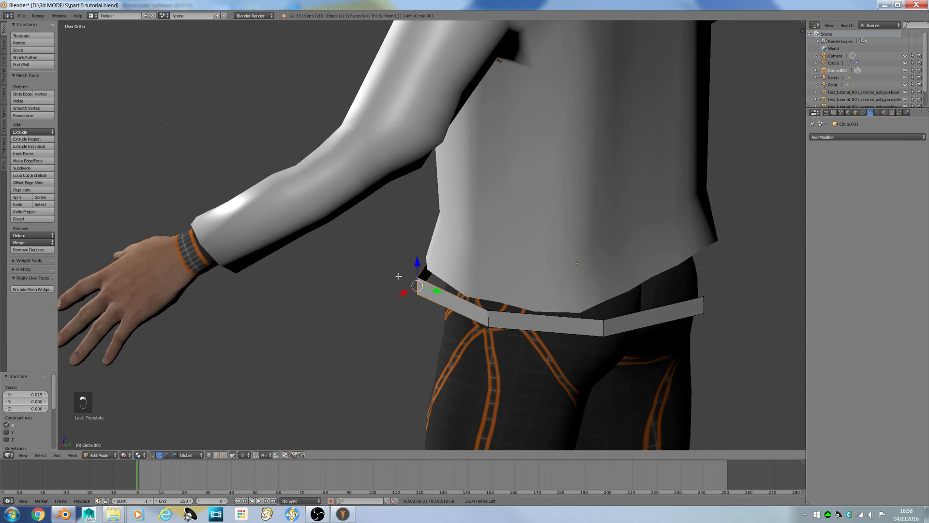
right_click(707, 300)
right_click(705, 312, "shift")
left_click_drag(724, 310, 697, 299)
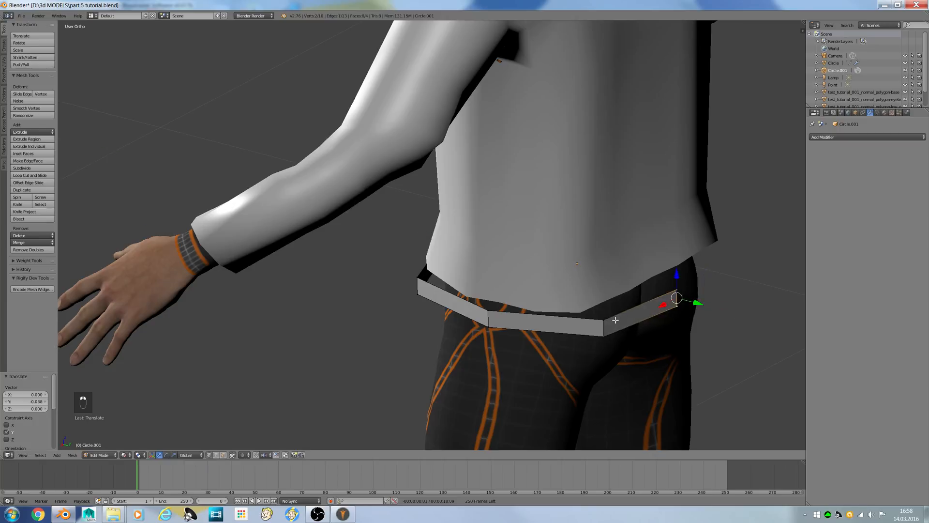
Move the two vertices at the waistband's rear corner by -0.011 along Y
right_click(605, 320)
right_click(604, 335, "shift")
left_click_drag(624, 328, 615, 329)
Select the four vertices of the waistband's front face and move them 0.025 along Y towards the body
middle_click_drag(615, 329, 746, 337)
right_click(344, 276)
right_click(357, 265, "shift")
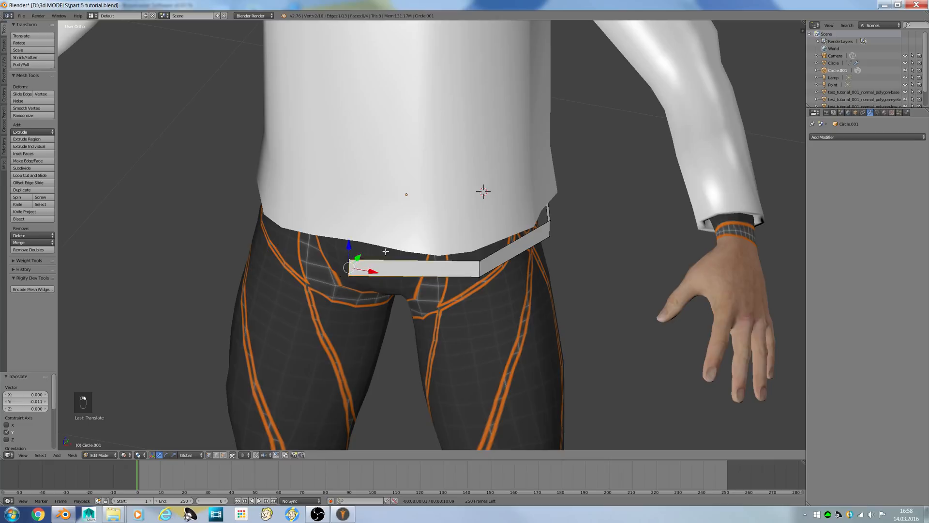
right_click(473, 268, "shift")
right_click(471, 276, "shift")
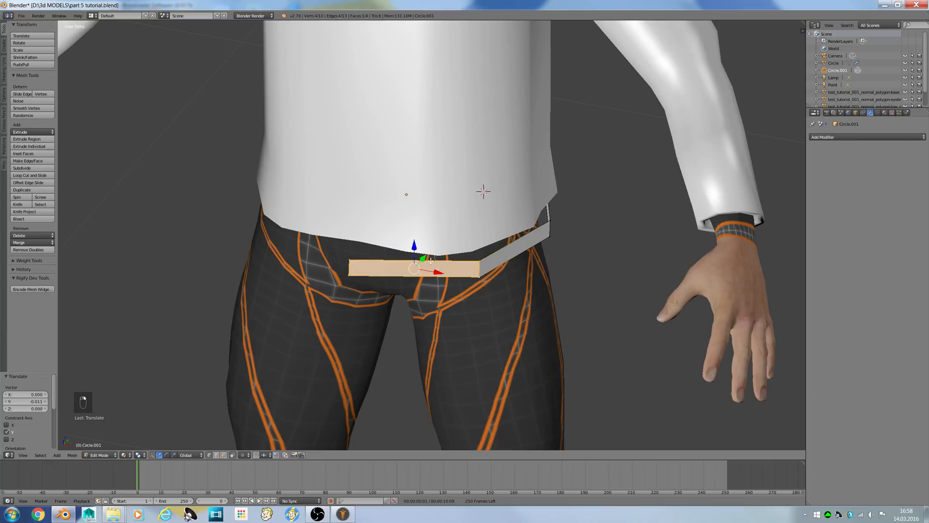
left_click_drag(422, 258, 429, 251)
Select only the two vertices at the waistband's front corner and move them 0.005 further outward along X
middle_click_drag(498, 286, 481, 281)
right_click(492, 274)
right_click(489, 261, "shift")
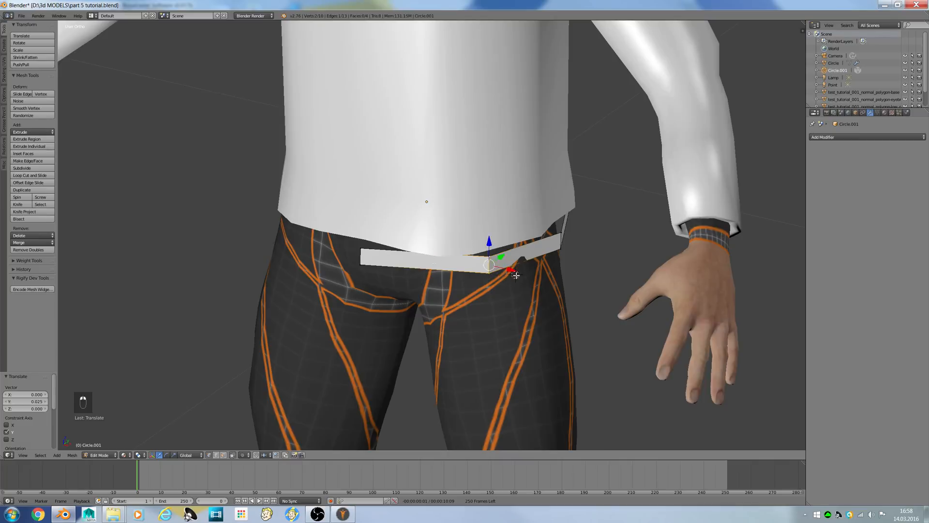
left_click_drag(517, 275, 521, 271)
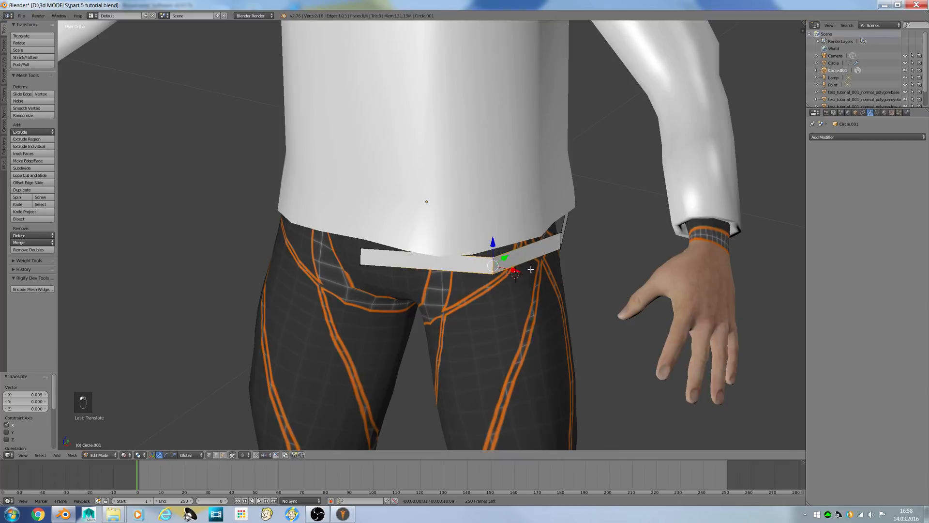
right_click(565, 234)
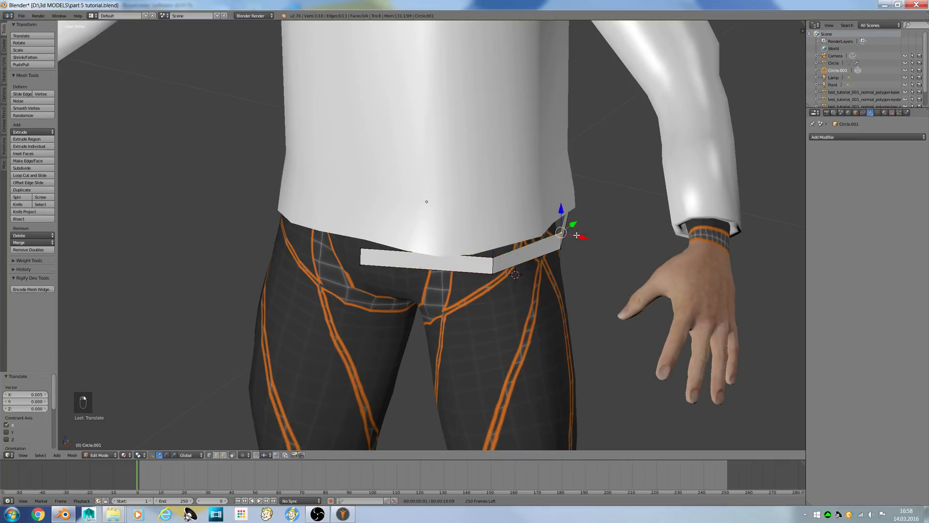
left_click_drag(577, 235, 571, 235)
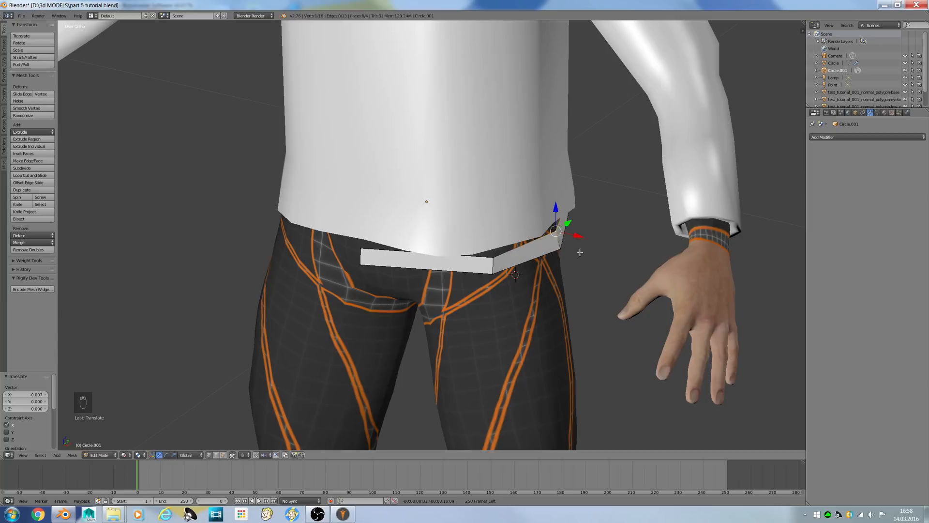
key("ctrl+z")
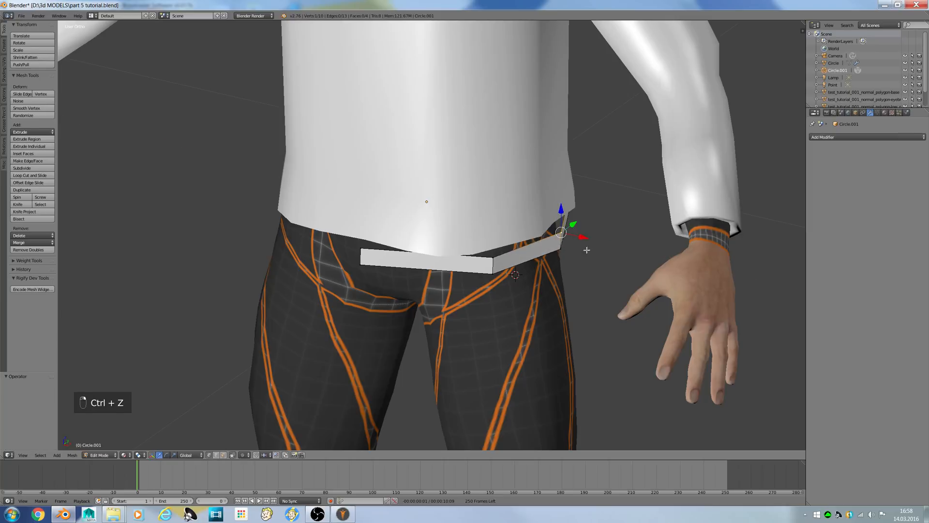
key("Tab")
key("Tab")
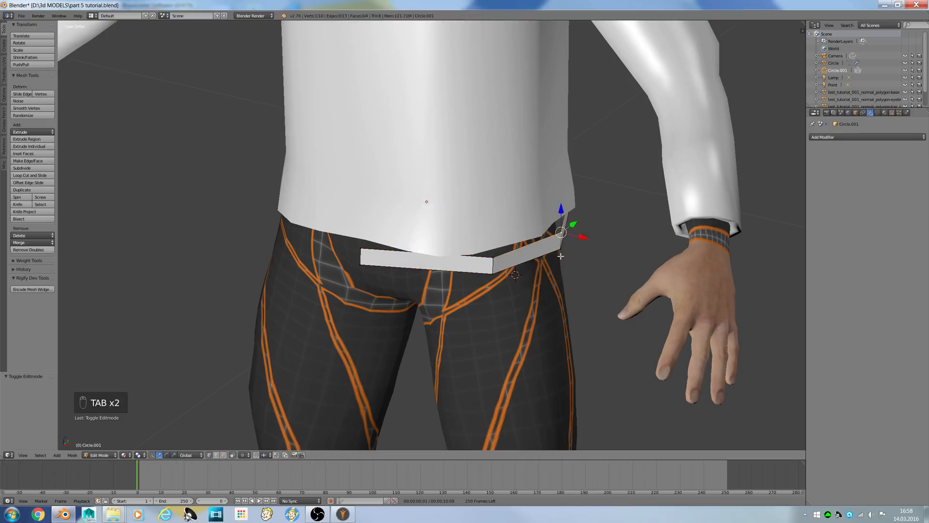
Select the upper and lower vertices at the waistband's side corner and move them -0.003 along X
right_click(561, 253)
left_click_drag(580, 252, 574, 247)
key("ctrl+z")
right_click(559, 233, "shift")
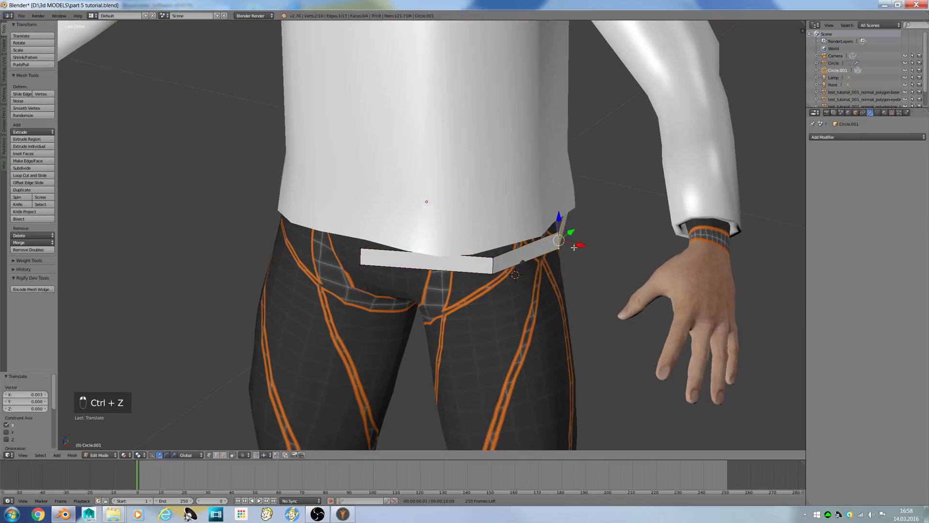
Select both vertices at the waistband's front corner, move them slightly outward along X, and clear the selection
right_click(493, 269)
right_click(493, 259, "shift")
left_click(512, 256)
left_click_drag(508, 258, 513, 256)
key("a")
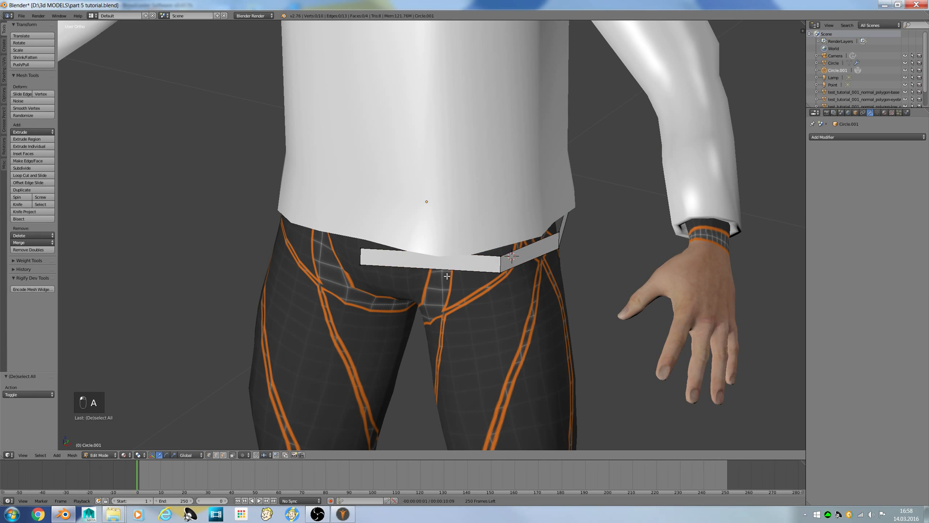
Select the entire waistband and raise it 0.007 along Z to meet the shirt hem
key("KP_1")
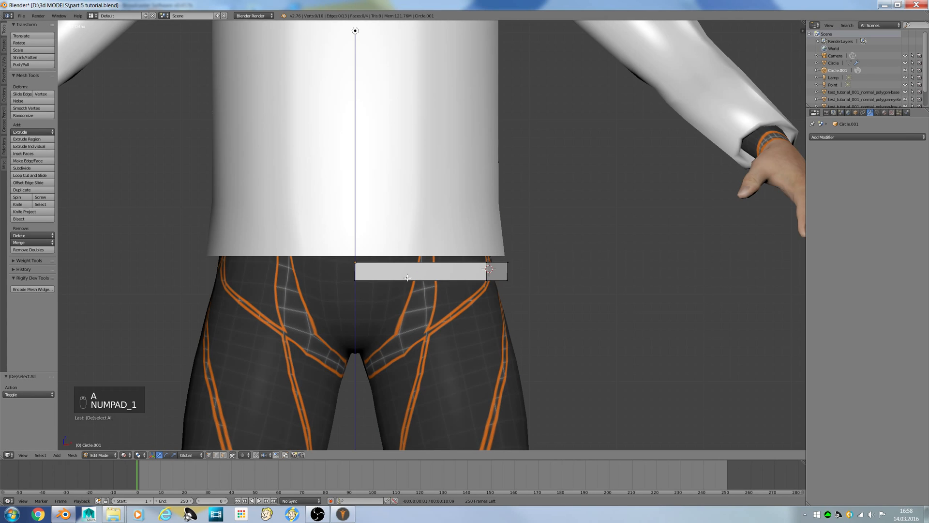
key("a")
left_click_drag(433, 255, 434, 246)
key("Tab")
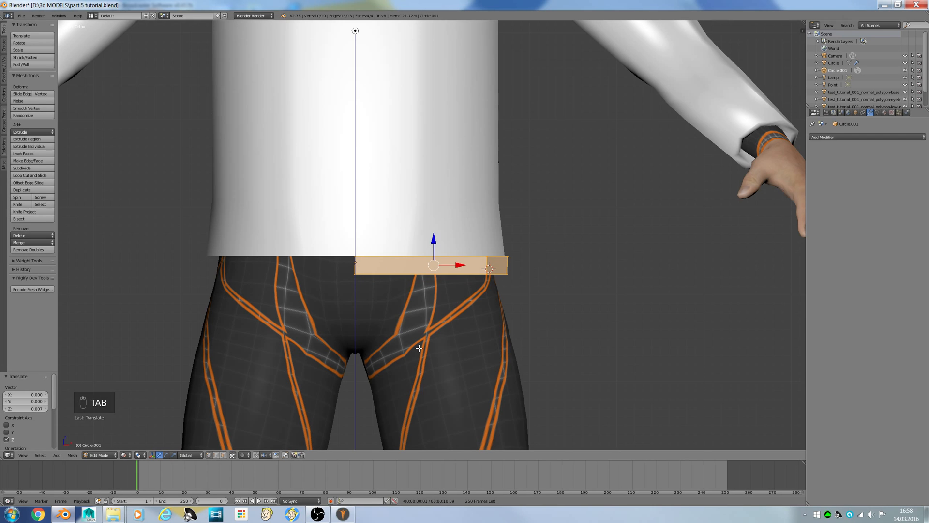
middle_click_drag(419, 348, 458, 257)
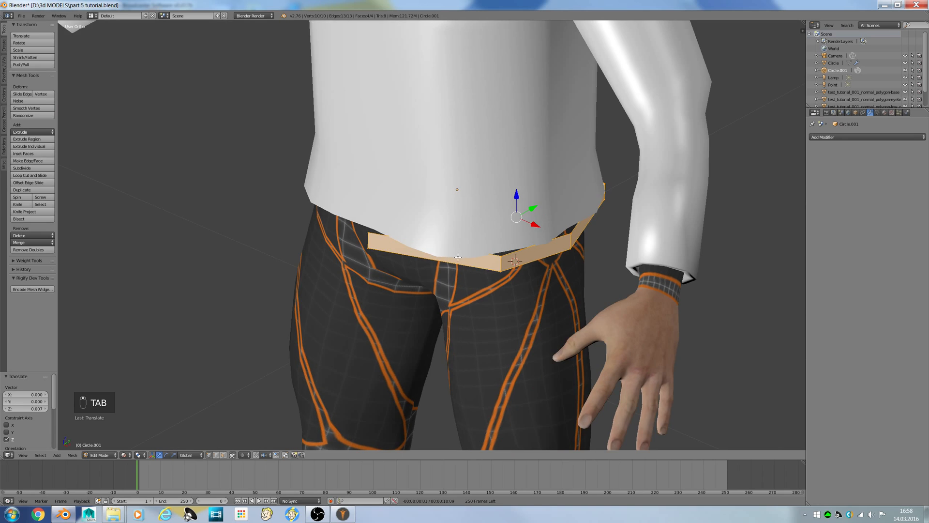
key("KP_1")
key("Tab")
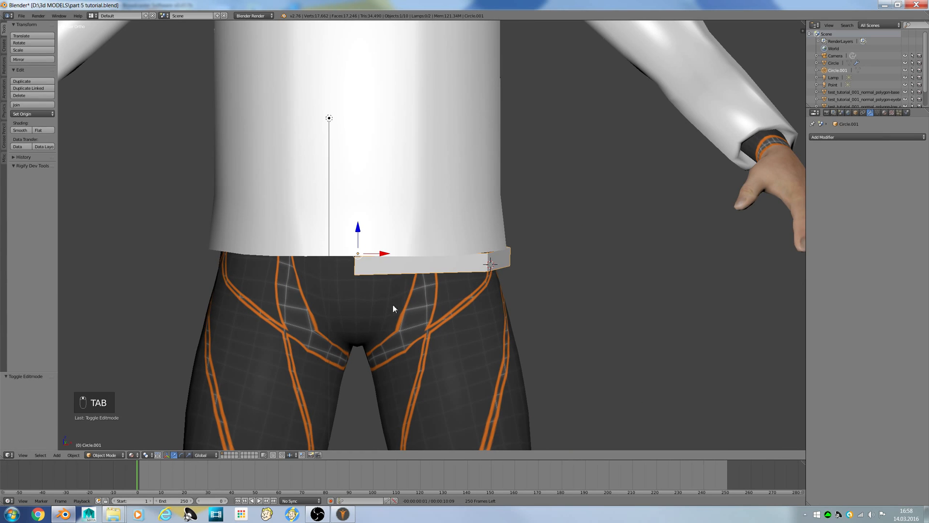
Extrude the lower front-centre and back-centre vertices of the waistband and move the new vertices -0.064 along Z
key("Tab")
right_click(357, 281)
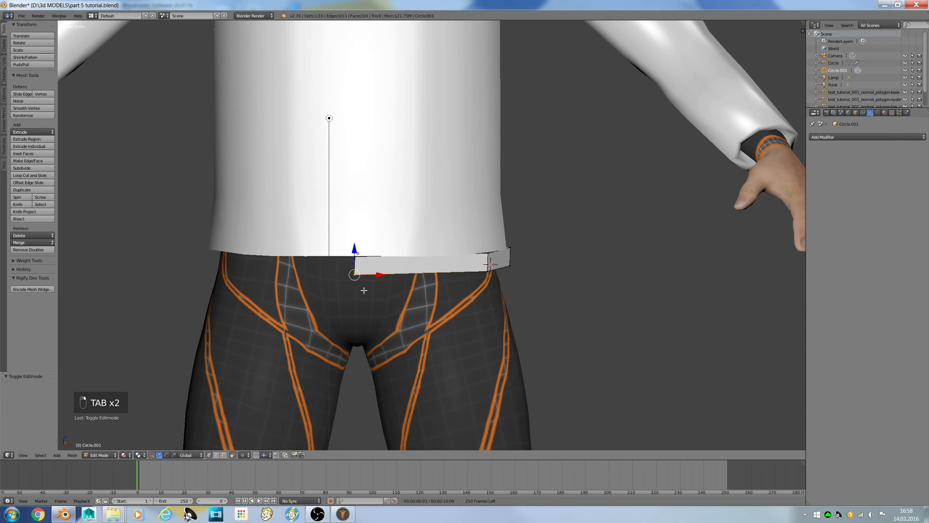
middle_click_drag(364, 290, 224, 281)
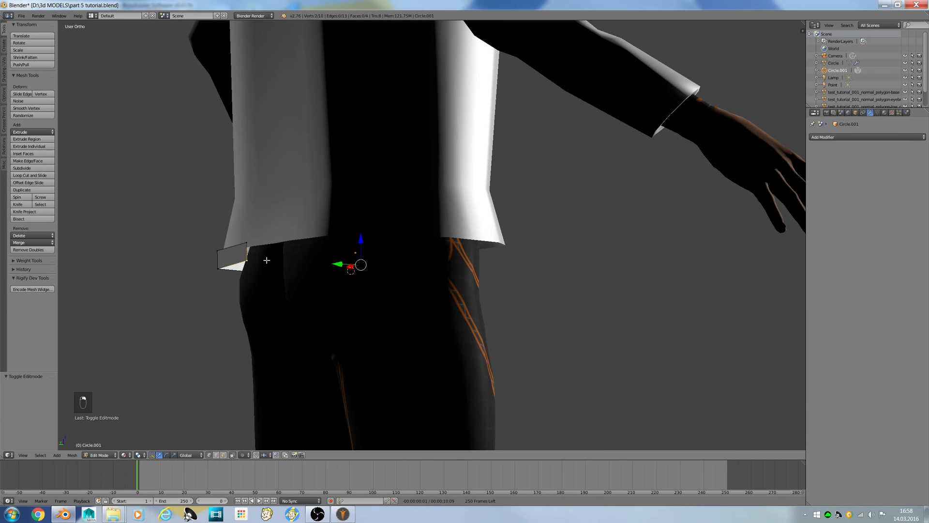
key("e")
left_click(306, 249)
left_click_drag(363, 235, 365, 292)
middle_click_drag(411, 285, 291, 284)
middle_click_drag(353, 305, 363, 312)
Select the whole front-centre vertex column in side wireframe view and move it along Y closer to the body
key("KP_3")
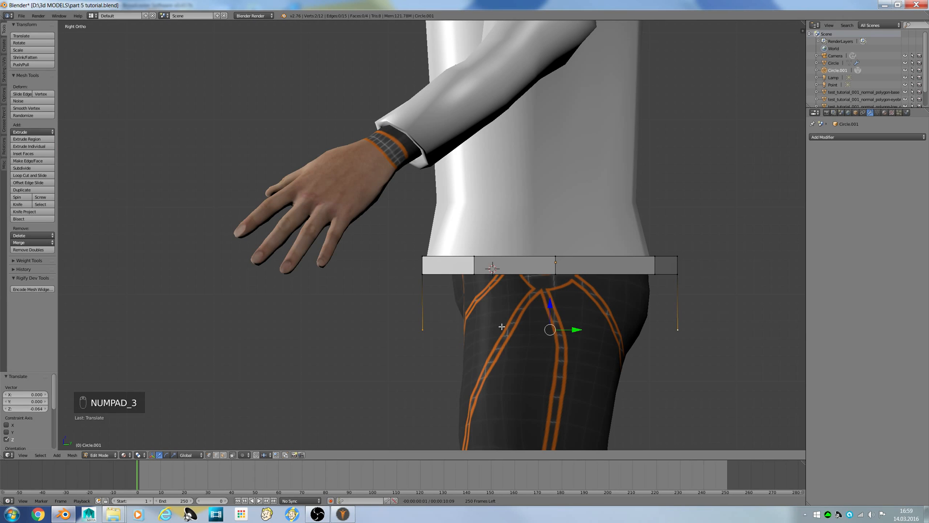
key("a")
key("a")
key("z")
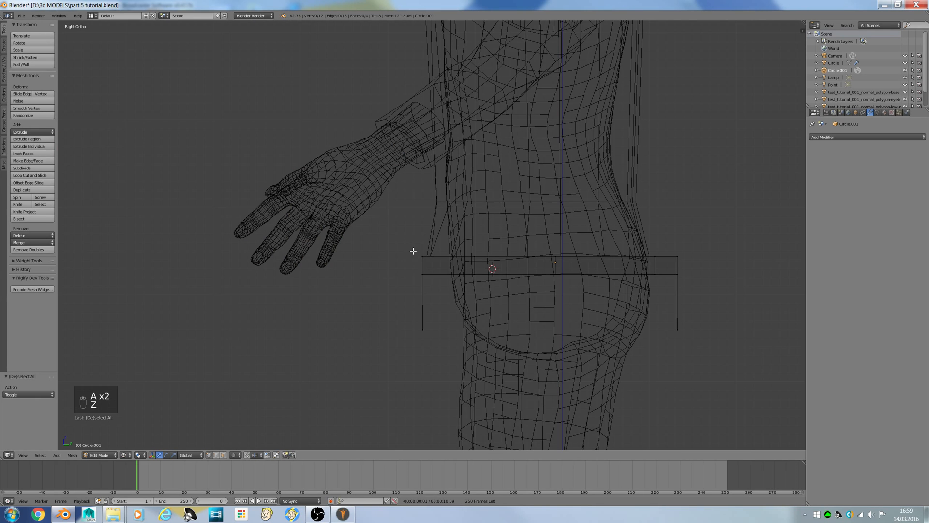
key("b")
left_click_drag(361, 254, 455, 364)
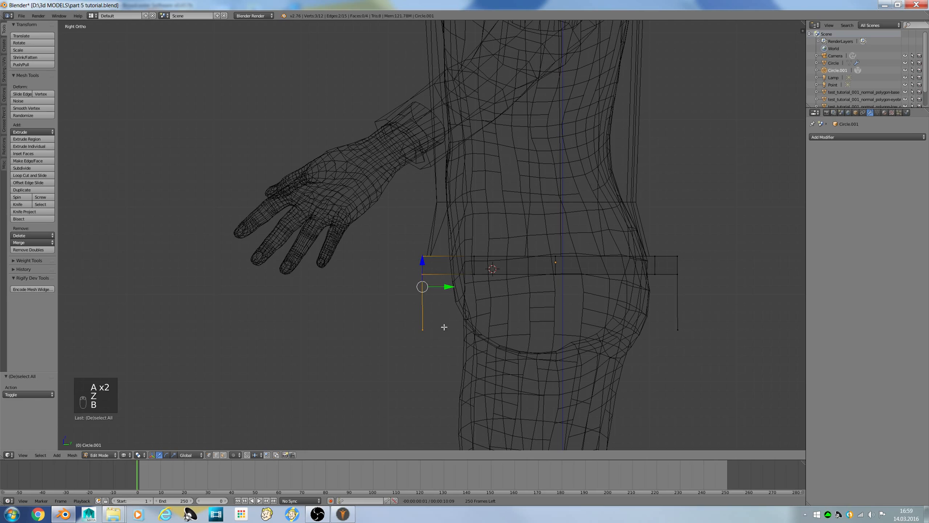
left_click_drag(459, 286, 475, 288)
key("a")
Select the whole back-centre vertex column and move it -0.010 along Y towards the body
key("b")
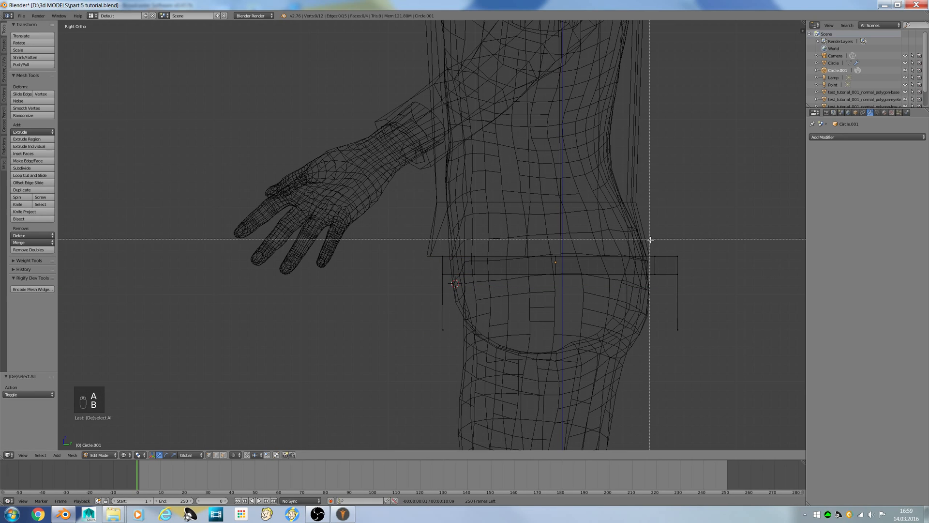
left_click_drag(655, 227, 712, 369)
left_click_drag(706, 286, 696, 287)
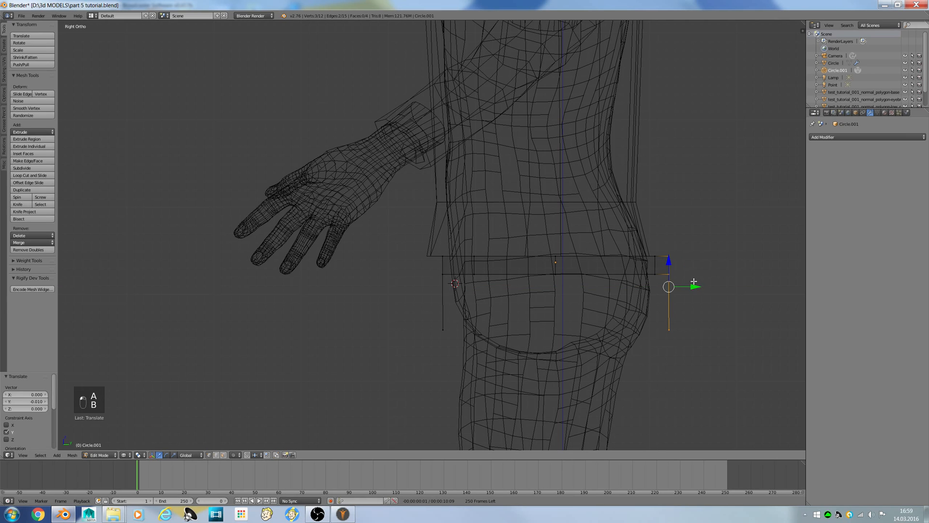
key("a")
Select the waistband's rear corner vertices, move them slightly along Y towards the body, and return to solid shading
key("b")
left_click_drag(650, 213, 654, 228)
left_click_drag(658, 303, 658, 304)
left_click_drag(673, 265, 671, 264)
key("z")
key("a")
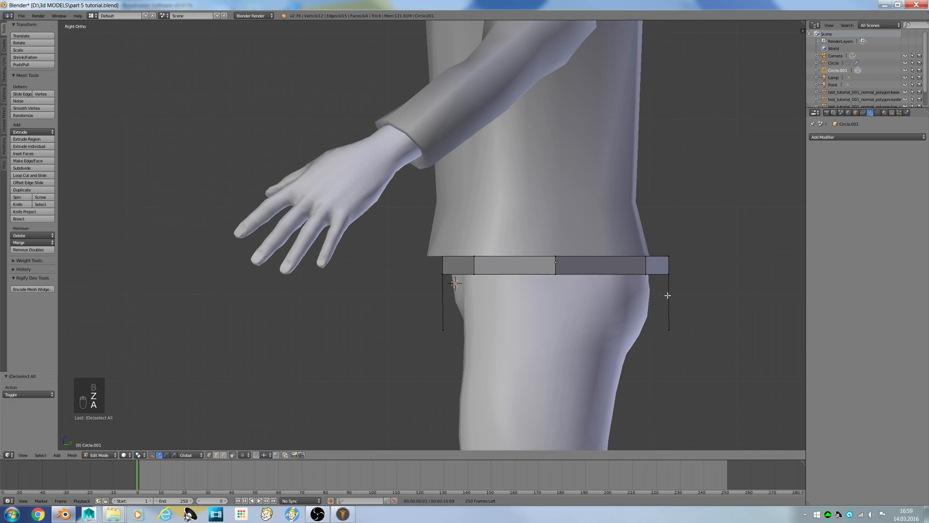
Select the lower ends of the front and back extruded centre edges and connect them with a new edge
middle_click_drag(666, 293, 677, 293)
key("KP_1")
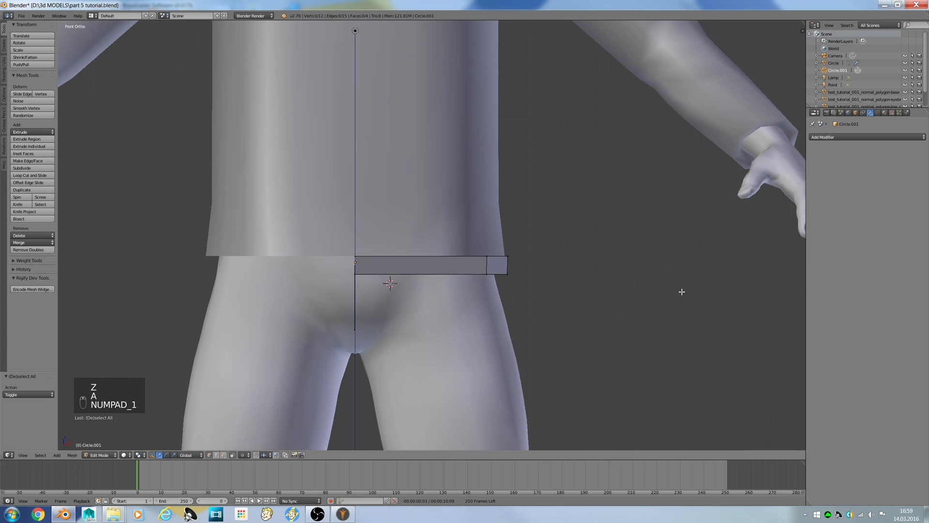
key("z")
key("z")
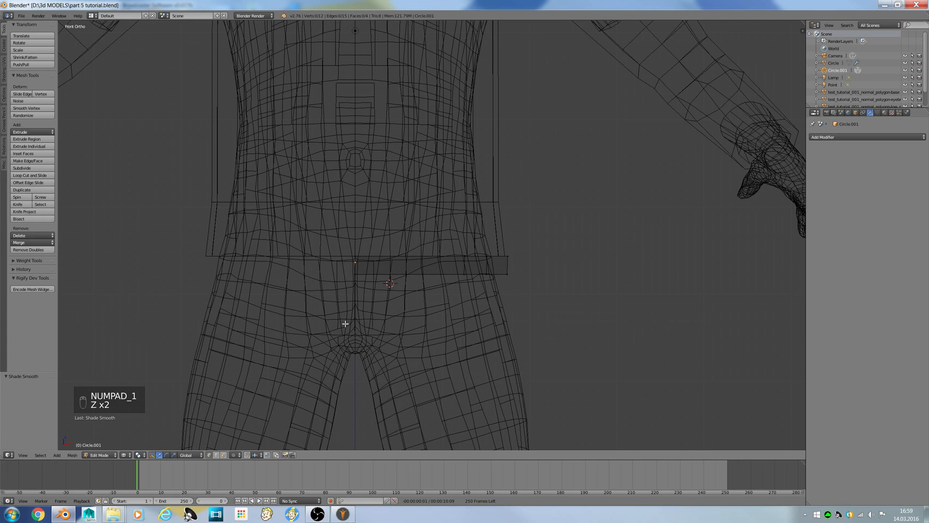
middle_click_drag(352, 321, 648, 301)
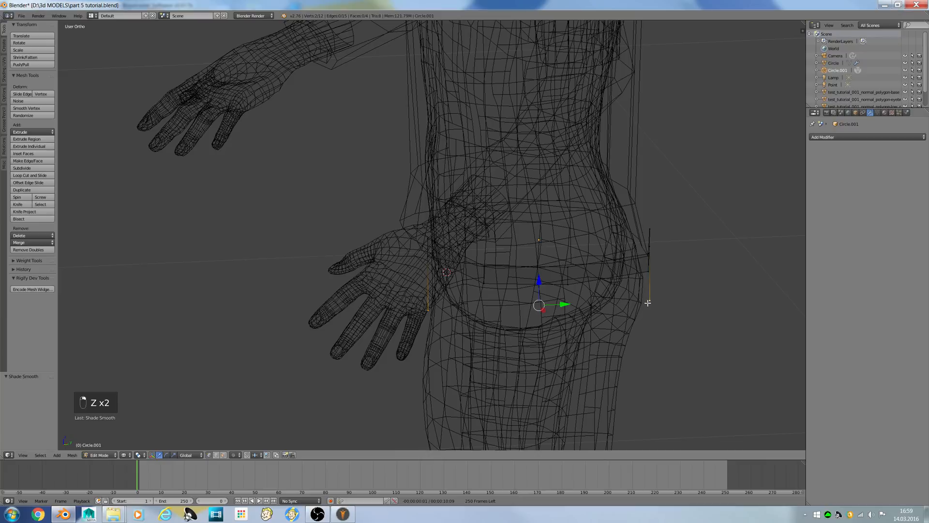
key("f")
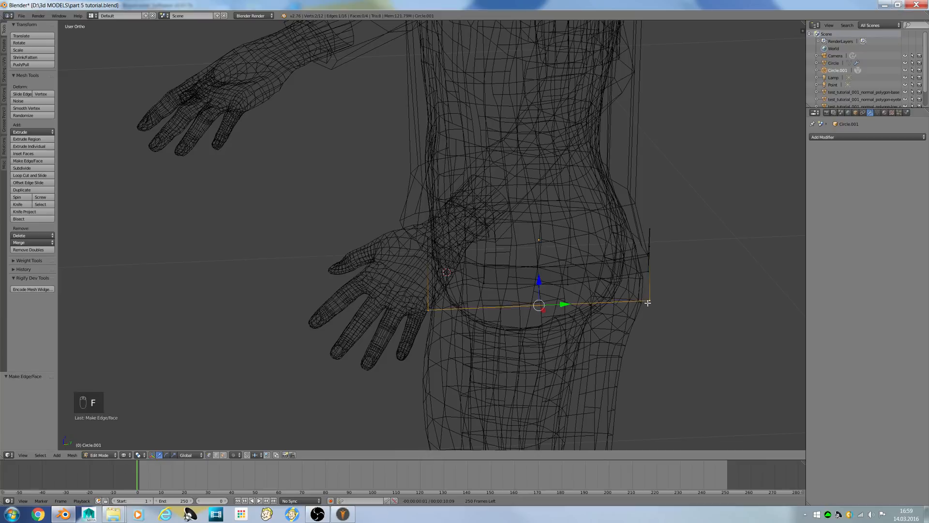
Add one cut at the middle of the crotch edge and lower the new vertex by -0.058 along Z
key("ctrl+r")
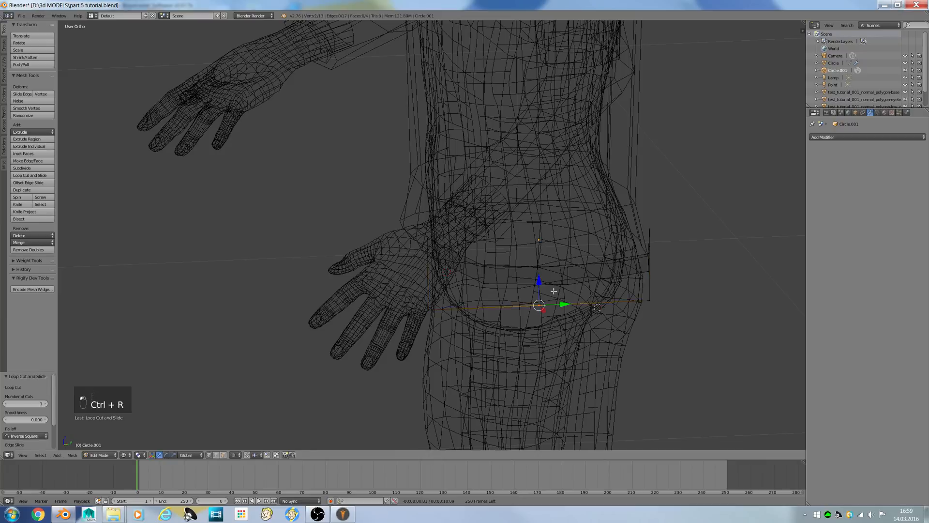
left_click(556, 293)
left_click_drag(547, 311, 547, 333)
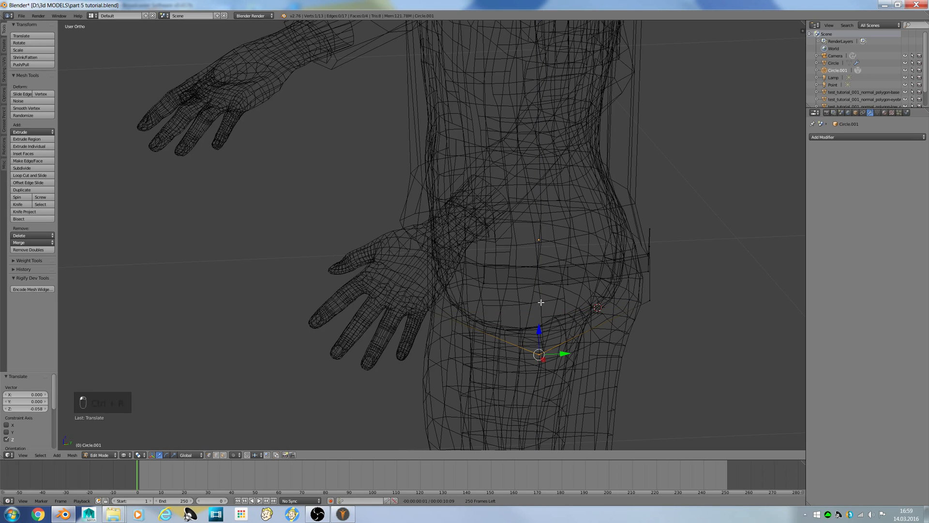
key("z")
middle_click_drag(520, 396, 591, 355)
key("KP_1")
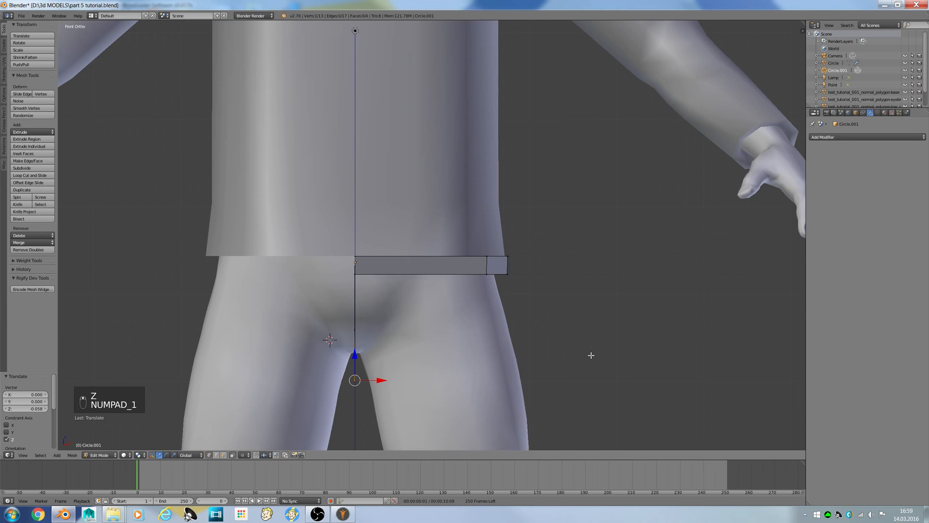
Add a Mirror modifier on the X axis to the half waistband object
key("Tab")
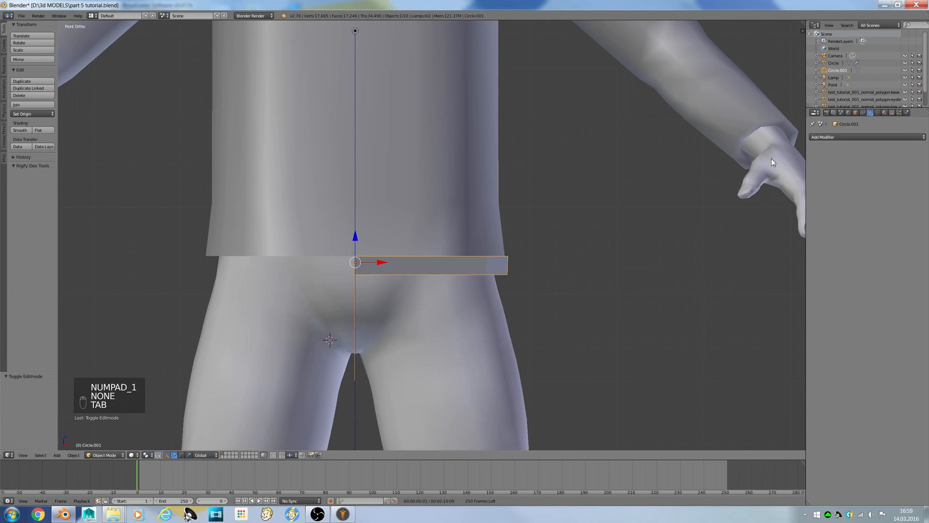
left_click(845, 137)
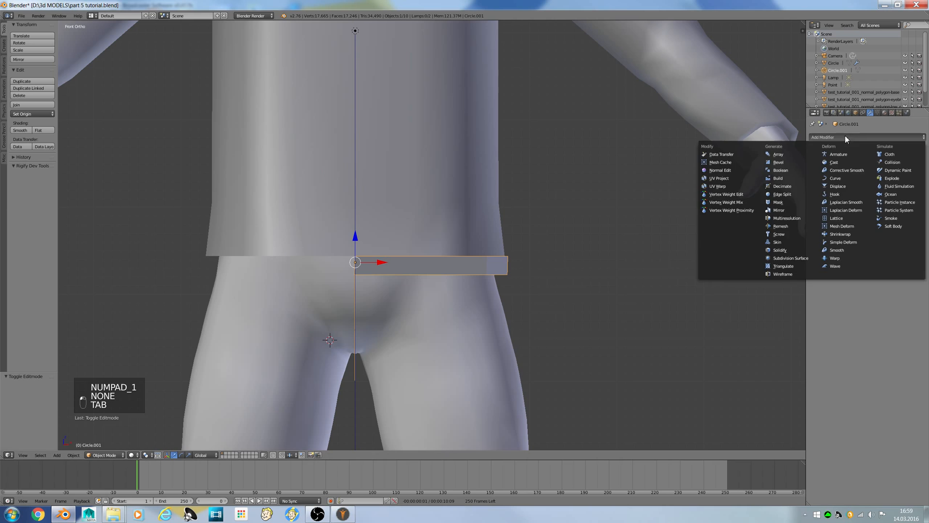
left_click(794, 211)
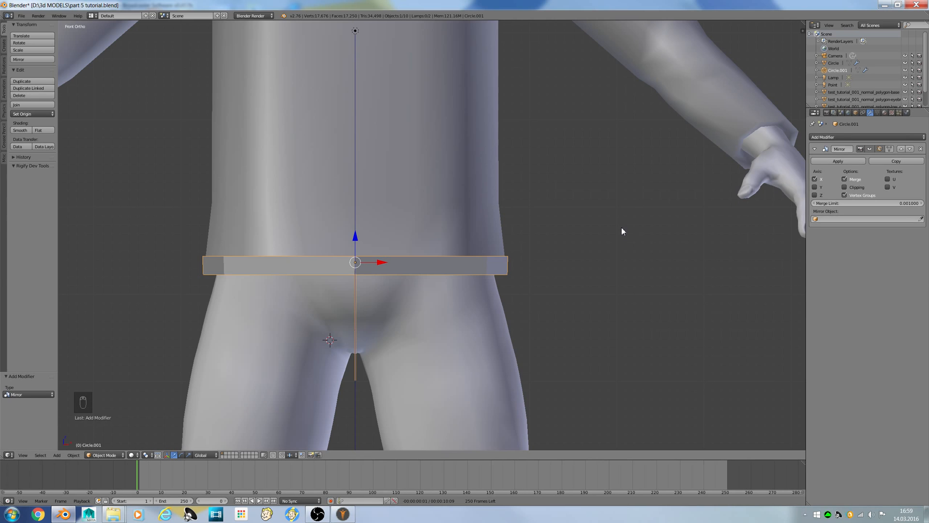
scroll(386, 324, "up", 4)
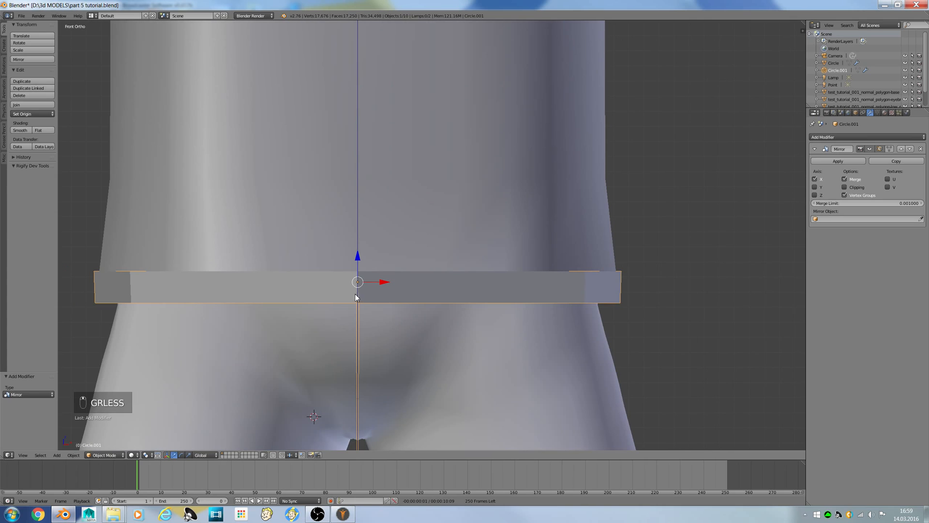
Enable Clipping on the Mirror modifier and push all centre-line vertices along negative X onto the mirror plane
key("Tab")
scroll(403, 290, "down", 4)
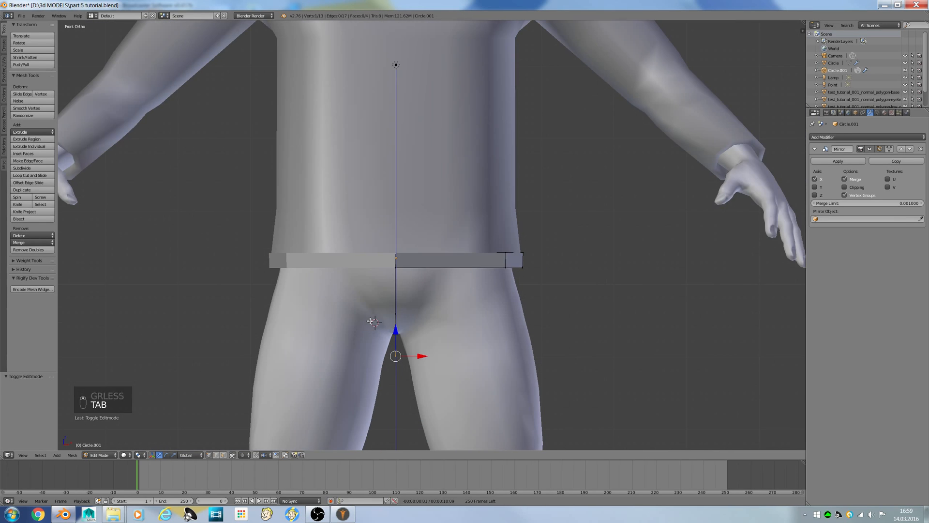
key("a")
key("a")
key("z")
left_click(390, 317)
key("b")
left_click_drag(374, 224, 408, 386)
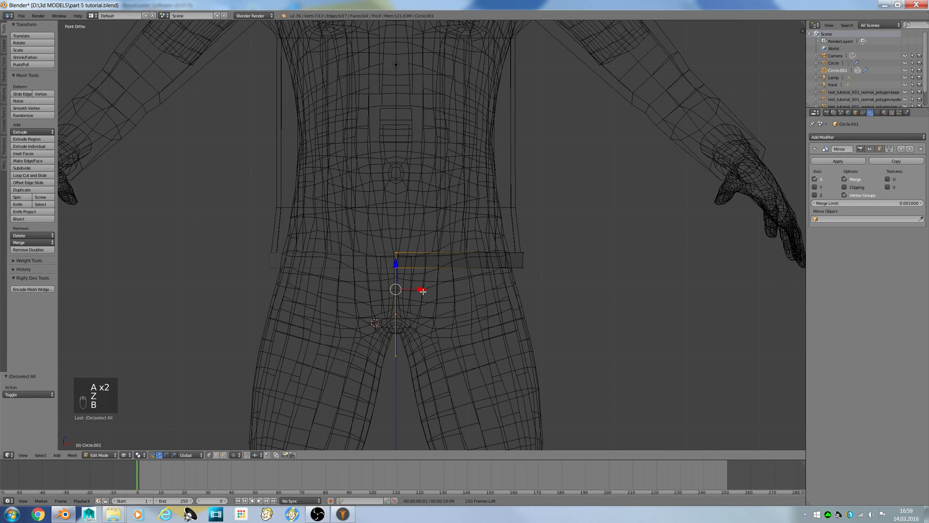
left_click(845, 187)
mouse_move(422, 290)
left_mouse_down()
mouse_move(515, 294)
mouse_move(334, 293)
mouse_move(387, 291)
left_mouse_up()
key("z")
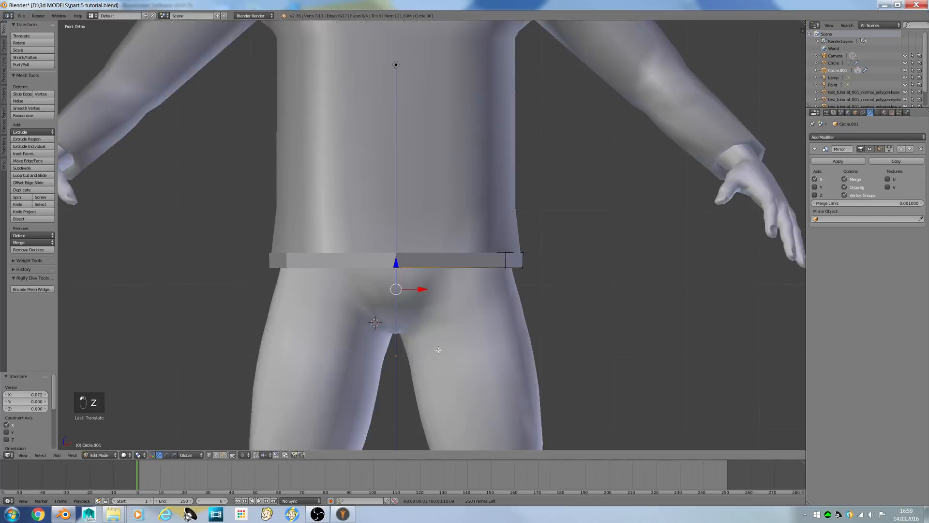
Leave mesh editing, switch the viewport shading to show the character's textures, and select the point lamp
scroll(438, 349, "up", 2)
key("Tab")
scroll(358, 335, "up", 3)
scroll(358, 335, "down", 3)
middle_click_drag(355, 334, 331, 329)
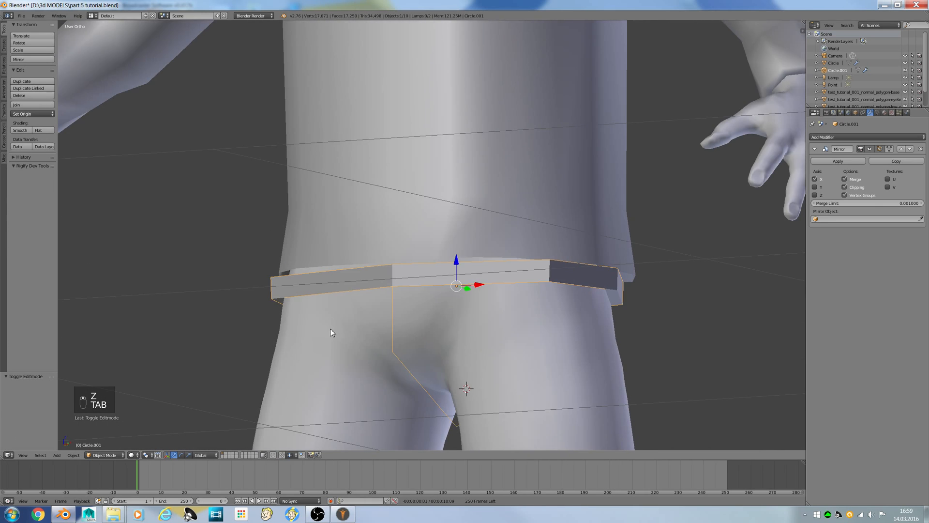
scroll(325, 333, "down", 5)
key("Tab")
key("Tab")
key("z")
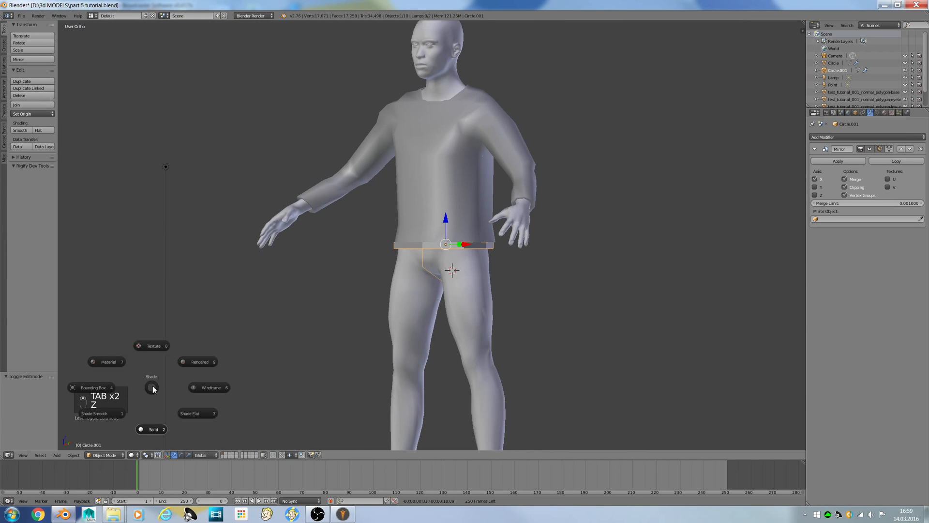
left_click(124, 342)
right_click(165, 169)
middle_click_drag(164, 174, 211, 205)
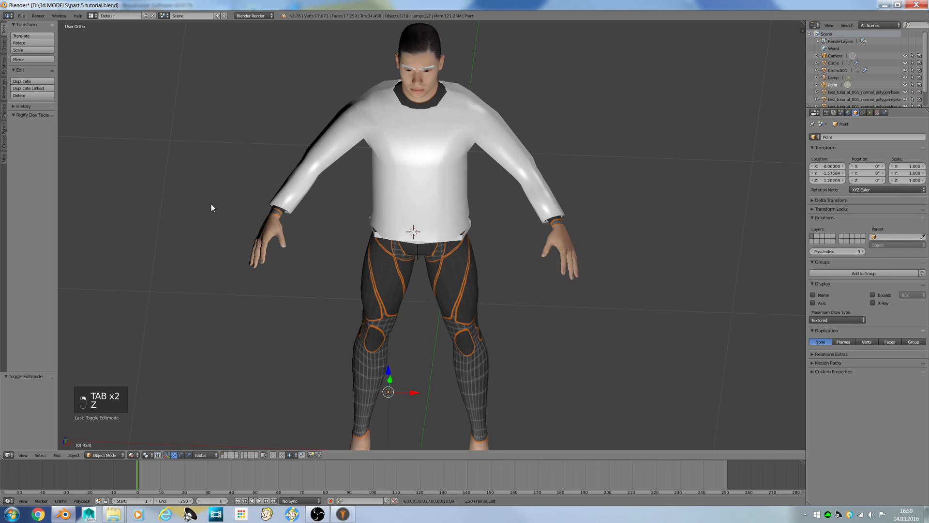
Move the point lamp by -0.303 along X and deselect it
left_click_drag(414, 391, 328, 388)
middle_click_drag(346, 377, 343, 307)
scroll(419, 229, "down", 3)
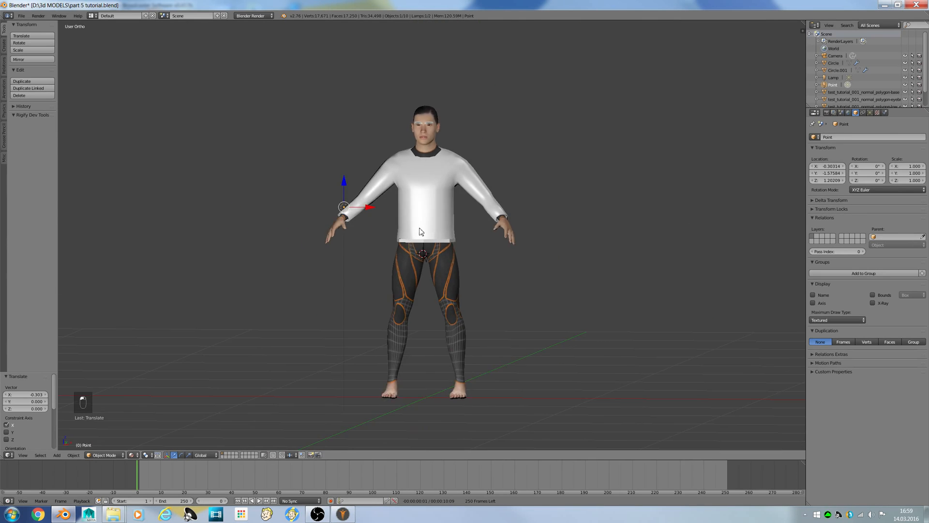
scroll(421, 232, "down", 3)
key("KP_1")
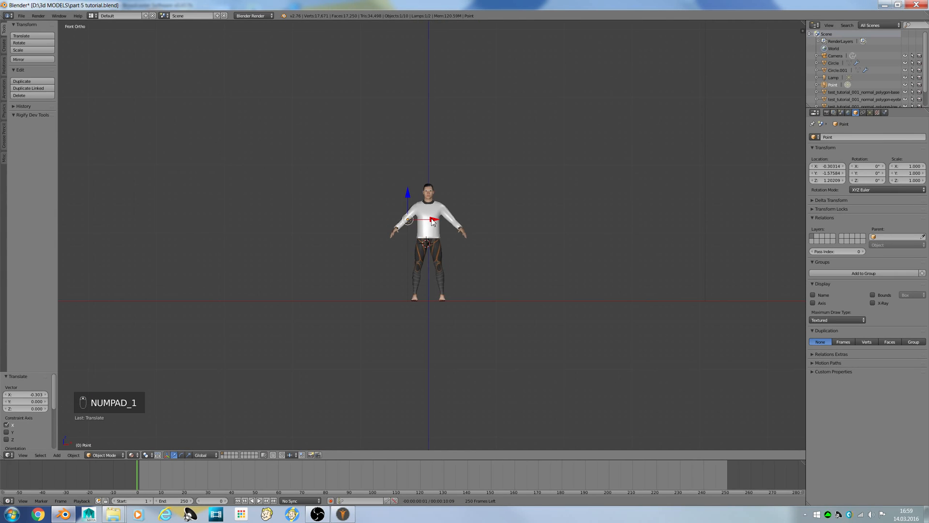
scroll(432, 220, "up", 3)
key("a")
scroll(429, 220, "up", 5)
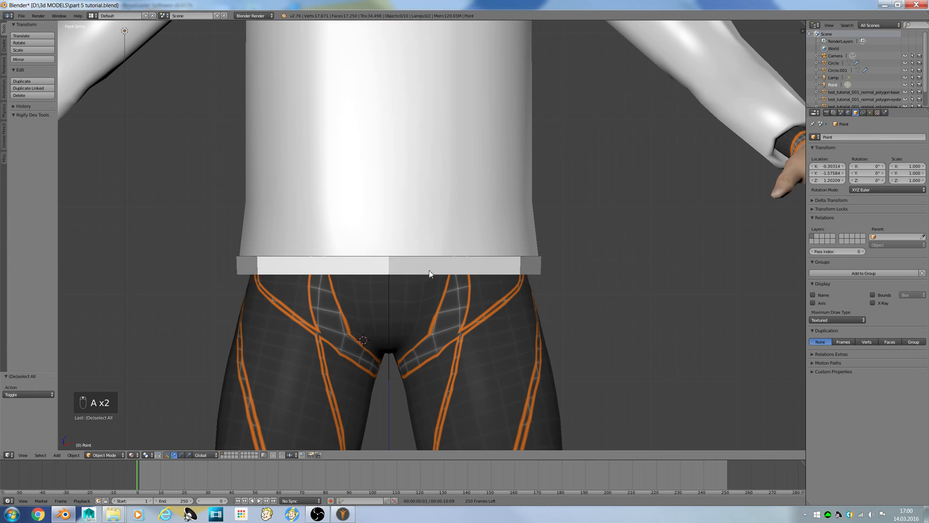
Snap the 3D cursor to the centre of the body mesh's edge loop around the upper thigh on the positive X side
right_click(458, 373)
key("Tab")
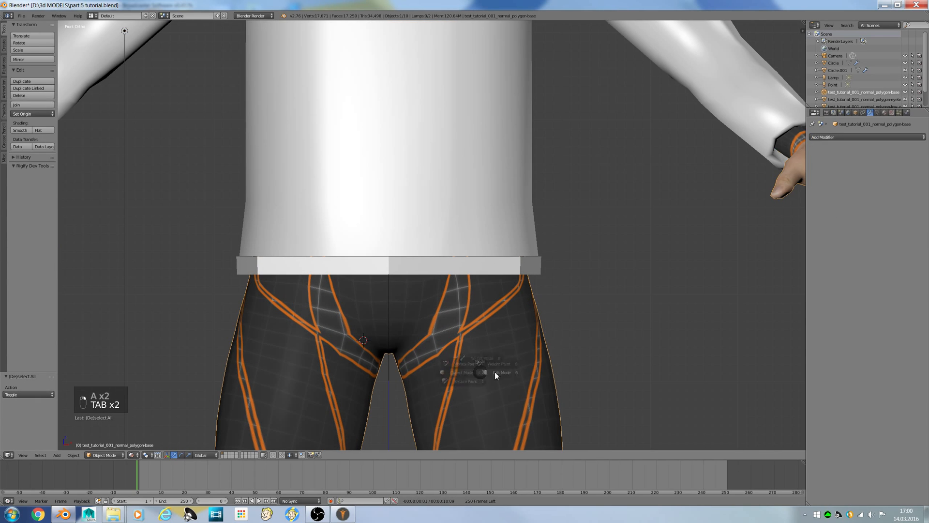
left_click(538, 374)
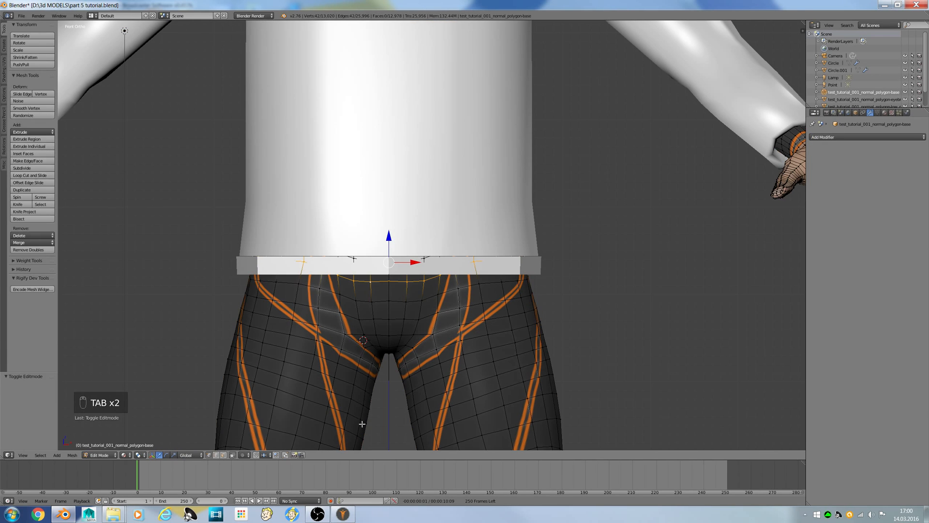
left_click(224, 455)
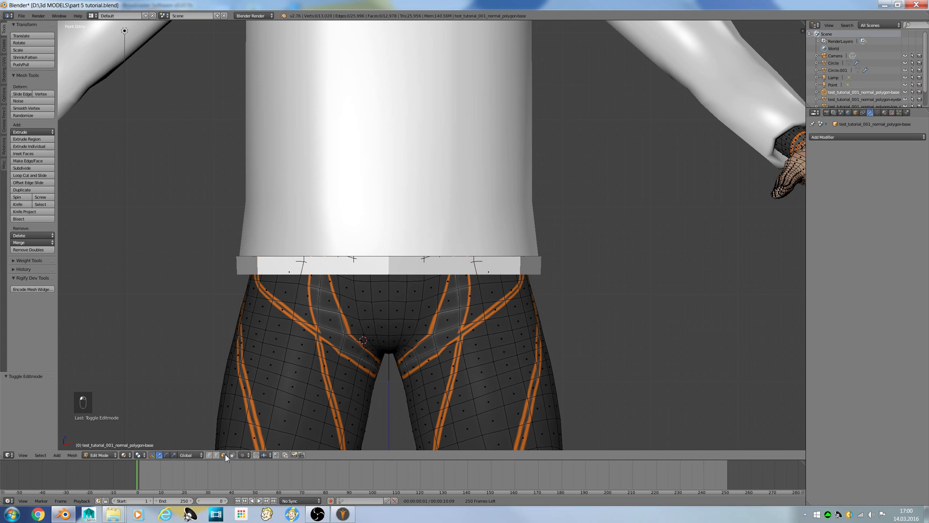
key("a")
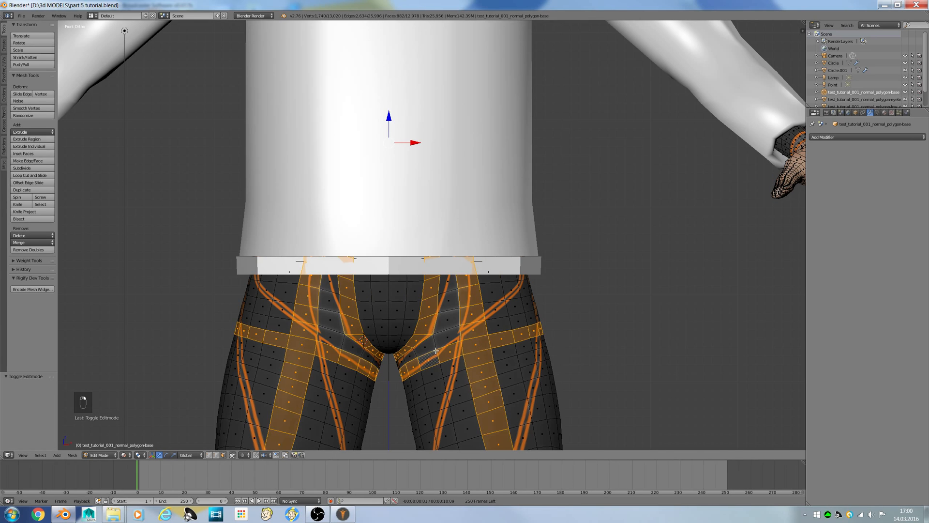
left_click(443, 370, "alt")
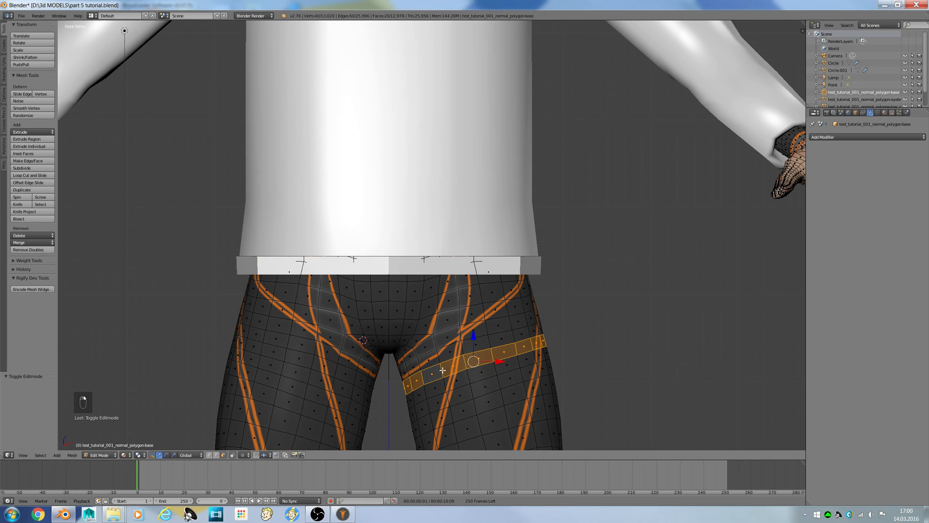
left_click(217, 455)
left_click(454, 364, "alt")
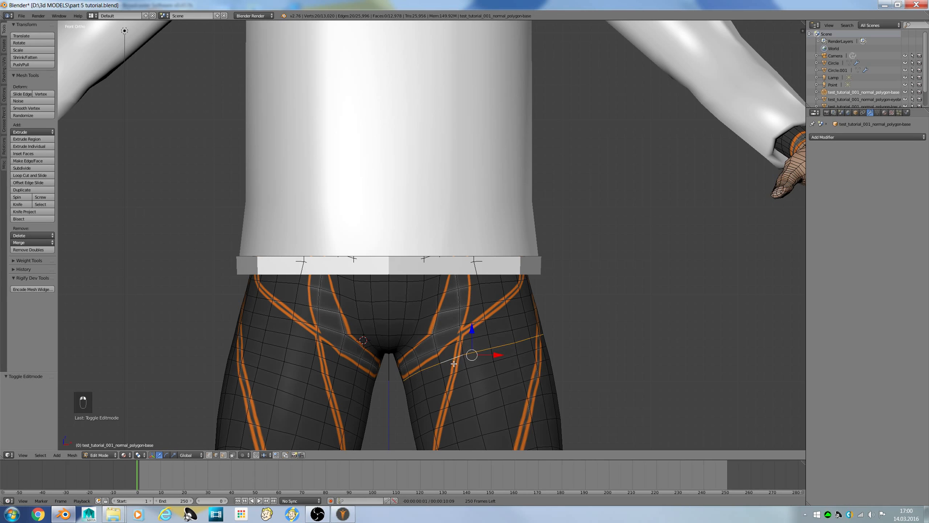
key("shift+s")
left_click(453, 363)
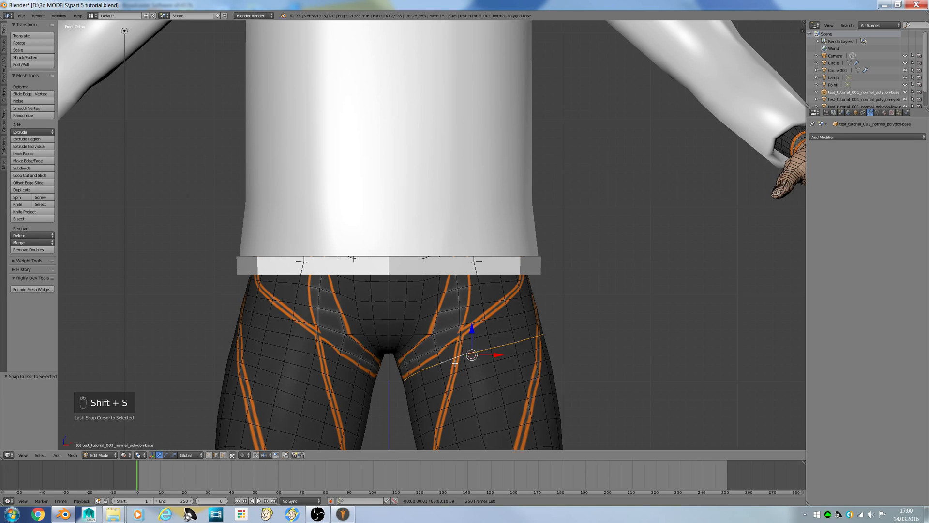
Leave the body mesh and open the mirrored half waistband mesh for editing
key("Tab")
right_click(408, 269)
key("Tab")
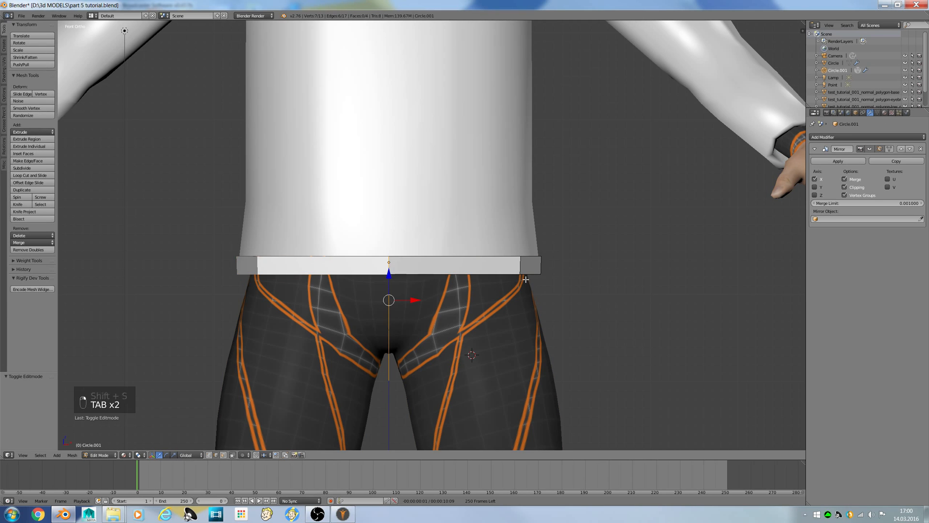
key("a")
key("a")
key("a")
key("a")
key("a")
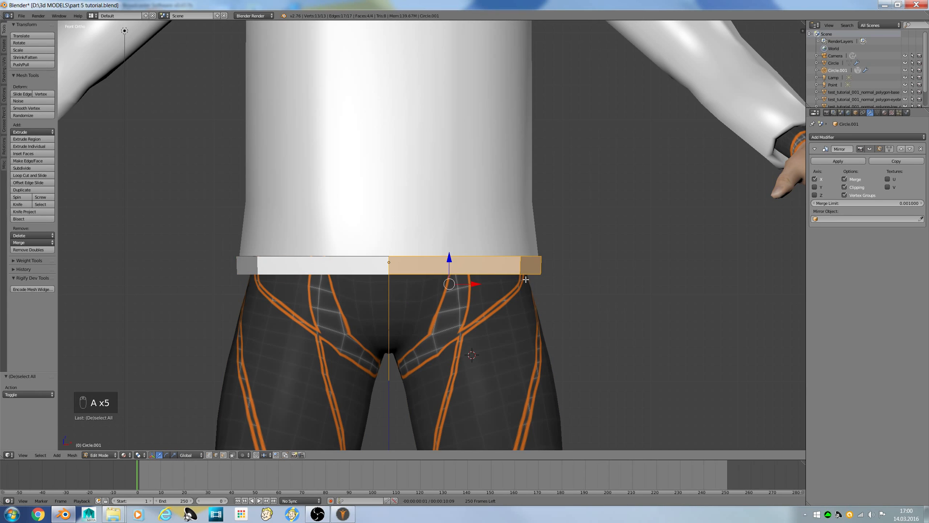
key("Tab")
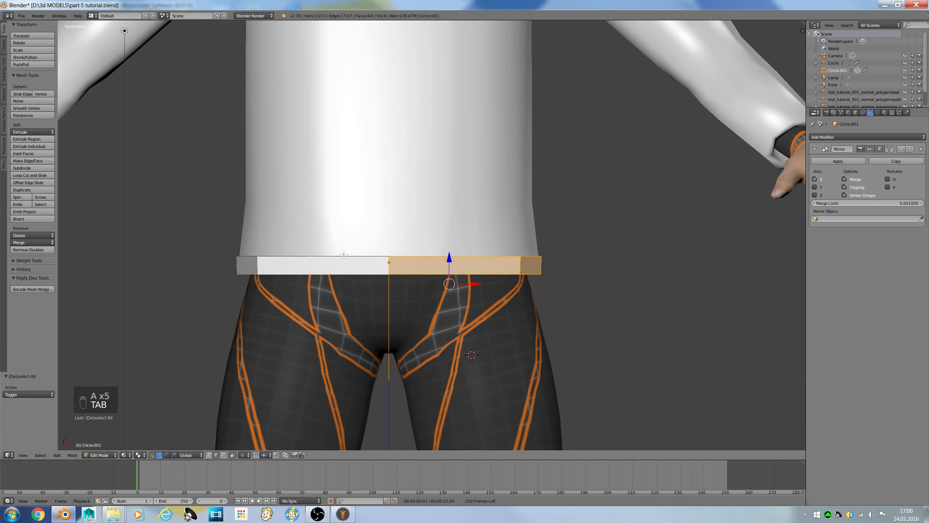
key("Tab")
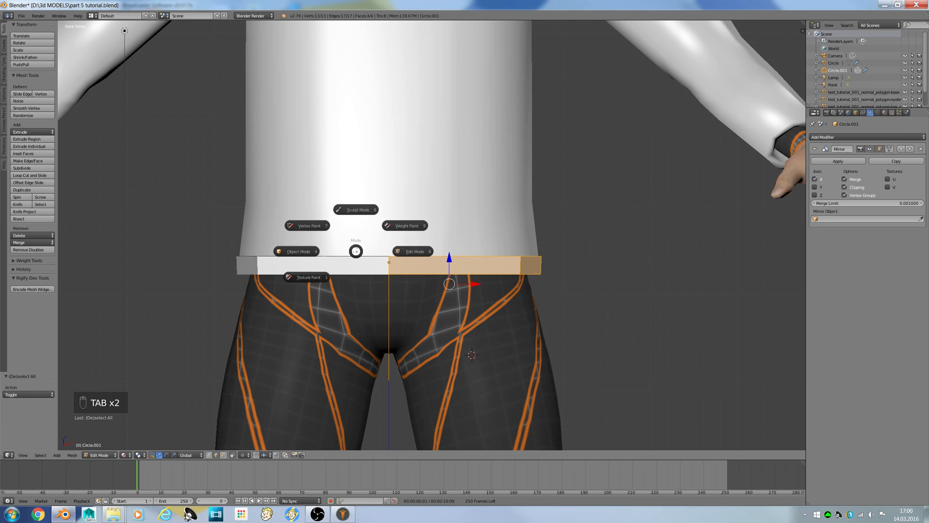
left_click(444, 260)
key("Tab")
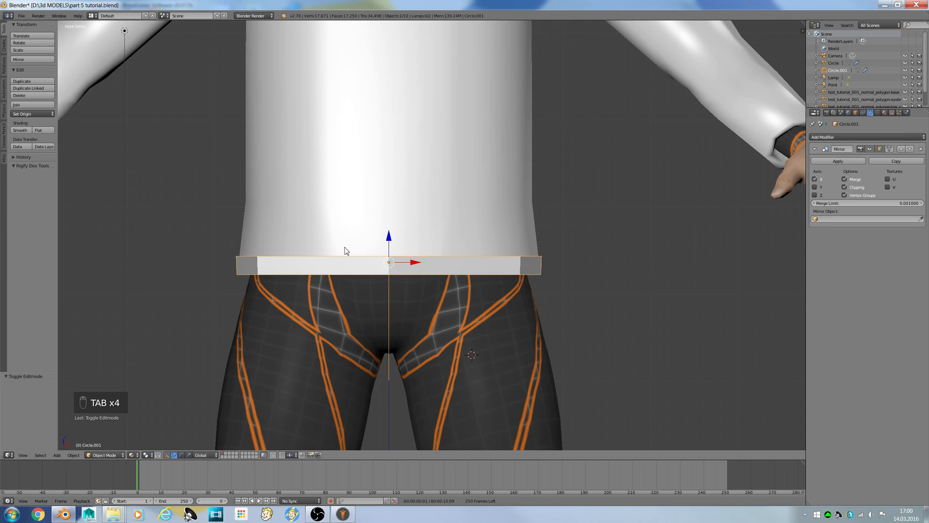
key("Tab")
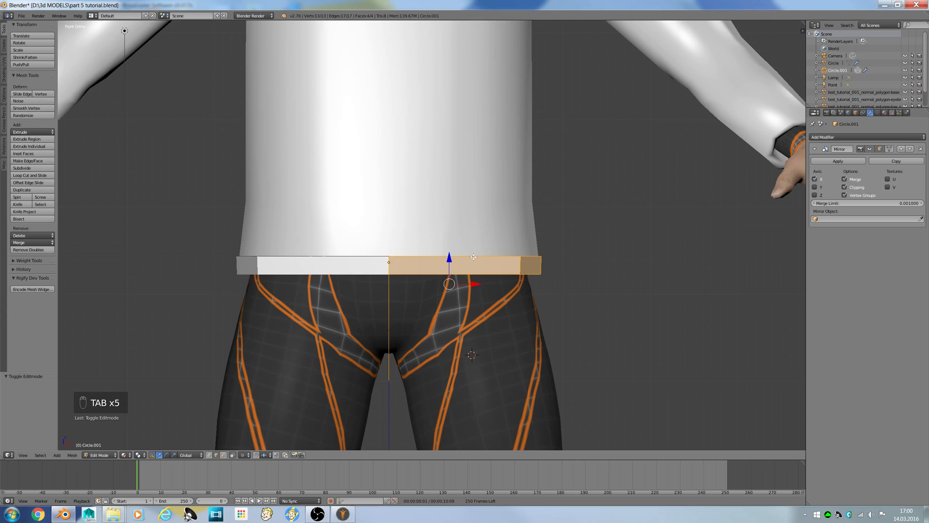
Deselect the waistband geometry and add an 8-vertex circle of radius 1 at the 3D cursor within the same mesh
key("a")
key("a")
key("a")
key("a")
key("a")
key("a")
key("shift+a")
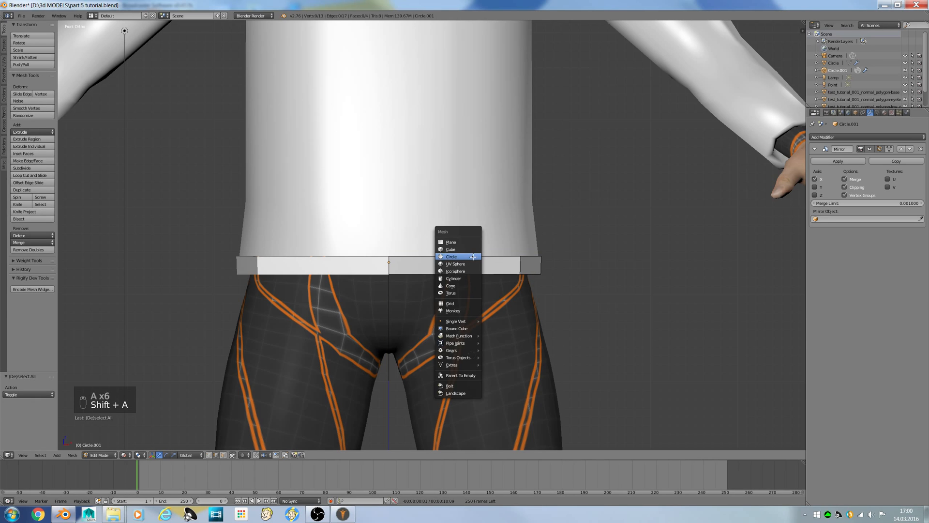
left_click(473, 256)
scroll(597, 225, "down", 4)
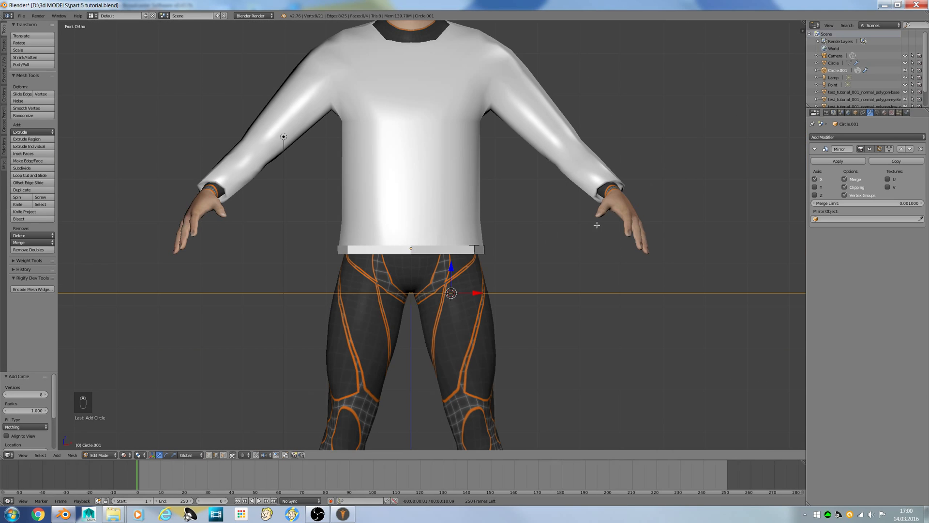
Turn off Clipping on the Mirror modifier and scale the new circle down by a factor of 0.112
left_click(855, 188)
middle_click_drag(770, 197, 761, 205)
key("s")
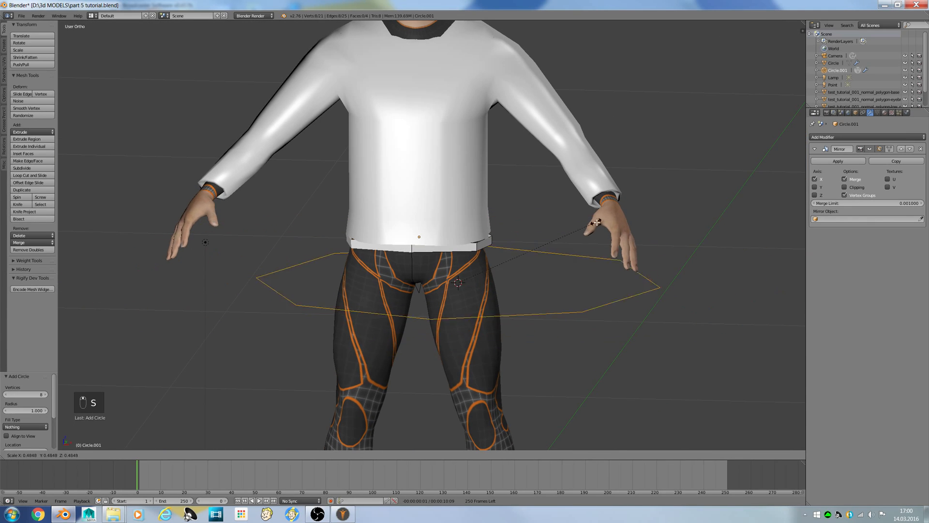
left_click(486, 260)
middle_click_drag(486, 261, 479, 238)
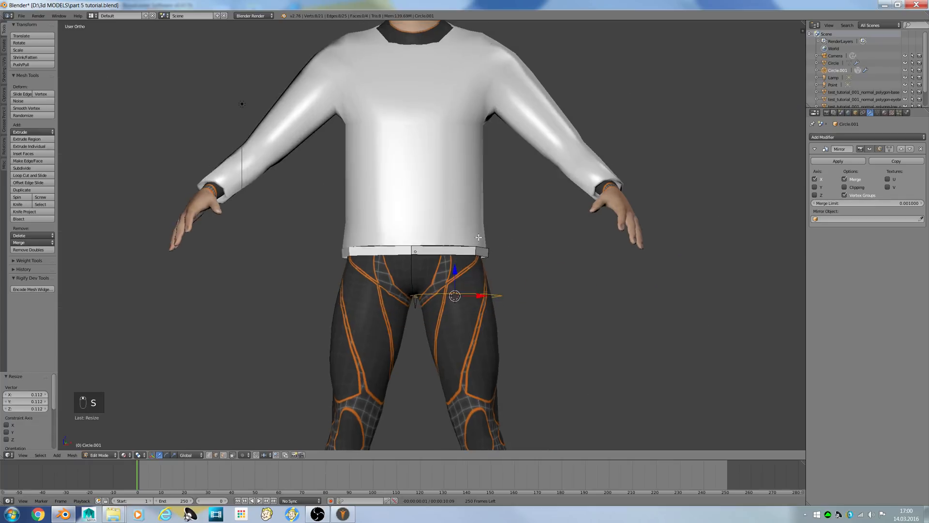
key("KP_1")
scroll(459, 236, "up", 3)
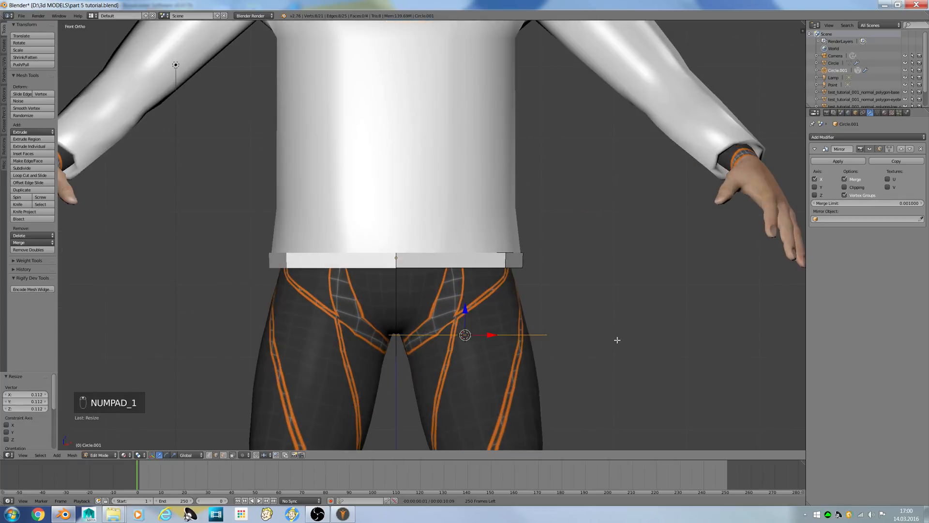
Rotate the circle by -17.043° in front view to follow the upper thigh and scale it by 0.9
key("r")
left_click(605, 296)
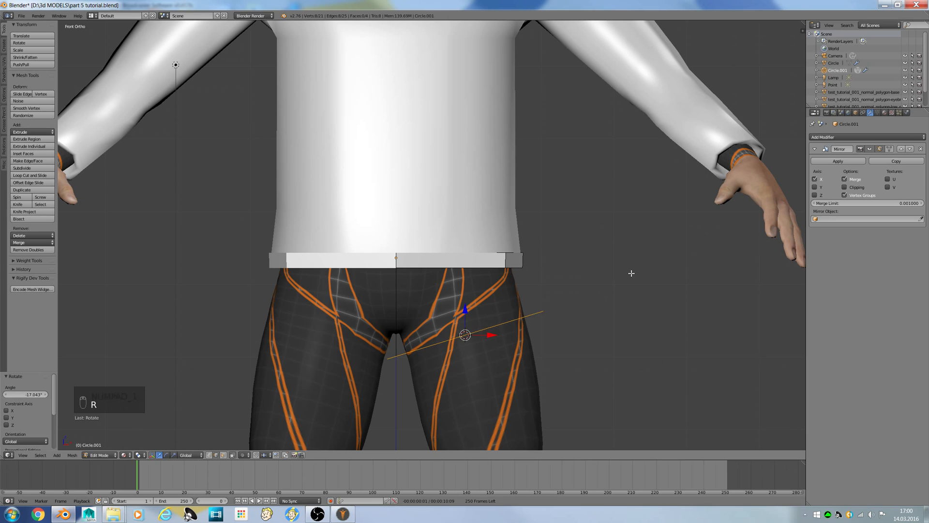
key("s")
left_click(614, 276)
Move the thigh circle by 0.003 along X
middle_click_drag(567, 299, 508, 290)
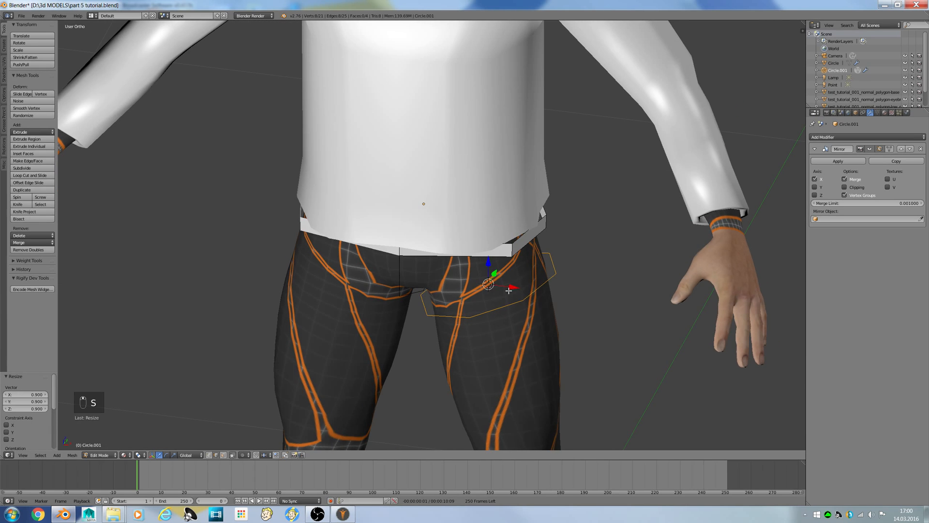
left_click_drag(508, 290, 512, 290)
middle_click_drag(512, 291, 533, 277)
key("KP_1")
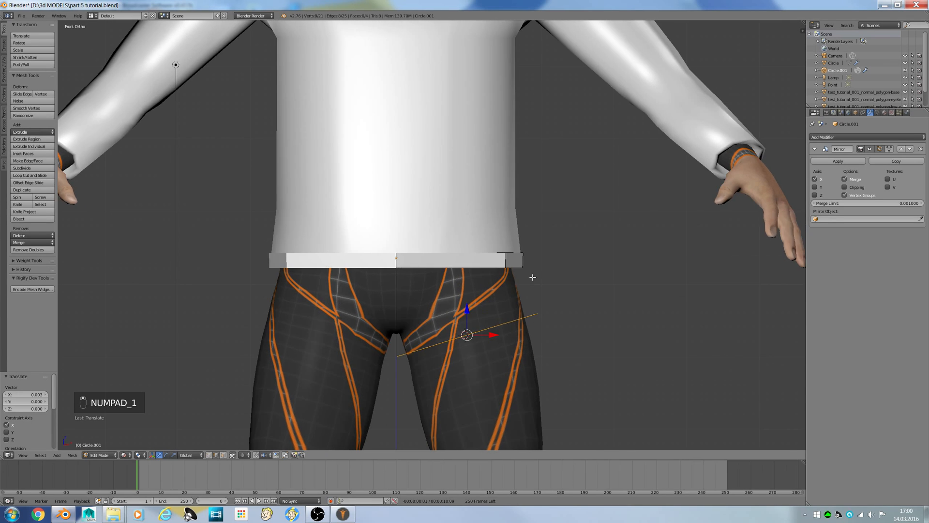
key("KP_0")
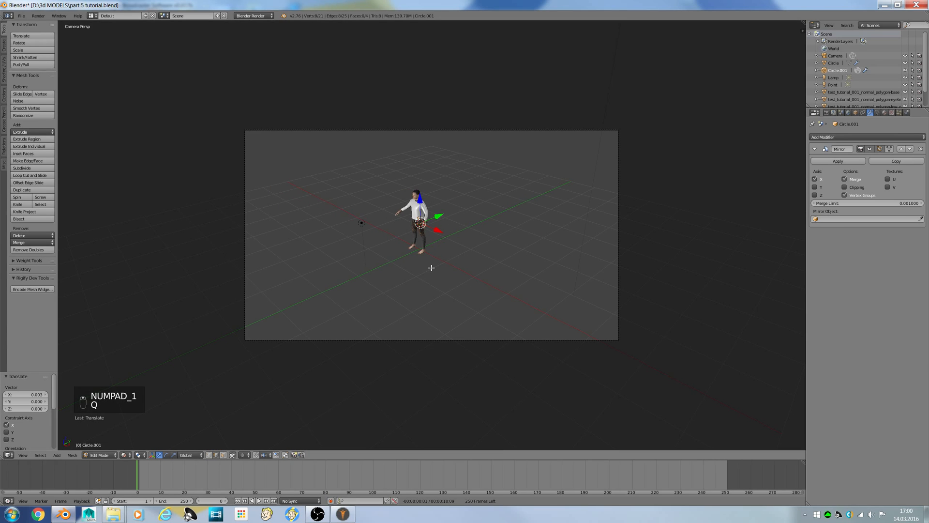
key("KP_1")
Move the thigh circle's innermost vertex about -0.001 along X onto the lowest crotch vertex at the centre line
scroll(430, 281, "down", 8)
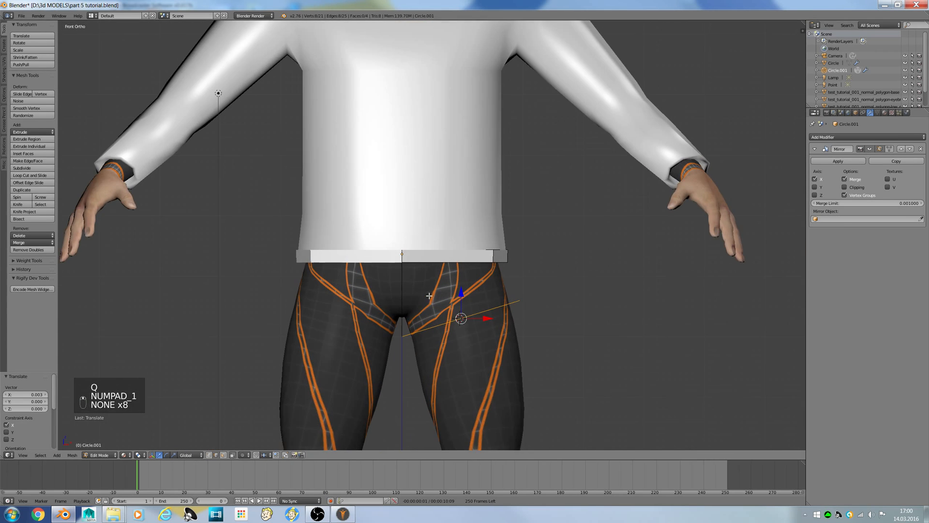
scroll(429, 296, "up", 8)
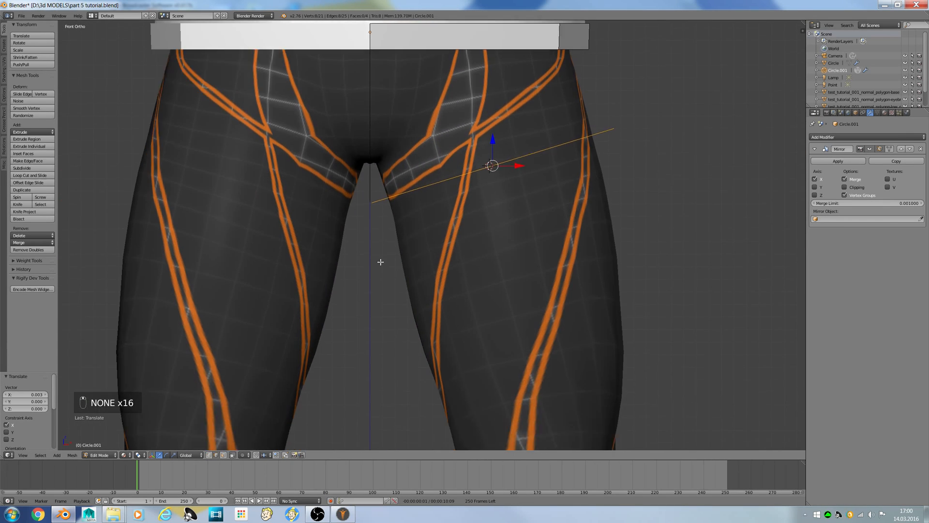
scroll(380, 262, "down", 2)
scroll(380, 262, "down", 9, "shift")
scroll(375, 265, "up", 3, "ctrl")
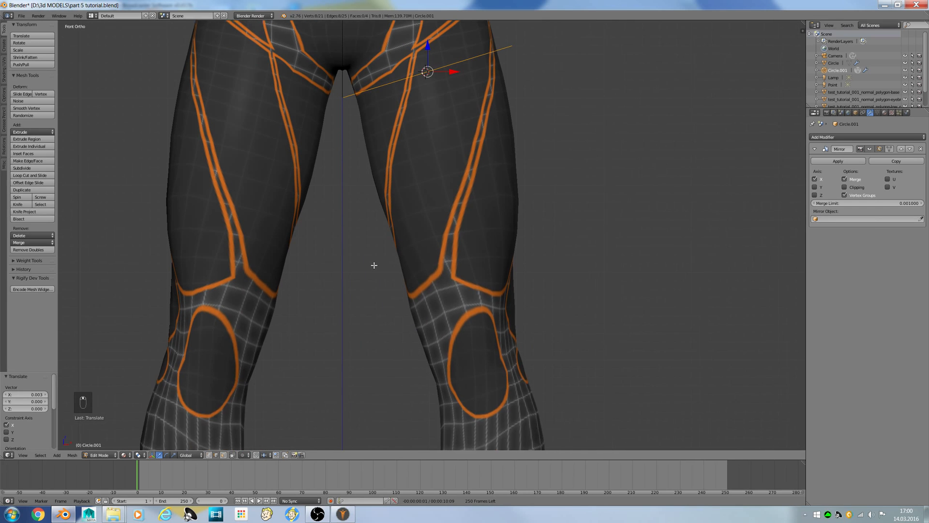
scroll(374, 265, "up", 2, "ctrl")
key("shift+b")
left_click_drag(403, 86, 422, 118)
scroll(446, 177, "up", 5, "shift")
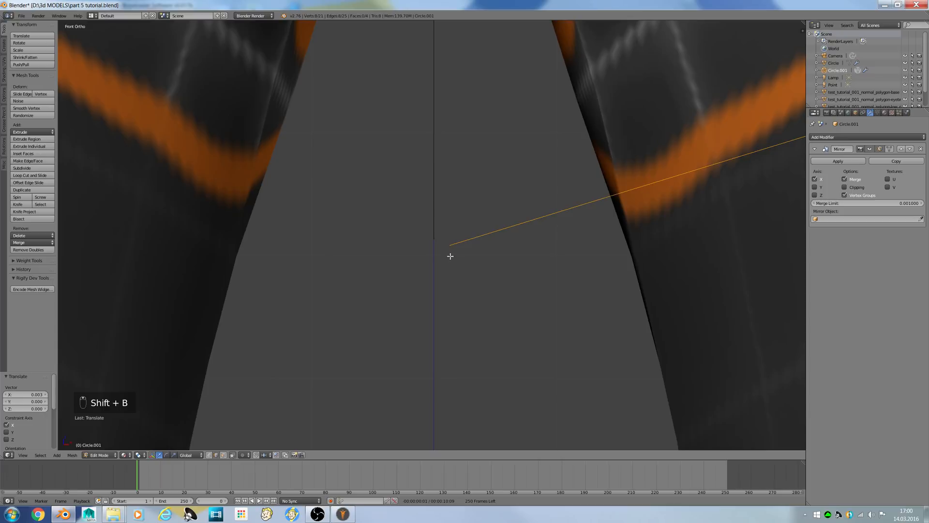
right_click(450, 244)
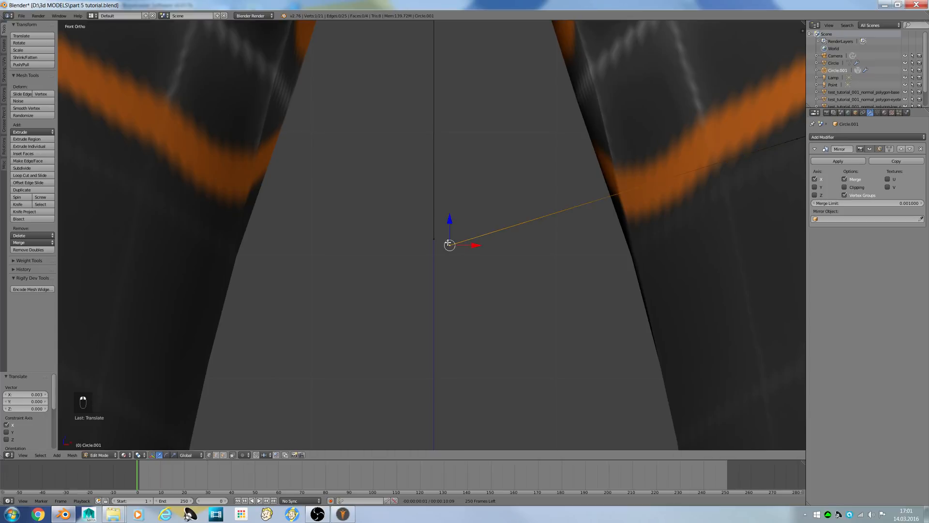
key("g")
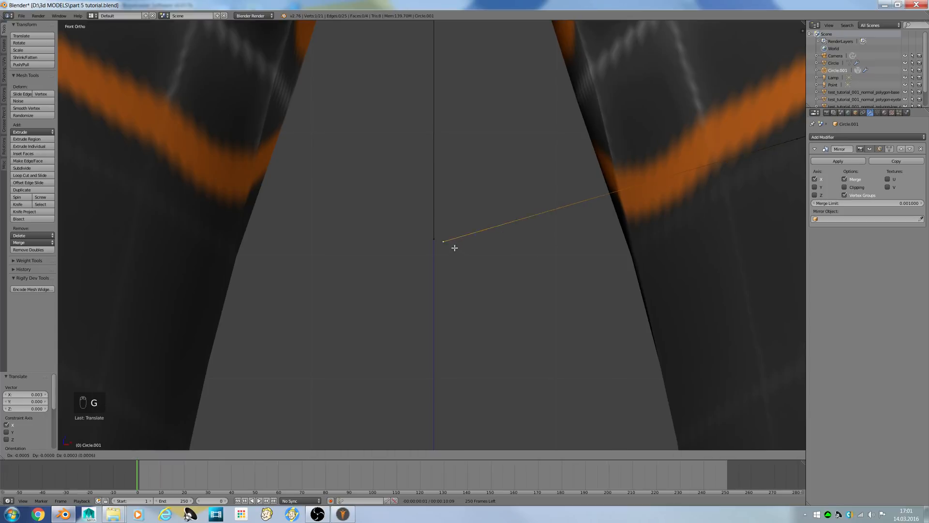
left_click(447, 247)
key("b")
left_click_drag(404, 226, 468, 275)
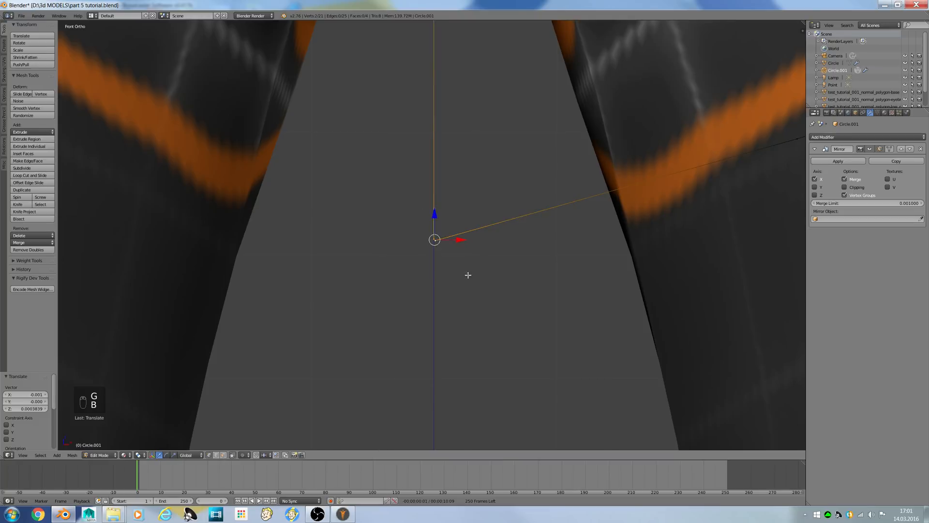
key("s")
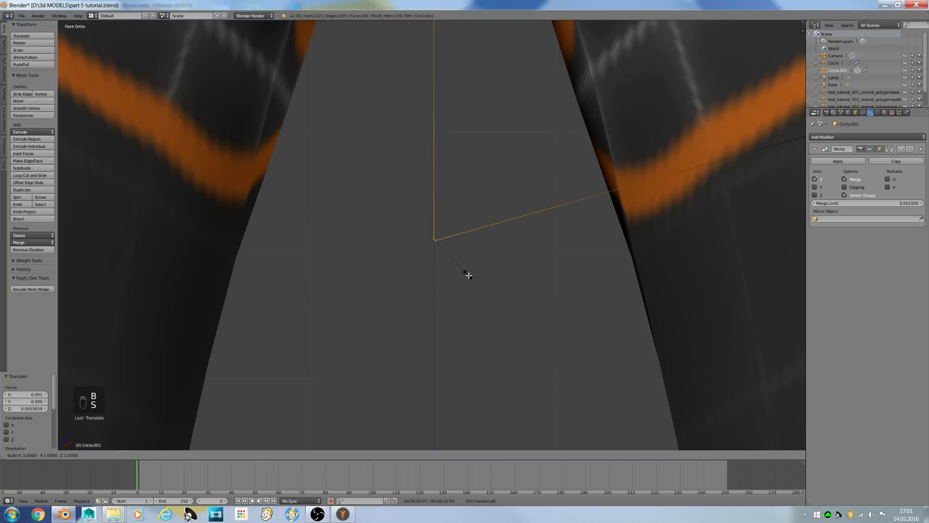
right_click(467, 273)
Deselect all vertices, turn Clipping back on and apply the Mirror modifier to the editing cage
key("a")
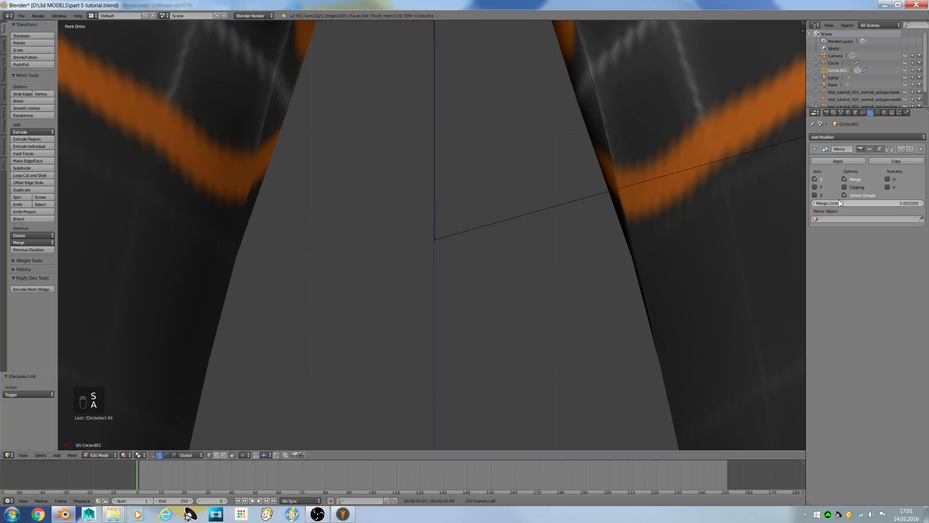
left_click(892, 151)
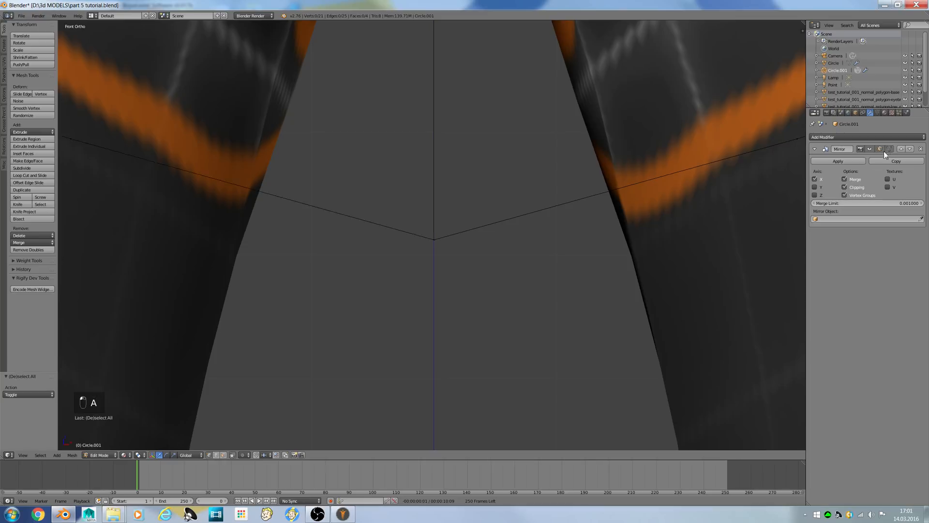
Box-select the lowest crotch point at the centre line and move it by -0.019 and 0.010 along X with Clipping on
scroll(508, 235, "down", 4)
key("b")
left_click_drag(387, 201, 451, 299)
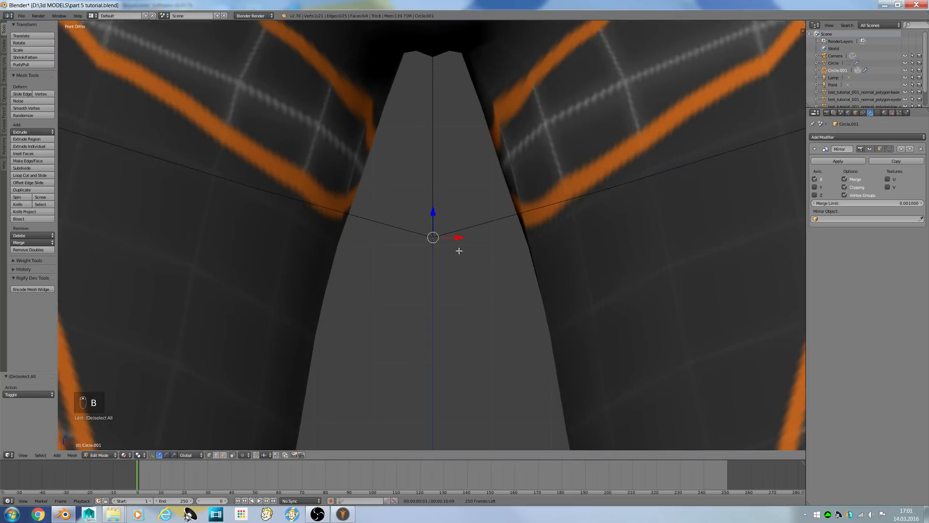
key("g")
key("x")
left_click(380, 236)
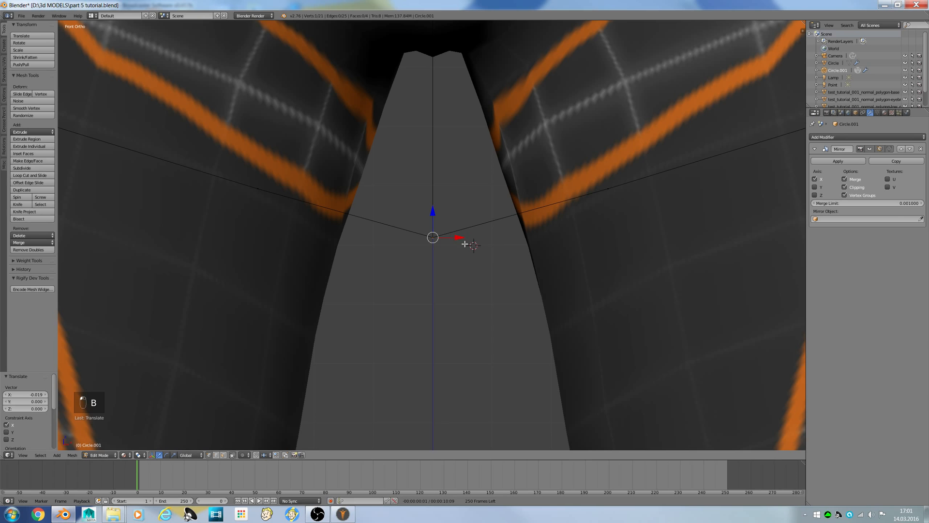
left_click_drag(444, 236, 502, 243)
scroll(500, 242, "down", 5)
middle_click_drag(493, 237, 373, 214)
scroll(387, 246, "down", 7)
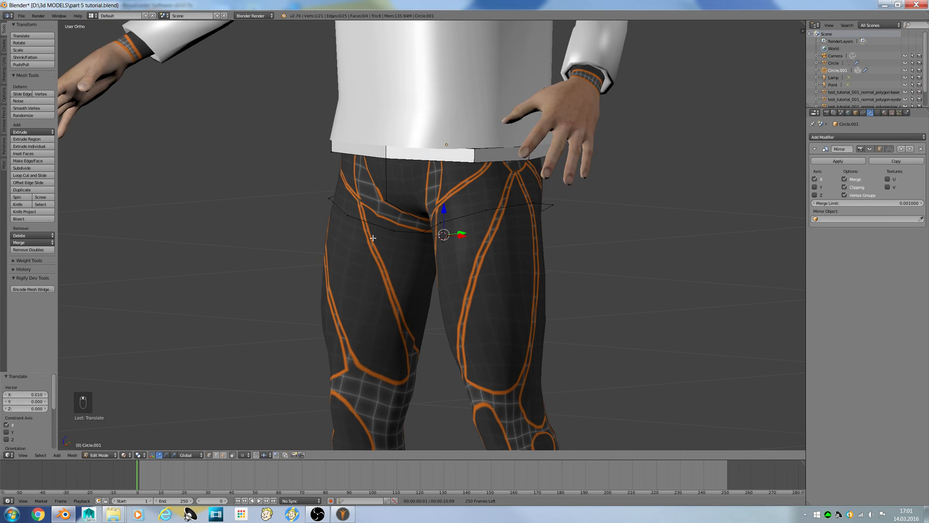
Leave Edit Mode and add a Sun lamp in front of the character's torso at about Y -0.987, Z 1.158
key("z")
left_click(321, 212)
scroll(321, 209, "down", 3)
middle_click_drag(322, 208, 249, 235)
key("Tab")
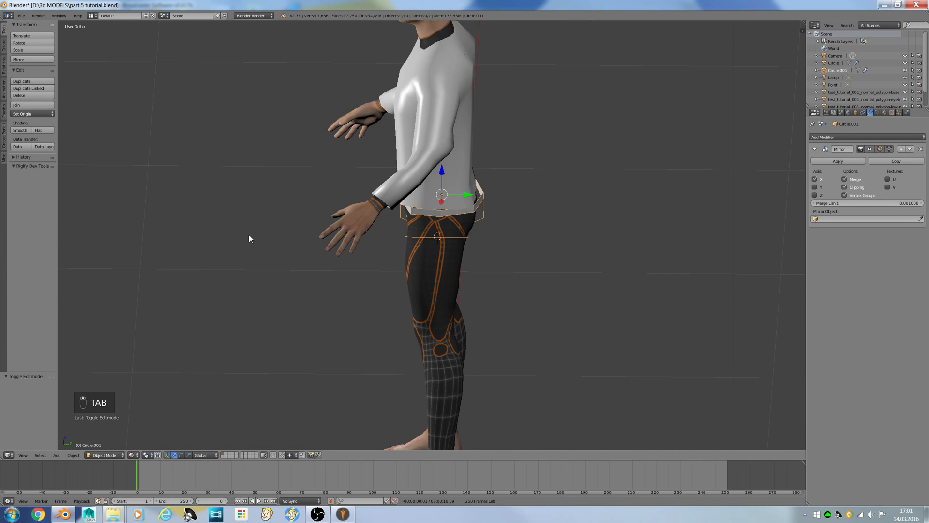
key("KP_1")
key("KP_3")
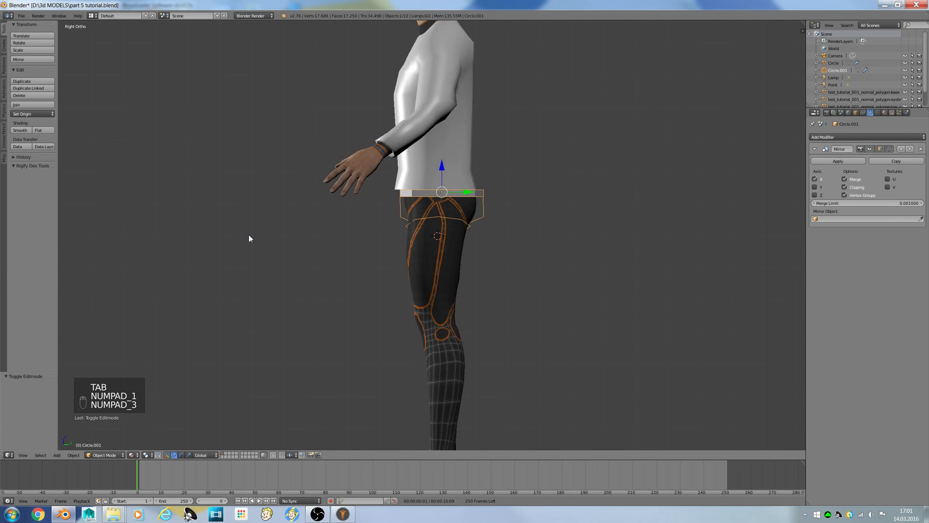
key("shift+a")
mouse_move(130, 123)
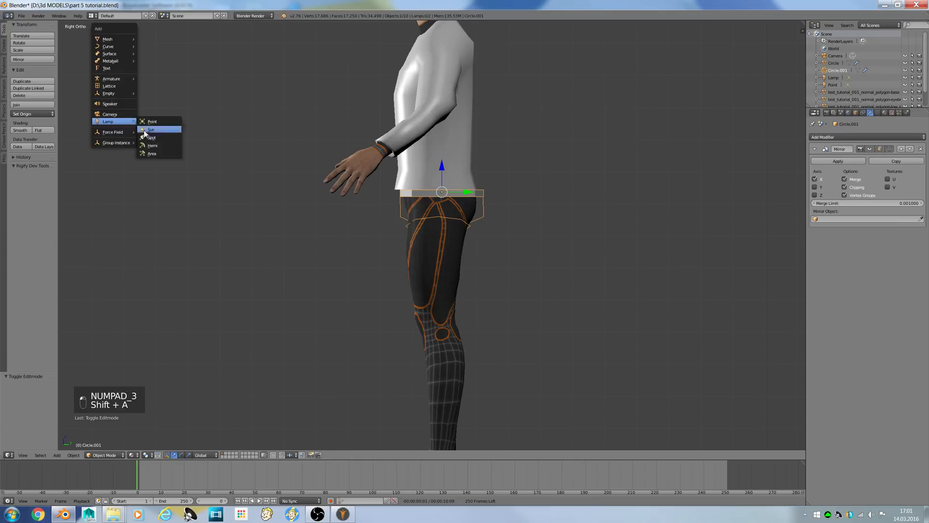
left_click(164, 131)
middle_click_drag(164, 131, 127, 365)
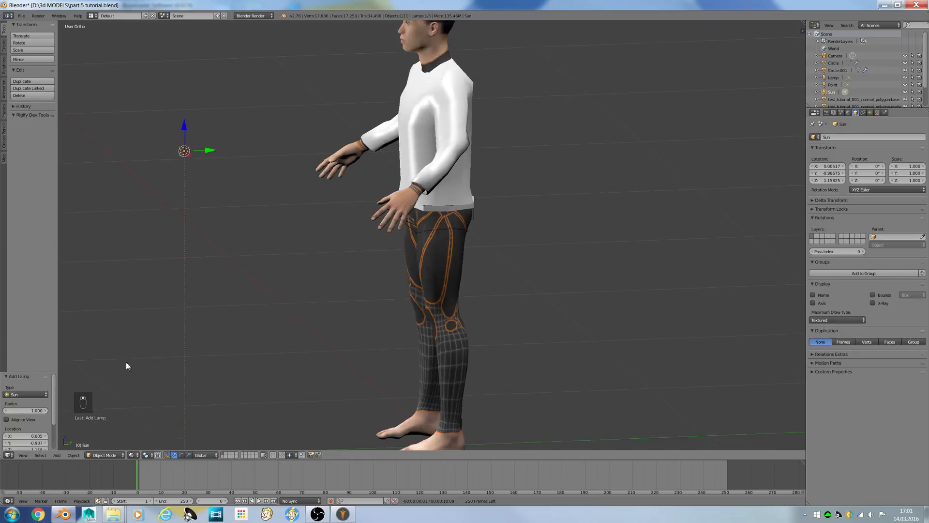
Rotate the Sun lamp to about 59.5° around X so it shines towards the character
left_click(181, 455)
left_click_drag(166, 137, 143, 167)
key("KP_1")
key("a")
key("a")
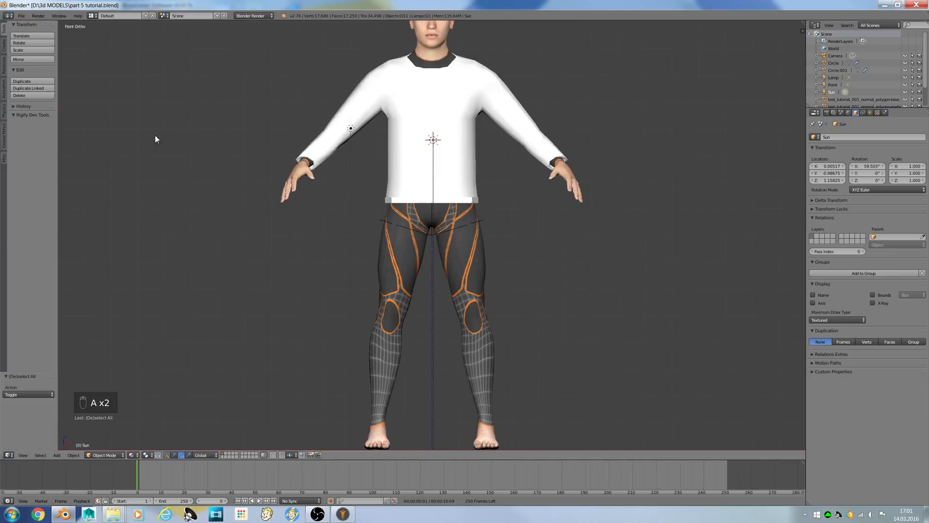
Move the Sun lamp by -0.124 along X in front view
right_click(424, 139)
right_click(431, 140)
right_click(432, 141)
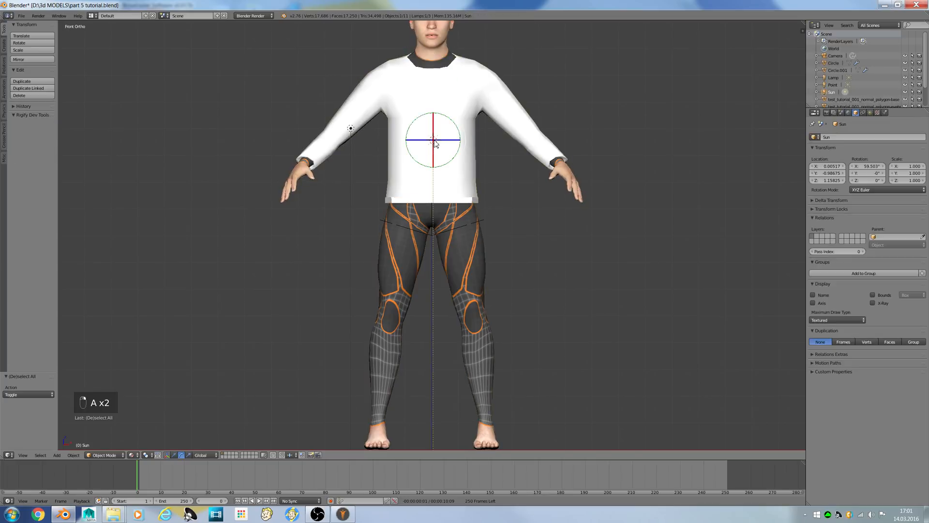
left_click(174, 455)
left_click_drag(461, 140, 443, 144)
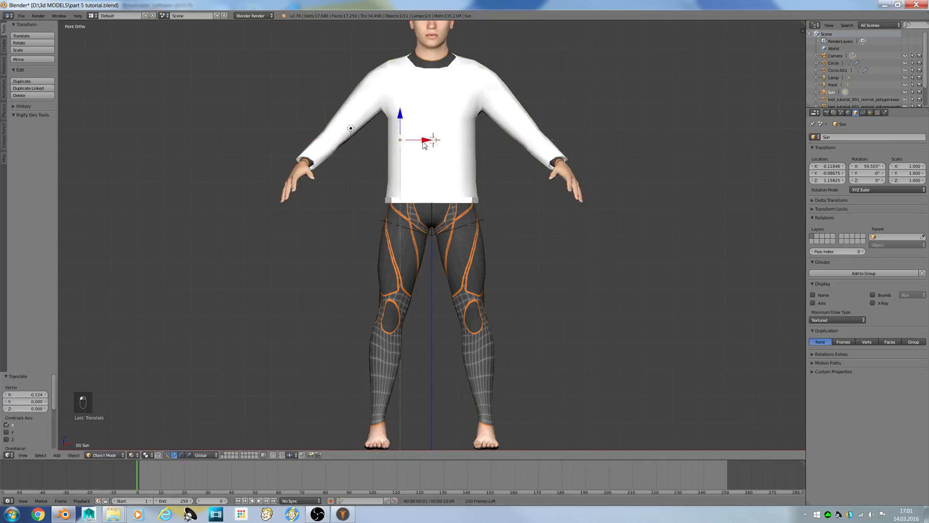
Select the trousers mesh at the hips and enter Edit Mode on it
scroll(455, 175, "up", 8)
scroll(434, 188, "up", 5, "shift")
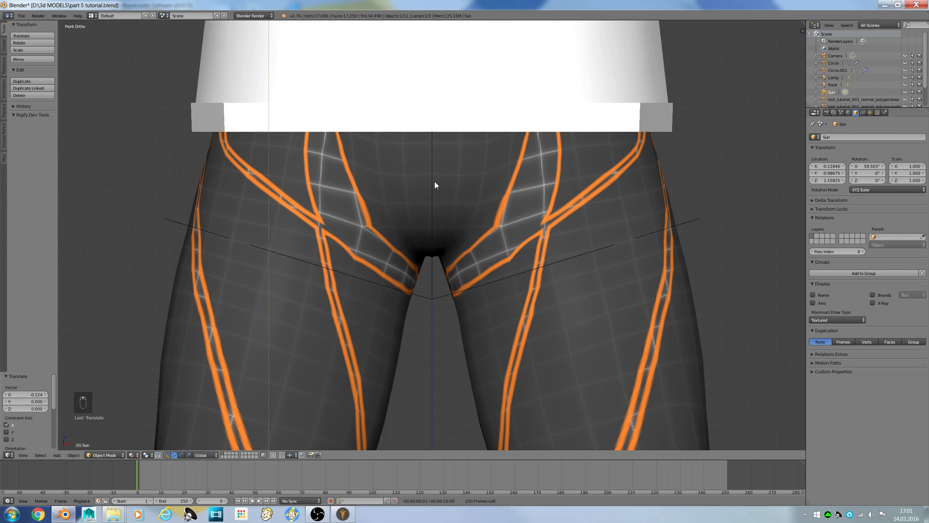
key("Tab")
right_click(432, 176)
key("Tab")
Fill a triangular crotch face between the crotch edge and the innermost edge of the thigh circle
mouse_move(522, 184)
middle_mouse_down()
mouse_move(530, 154)
mouse_move(539, 186)
middle_mouse_up()
right_click(539, 180)
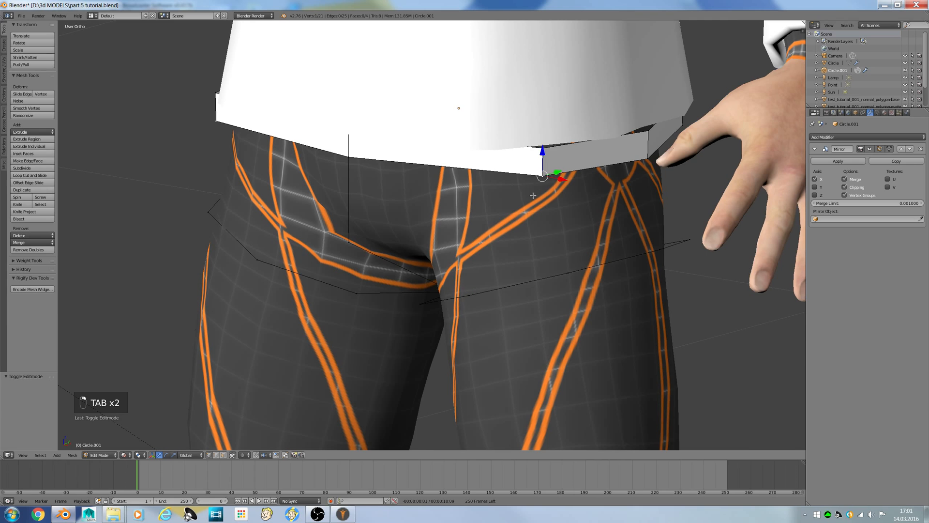
right_click(475, 297, "shift")
middle_click_drag(474, 297, 507, 313)
right_click(440, 285)
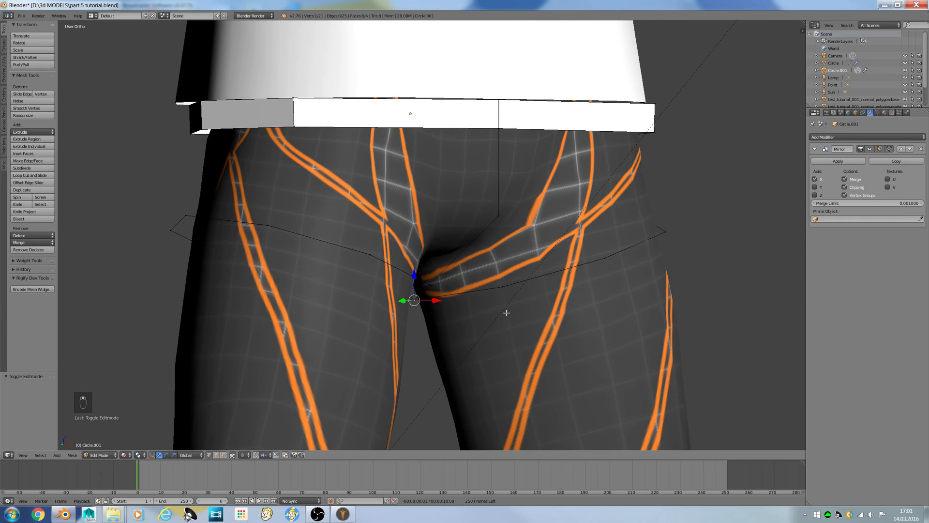
right_click(505, 290, "shift")
right_click(499, 218, "shift")
middle_click_drag(481, 227, 455, 208)
key("f")
key("a")
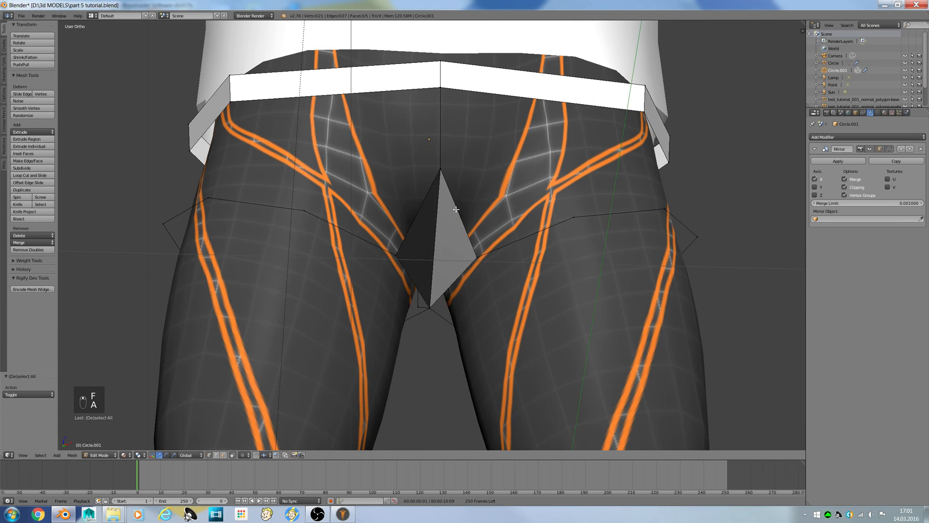
Select the whole mesh, try Flip Normals, recalculate the normals consistently and deselect everything
key("a")
key("ctrl+n")
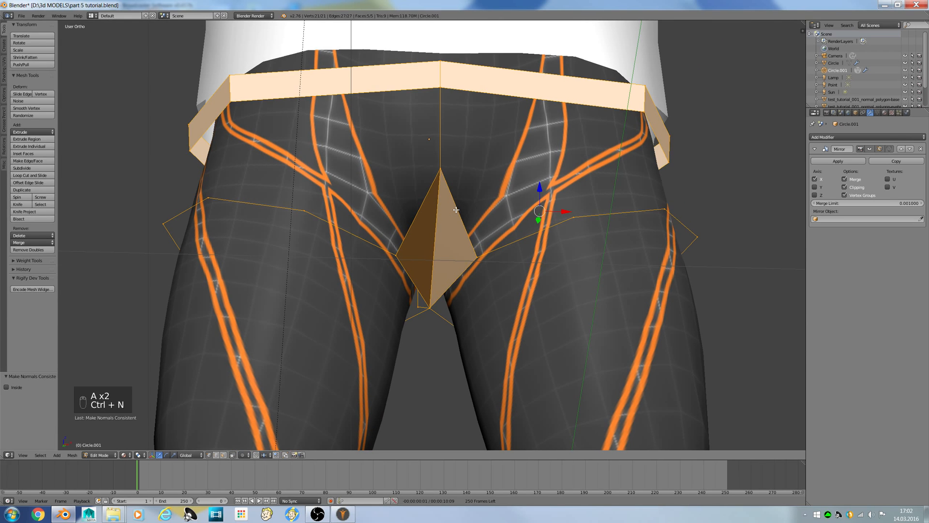
key("space")
type("FLIP")
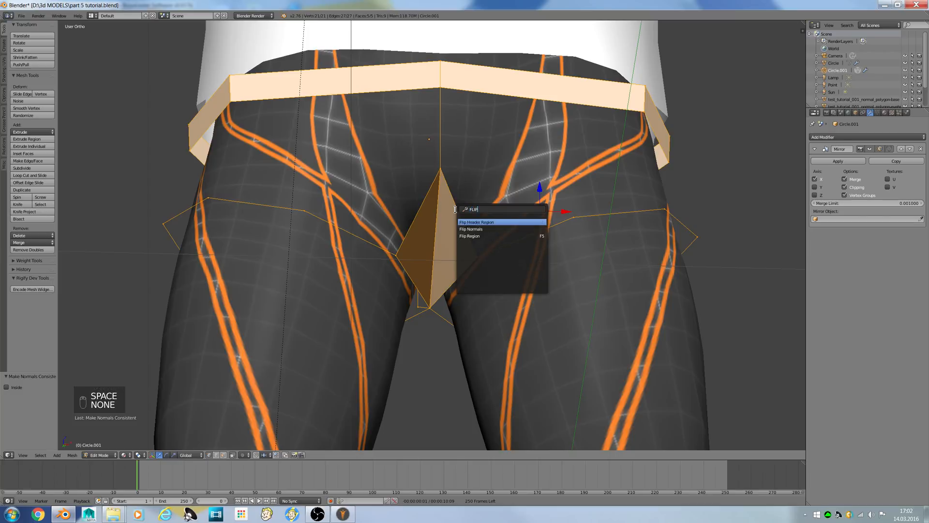
key("Down")
key("Return")
key("space")
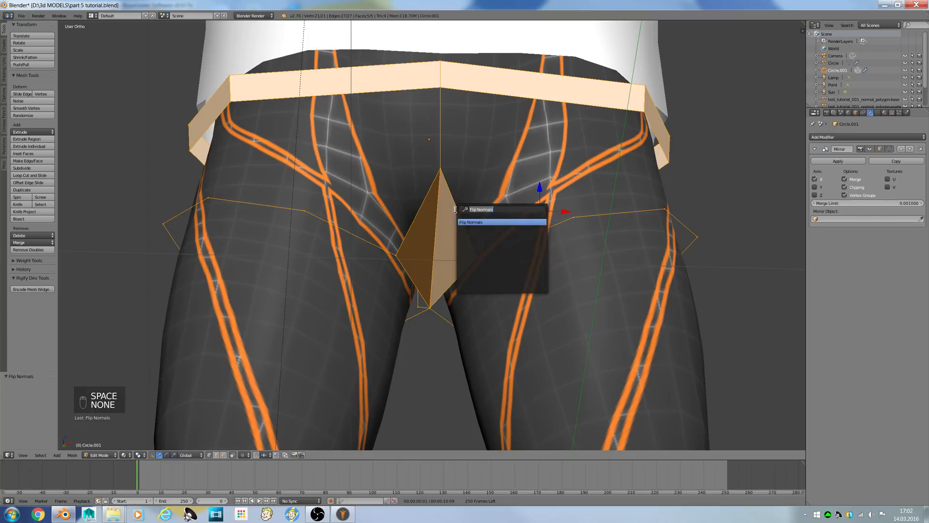
key("Escape")
key("ctrl+n")
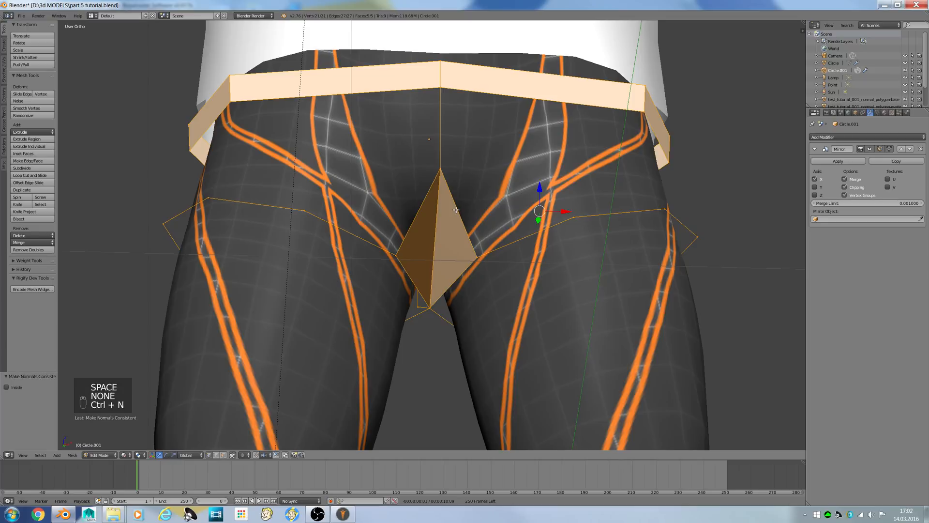
key("a")
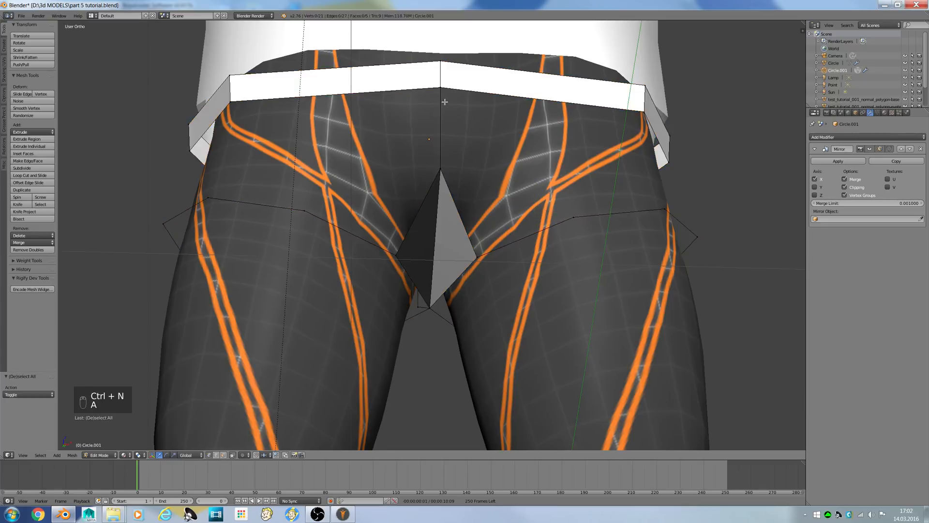
Switch to the Razer configuration utility and open the settings of the Razer Naga Epic Chroma
key("4")
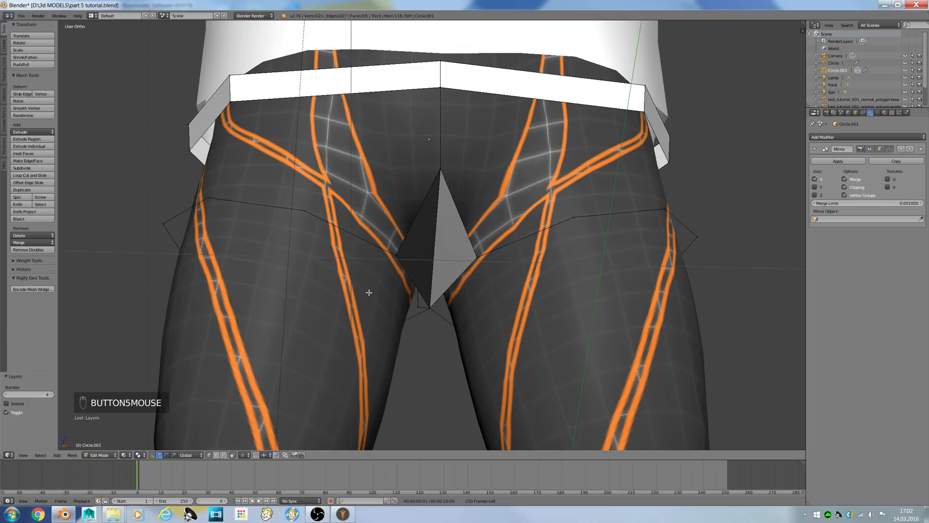
key("super")
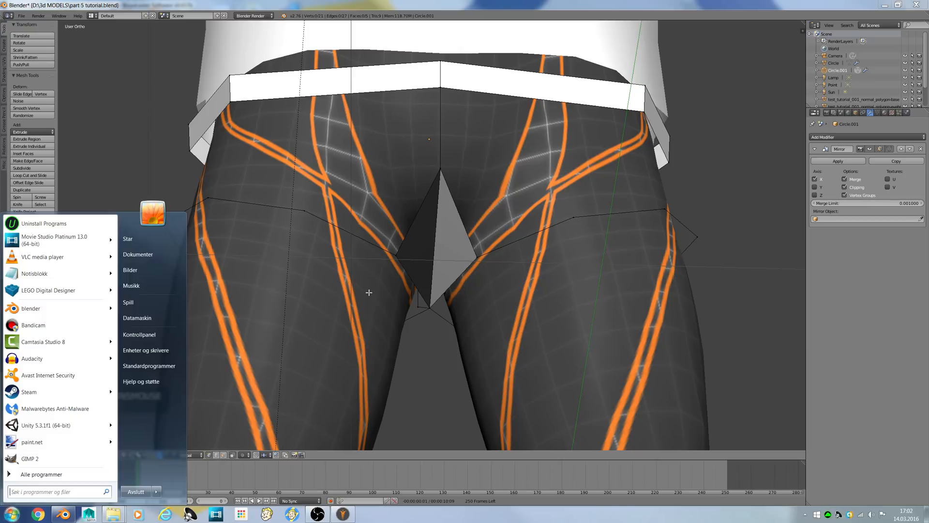
right_click(829, 514)
left_click(807, 499)
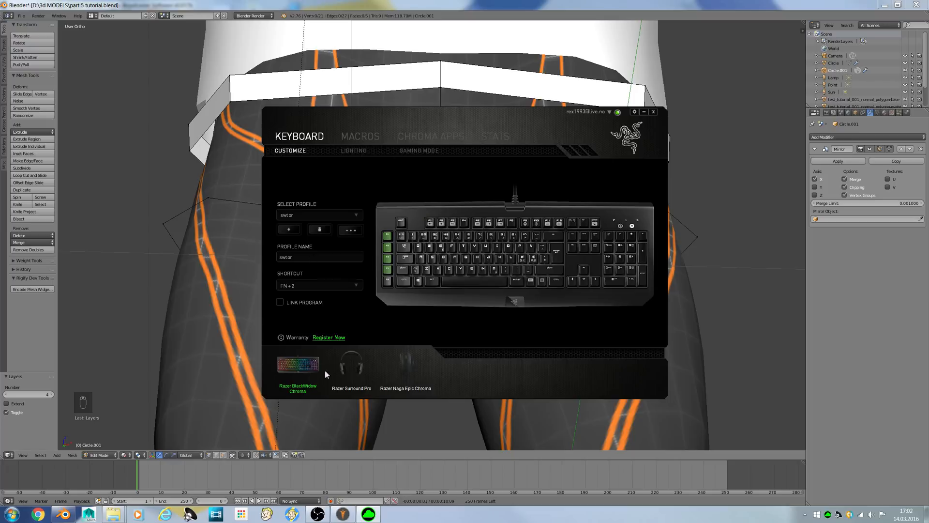
left_click(411, 367)
Fill a front face between the vertical centre-line edge below the waistband and the neighbouring front edge of the thigh circle
right_click(485, 251)
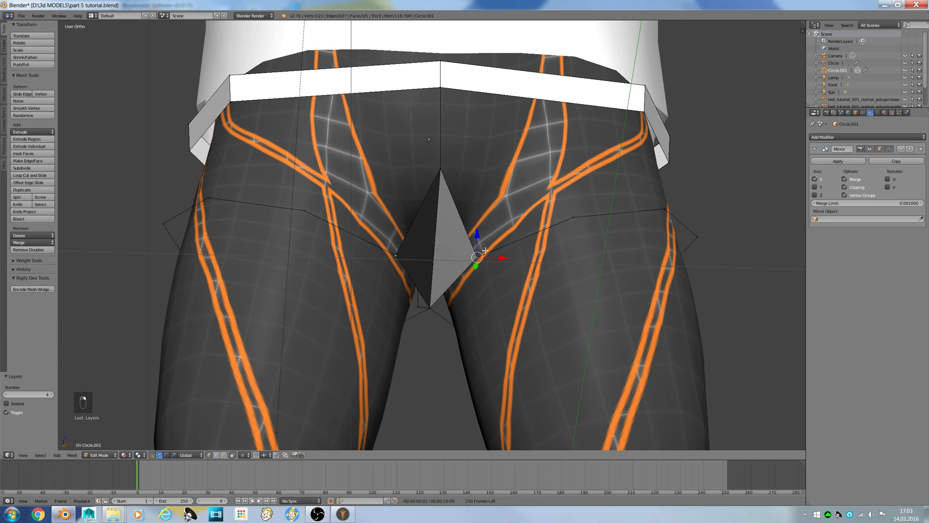
right_click(578, 213, "shift")
middle_click_drag(574, 210, 557, 246)
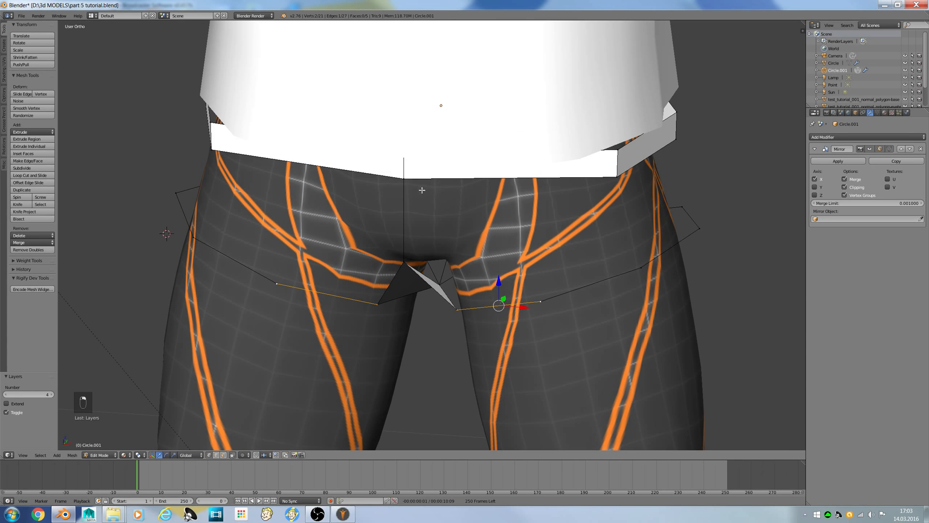
right_click(419, 189, "shift")
right_click(405, 267, "shift")
key("f")
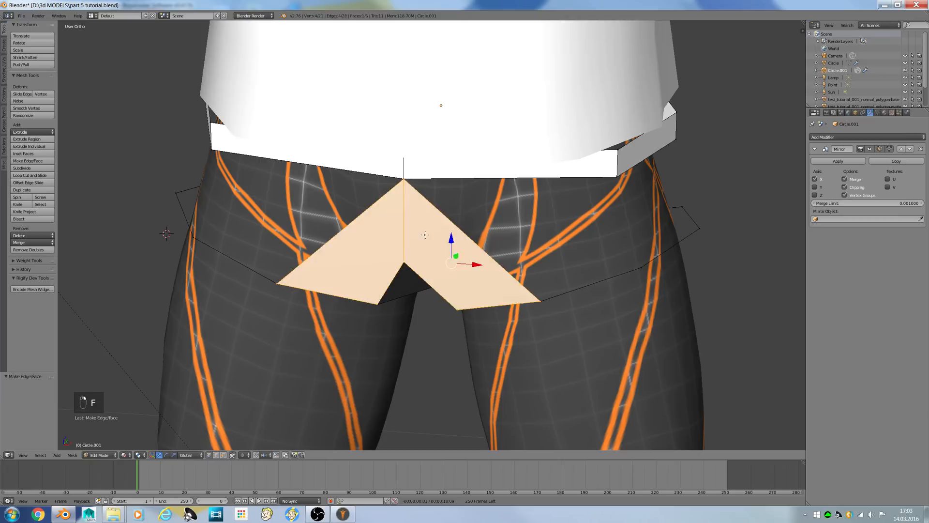
key("a")
Fill the adjoining face between the waistband's lower front edge and the next outer edge of the thigh circle
right_click(642, 268, "shift")
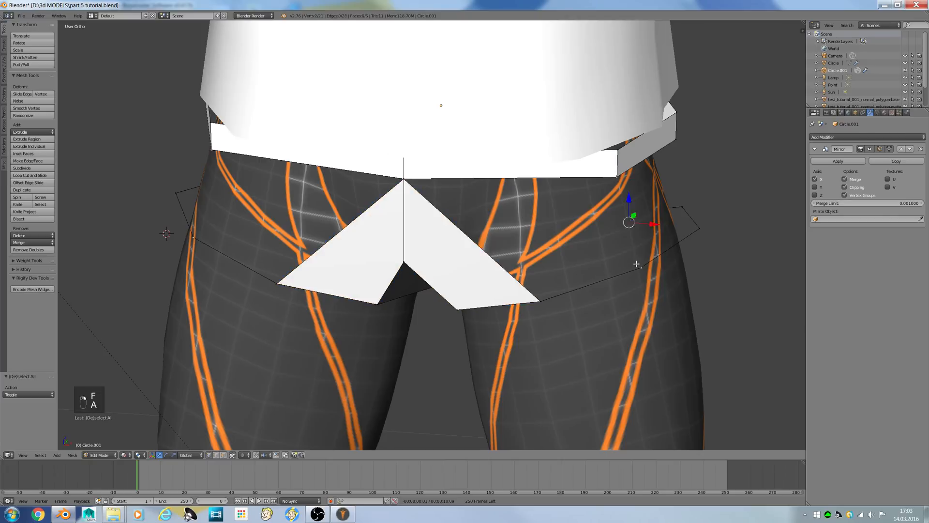
right_click(547, 302, "shift")
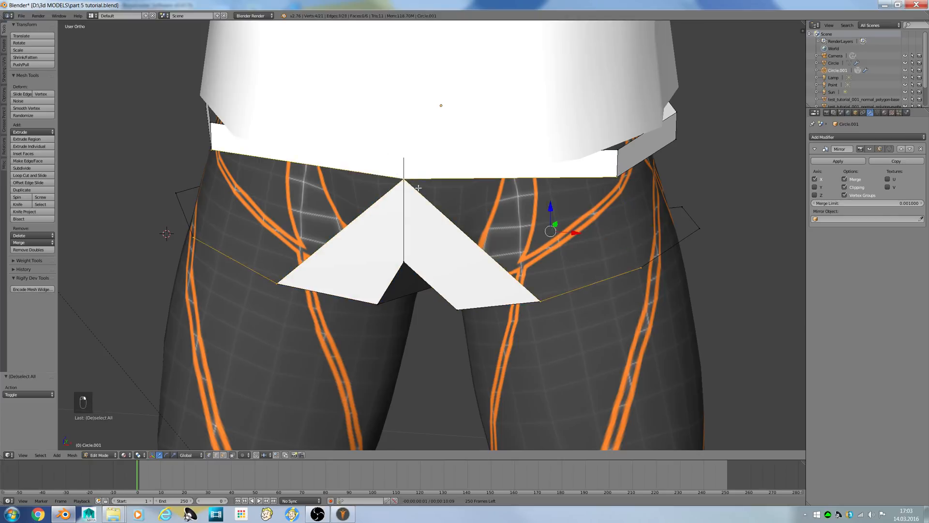
key("f")
key("a")
Move the new front face's outer thigh vertex by -0.006 along Y
middle_click_drag(415, 186, 380, 185)
middle_click_drag(547, 226, 468, 219)
right_click(474, 182)
left_click_drag(468, 310, 458, 311)
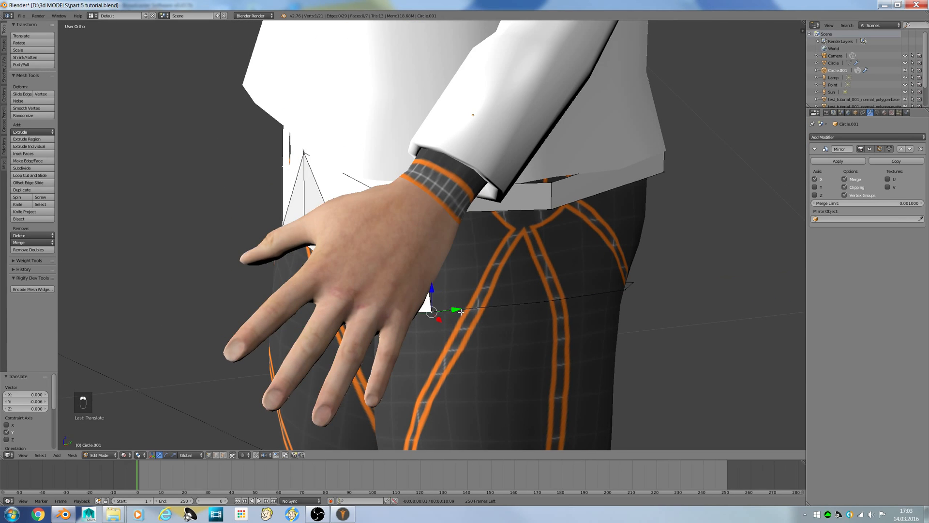
middle_click_drag(458, 311, 492, 299)
key("s")
right_click(525, 219)
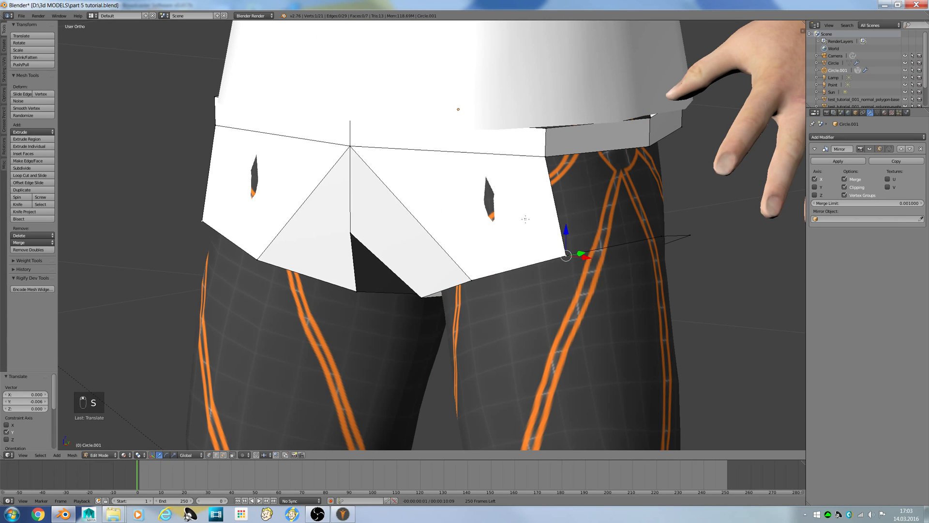
Move the waistband's lower front corner vertex by -0.004 along Y
right_click(542, 151)
middle_click_drag(543, 154, 555, 213)
left_click_drag(550, 231, 540, 237)
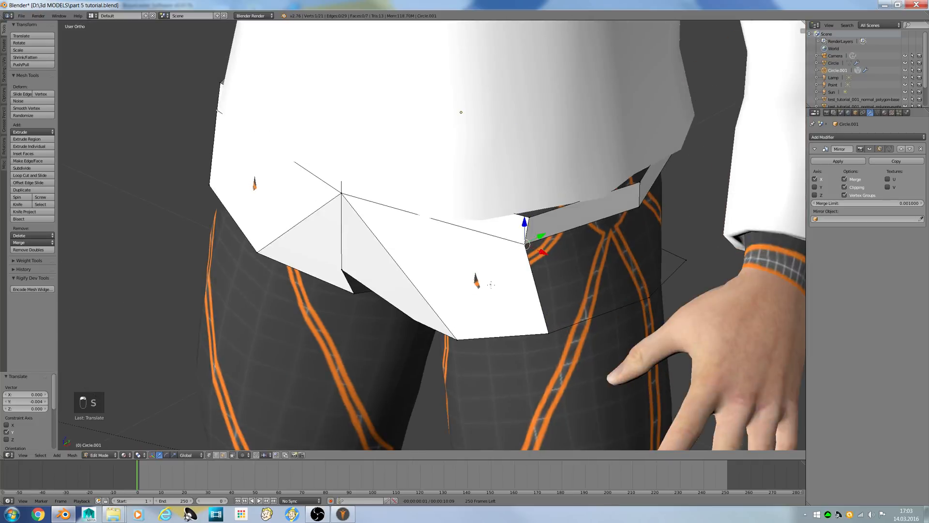
key("s")
right_click(484, 284)
key("s")
right_click(480, 280)
key("ctrl+z")
key("ctrl+z")
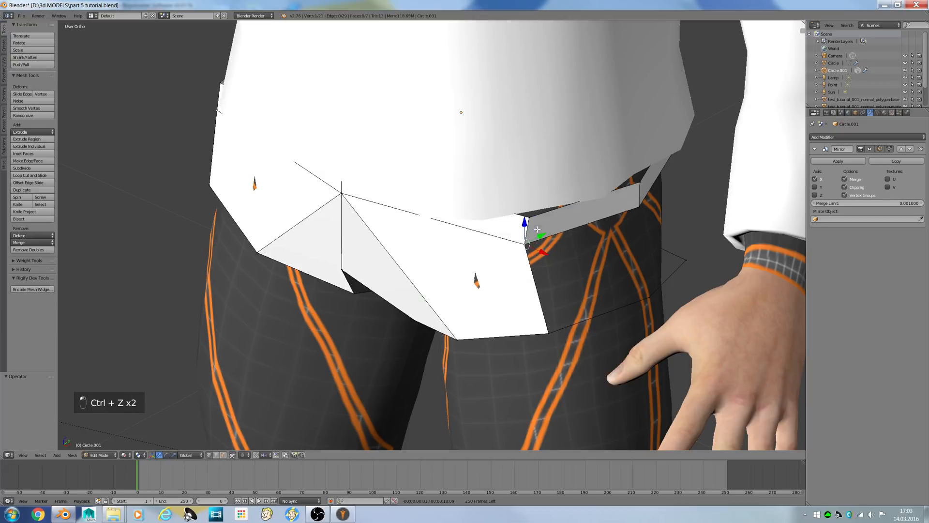
Move the waistband's upper front corner vertex by -0.005 along X and nudge the next upper side vertex slightly, then deselect all
right_click(526, 217)
left_click_drag(549, 227, 544, 225)
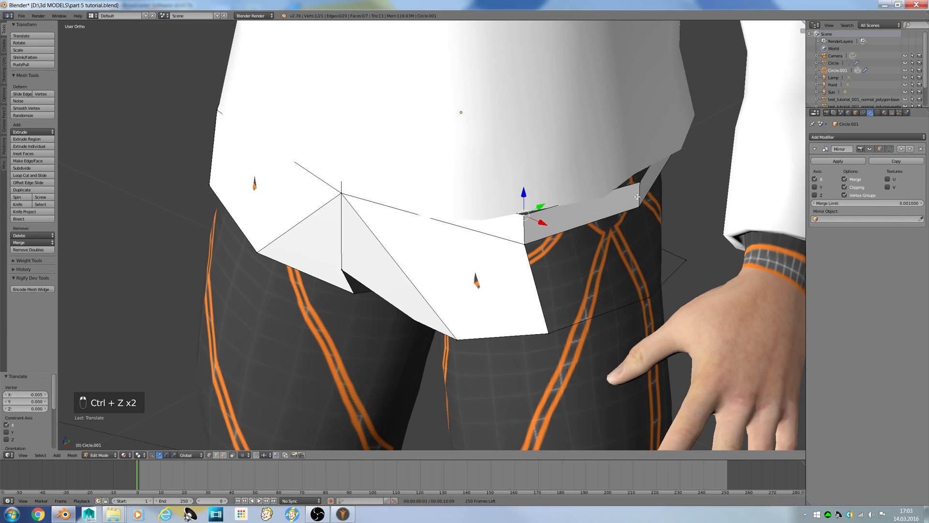
right_click(641, 184)
left_click_drag(658, 191, 652, 187)
middle_click_drag(653, 187, 621, 135)
key("a")
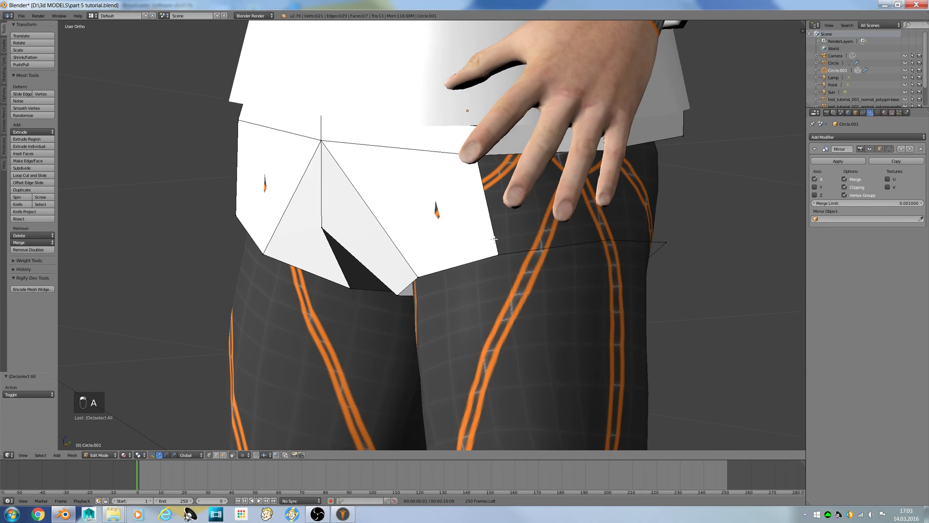
Fill the side face between the waistband's lower edge and the adjoining outer edge of the thigh circle, then deselect all
right_click(499, 252)
middle_click_drag(530, 244, 420, 338)
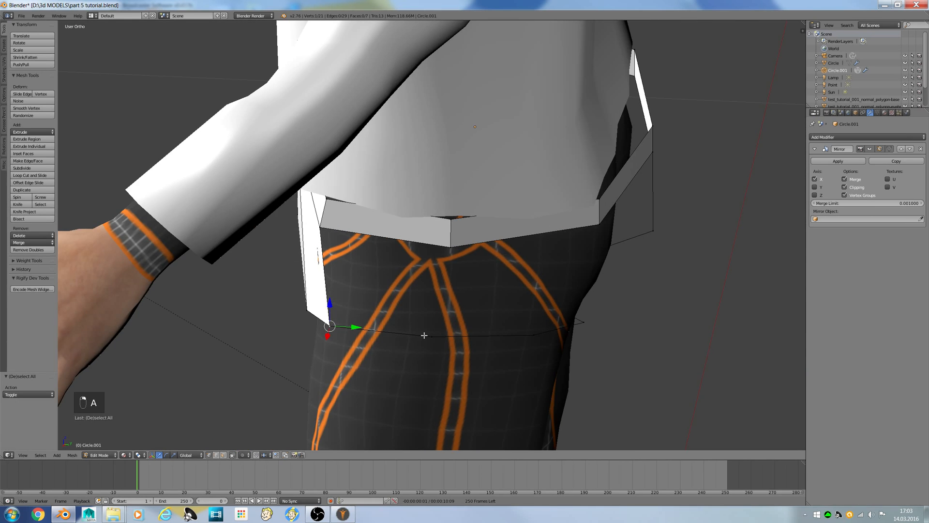
right_click(431, 336, "shift")
right_click(450, 247, "shift")
right_click(323, 226, "shift")
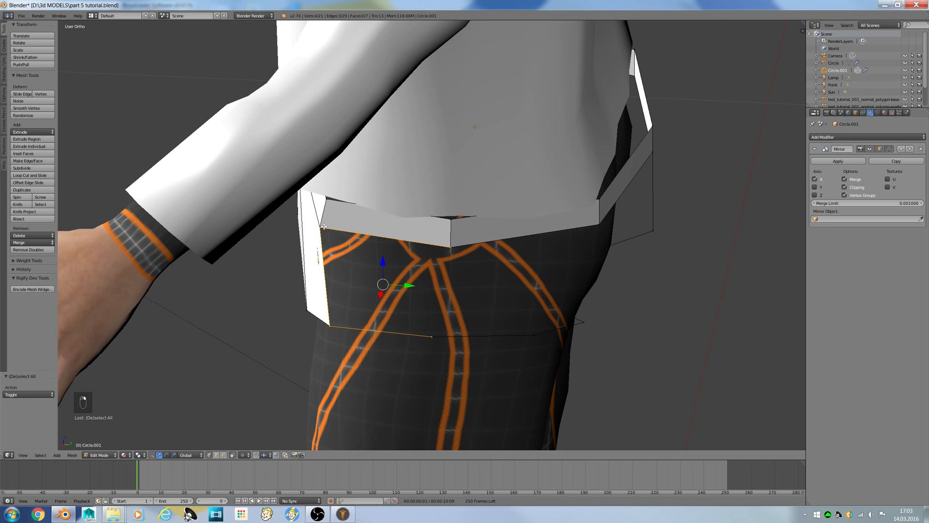
key("f")
key("a")
Fill the next outer face behind it, between the waistband's lower rear side edge and the thigh circle, and clear the selection
middle_click_drag(324, 226, 488, 341)
right_click(523, 196)
right_click(485, 423, "shift")
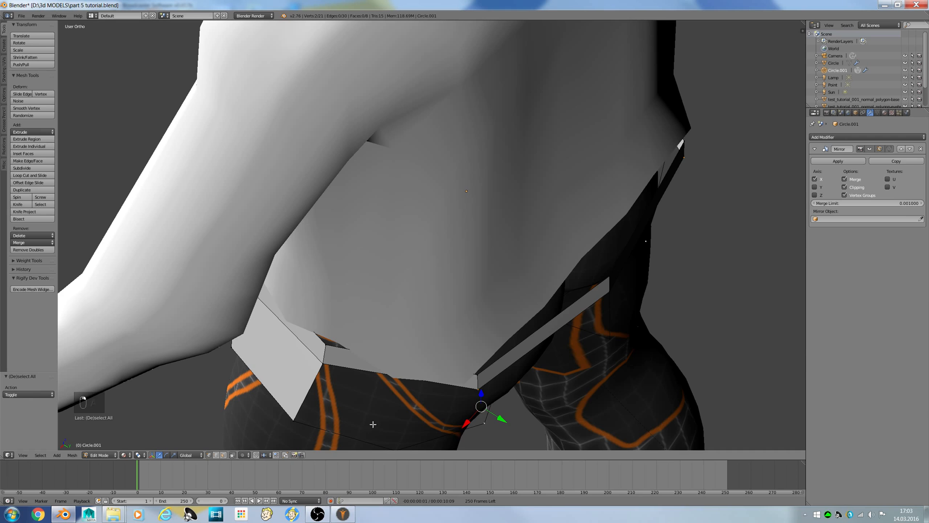
middle_click_drag(373, 423, 544, 145)
key("ctrl+z")
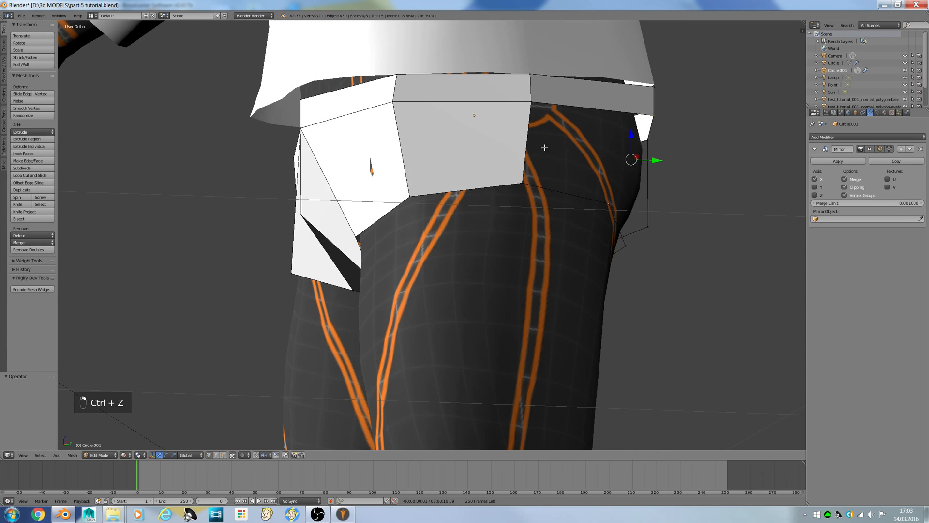
right_click(531, 103, "shift")
right_click(517, 180, "shift")
key("f")
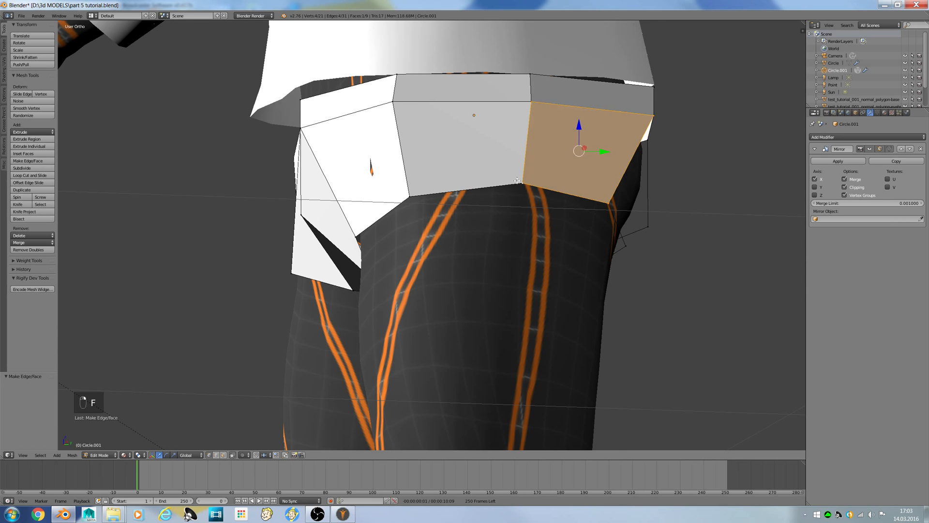
key("a")
Fill the back face between the waistband's lower rear edge and the next rear edge of the thigh circle
middle_click_drag(517, 179, 547, 259)
right_click(517, 260)
right_click(541, 239, "shift")
right_click(599, 150, "shift")
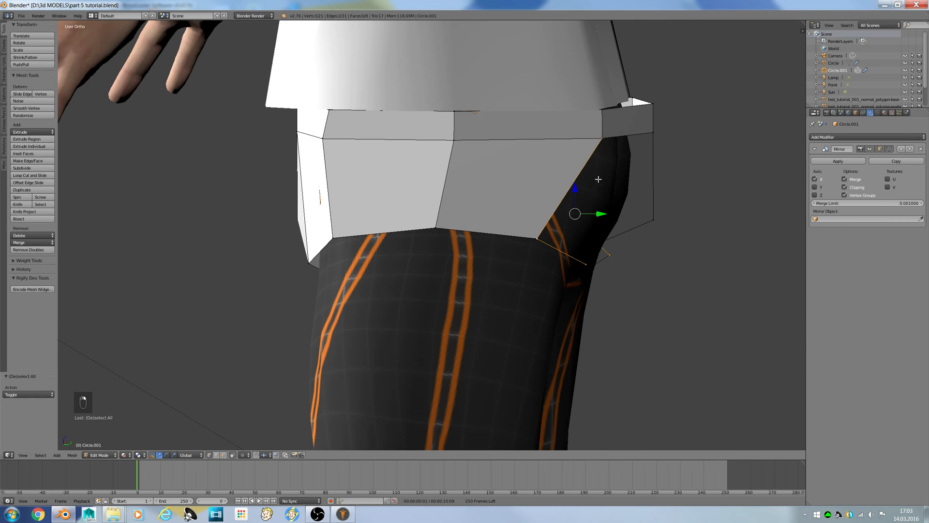
right_click(655, 133, "shift")
middle_click_drag(655, 133, 589, 124)
key("f")
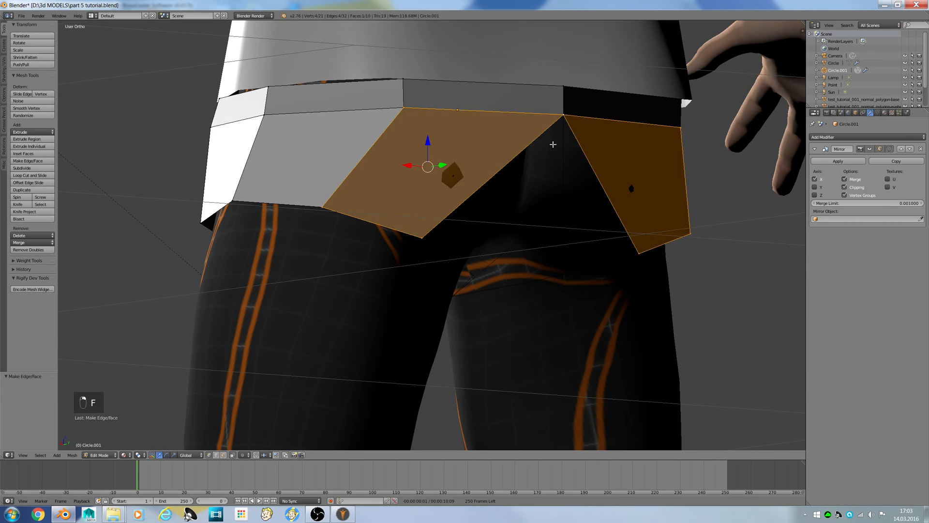
key("a")
Set the viewport to solid shading and fill the rear triangle between the waistband's centre, the crotch edge's back end and the thigh circle
middle_click_drag(493, 245, 437, 268)
right_click(441, 250)
key("z")
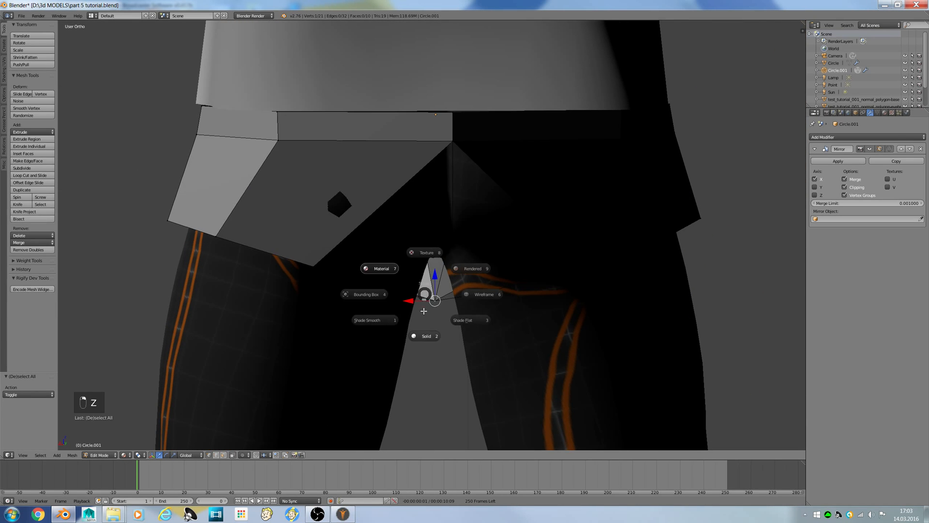
left_click(426, 332)
right_click(454, 231)
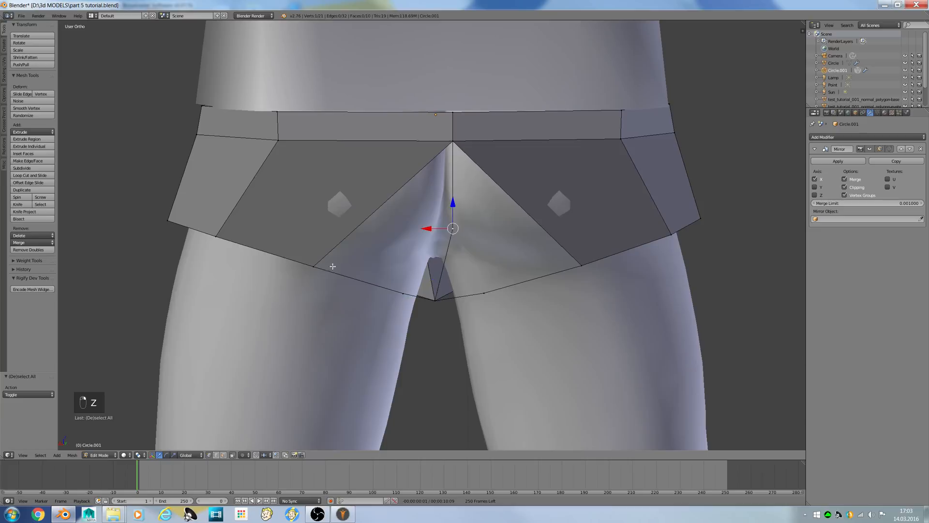
right_click(441, 146, "shift")
right_click(324, 260, "shift")
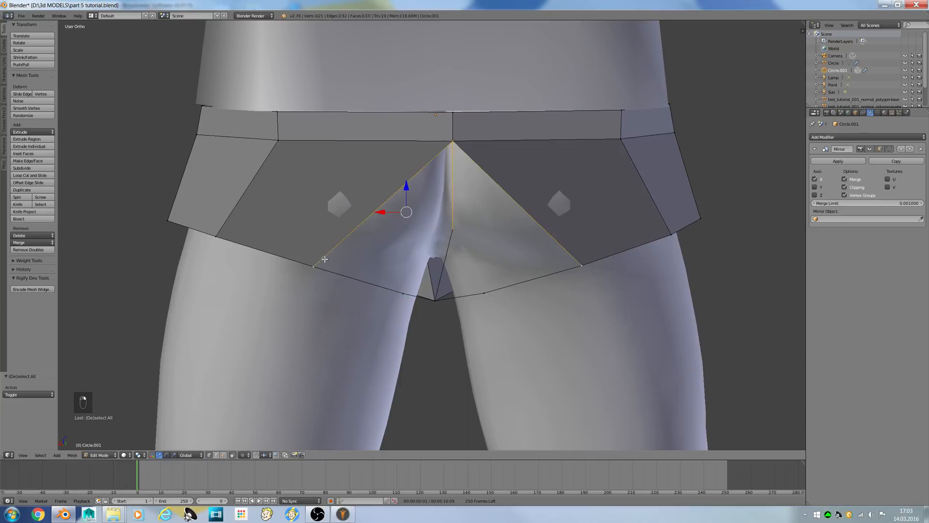
key("f")
key("a")
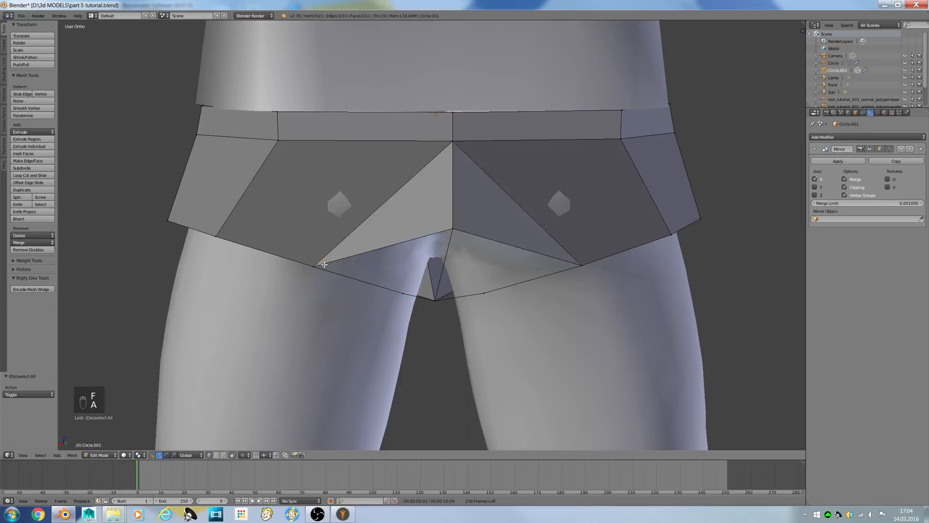
Fill the face under the seat between the crotch edge and the rear inner edges of the thigh circle
right_click(406, 298, "alt")
right_click(323, 265, "shift")
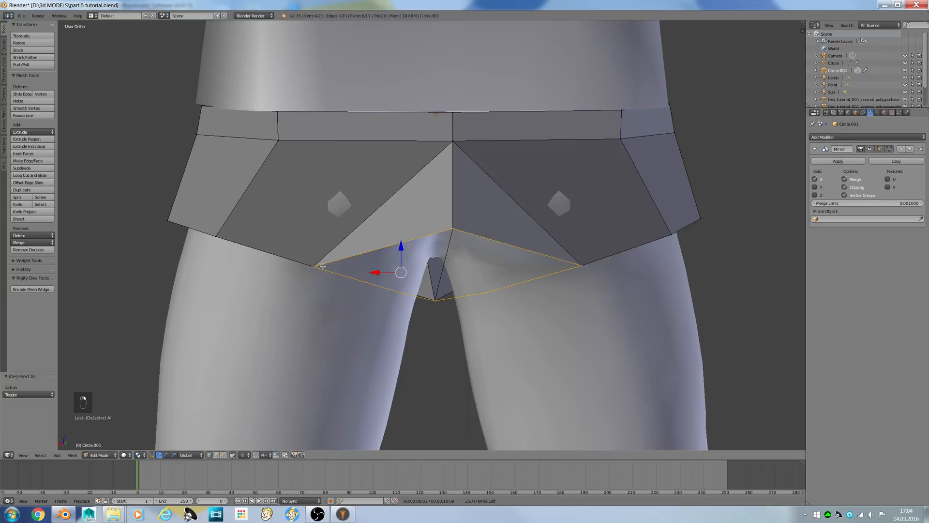
key("f")
Adjust the rear inner thigh vertex of the new seat face, moving it by 0.004 along Y
right_click(400, 291)
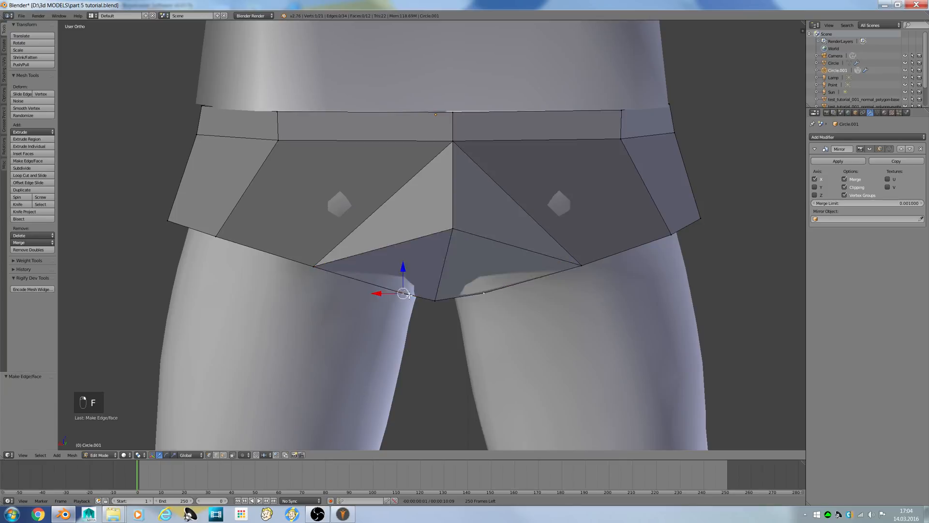
middle_click_drag(411, 295, 414, 295)
left_click_drag(405, 269, 405, 280)
middle_click_drag(405, 280, 445, 314)
key("ctrl+z")
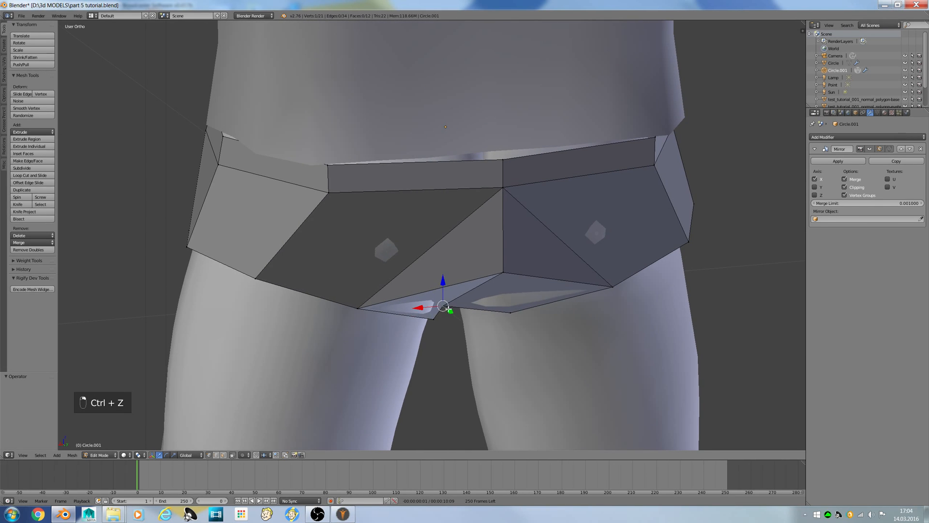
left_click_drag(433, 321, 409, 321)
middle_click_drag(409, 321, 435, 334)
left_click_drag(447, 339, 451, 342)
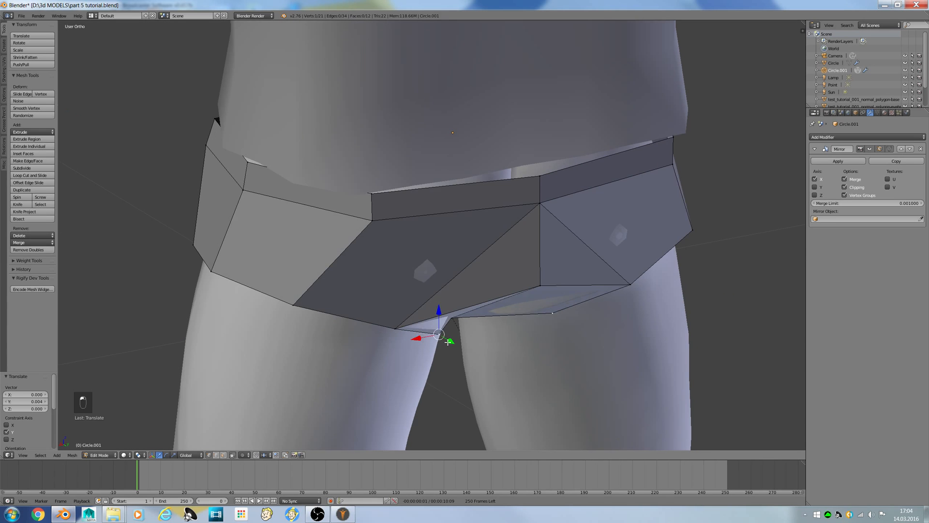
Hide the character's body mesh and resume editing the trousers mesh
middle_click_drag(451, 340, 349, 268)
key("Tab")
left_click(240, 316)
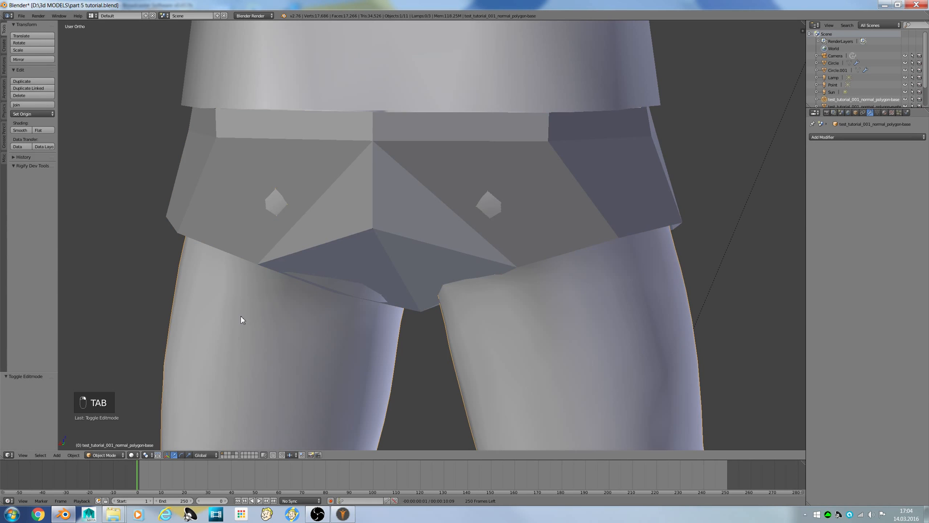
key("h")
right_click(302, 280)
key("Tab")
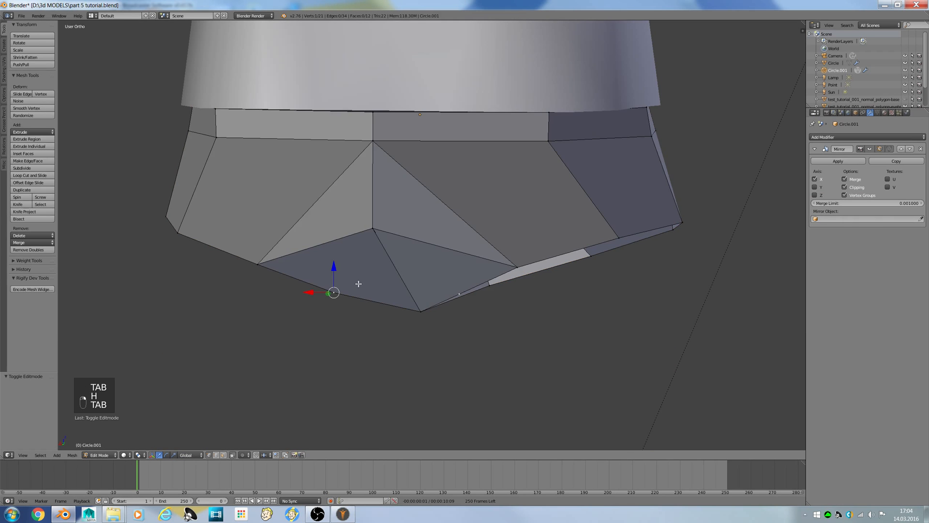
Delete the loose inner vertex of the thigh circle that belongs to no face
middle_click_drag(363, 282, 494, 272)
middle_click_drag(458, 300, 427, 307)
left_click_drag(467, 275, 475, 239)
middle_click_drag(475, 240, 513, 232)
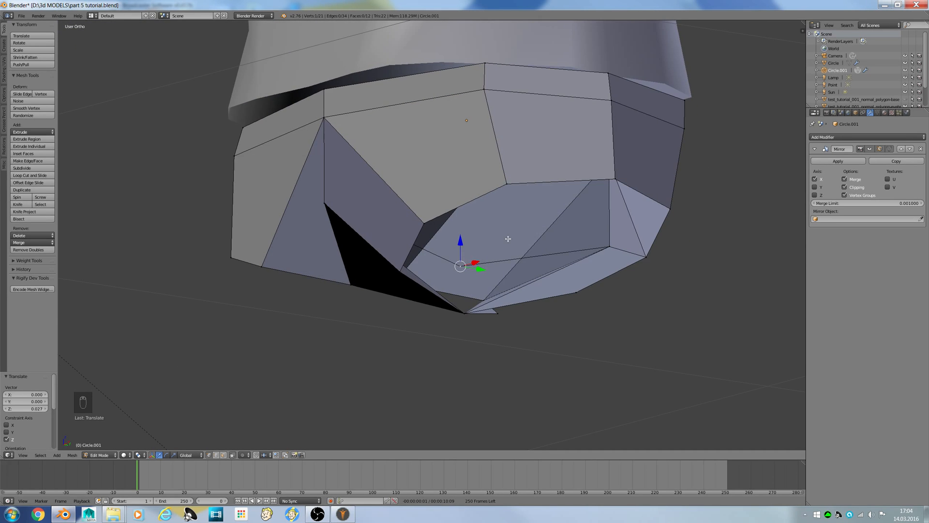
key("Delete")
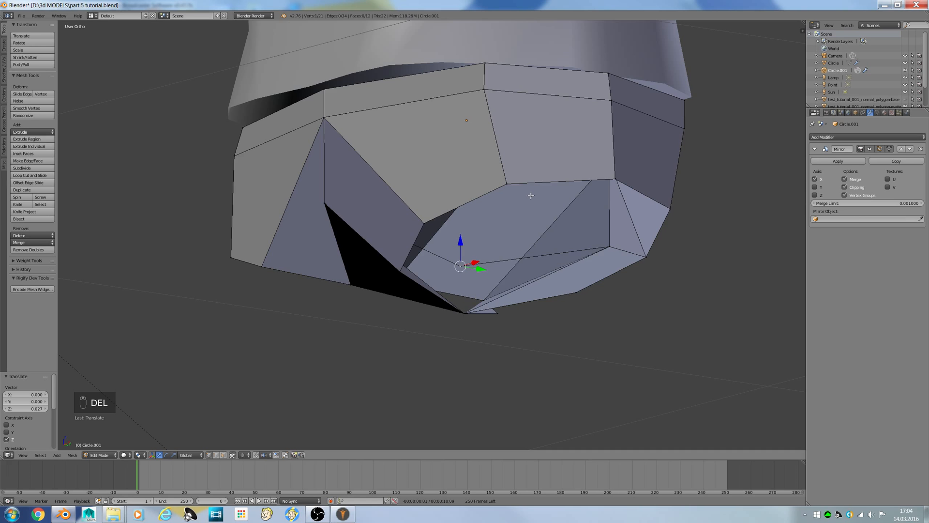
key("Delete")
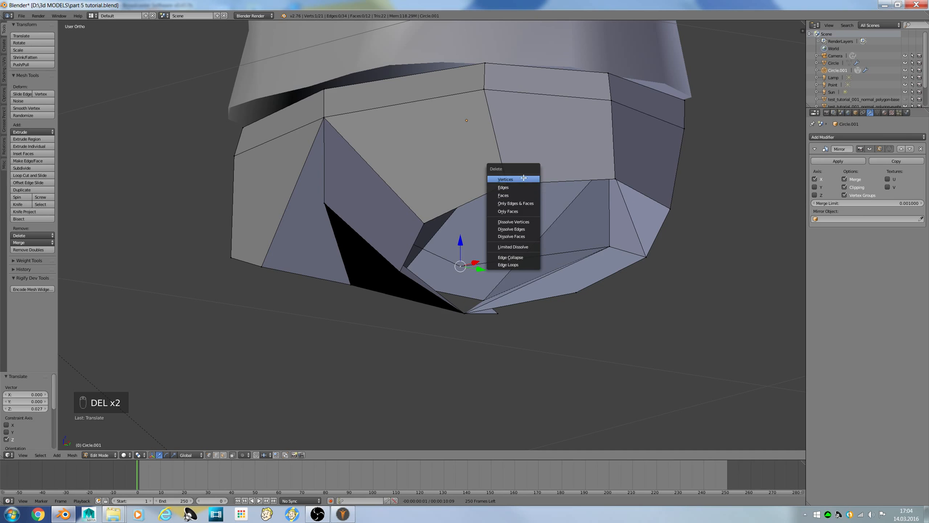
left_click(526, 179)
Add a single cut across the crotch's centre edge and connect the new vertex to the neighbouring inner thigh vertex
middle_click_drag(525, 180, 493, 267)
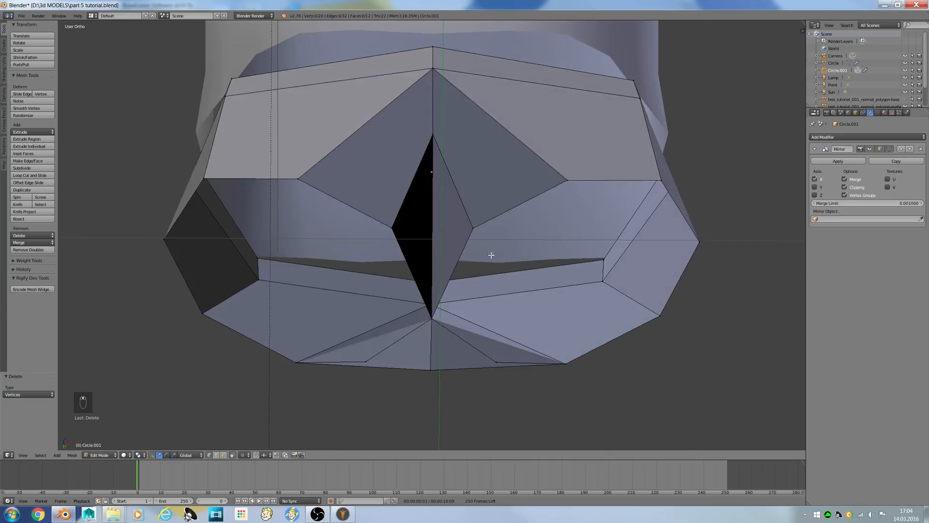
key("ctrl+r")
left_click(434, 232)
right_click(432, 231)
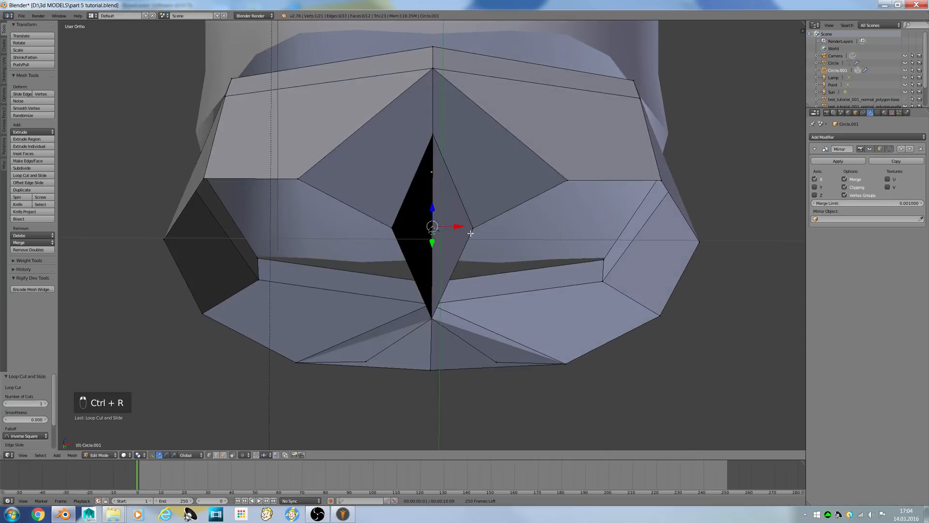
right_click(474, 231, "shift")
key("j")
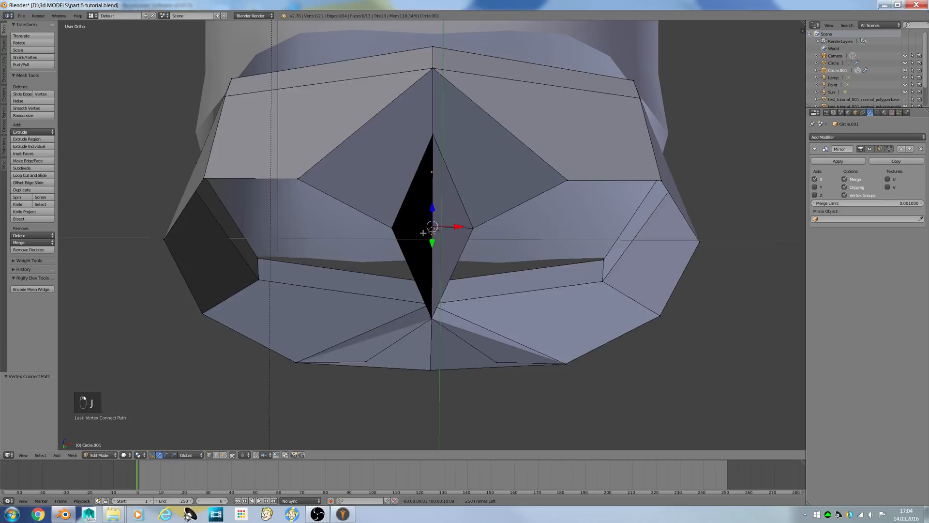
Move the new crotch centre vertex by -0.019 along Y and -0.022 along Z in the wireframe right view, and restore solid shading
middle_click_drag(473, 231, 363, 286)
key("KP_3")
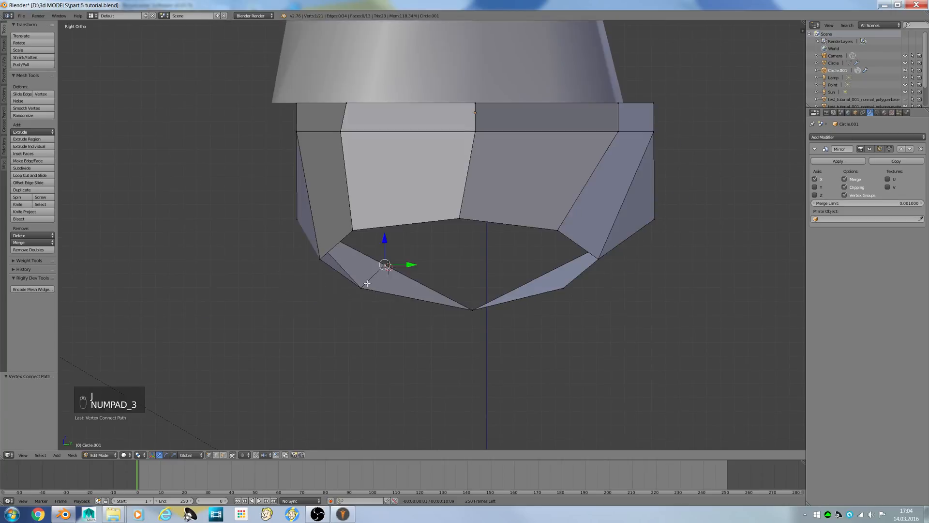
key("z")
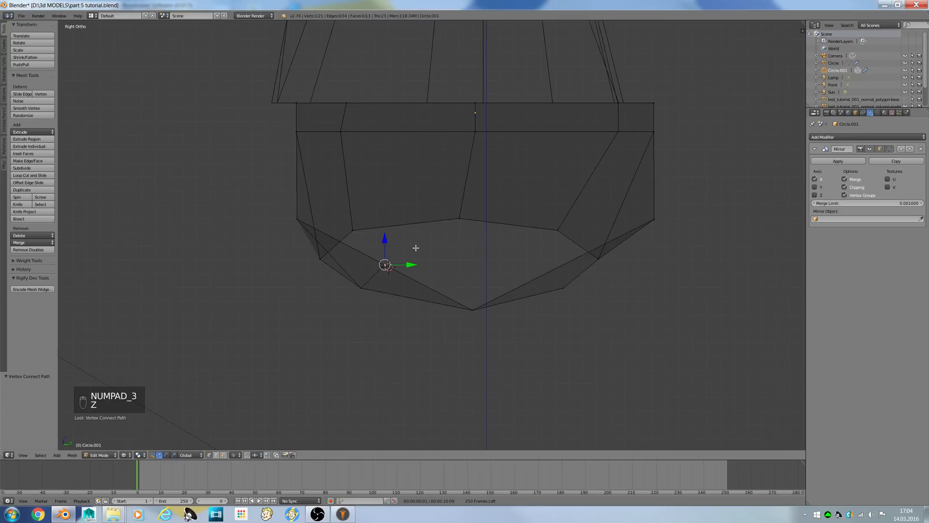
key("g")
left_click(390, 278)
key("z")
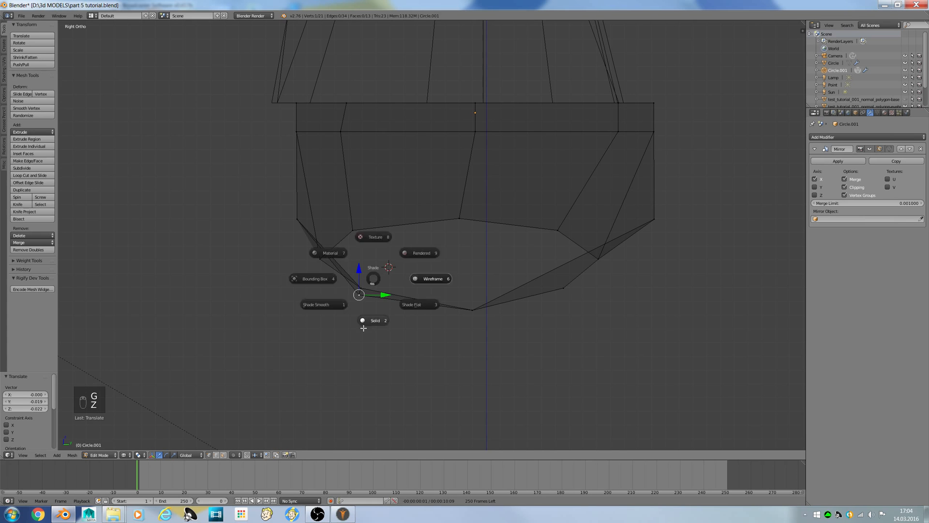
left_click(368, 319)
Recalculate the normals of the whole trousers mesh to make them consistent, and clear the selection
mouse_move(370, 317)
middle_mouse_down()
mouse_move(421, 324)
mouse_move(352, 272)
mouse_move(248, 242)
mouse_move(263, 219)
mouse_move(338, 248)
middle_mouse_up()
key("Tab")
key("Tab")
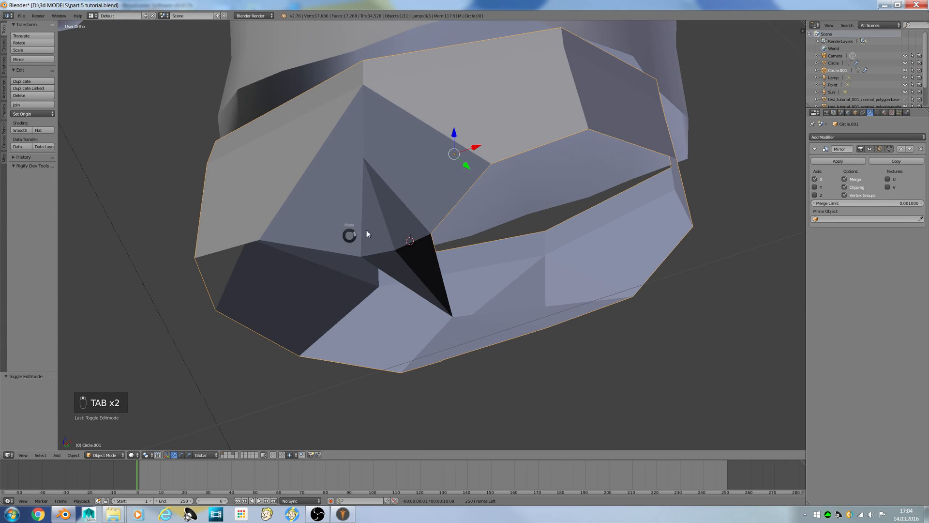
key("a")
key("a")
key("a")
key("a")
key("a")
key("ctrl+n")
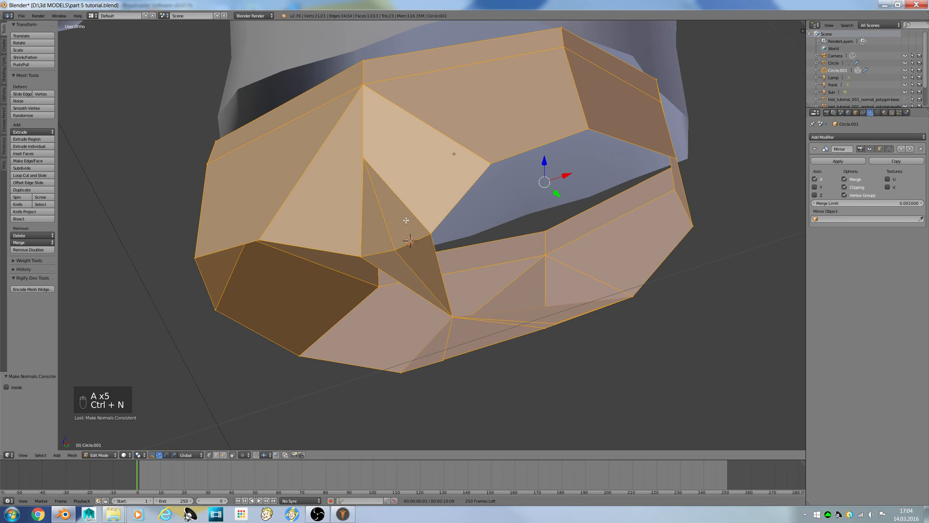
key("a")
Lower the seat's rear centre vertex along Z and move it by -0.012 along Y
key("Tab")
middle_click_drag(288, 201, 523, 245)
key("Tab")
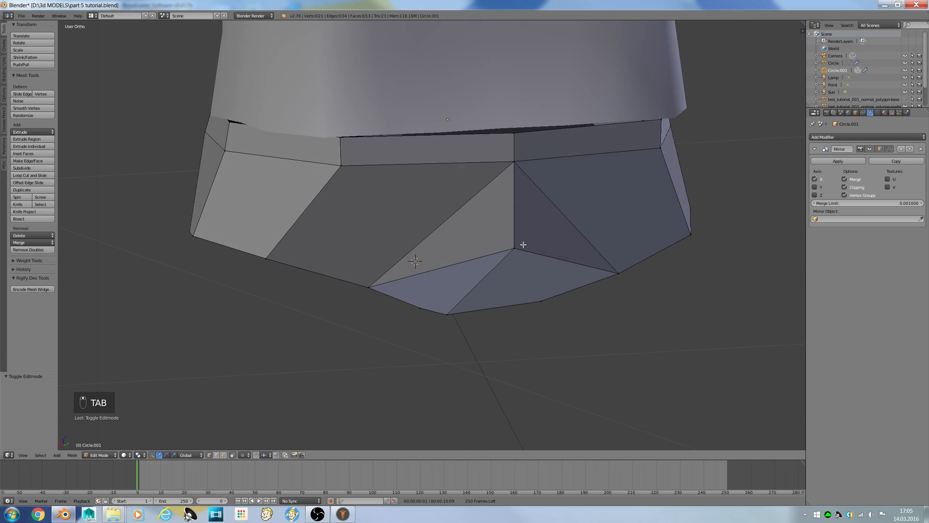
left_click_drag(517, 219, 516, 262)
middle_click_drag(516, 262, 583, 293)
left_click_drag(691, 254, 672, 254)
middle_click_drag(672, 248, 636, 243)
Nudge the waistband's rear centre edge forward along Y and move the rear crotch vertex by -0.021 along Y
right_click(634, 155)
right_click(634, 186, "shift")
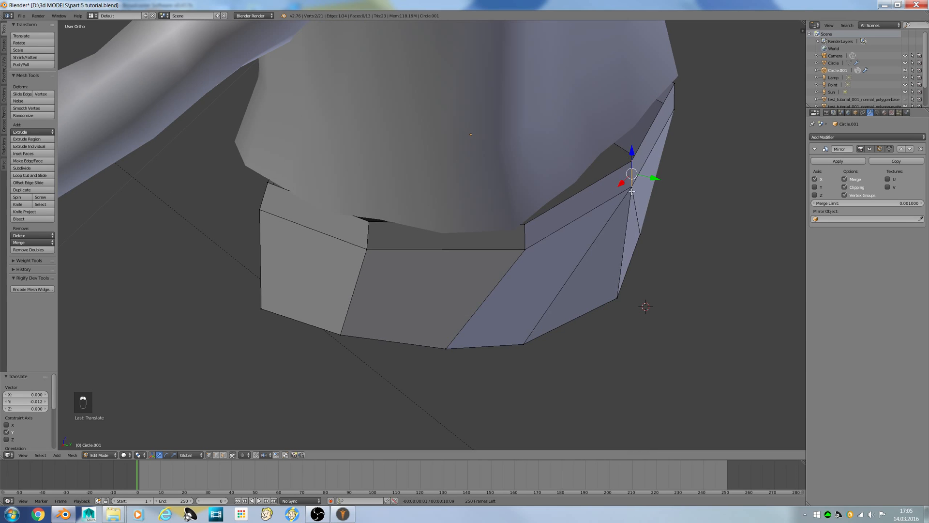
left_click_drag(652, 182, 647, 176)
key("a")
middle_click_drag(647, 176, 620, 232)
right_click(624, 233)
left_click_drag(642, 229, 614, 247)
middle_click_drag(543, 234, 542, 218)
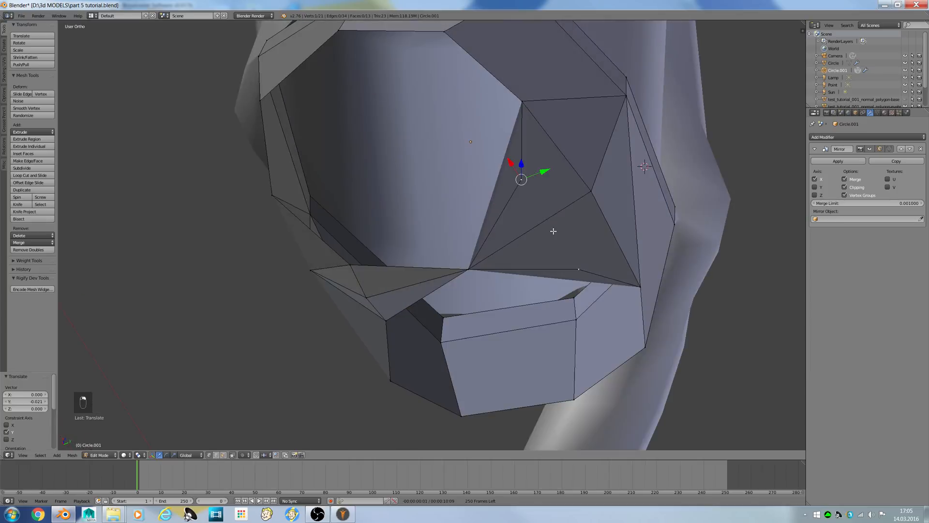
key("ctrl+r")
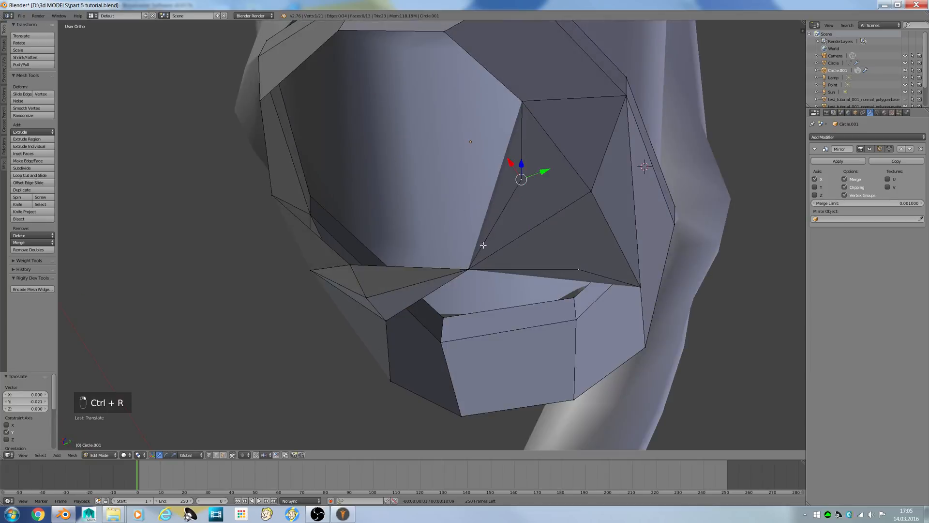
left_click(224, 455)
right_click(506, 172)
key("a")
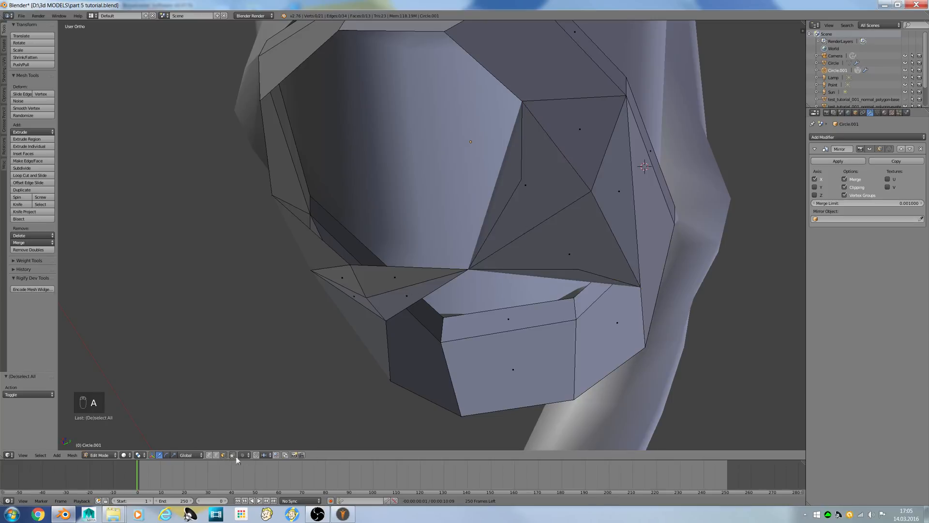
Hide the rear inner edge of the thigh opening together with the faces attached to it
left_click(214, 456)
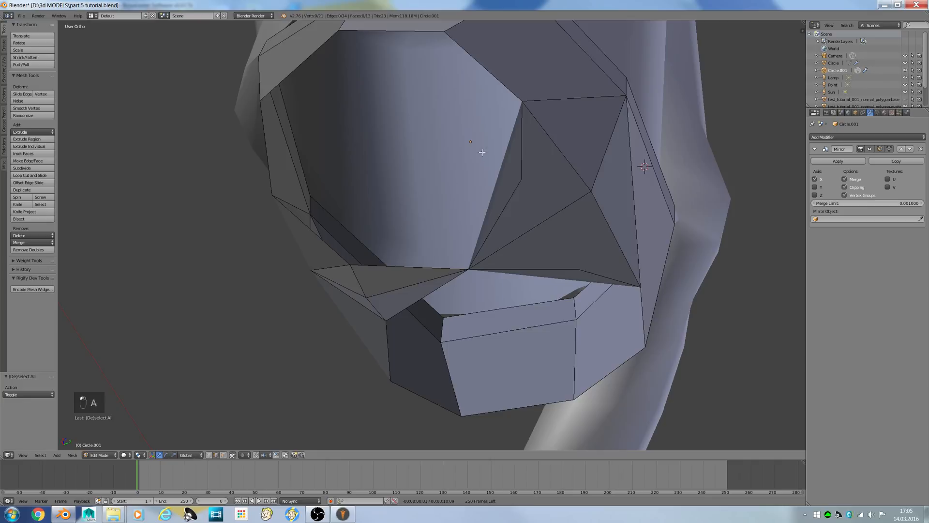
right_click(498, 183)
right_click(522, 173)
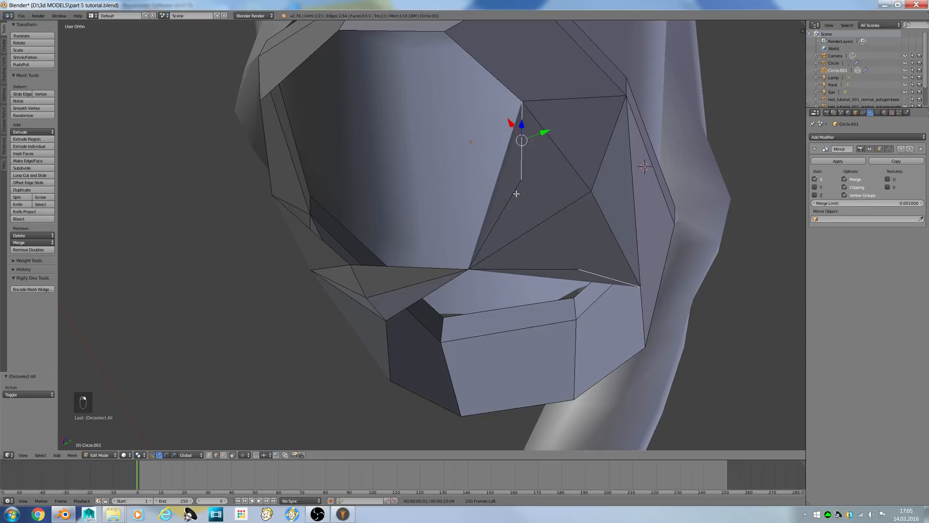
key("h")
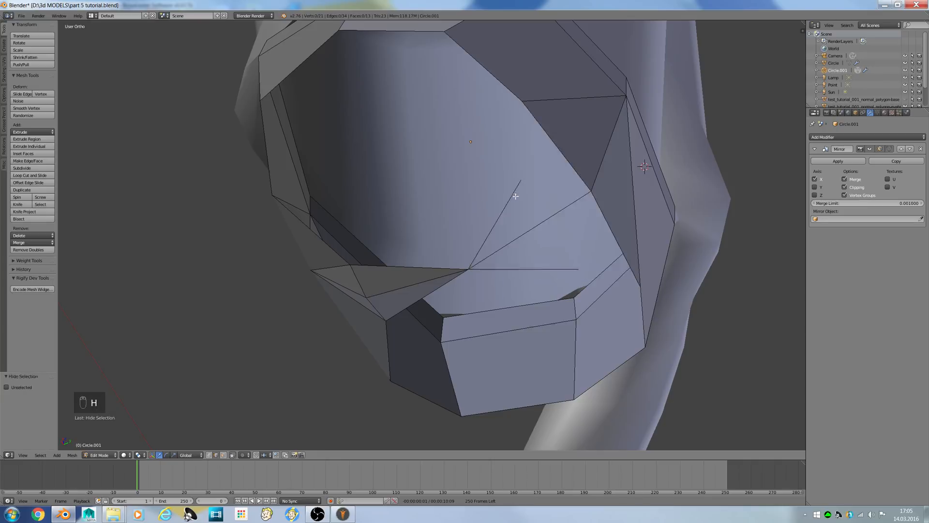
Split the rear crotch centre edge with one loop cut at its midpoint, and reveal the hidden geometry with nothing selected
key("ctrl+r")
left_click(548, 224)
right_click(548, 223)
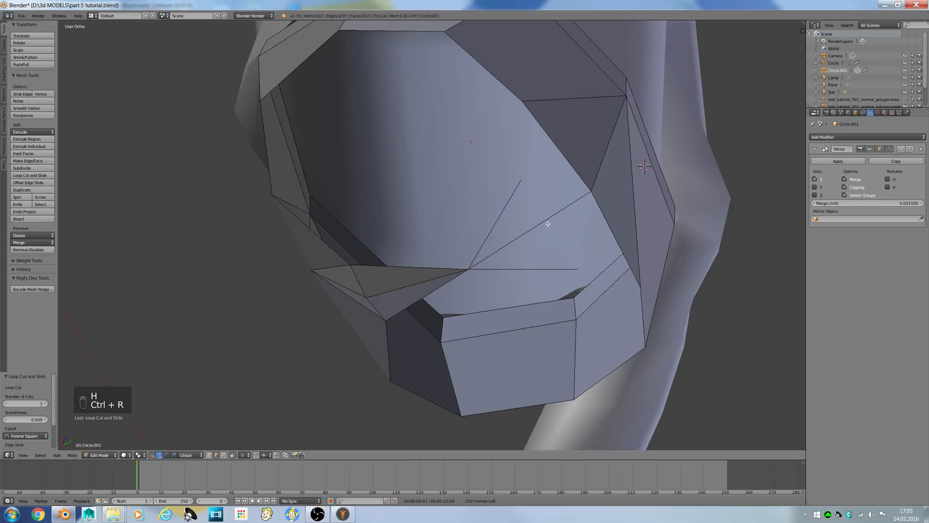
key("a")
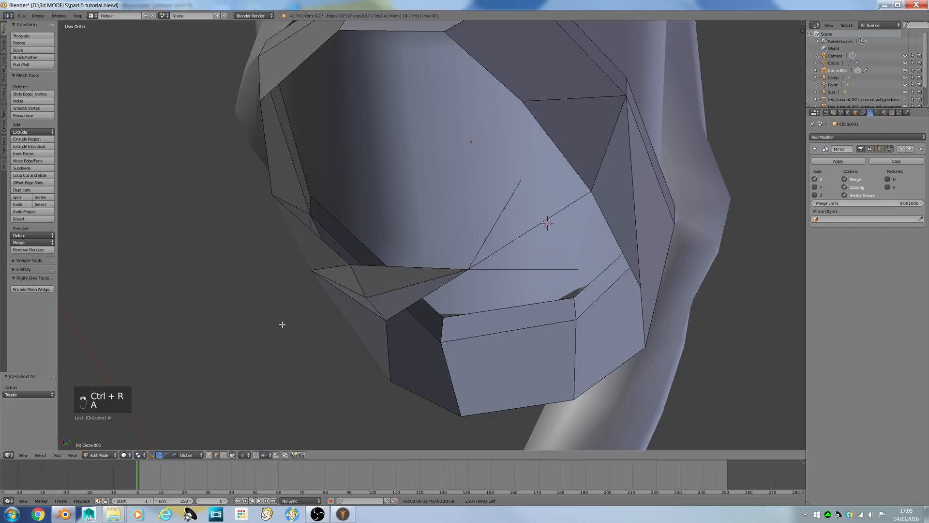
key("alt+h")
key("a")
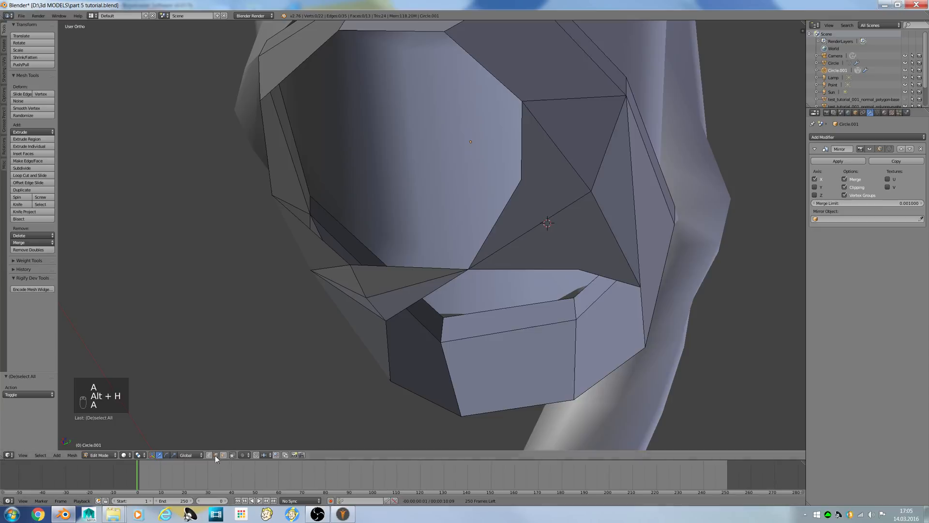
Move the new vertex on the rear crotch centre line by 0.020 along Y and -0.007 along Z in the right view
right_click(531, 175)
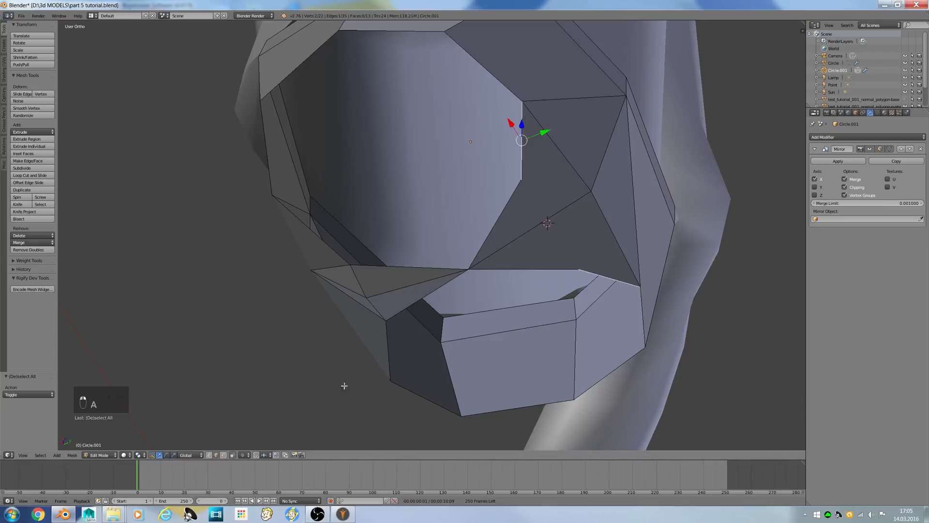
key("a")
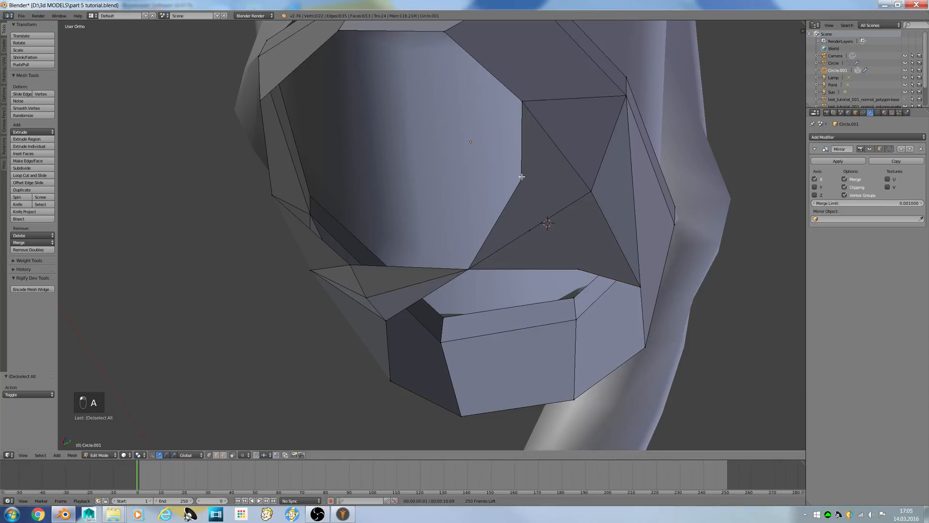
right_click(529, 228)
middle_click_drag(530, 228, 519, 275)
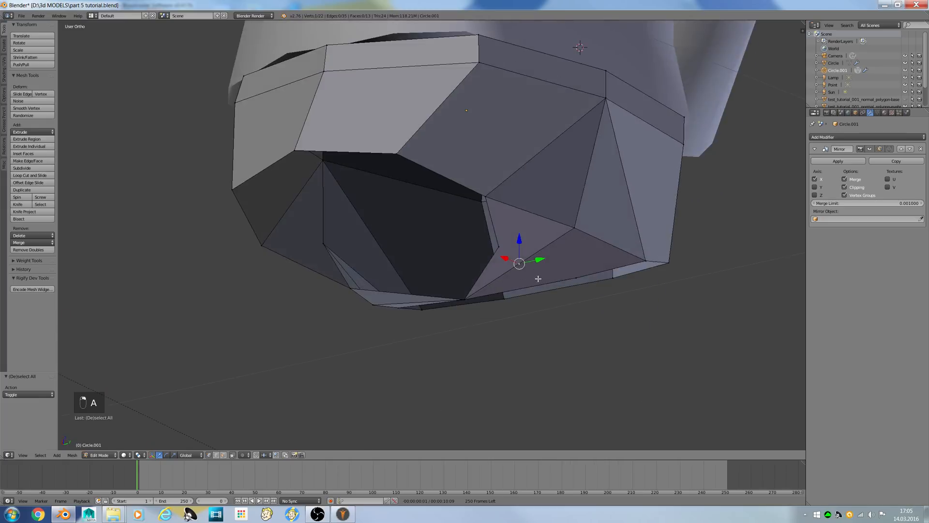
key("KP_3")
key("g")
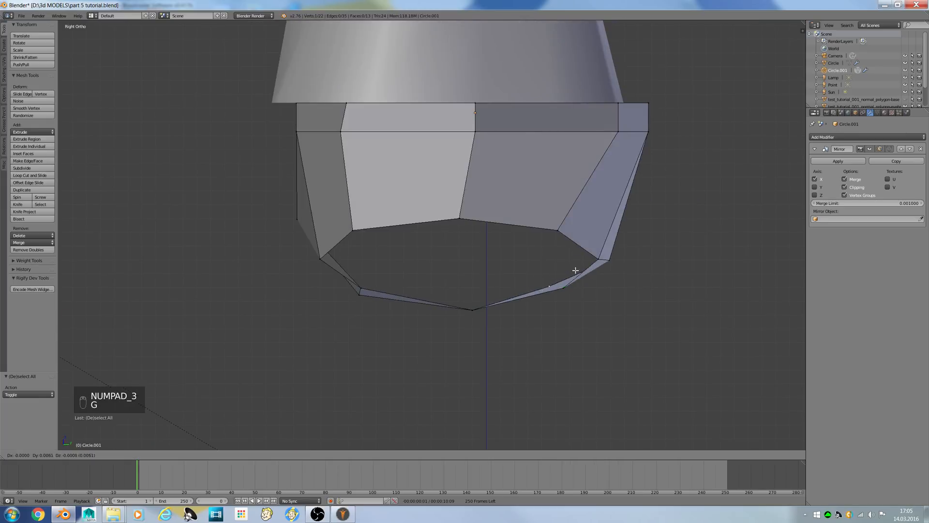
left_click(571, 285)
middle_click_drag(566, 287, 593, 253)
key("j")
middle_click_drag(486, 242, 488, 262)
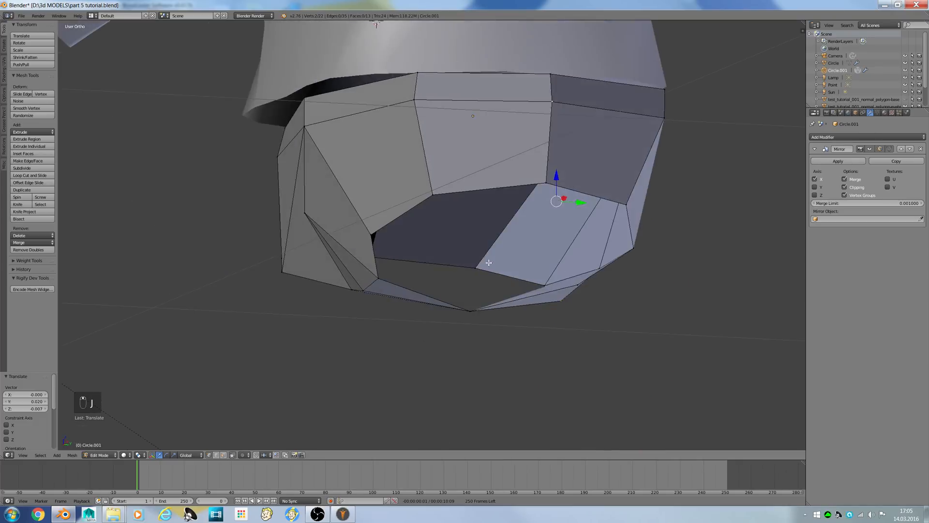
Move the thigh opening's front vertex by 0.007 along Y and lower the front centre vertex by 0.010 along Z
right_click(376, 229)
middle_click_drag(376, 231, 372, 267)
left_click_drag(352, 300, 361, 301)
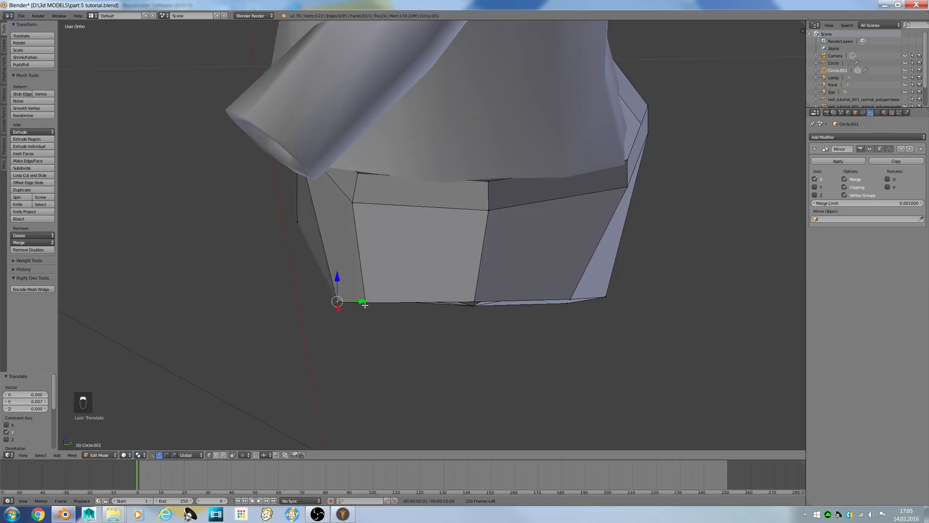
middle_click_drag(366, 308, 382, 283)
right_click(309, 215)
left_click_drag(310, 186, 311, 200)
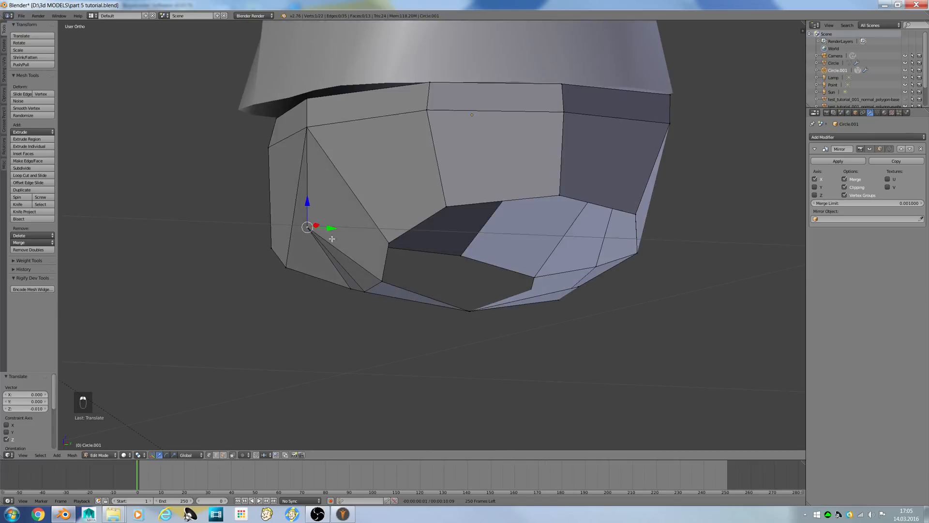
Connect the front centre vertex to the thigh opening's front vertex with an edge, and nudge the centre vertex along Y
right_click(385, 239, "shift")
key("j")
middle_click_drag(389, 242, 435, 270)
right_click(337, 241)
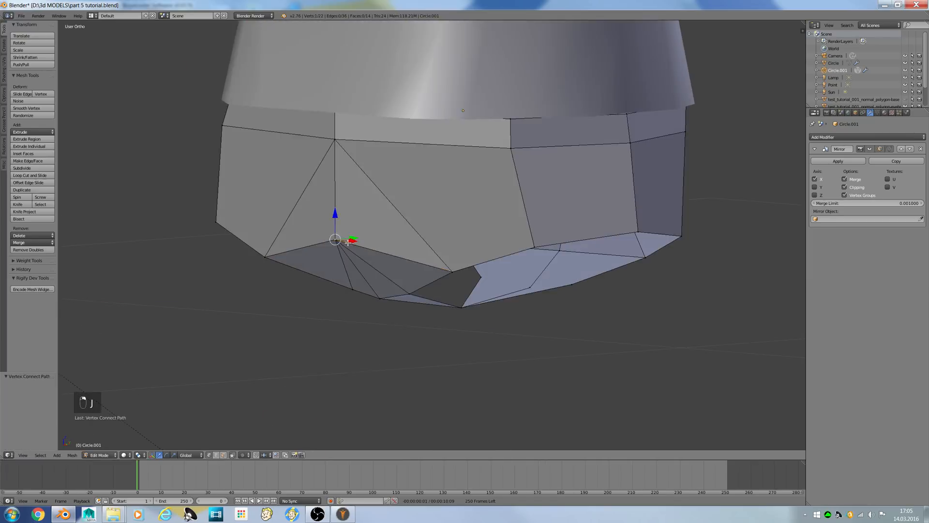
middle_click_drag(337, 242, 333, 241)
left_click_drag(357, 237, 368, 236)
Apply smooth shading to the trousers in Object Mode and return to Edit Mode
middle_click_drag(367, 236, 343, 253)
key("Tab")
key("Tab")
left_click(20, 130)
middle_click_drag(112, 112, 121, 106)
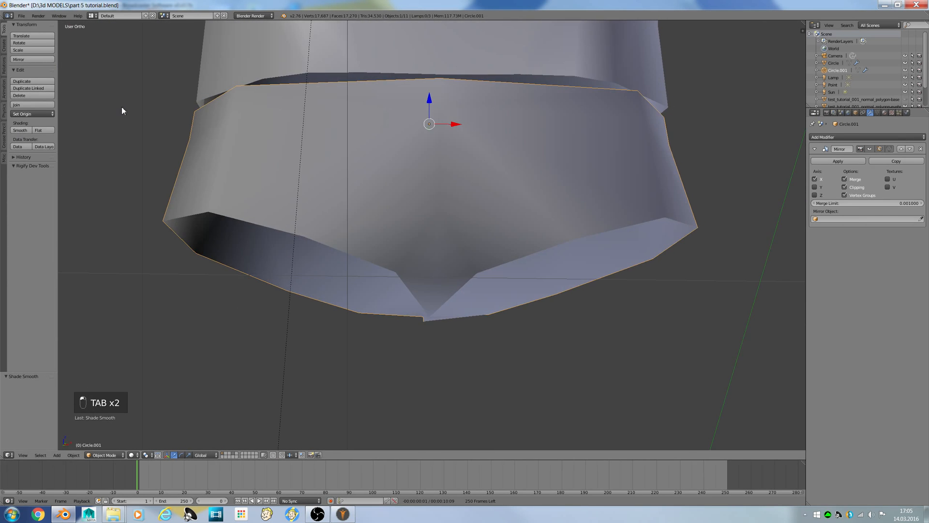
key("KP_1")
key("Tab")
middle_click_drag(290, 299, 419, 275)
right_click(455, 261, "alt")
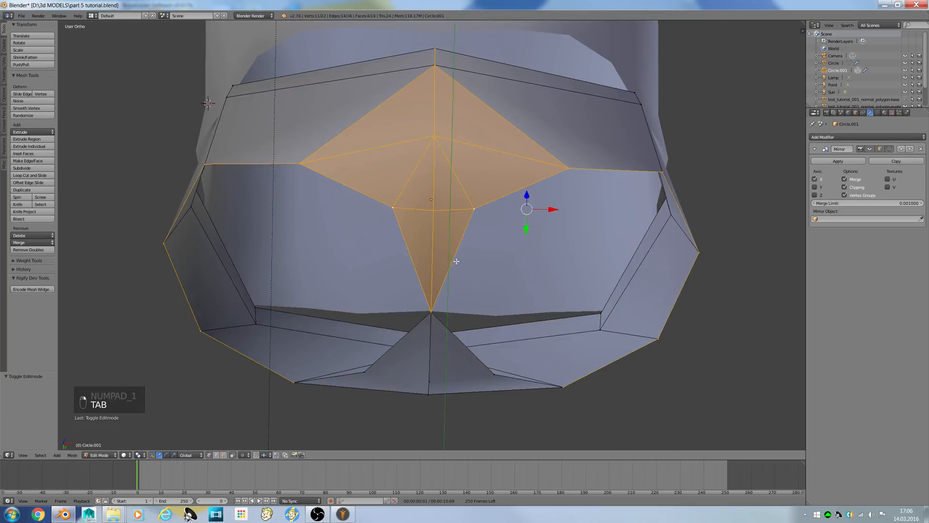
key("a")
key("a")
Try to extrude the eight vertices around the thigh opening's boundary
right_click_drag(473, 212, 476, 216)
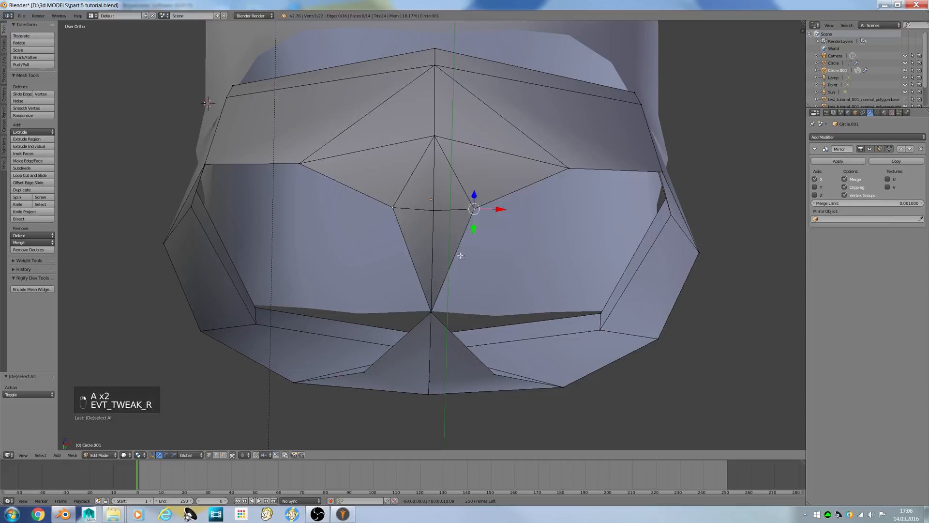
right_click(432, 312, "shift")
right_click(493, 374, "shift")
right_click(563, 387, "shift")
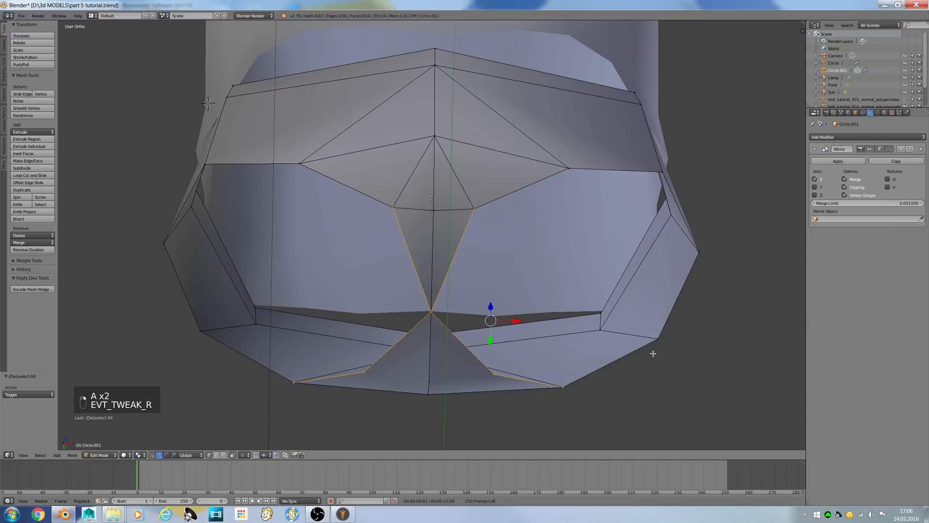
right_click(658, 339, "shift")
right_click(699, 252, "shift")
right_click(661, 171, "shift")
right_click(569, 168, "shift")
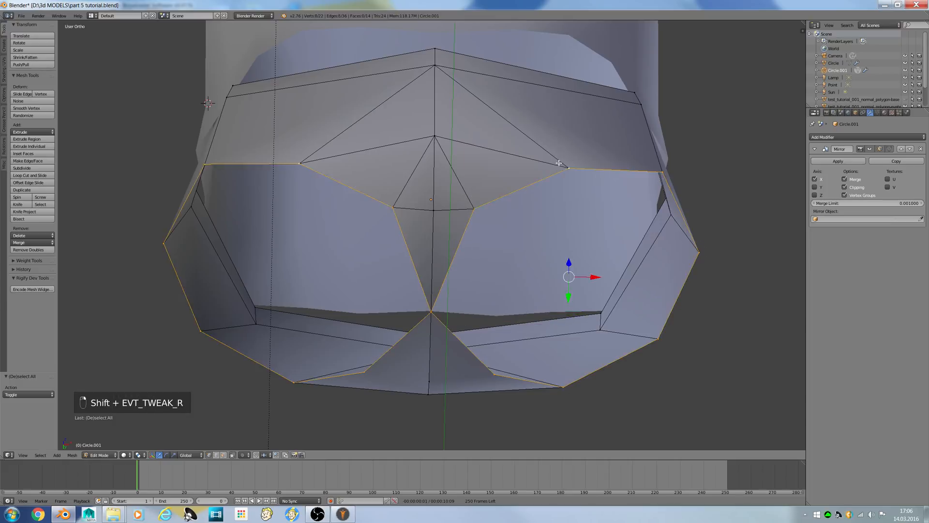
key("e")
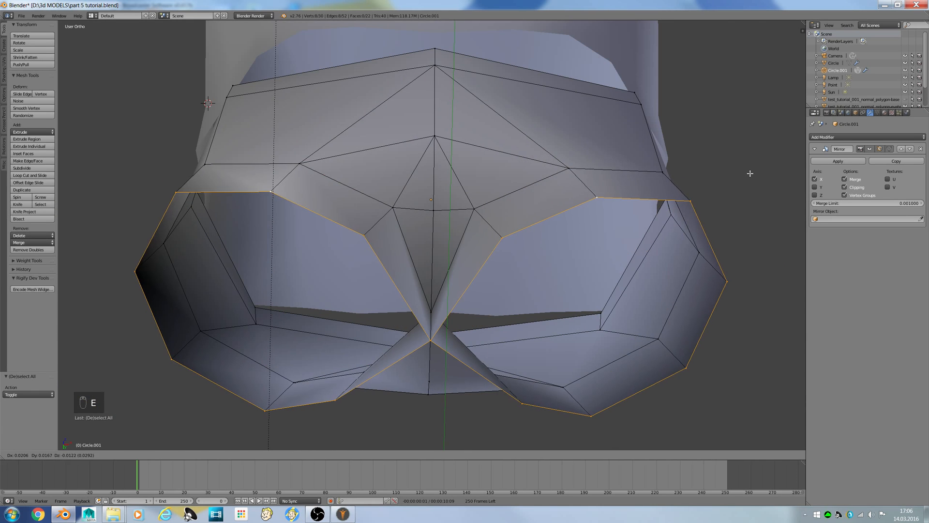
left_click(676, 176)
Remove the doubled vertices from the whole mesh, clear the selection, and turn off clipping in the Mirror modifier
key("a")
key("a")
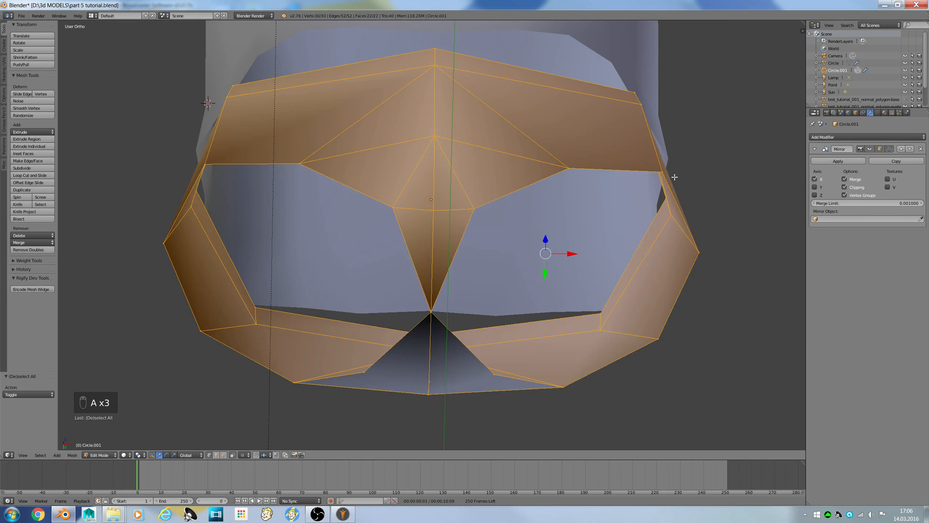
key("w")
left_click(672, 177)
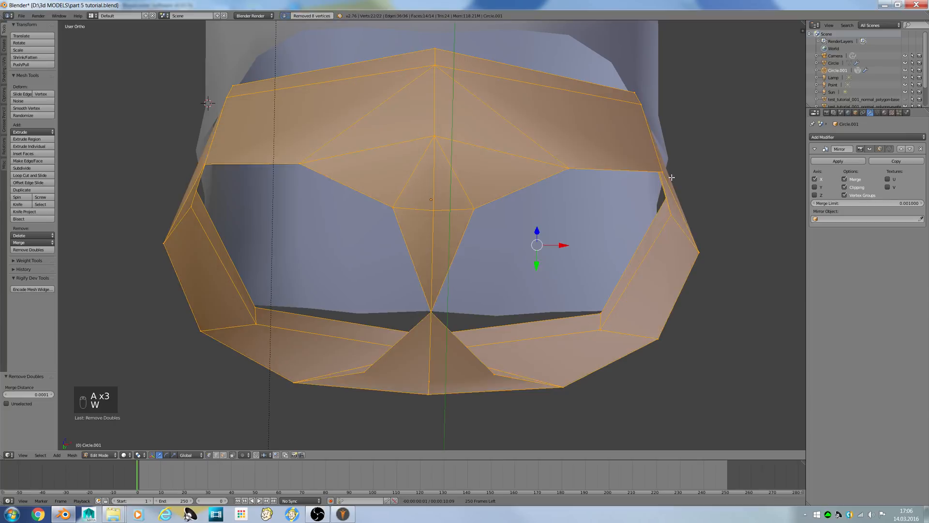
key("a")
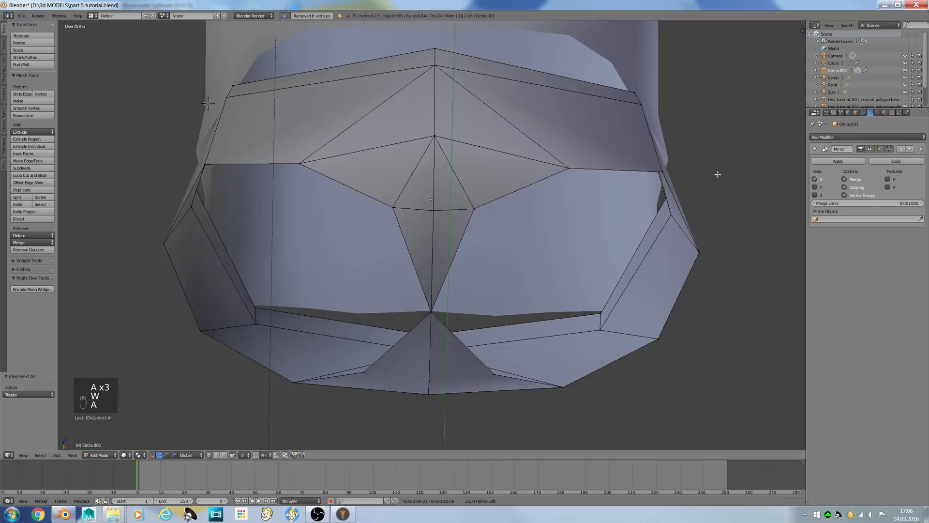
left_click(852, 188)
right_click(444, 310)
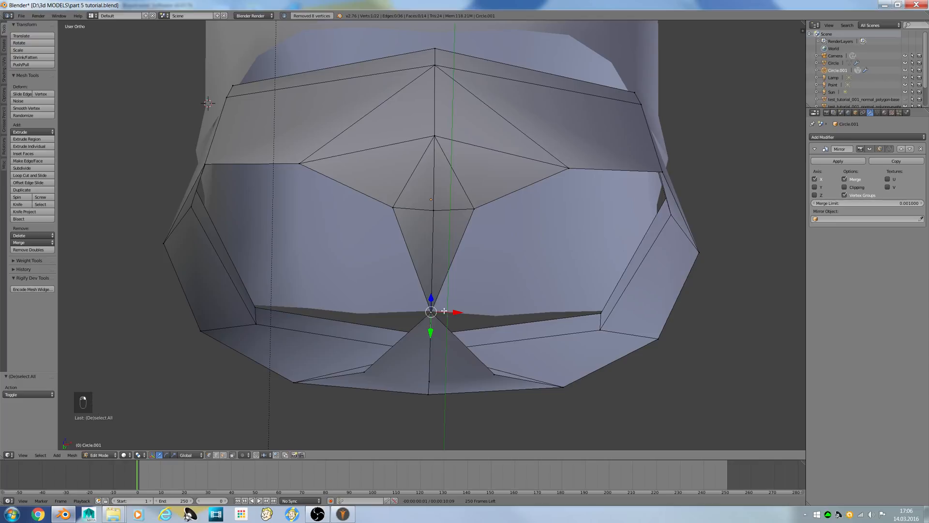
key("ctrl+l")
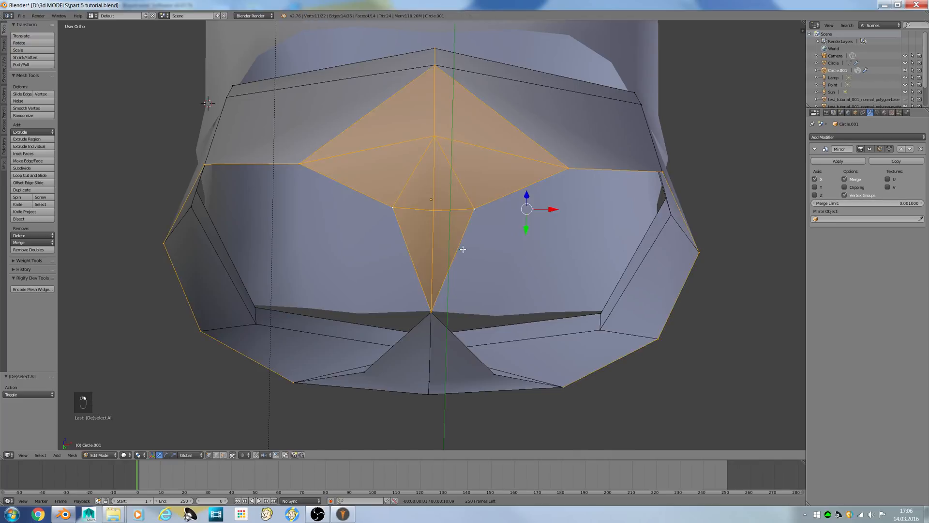
key("s")
right_click(463, 249)
key("a")
key("l")
key("a")
Connect the vertex on the rear crotch centre line to the neighbouring inner thigh vertex, and clear the selection
right_click(472, 355, "alt")
middle_click_drag(484, 350, 474, 369)
right_click(473, 371, "shift")
key("h")
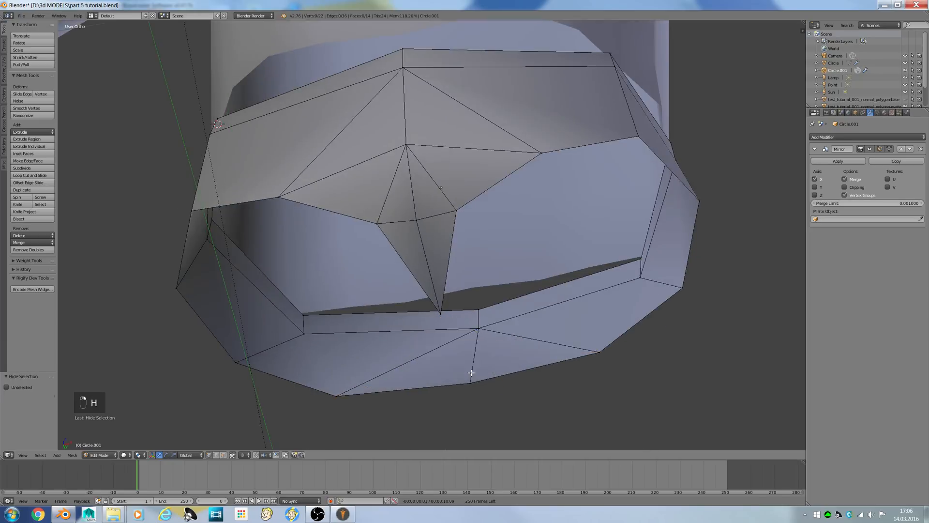
key("ctrl+z")
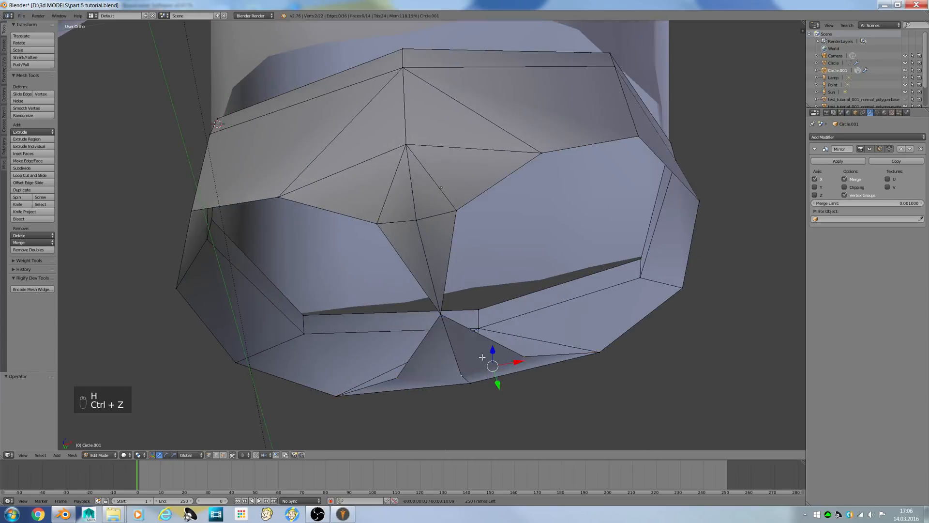
key("j")
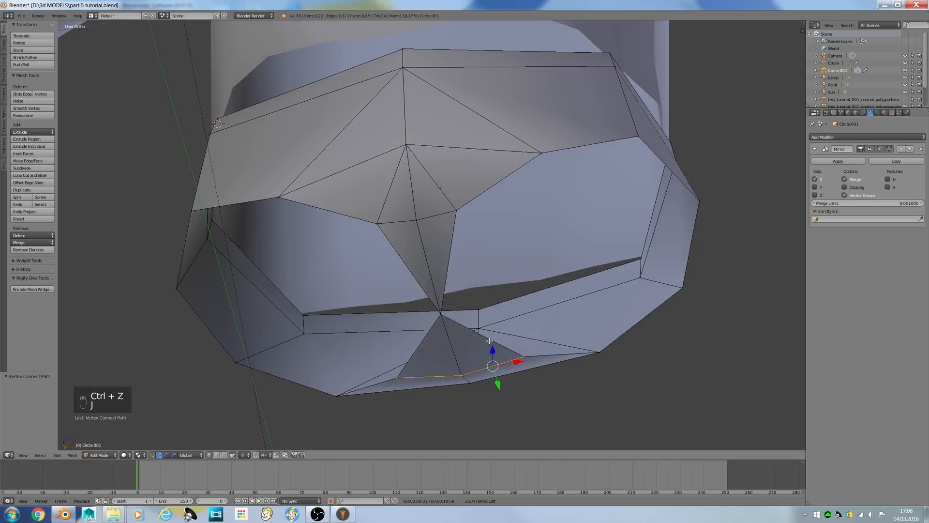
key("a")
Extrude the thigh opening's boundary vertices in place and scale the new edge loop to 0.881
right_click(440, 313)
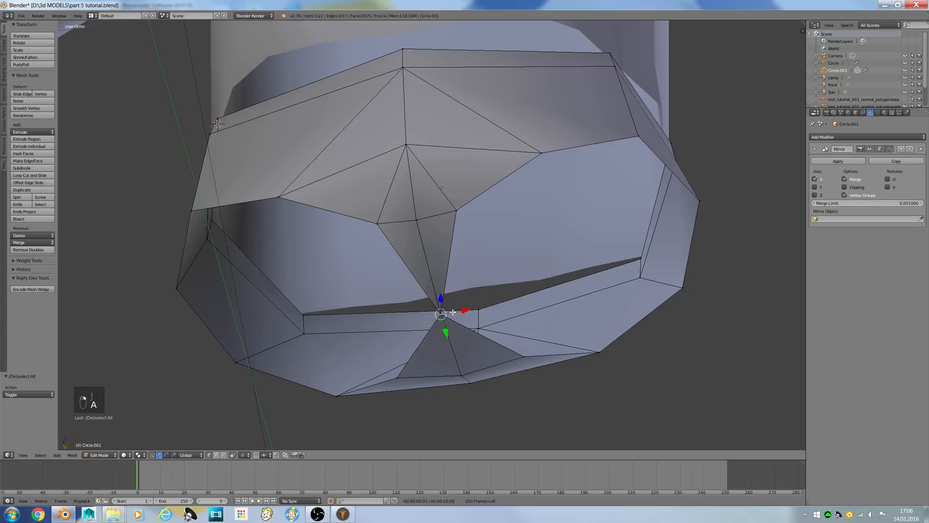
right_click(457, 211, "shift")
right_click(541, 153, "shift")
right_click(643, 145, "shift")
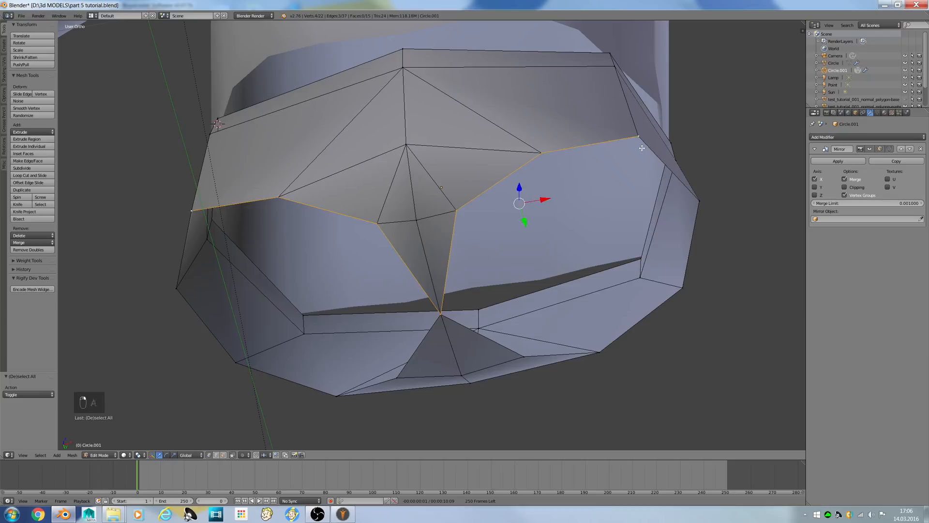
right_click(695, 198, "shift")
right_click(684, 280, "shift")
right_click(599, 352, "shift")
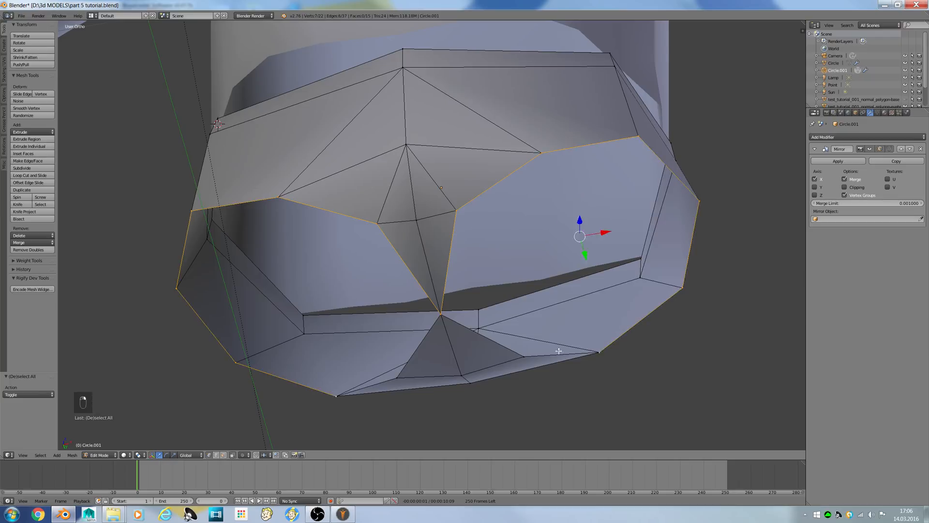
right_click(526, 354, "shift")
key("e")
right_click(586, 316)
key("s")
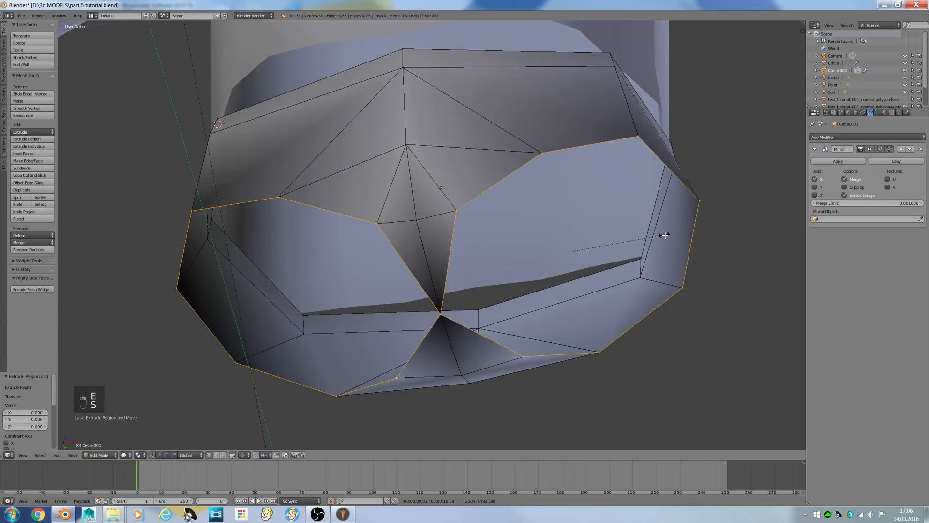
left_click(654, 243)
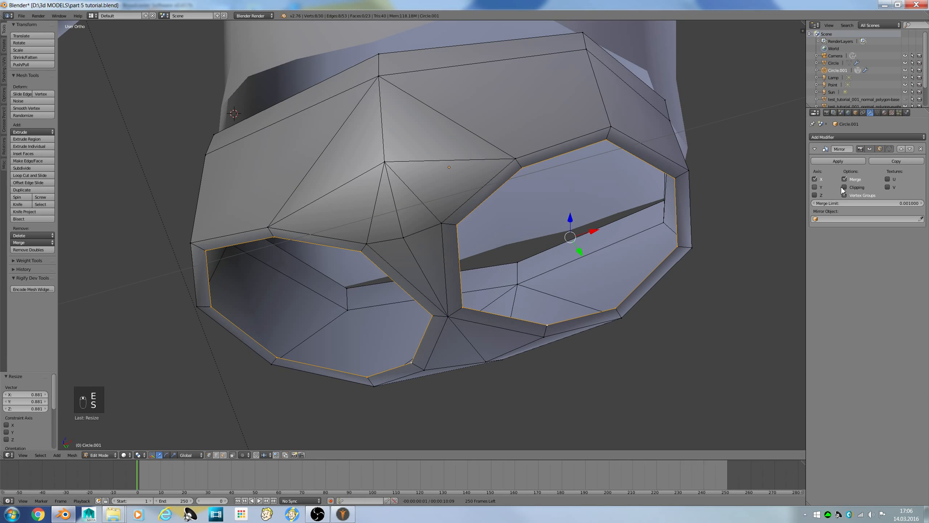
Turn on clipping in the Mirror modifier and unhide the body mesh in Object Mode
left_click(845, 187)
key("Tab")
middle_click_drag(538, 238, 577, 261)
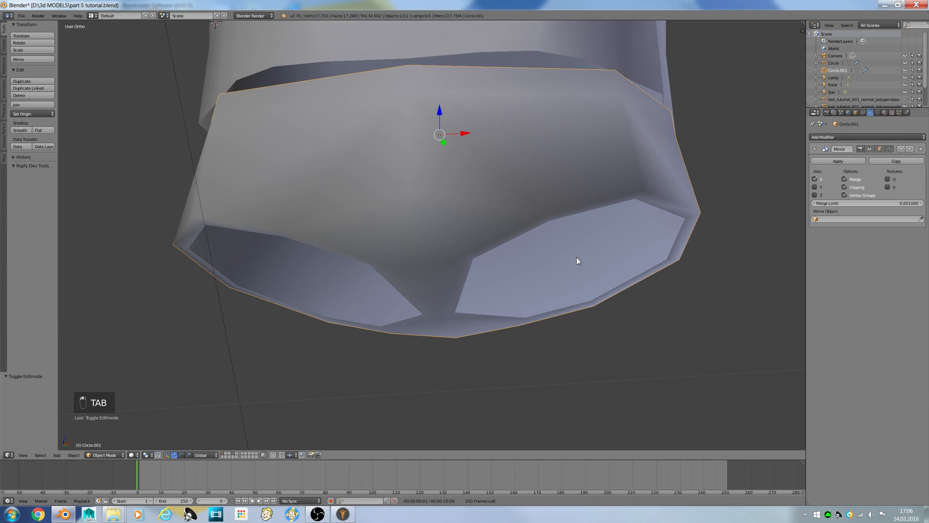
key("KP_1")
scroll(557, 164, "down", 2)
key("Tab")
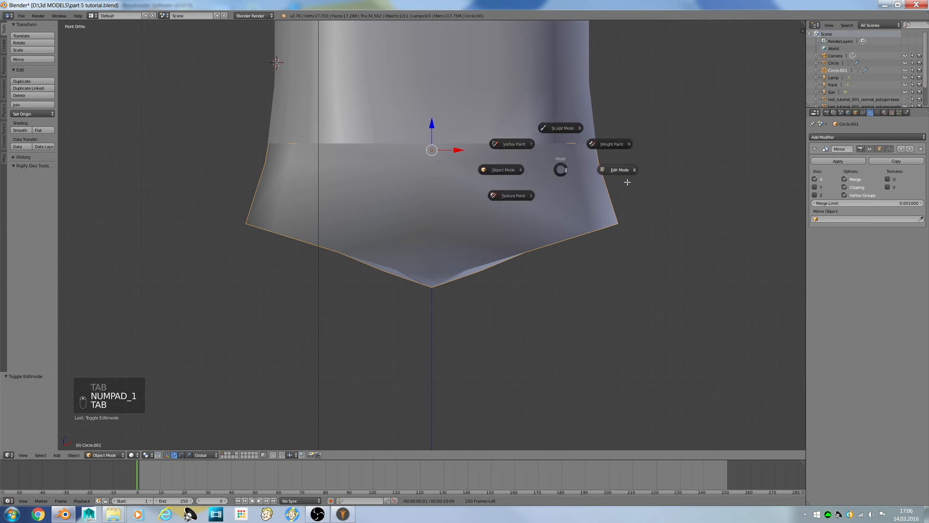
left_click(627, 182)
key("Tab")
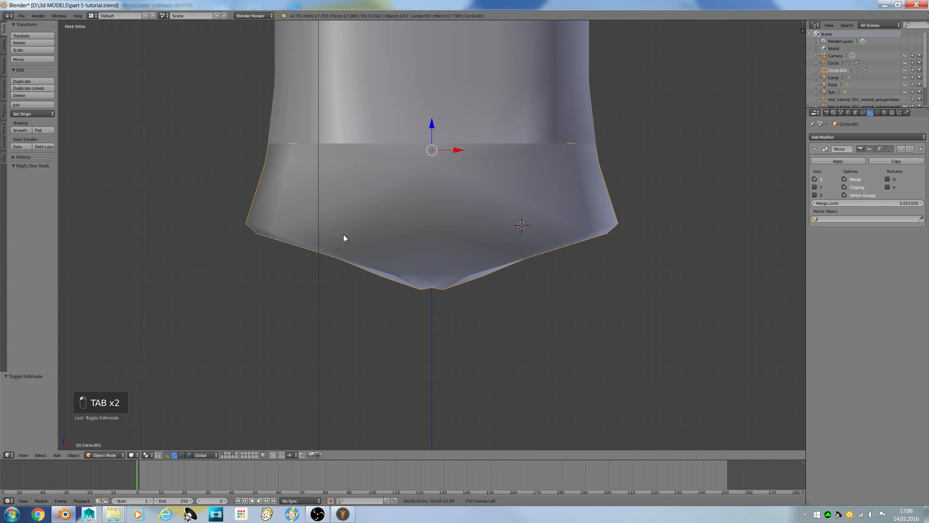
key("alt+h")
Try to move the extruded thigh loop down by 0.024 along Z in Edit Mode, and undo the move
key("Tab")
left_click(421, 230)
middle_click_drag(421, 230, 488, 243)
left_click_drag(481, 248, 476, 267)
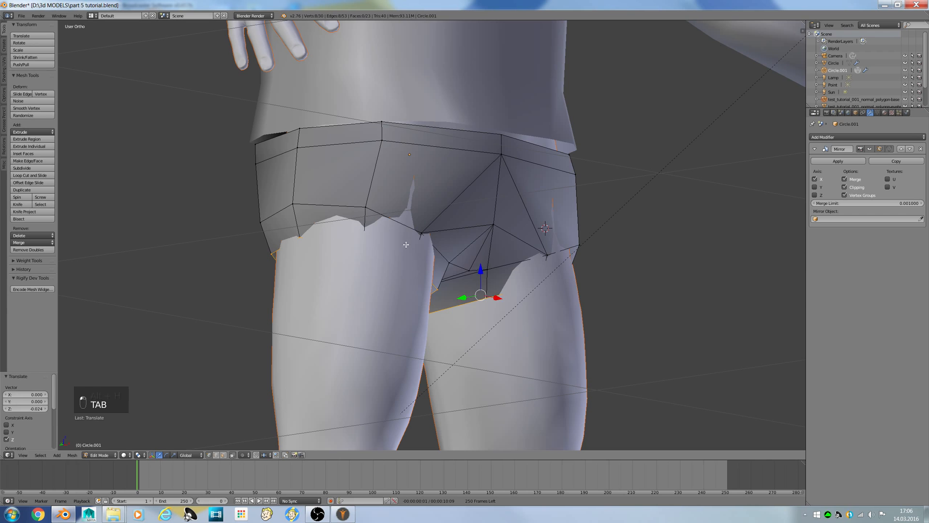
key("ctrl+z")
Try to scale the extruded thigh loop and raise it by 0.002 along Z, and delete its vertices
middle_click_drag(419, 249, 423, 298)
key("Tab")
key("Tab")
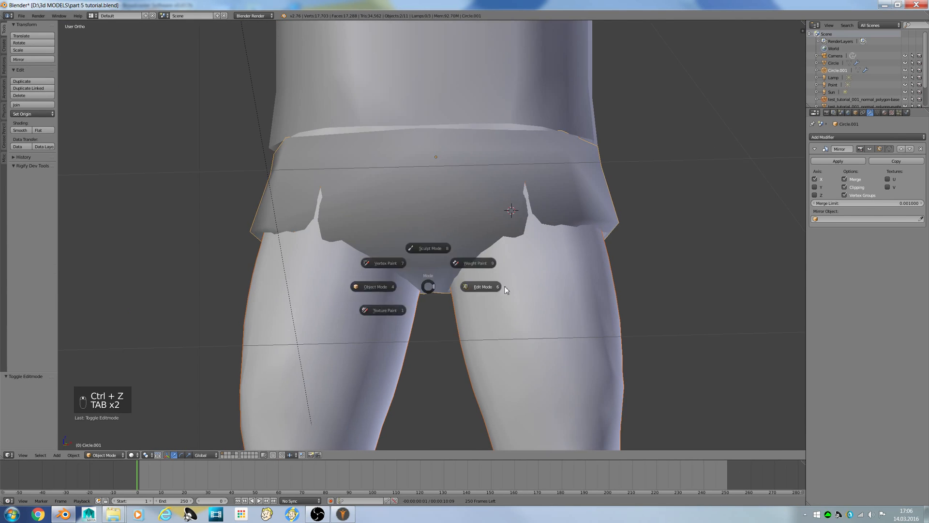
left_click(506, 275)
middle_click_drag(507, 275, 531, 241)
key("s")
left_click(591, 263)
left_click_drag(532, 240, 533, 235)
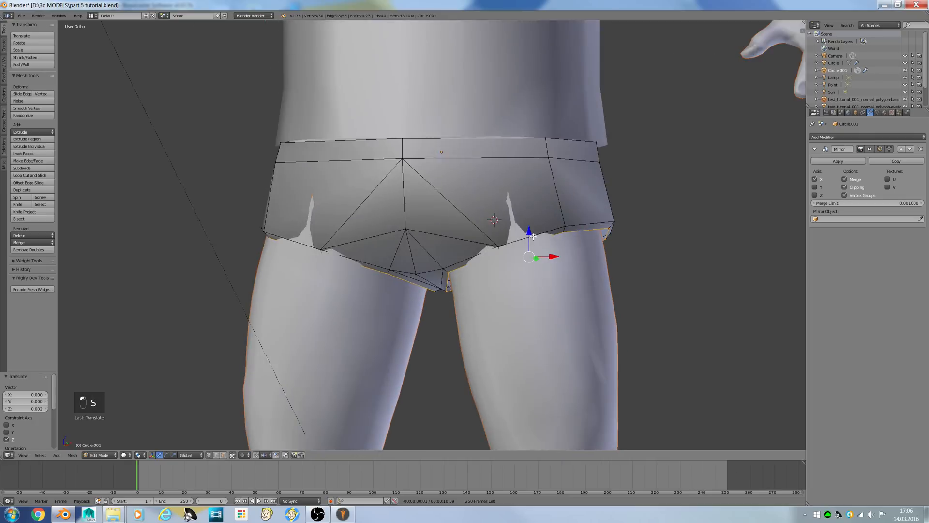
key("Delete")
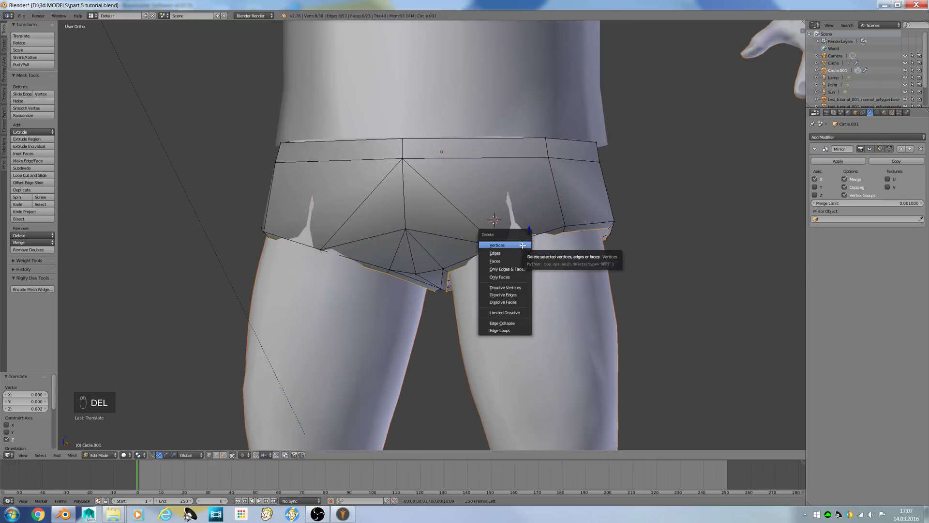
left_click(523, 245)
Adjust the front thigh opening vertex and the front waist-side vertex along Y to cover the body, and clear the selection
right_click(494, 251)
middle_click_drag(499, 247, 475, 289)
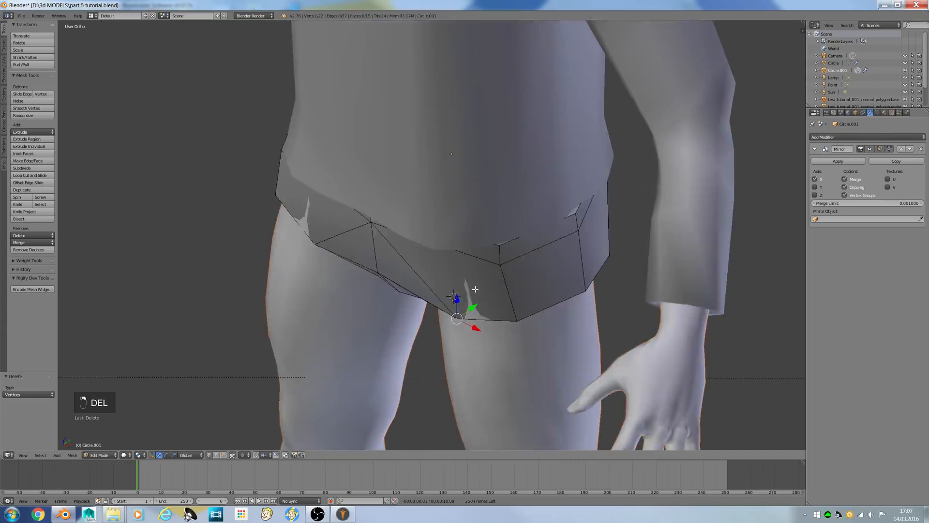
left_click_drag(474, 304, 470, 309)
right_click(518, 324)
right_click(502, 266)
left_click_drag(513, 256, 513, 256)
middle_click_drag(468, 290, 435, 217)
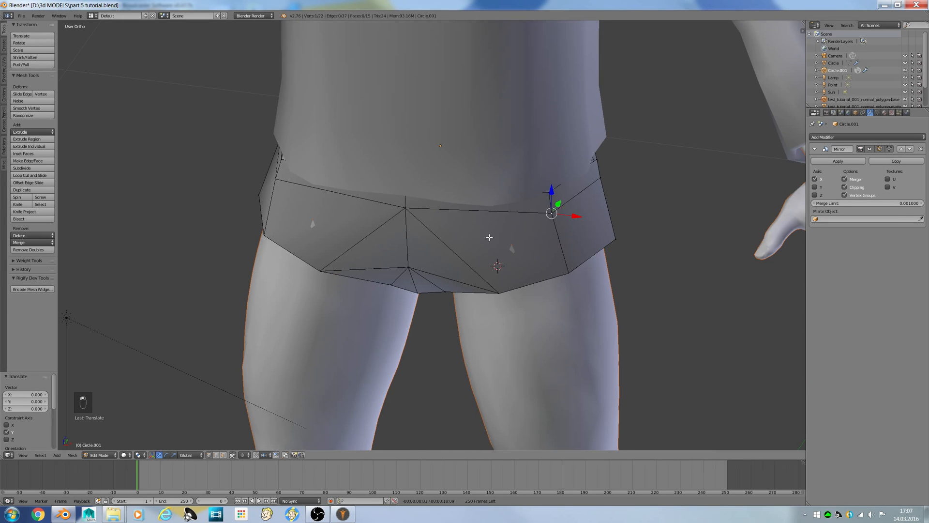
middle_click_drag(489, 238, 465, 252)
right_click(438, 283)
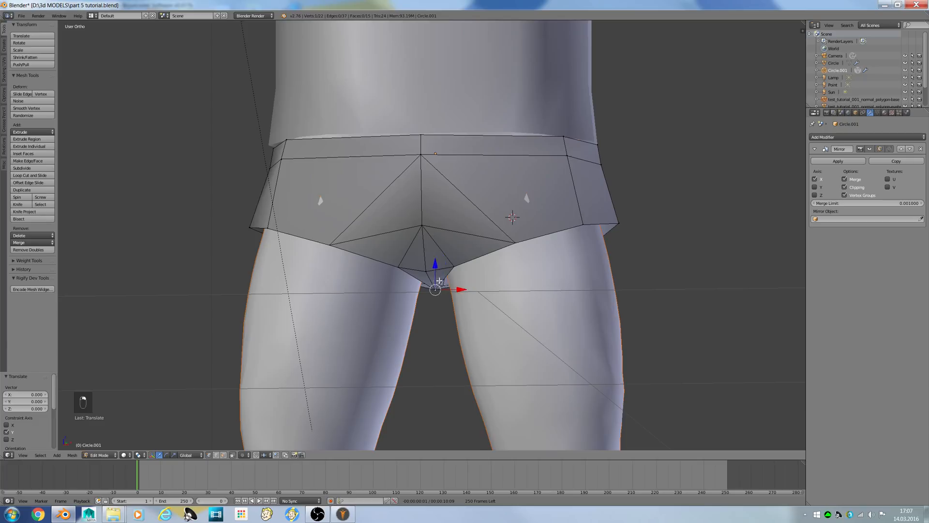
key("a")
Select an edge loop around the body mesh's upper thigh, snap the 3D cursor to it, and return to Object Mode
key("Tab")
right_click(508, 302)
key("Tab")
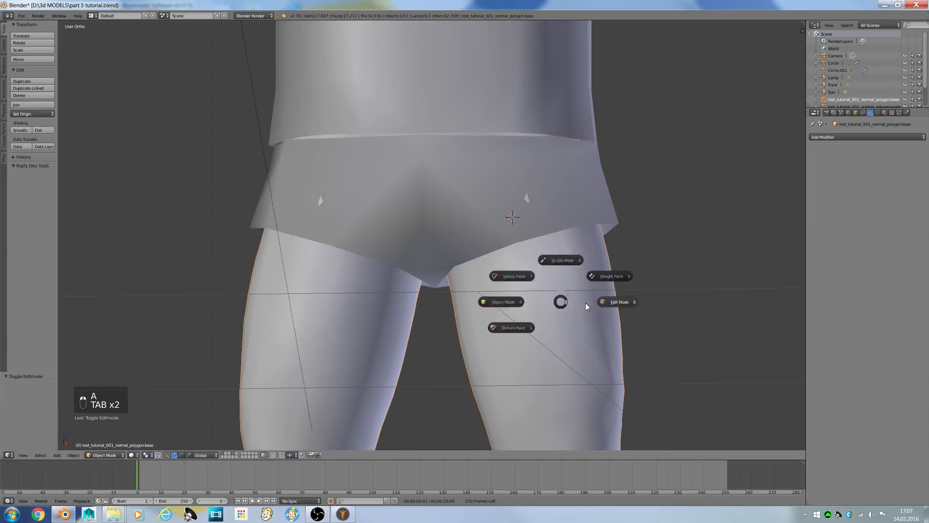
key("KP_1")
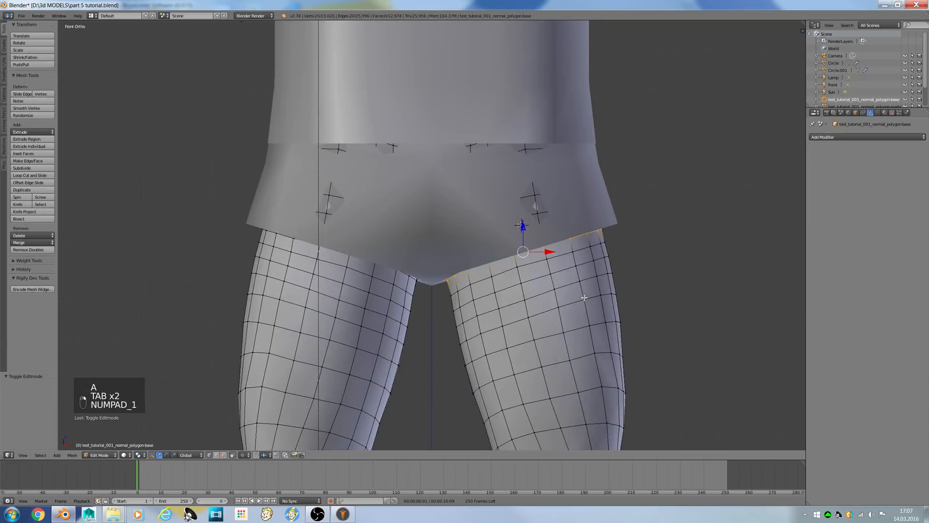
right_click(491, 349, "alt")
key("shift+s")
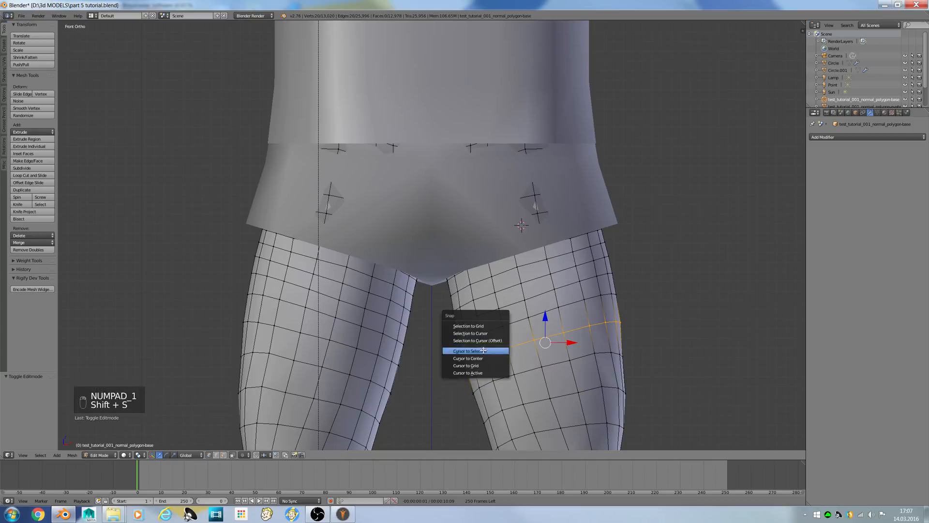
left_click(483, 350)
key("Tab")
left_click(426, 346)
Try adding an 8-vertex mesh circle as a separate object at the 3D cursor, and delete it
key("shift+a")
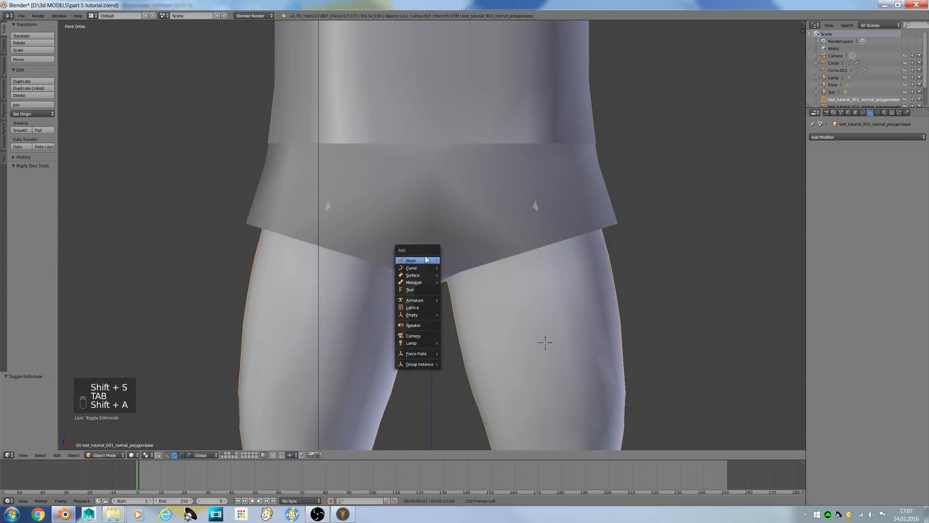
mouse_move(426, 261)
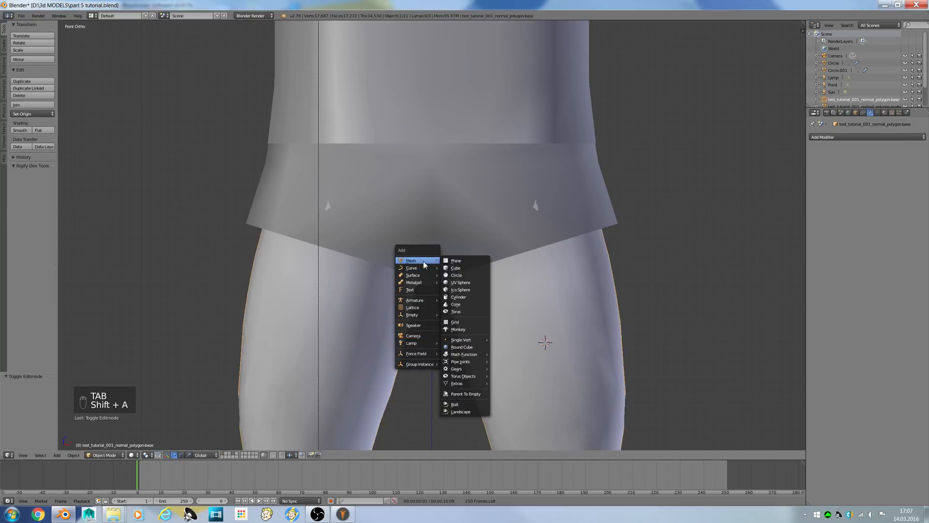
left_click(455, 275)
scroll(557, 307, "down", 4)
middle_click_drag(558, 306, 571, 298)
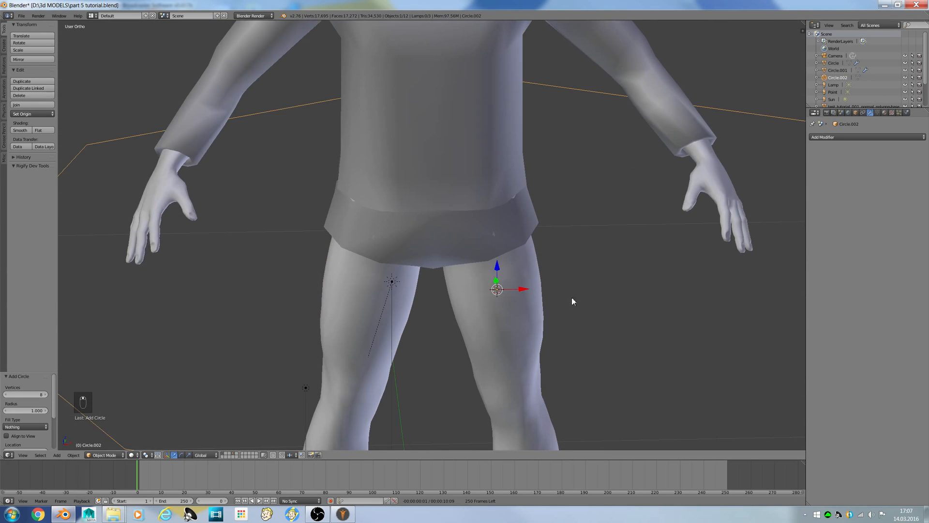
scroll(629, 269, "down", 4)
key("Delete")
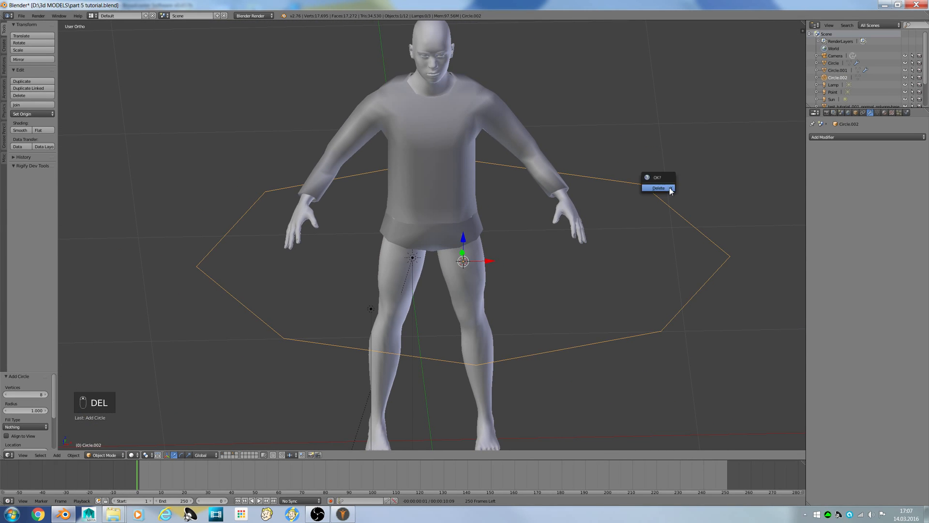
left_click(670, 187)
Enter Edit Mode on the trousers and turn off the Mirror modifier's viewport display
right_click(462, 238)
key("Tab")
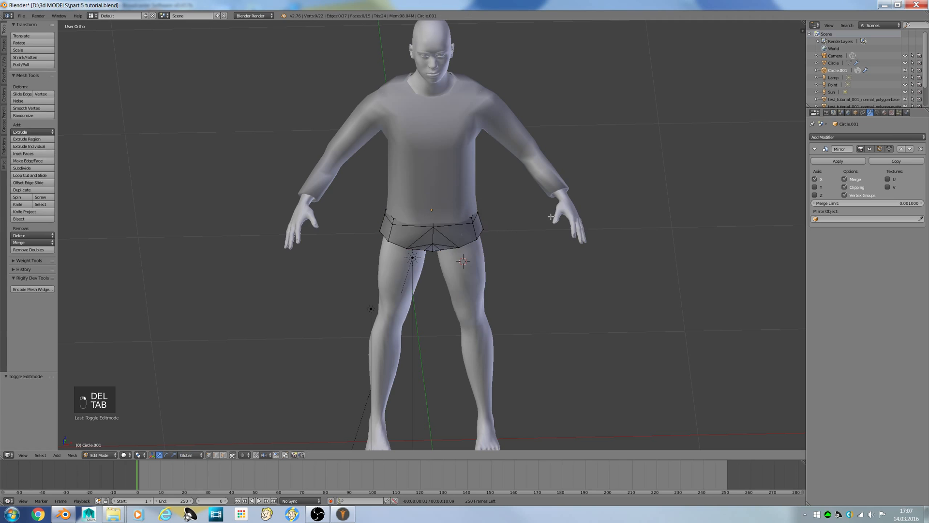
mouse_move(463, 236)
middle_mouse_down()
mouse_move(466, 179)
mouse_move(459, 224)
middle_mouse_up()
scroll(466, 179, "up", 4)
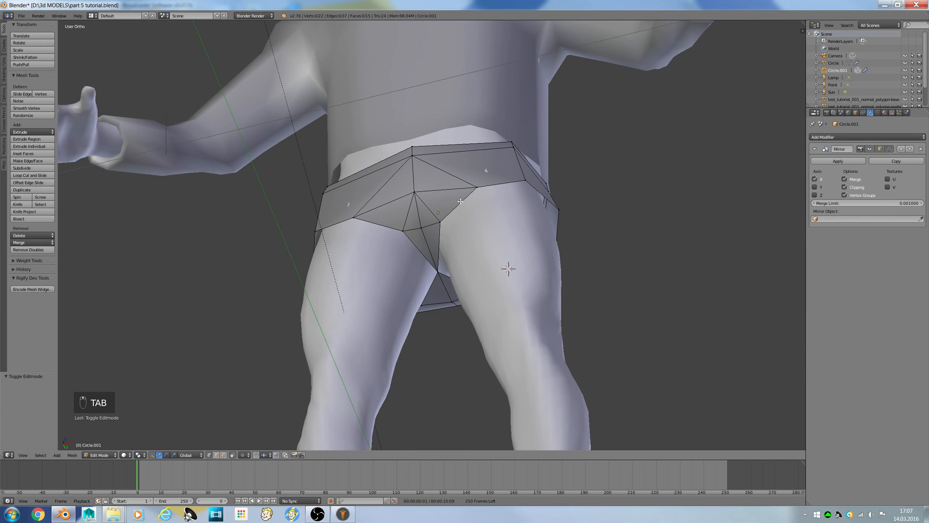
middle_click_drag(477, 254, 503, 286)
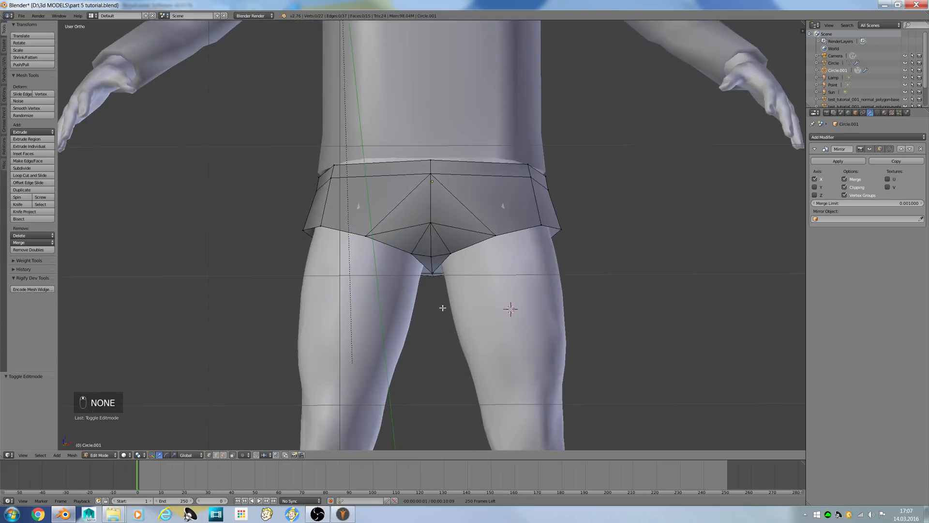
left_click(870, 152)
key("KP_1")
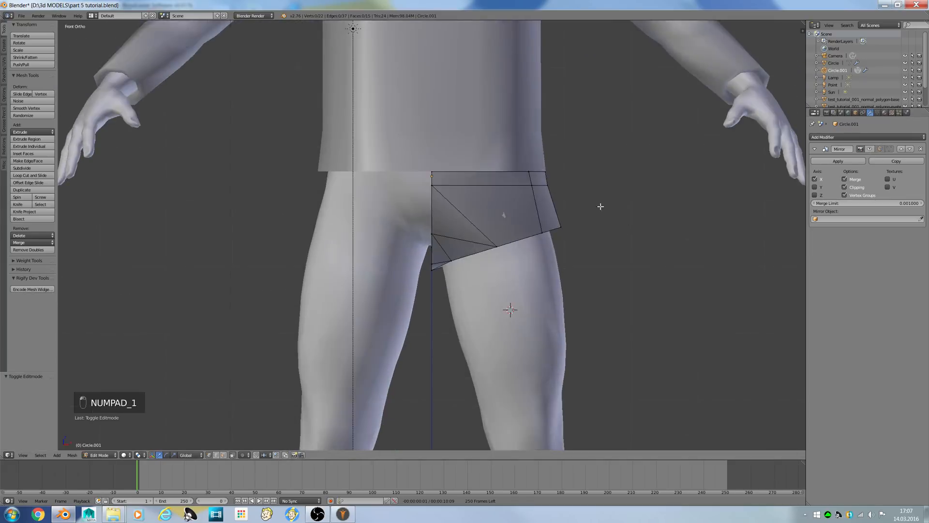
Add an 8-vertex circle to the trousers mesh around the upper thigh and scale it to 0.114
key("shift+a")
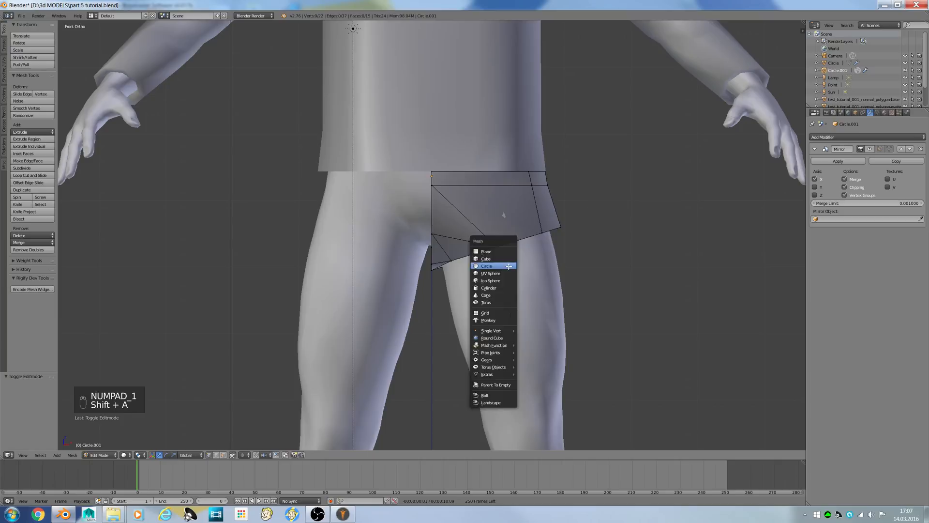
left_click(508, 266)
key("s")
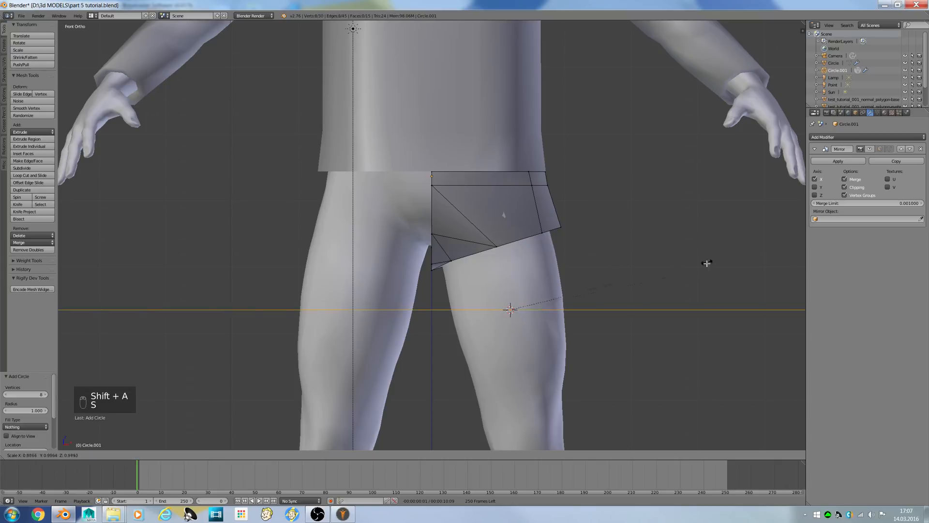
left_click(535, 310)
key("alt+backslash")
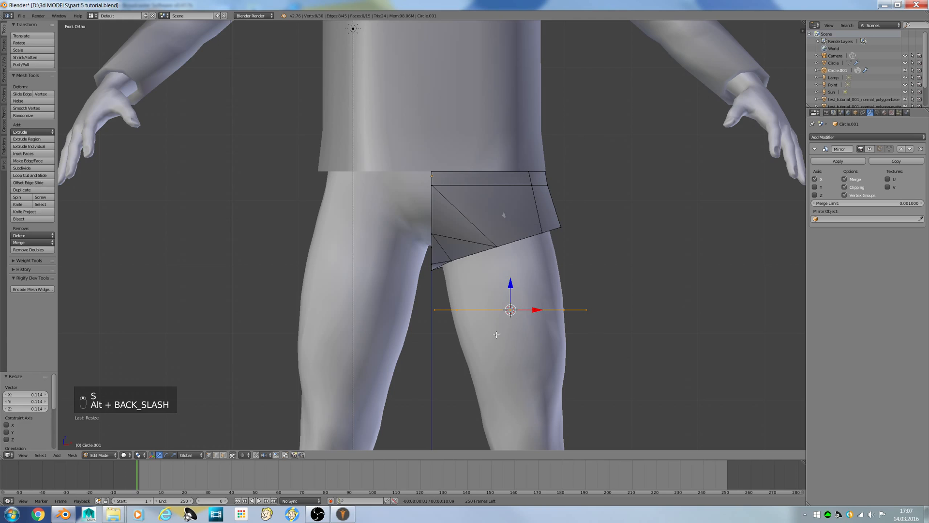
middle_click_drag(496, 334, 448, 359)
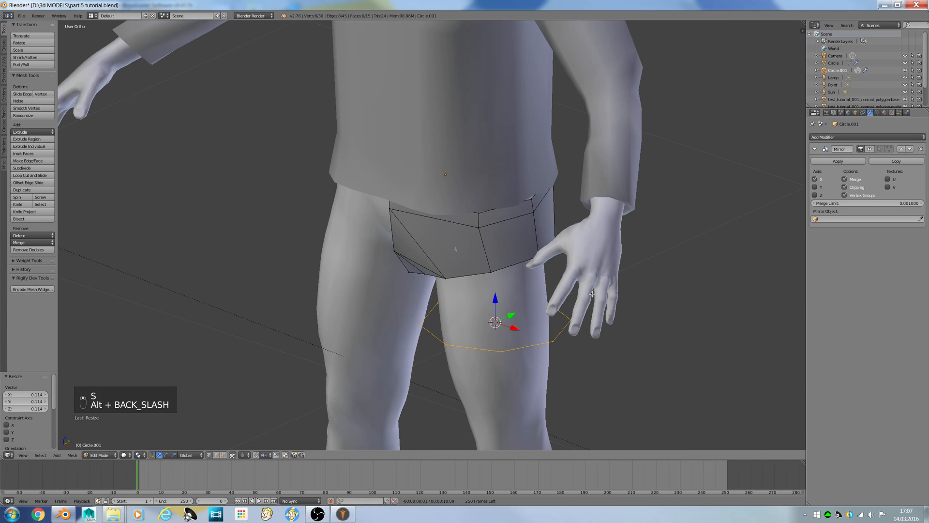
Turn the Mirror modifier's viewport display back on and raise the thigh circle along Z to crotch height
left_click(870, 150)
key("KP_1")
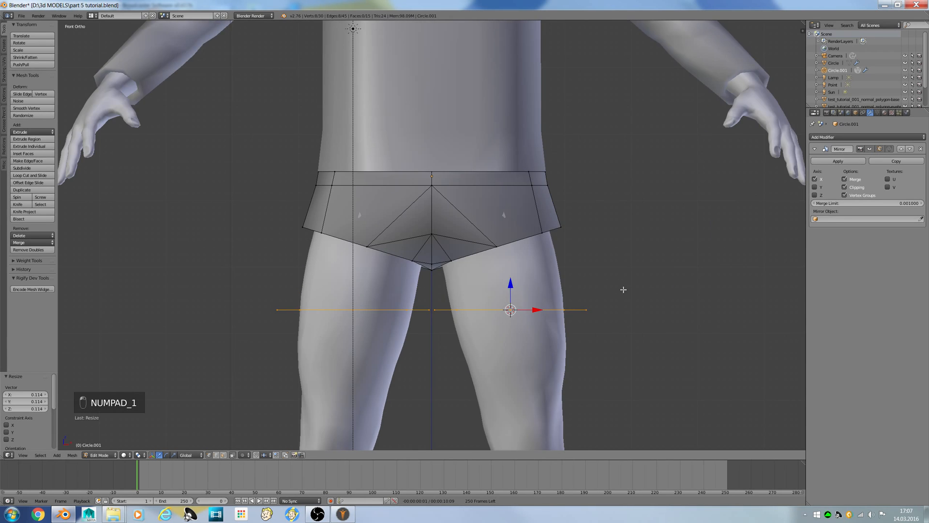
scroll(494, 304, "up", 3)
middle_click_drag(494, 304, 496, 297)
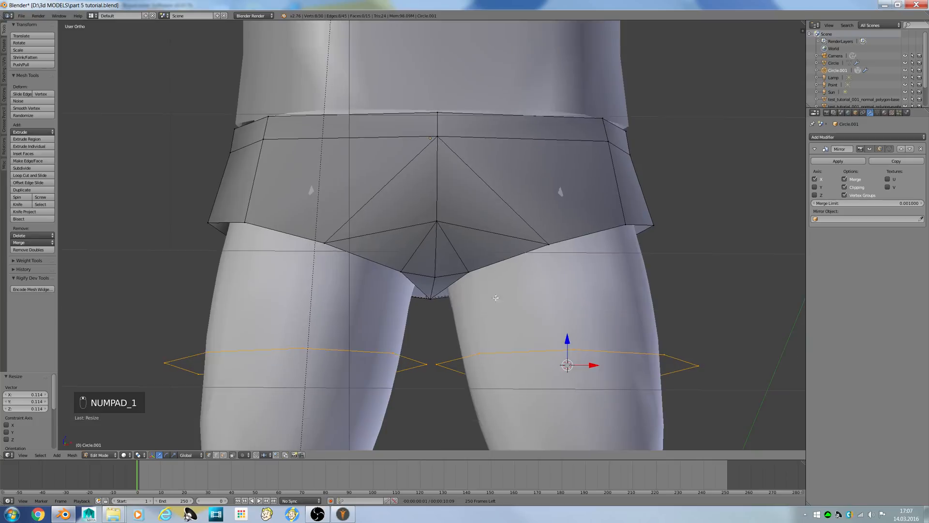
left_click(558, 343)
key("g")
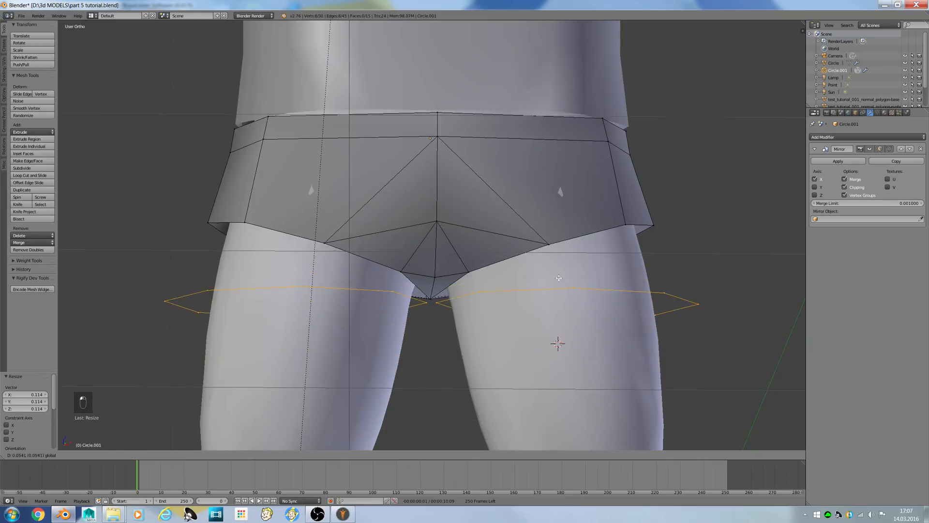
left_click(559, 277)
Clear the selection and select the crotch and inner front vertices of the thigh opening plus the thigh circle's inner front vertices
scroll(424, 314, "up", 2)
right_click(430, 328, "shift")
key("a")
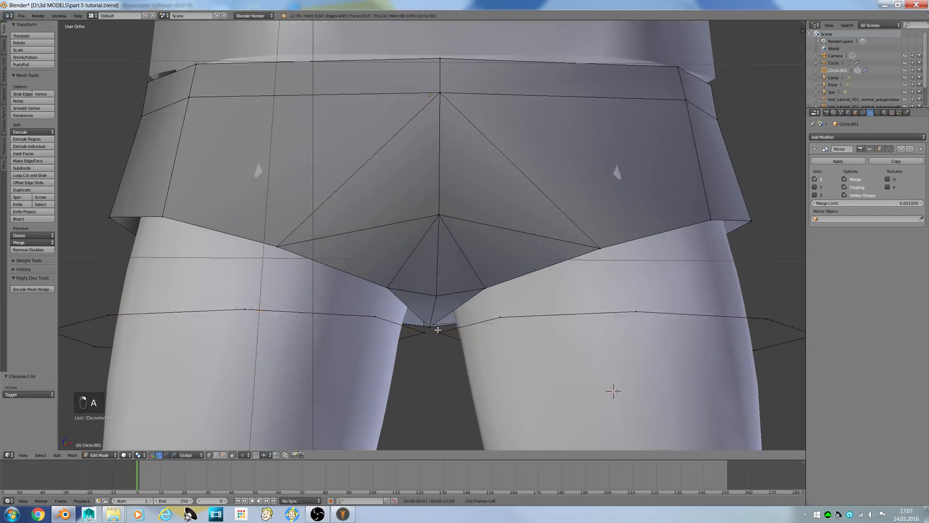
right_click(439, 331)
right_click(431, 328, "shift")
right_click(477, 289, "shift")
right_click(600, 248, "shift")
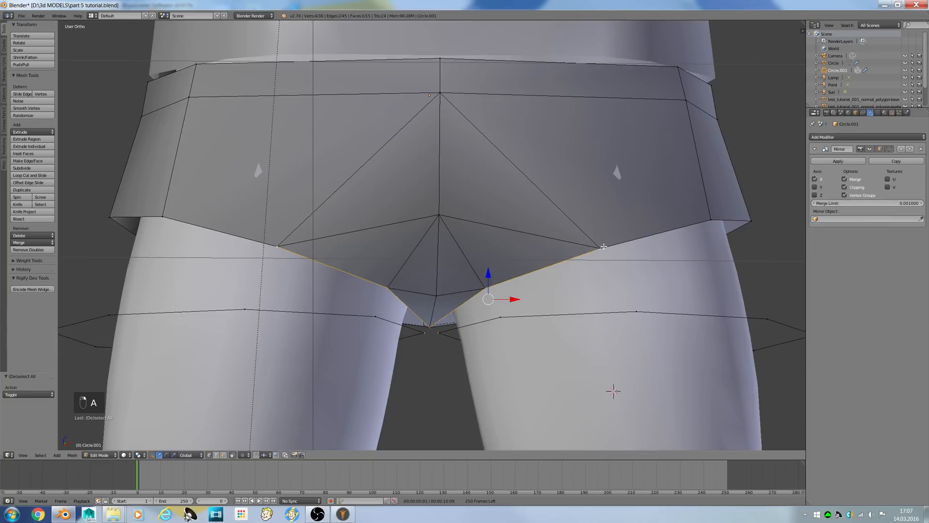
right_click(501, 316, "shift")
key("ctrl+z")
right_click(499, 322, "shift")
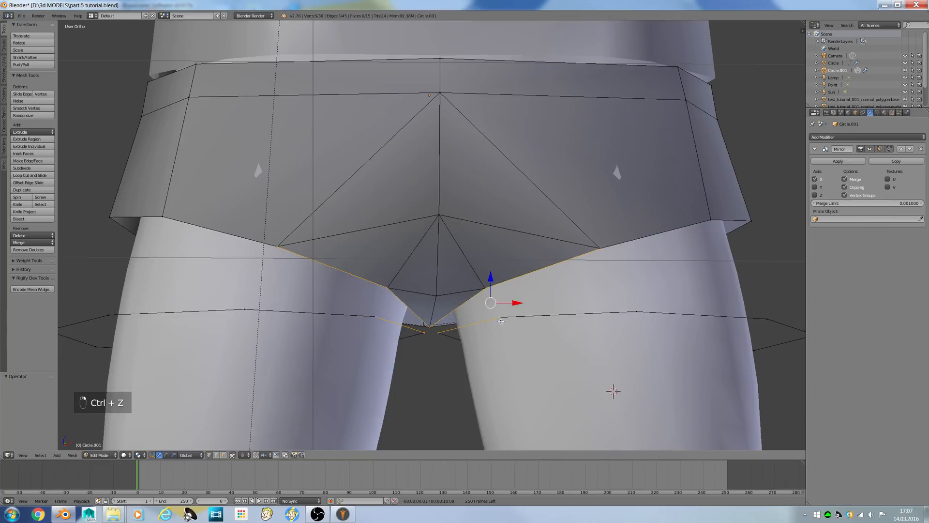
Extend the selection along the front and outer thigh on both the trousers' opening and the circle
right_click(638, 317, "shift")
middle_click_drag(675, 277, 639, 302)
right_click(596, 306, "shift")
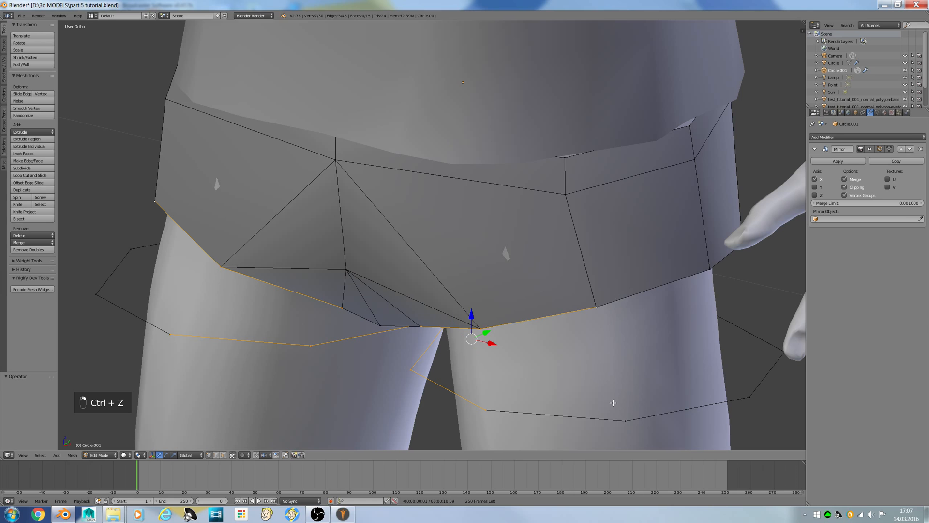
right_click(626, 421, "shift")
right_click(744, 397, "shift")
right_click(714, 270, "shift")
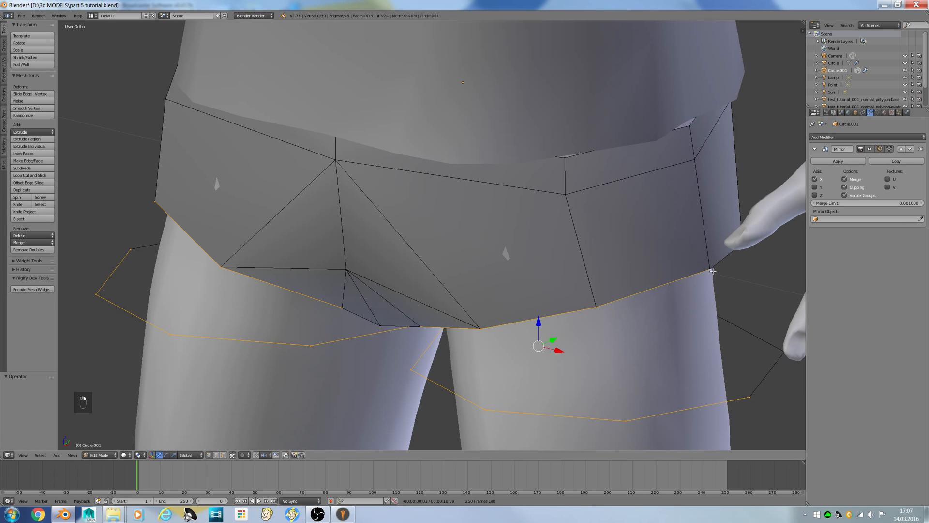
middle_click_drag(714, 270, 571, 338)
Add the remaining rear vertices of the thigh opening and circle to the selection and join both loops with Bridge Edge Loops
right_click(523, 392, "shift")
right_click(538, 282, "shift")
middle_click_drag(539, 282, 520, 282)
right_click(534, 376, "shift")
right_click(551, 309, "shift")
right_click(543, 320, "shift")
right_click(591, 331, "shift")
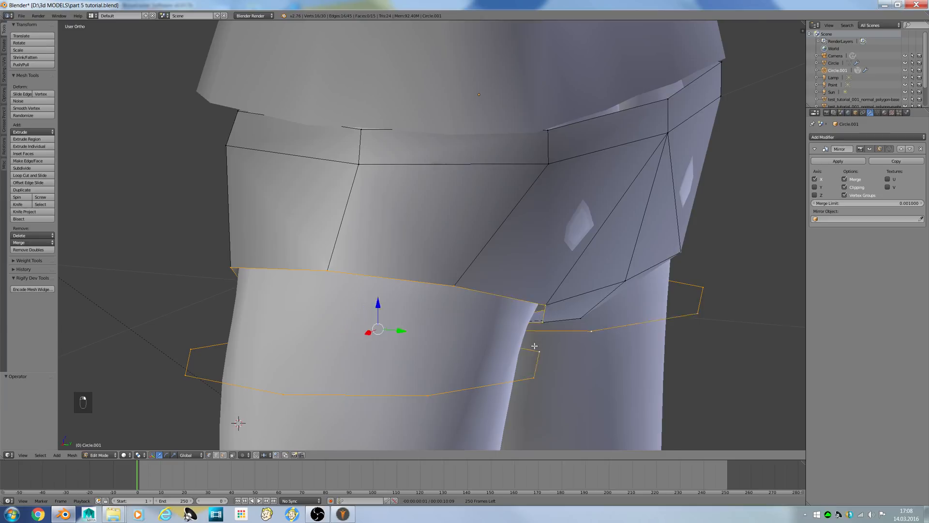
middle_click_drag(590, 332, 491, 321)
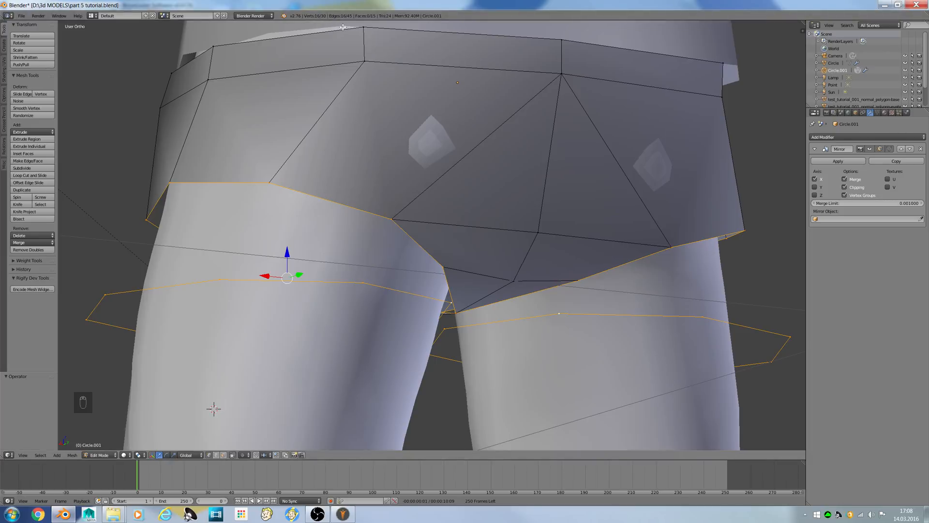
key("Delete")
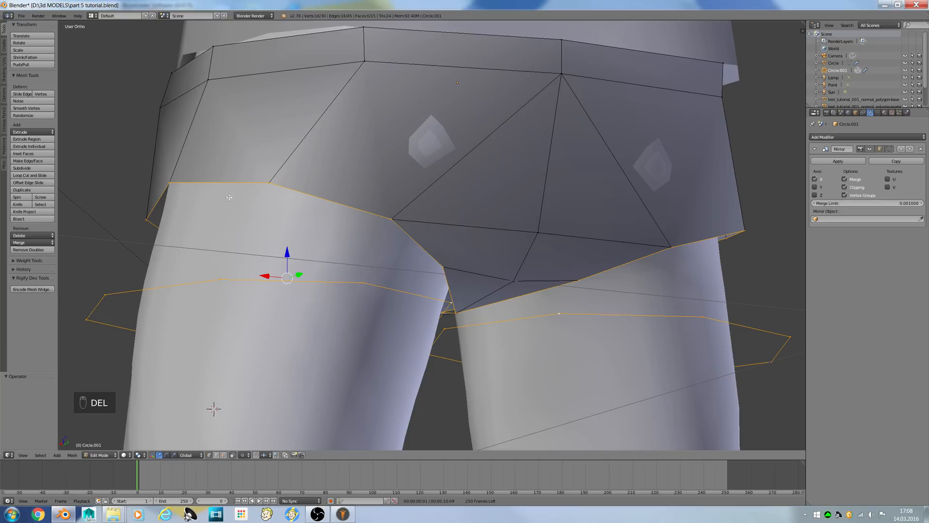
key("KP_1")
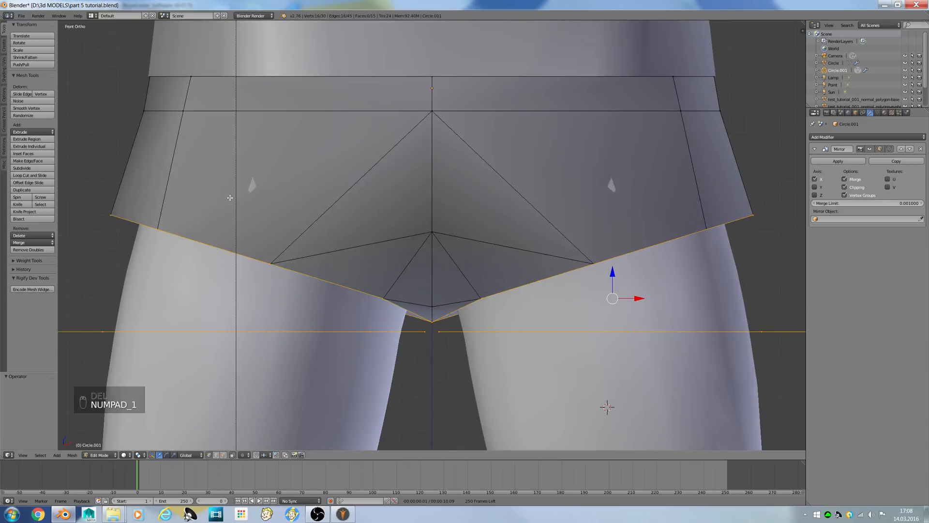
key("w")
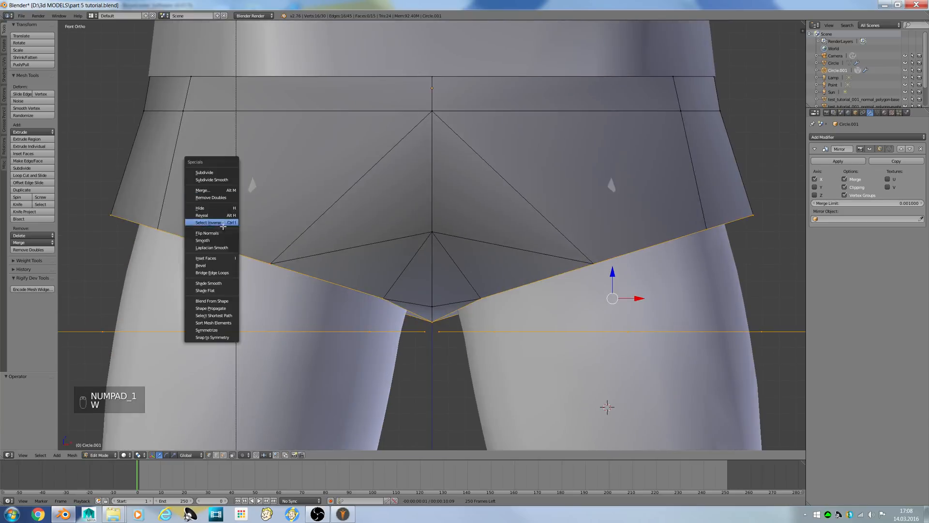
left_click(222, 272)
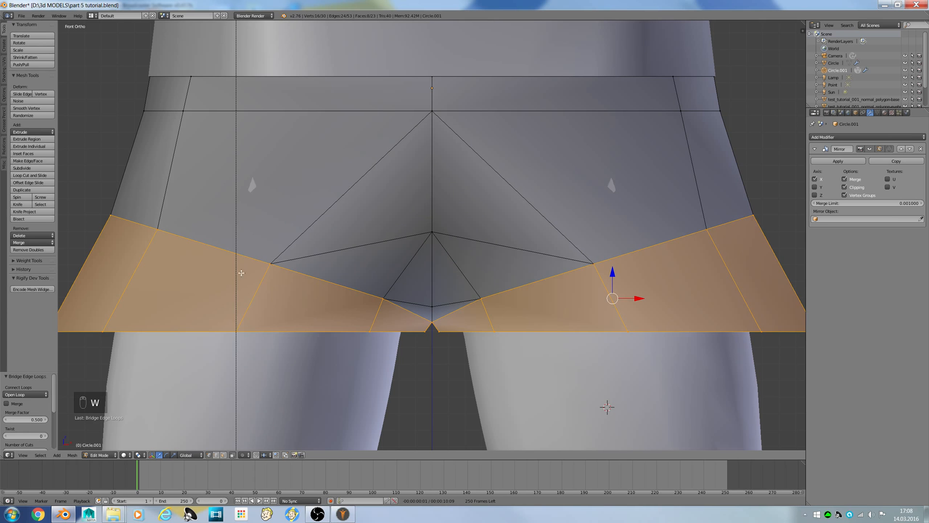
Scale the newly bridged upper leg faces to 0.897
middle_click_drag(222, 273, 470, 288)
scroll(470, 289, "down", 2)
key("s")
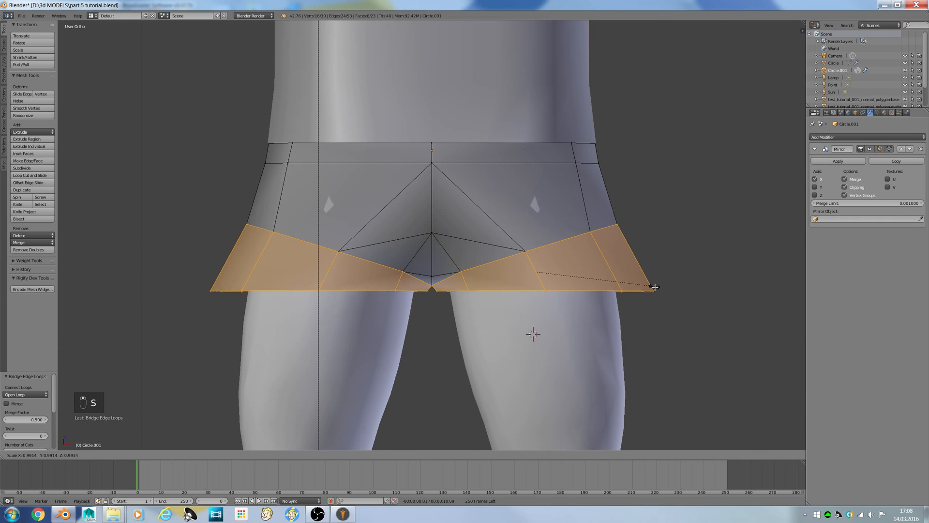
left_click(643, 292)
middle_click_drag(644, 292, 532, 284)
Select the front outer vertex on the seam between the hip faces and the bridged leg strip
right_click(502, 284)
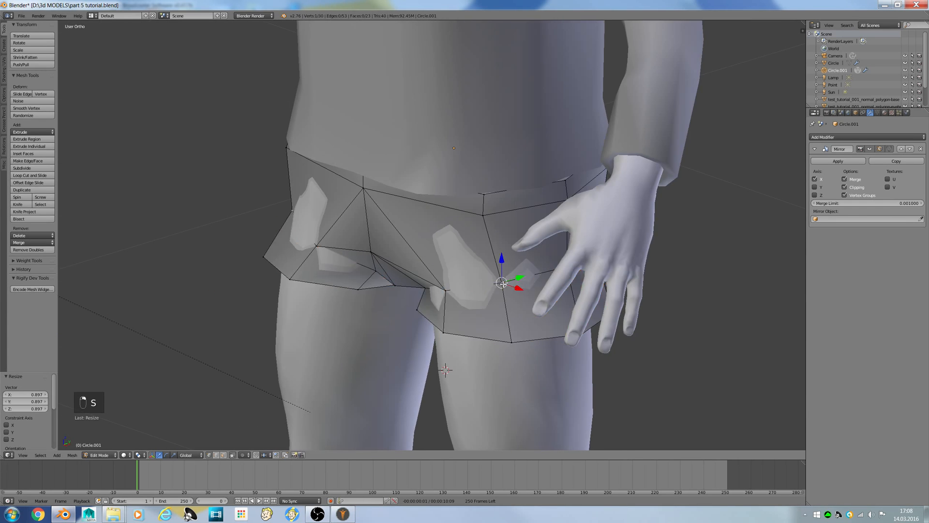
Nudge the shorts' front leg-crease vertex along X and the inner crotch vertex along Y so the mesh covers the body
right_click(445, 290, "shift")
left_click_drag(491, 282, 480, 284)
mouse_move(472, 286)
middle_mouse_down()
mouse_move(502, 281)
mouse_move(469, 299)
middle_mouse_up()
right_click(529, 288)
left_click_drag(541, 287, 542, 285)
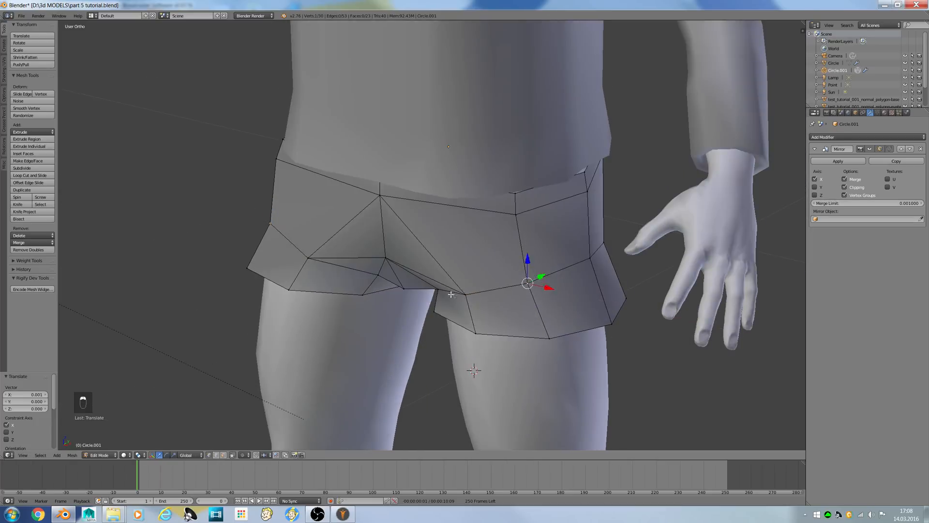
right_click(410, 292)
left_click_drag(415, 282, 414, 280)
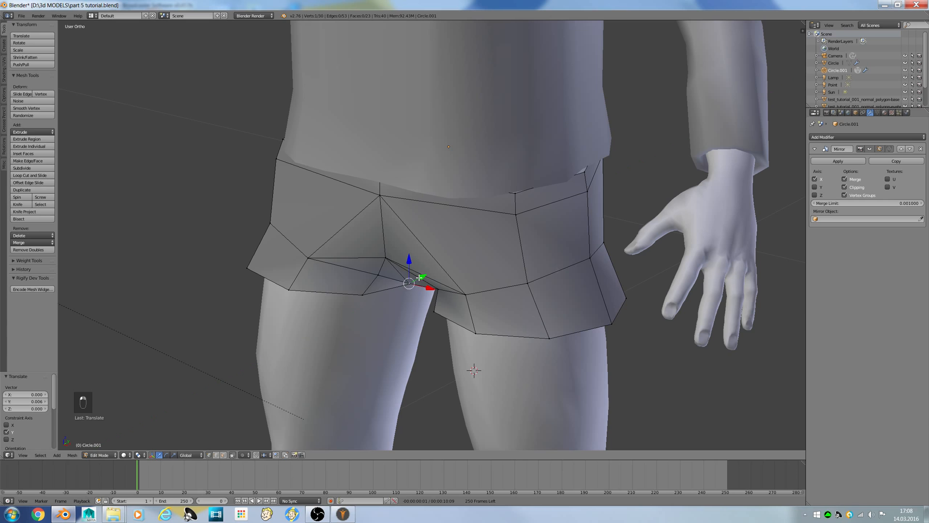
middle_click_drag(414, 280, 378, 255)
Try a Subdivision Surface modifier on the shirt, check it from the front, and remove it
key("Tab")
scroll(285, 236, "down", 5)
middle_click_drag(284, 236, 361, 231)
right_click(364, 170)
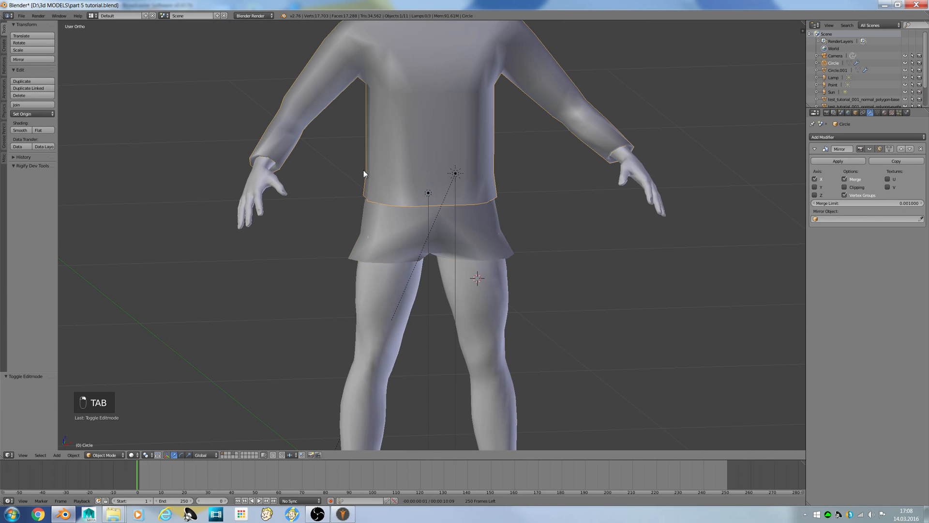
scroll(710, 167, "down", 2)
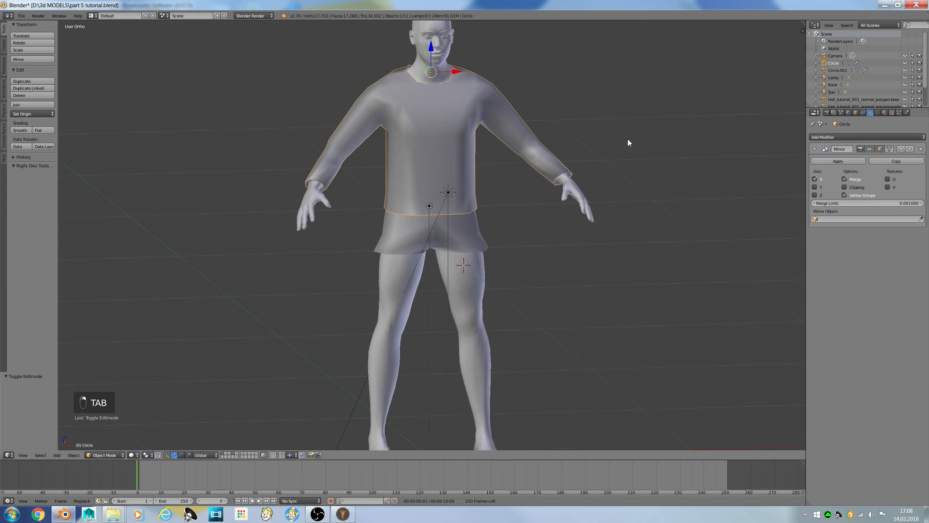
left_click(837, 138)
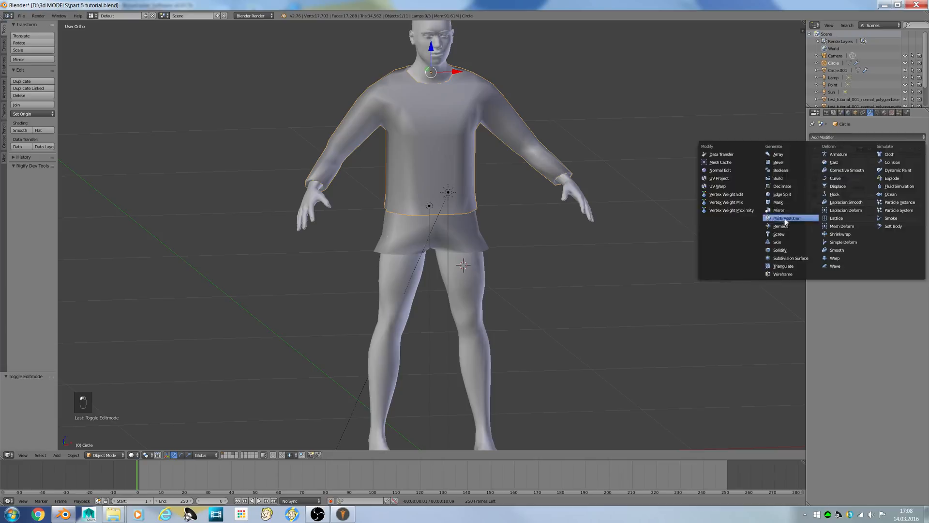
left_click(796, 257)
scroll(624, 195, "up", 2)
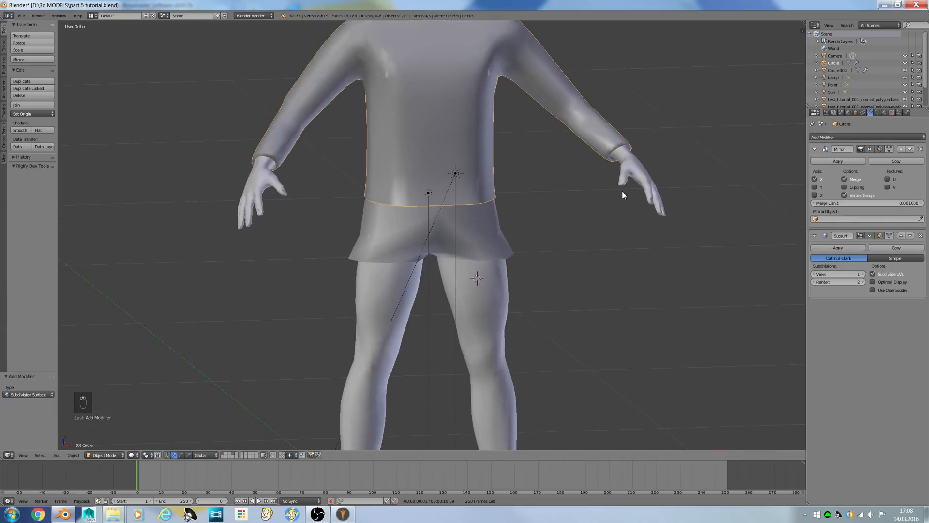
key("KP_1")
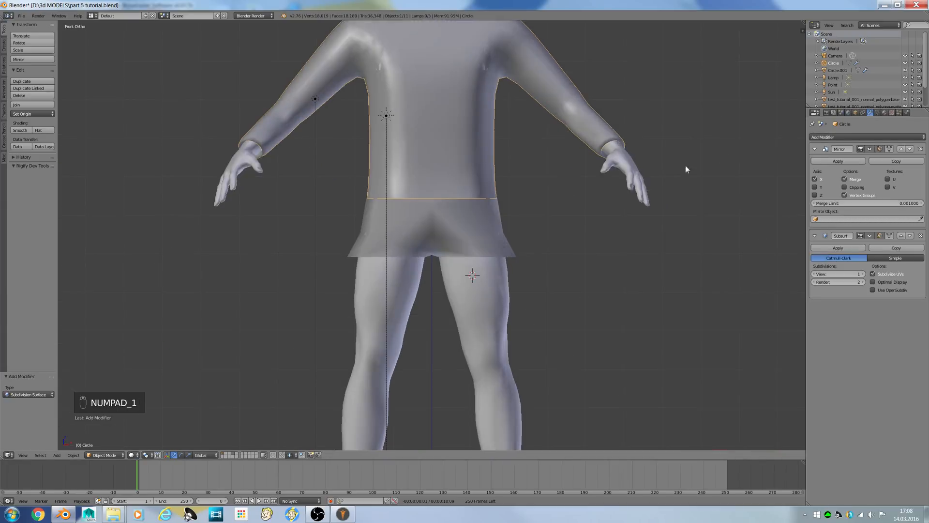
left_click(920, 236)
Edit the shorts mesh and move the front outer-thigh vertex outward along X by about 0.004
key("Tab")
right_click(473, 202)
key("Tab")
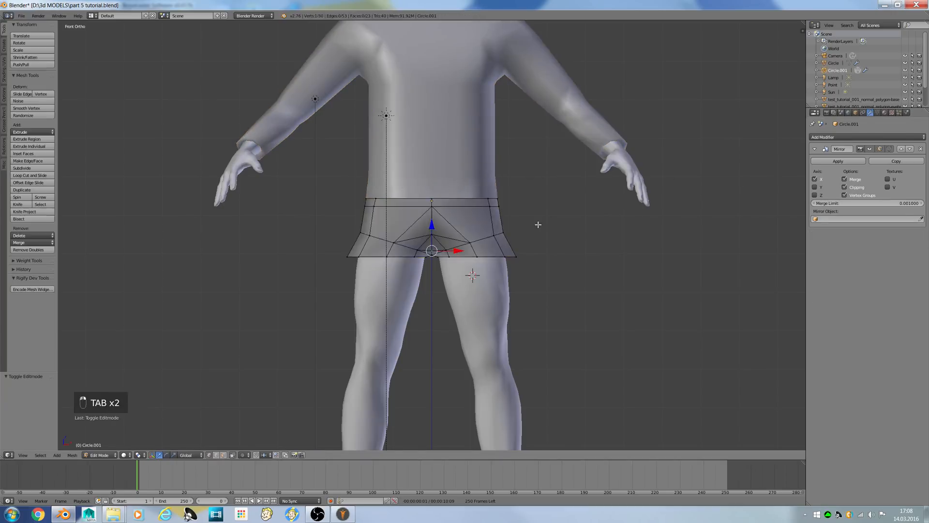
middle_click_drag(537, 224, 518, 238)
scroll(518, 239, "up", 2)
right_click(547, 264)
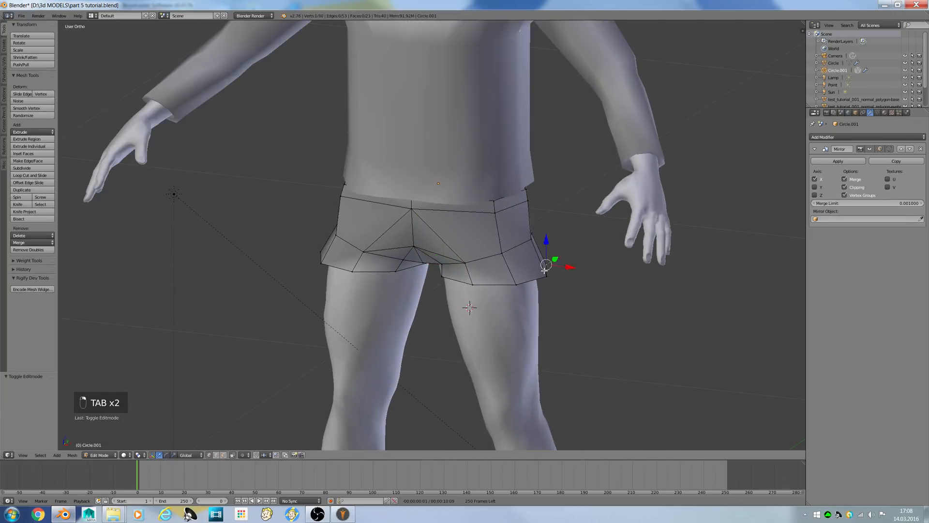
right_click(547, 276)
right_click(503, 252)
left_click_drag(522, 254, 523, 254)
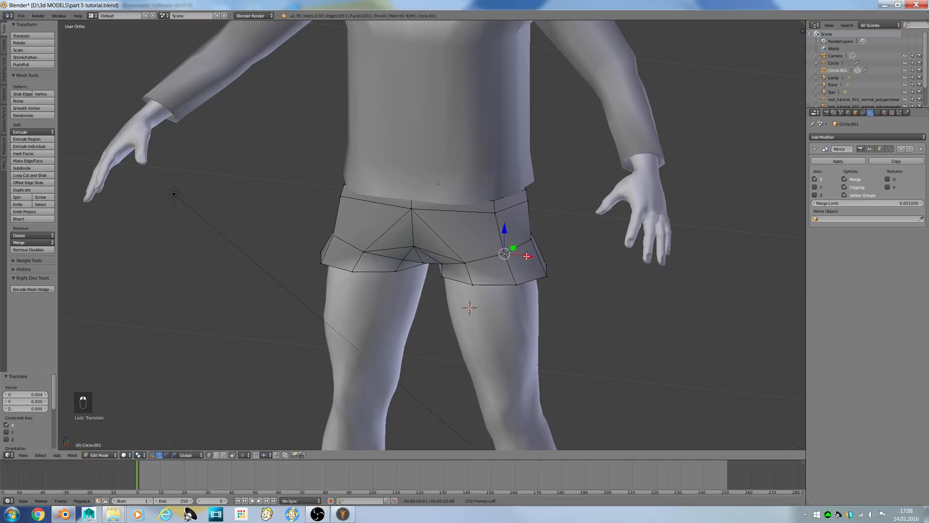
Move the outermost hem vertex of the shorts inward along X by about 0.018 in the front view
right_click(547, 276)
key("KP_1")
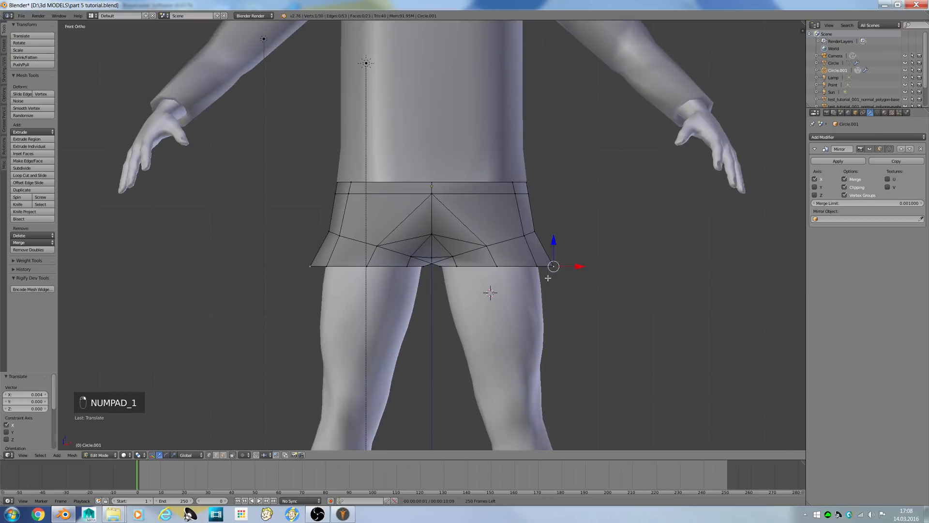
key("a")
key("a")
key("a")
key("q")
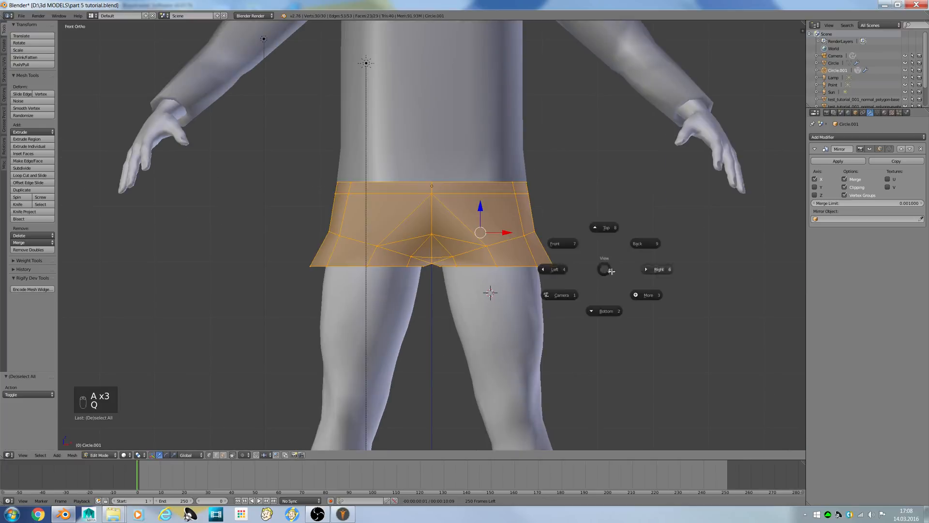
key("z")
right_click(554, 266)
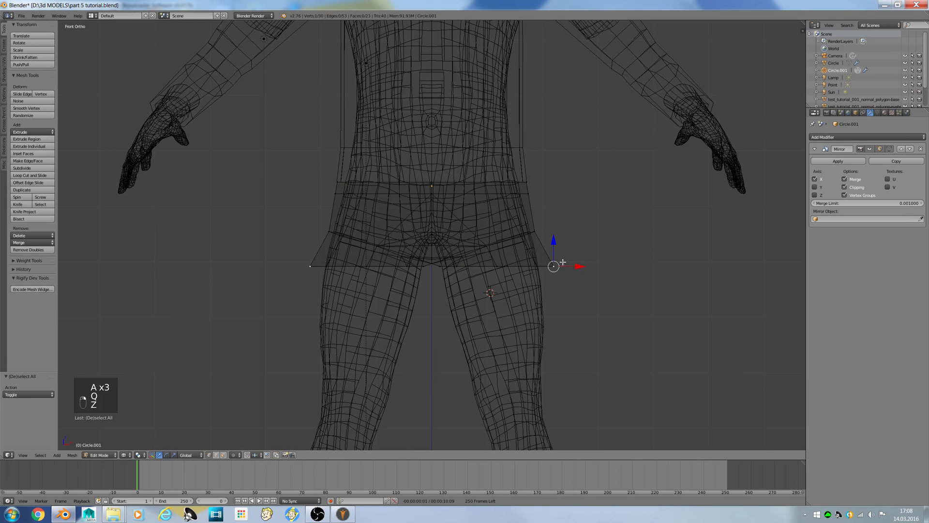
left_click_drag(574, 266, 561, 265)
key("z")
scroll(503, 305, "up", 3)
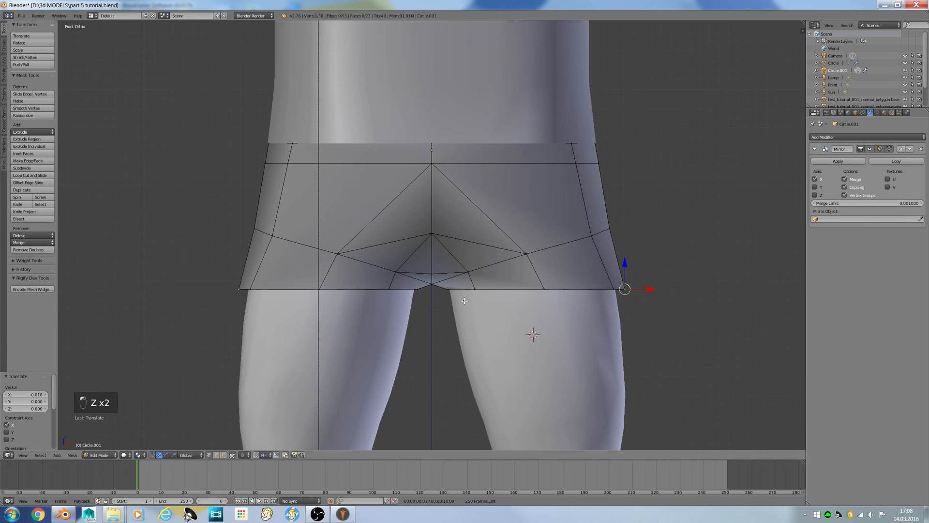
Select the whole leg hem loop of the shorts and lower it by about 0.010 along Z
key("z")
right_click(463, 287, "alt")
left_click_drag(537, 269, 537, 277)
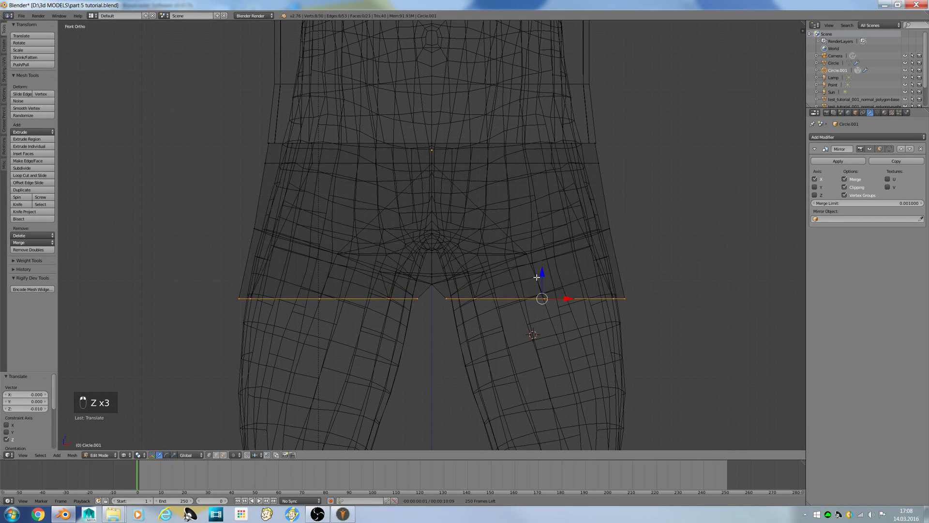
Extrude the hem loop down the thighs by about 0.08 and shift the new edge outward along X by about 0.009
key("e")
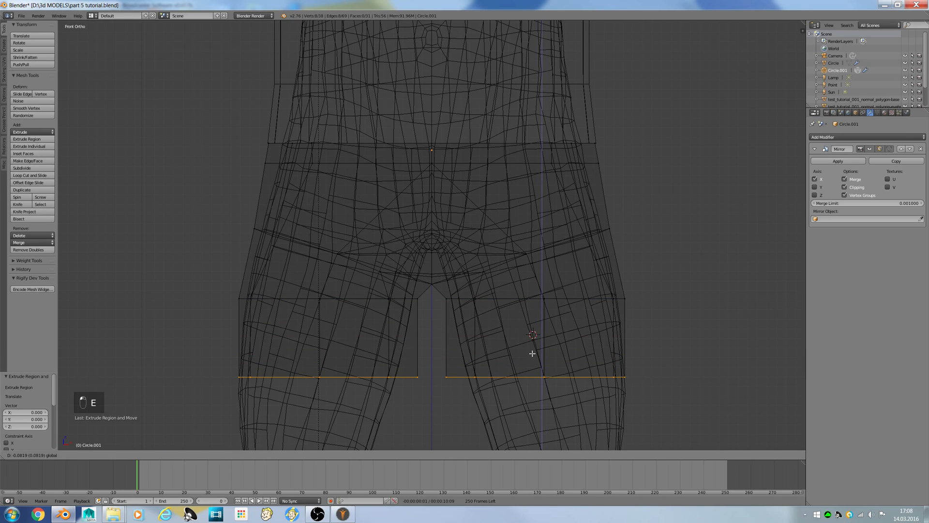
left_click(533, 354)
left_click_drag(567, 378, 574, 382)
scroll(574, 381, "down", 2)
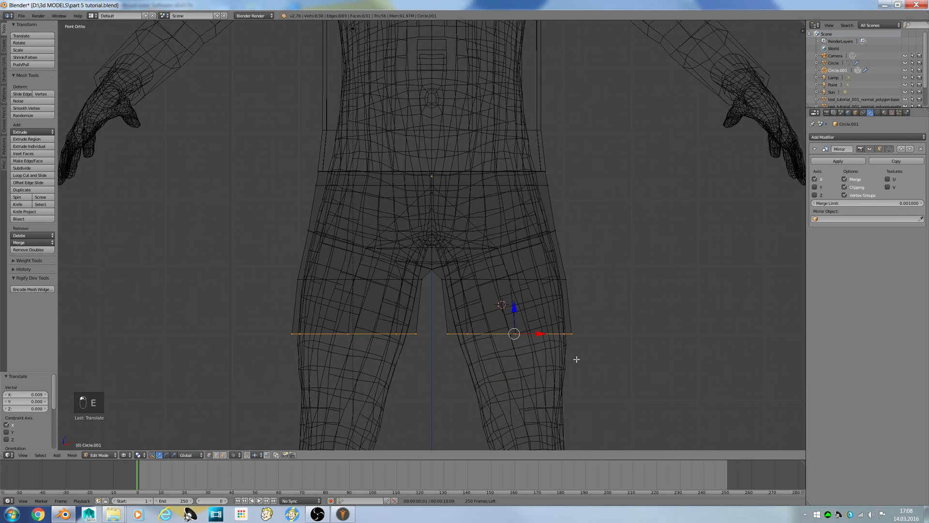
scroll(570, 363, "down", 3, "shift")
key("Tab")
key("z")
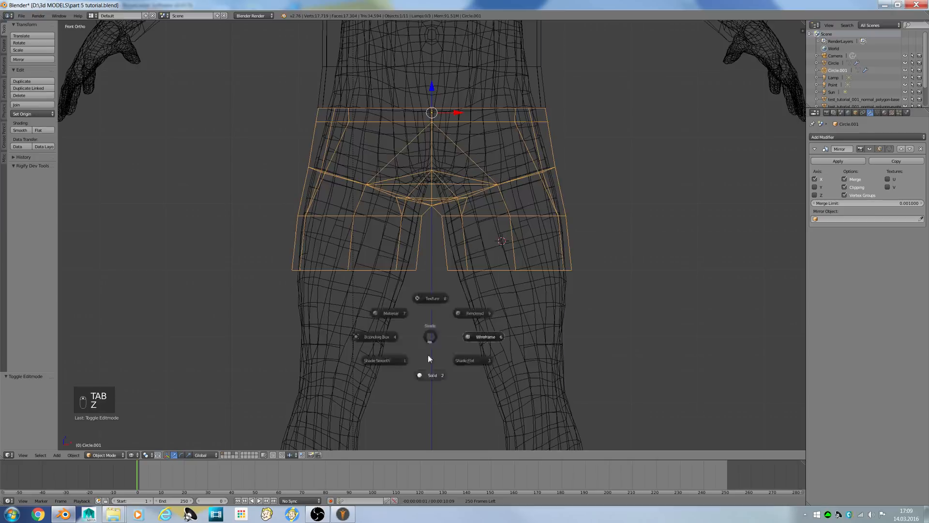
scroll(441, 347, "down", 2)
scroll(459, 332, "up", 3, "shift")
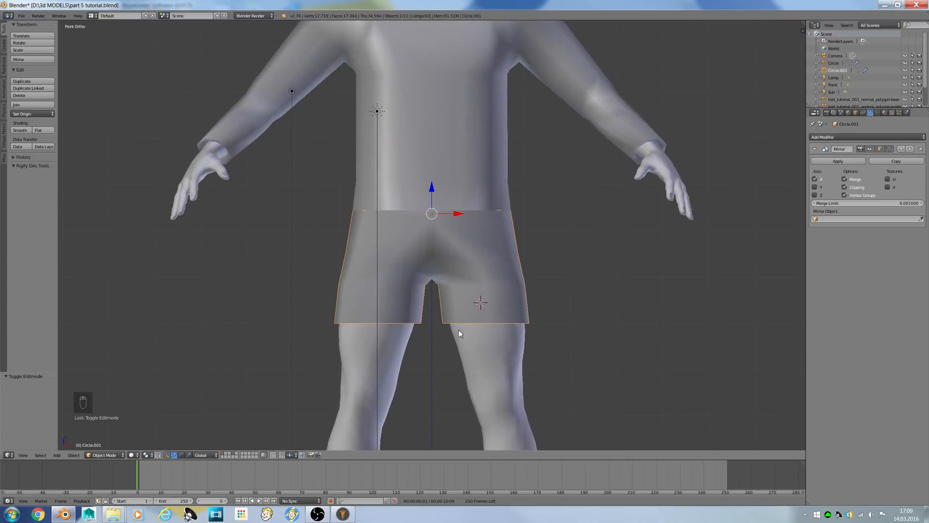
Move the rear centre vertex just below the shorts' waistband by about -0.016 along Y
middle_click_drag(583, 177, 459, 223)
key("Tab")
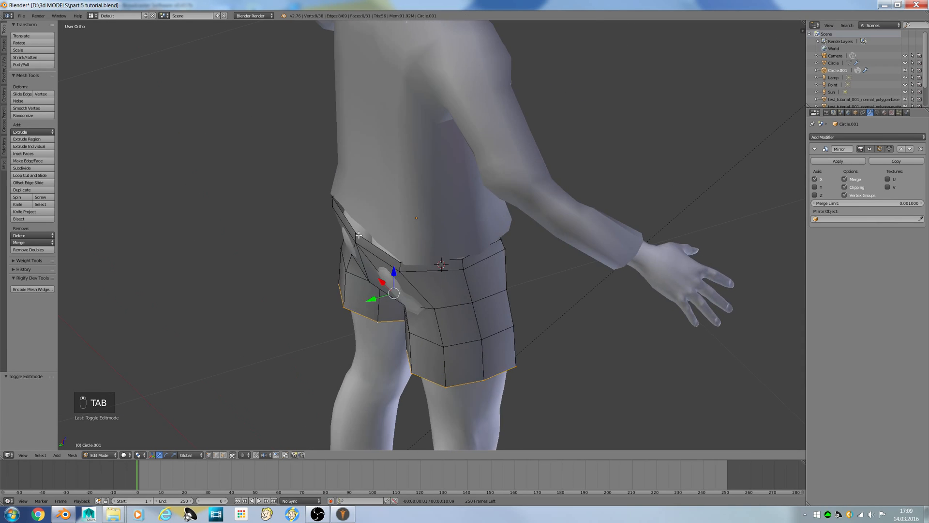
right_click(357, 232)
right_click(358, 245, "shift")
left_click_drag(335, 243, 343, 241)
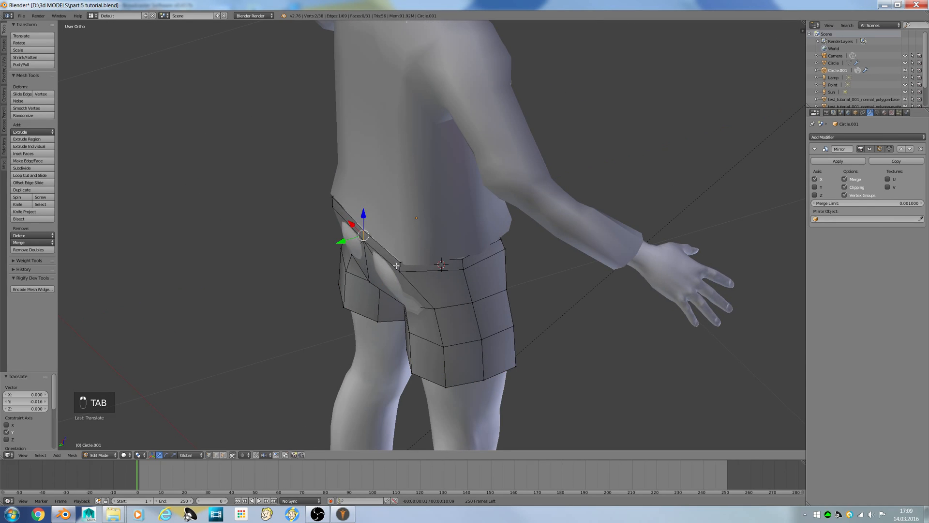
Connect the rear crotch centre vertex to the upper corner vertex below the waistband with a new edge path
middle_click_drag(396, 265, 419, 268)
right_click(383, 288)
middle_click_drag(362, 259, 375, 254)
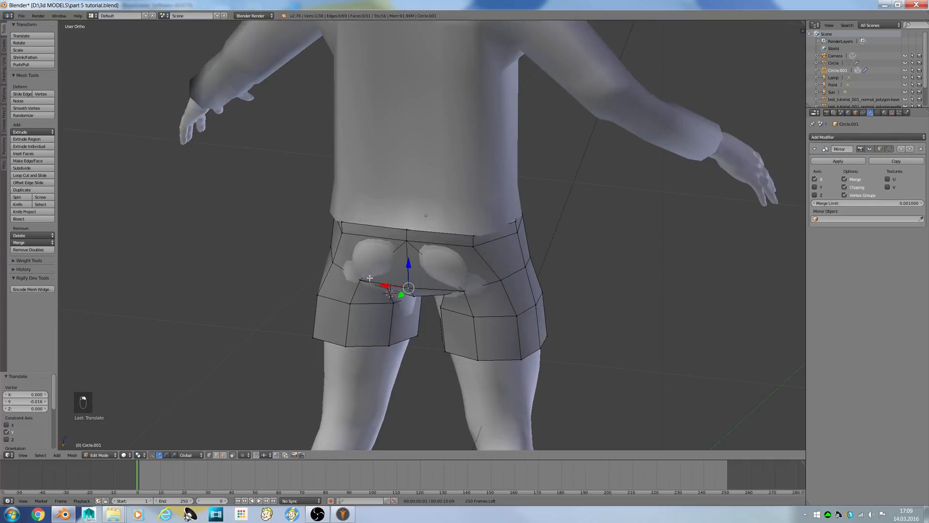
right_click(348, 238, "shift")
key("j")
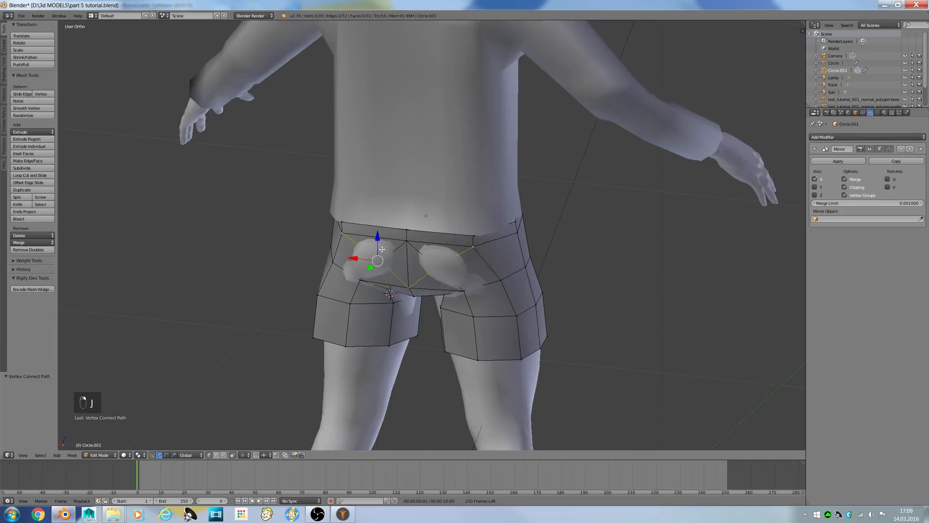
Pull the buttock vertices at the back of the shorts outward along Y by about 0.017 to cover the body
right_click(382, 258)
middle_click_drag(384, 260, 399, 289)
left_click_drag(393, 288, 372, 309)
right_click(369, 291)
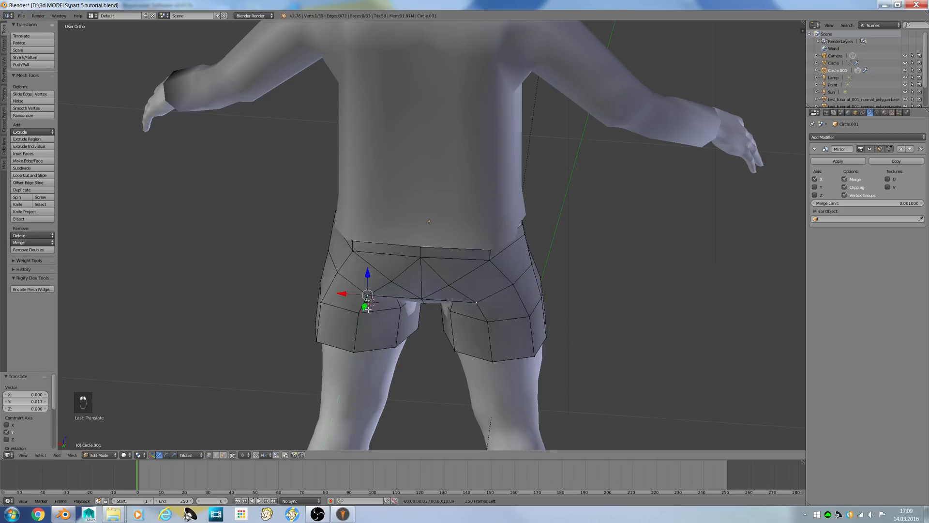
Move the inner-thigh vertex at the back of the shorts toward the crotch along X by about 0.021
middle_click_drag(382, 310, 402, 284)
right_click(403, 291)
right_click(402, 285)
left_click_drag(387, 282, 399, 288)
middle_click_drag(398, 289, 409, 301)
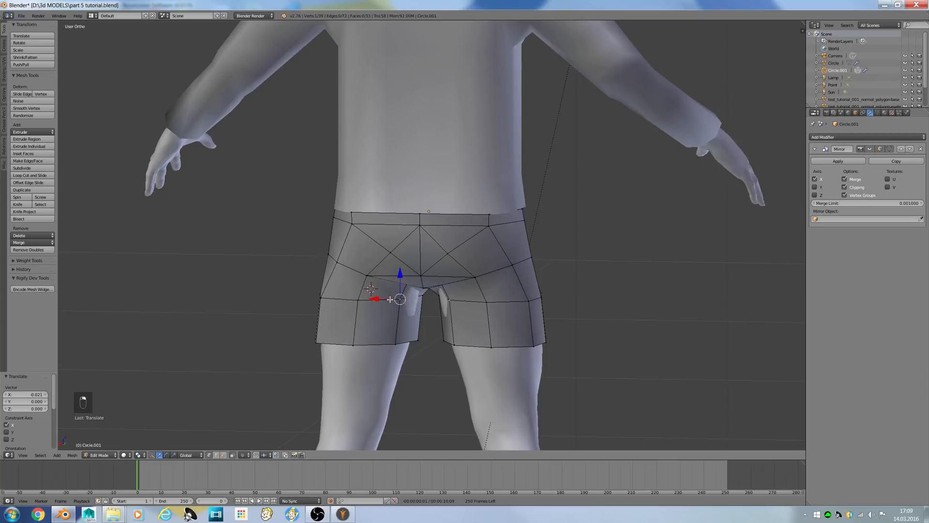
Fine-tune the crotch vertices between the shorts' legs with small shifts along X, and deselect everything
left_click_drag(390, 299, 416, 296)
middle_click_drag(417, 295, 437, 284)
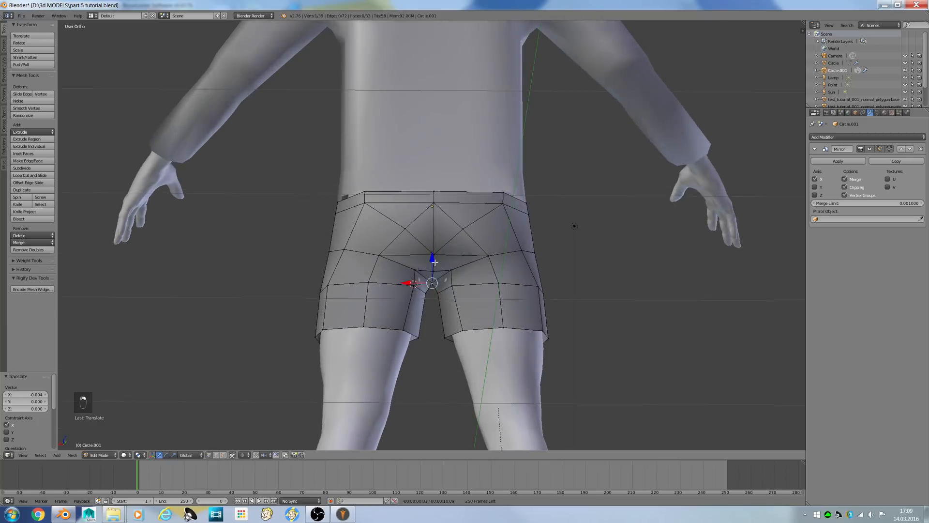
left_click_drag(434, 262, 402, 269)
right_click(434, 271)
right_click(421, 272)
middle_click_drag(272, 271, 464, 276)
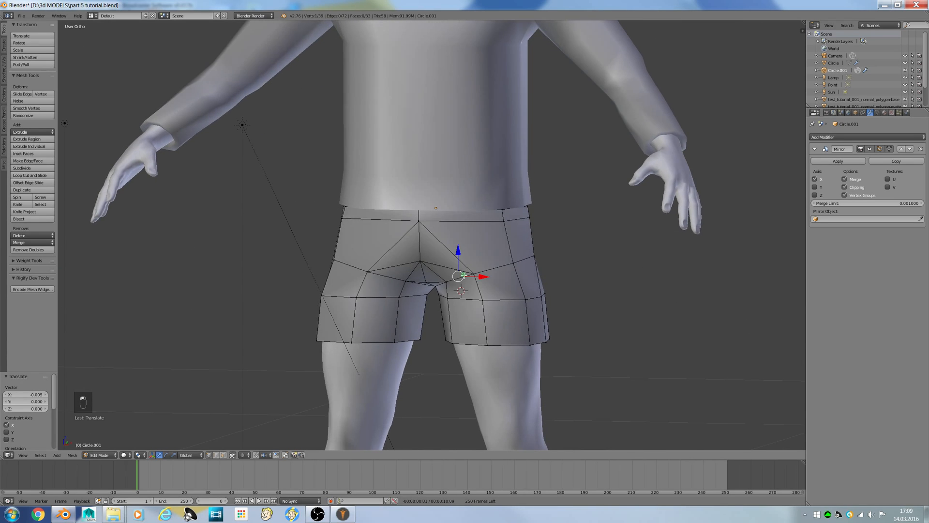
key("a")
key("a")
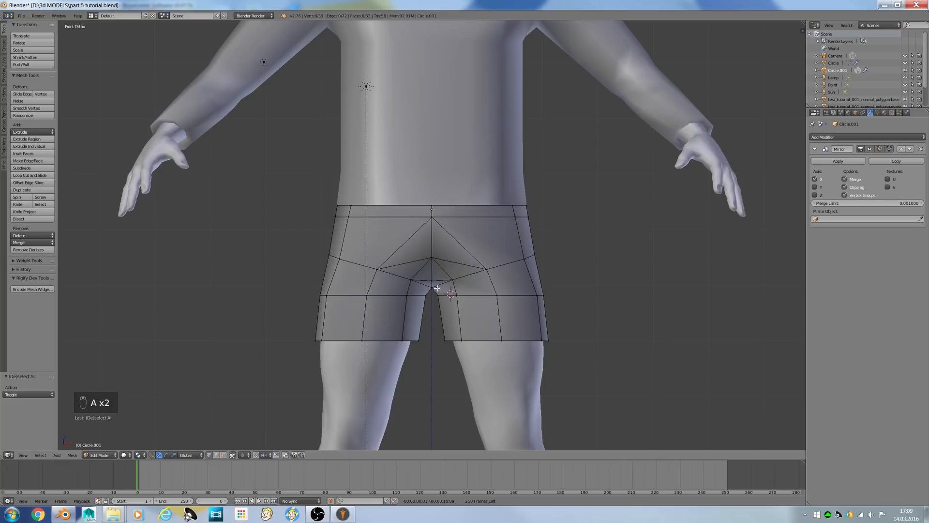
Examine the fit of the shirt and shorts on the character from the head down to the full figure
middle_click_drag(452, 274, 431, 281)
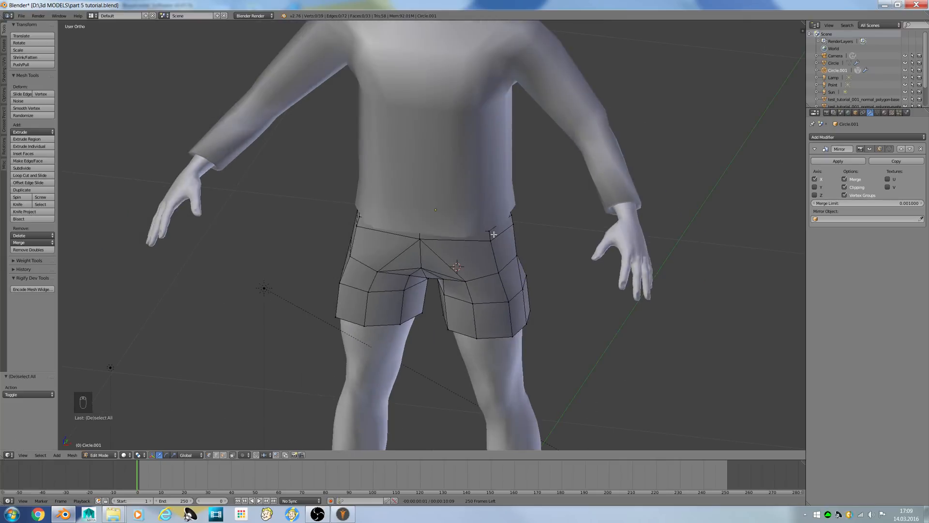
middle_click_drag(493, 234, 536, 233)
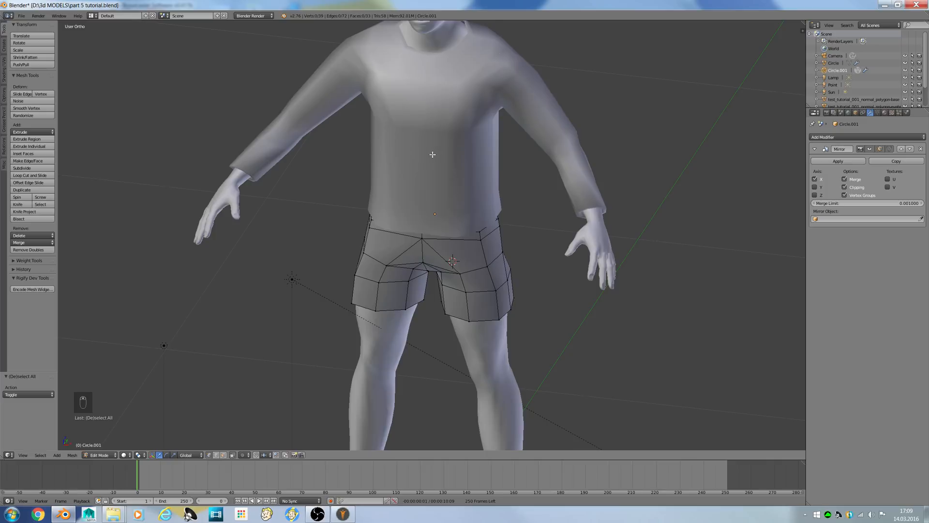
key("KP_1")
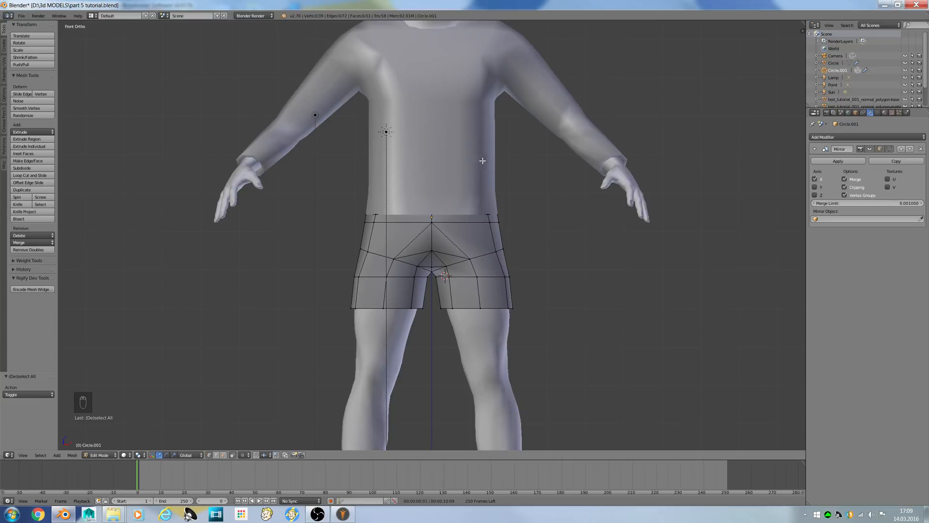
scroll(500, 164, "up", 20, "shift")
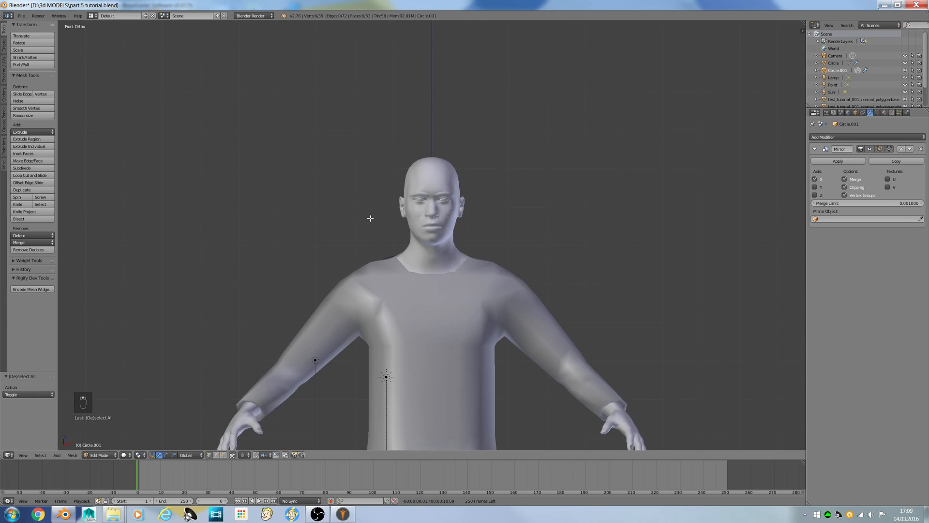
scroll(371, 218, "up", 5)
scroll(382, 272, "down", 3)
scroll(391, 298, "up", 1)
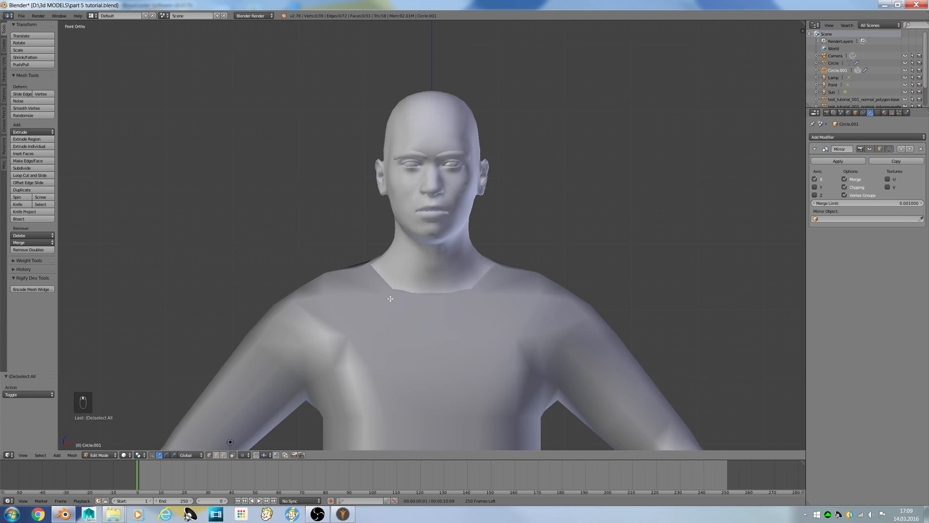
scroll(391, 299, "down", 2)
scroll(416, 290, "up", 3)
scroll(429, 284, "down", 15, "shift")
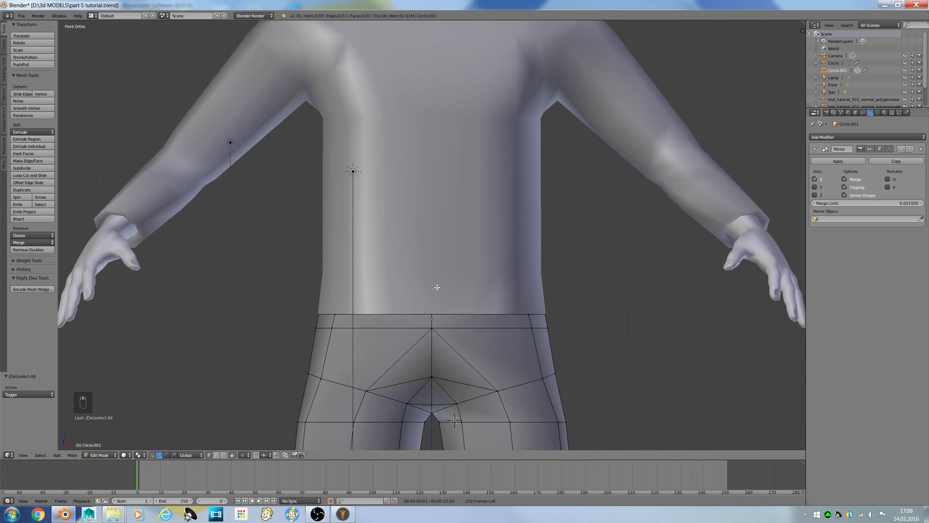
scroll(437, 287, "down", 4, "shift")
scroll(442, 276, "down", 7)
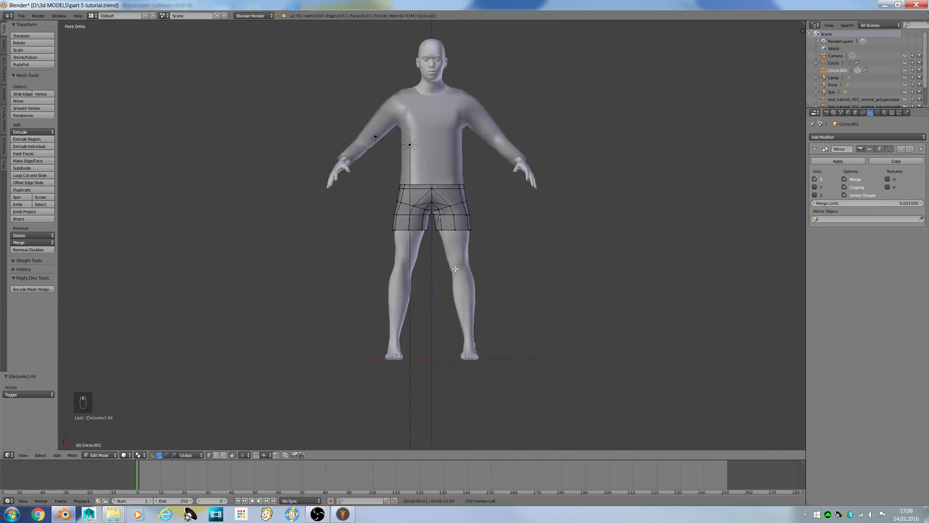
Extrude the shorts' leg-opening loops straight down to the knees and scale the new loops by 0.692
scroll(455, 268, "up", 4)
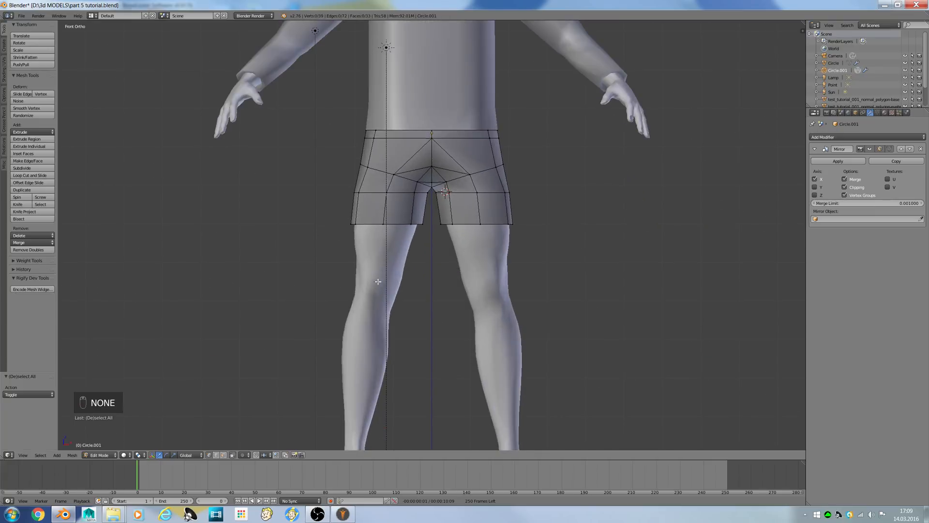
right_click(470, 226, "alt")
key("e")
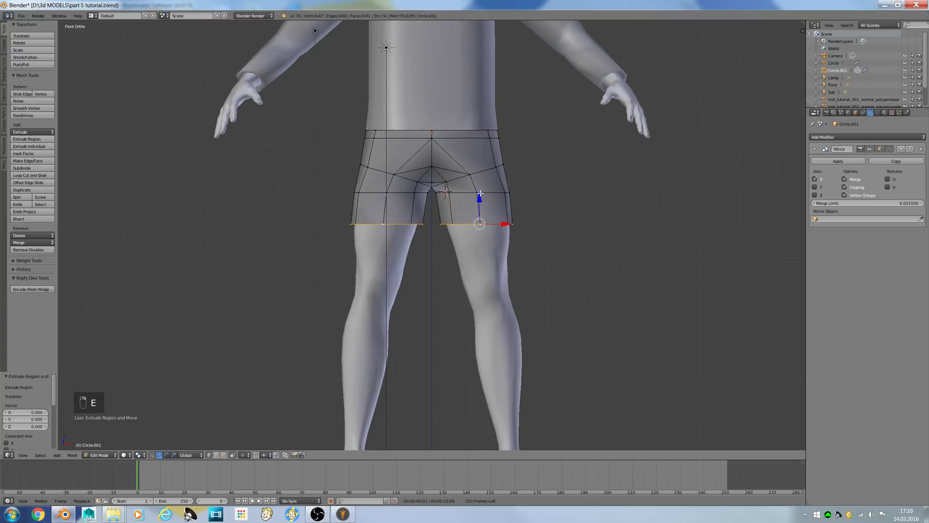
left_click_drag(480, 194, 480, 275)
left_click_drag(508, 306, 514, 307)
key("s")
left_click(534, 293)
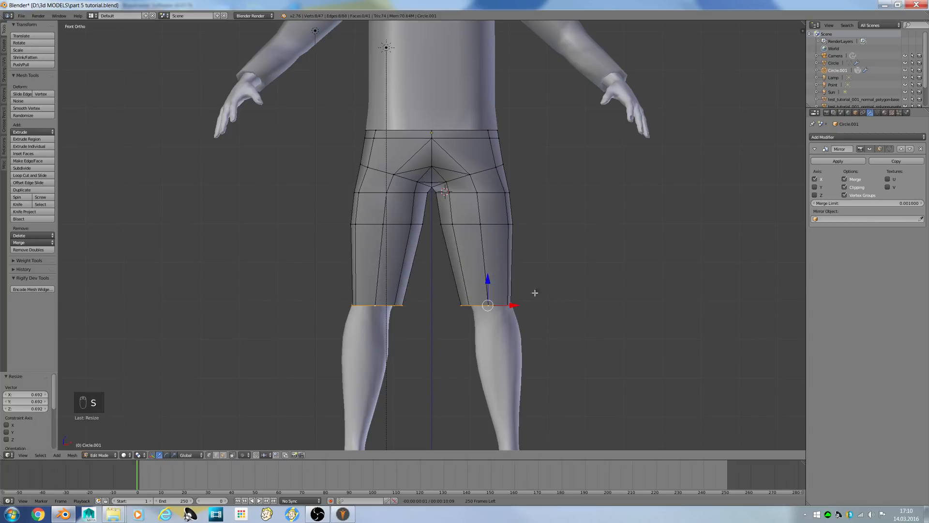
Center the new knee loops around the legs by shifting them 0.010 along X, rescaling them slightly, and moving them 0.015 along Y
left_click_drag(524, 306, 525, 305)
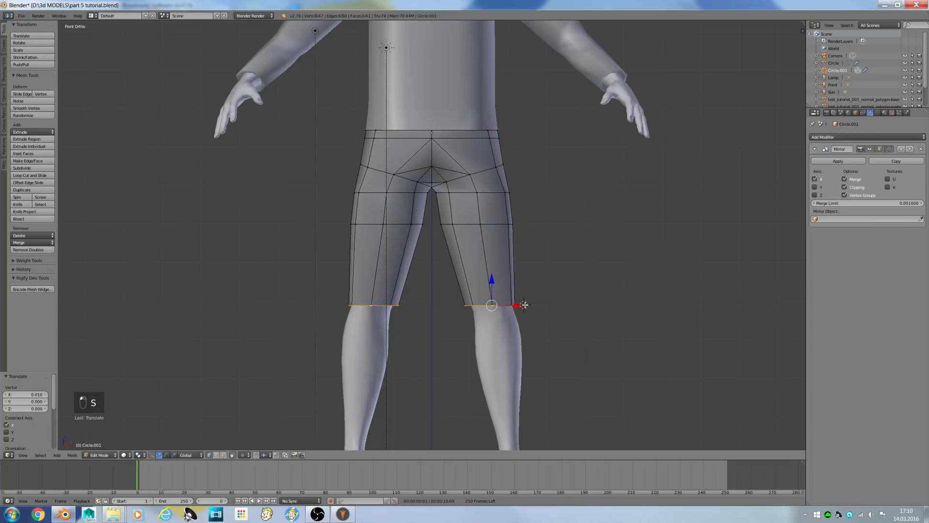
key("s")
left_click(522, 306)
middle_click_drag(522, 305, 444, 311)
left_click_drag(453, 318, 459, 318)
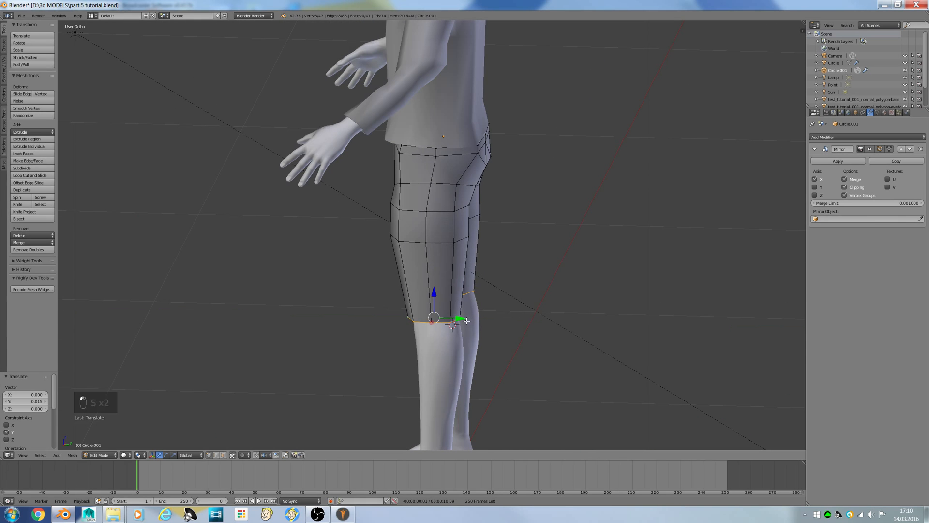
middle_click_drag(441, 293, 516, 276)
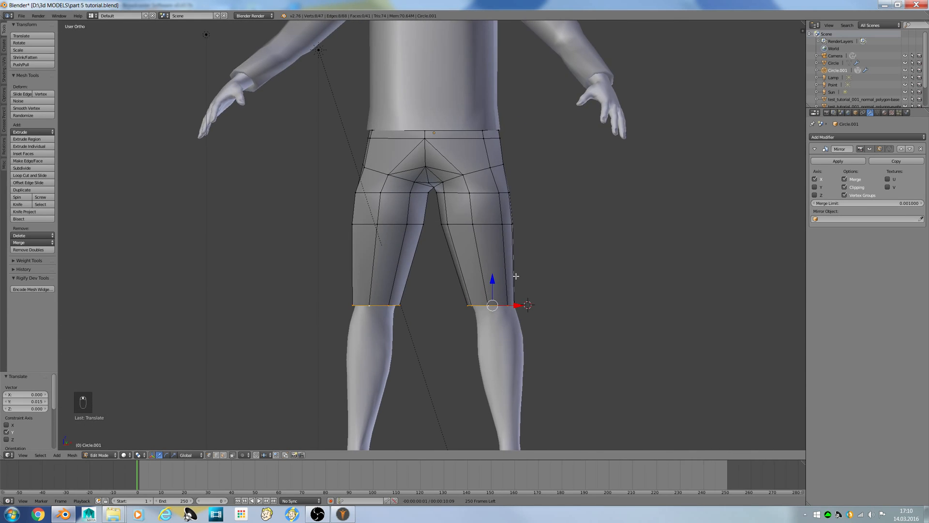
Leave editing of the shorts and open the character's body mesh for editing with the lower legs in front view
key("KP_1")
key("Tab")
scroll(561, 224, "down", 3, "shift")
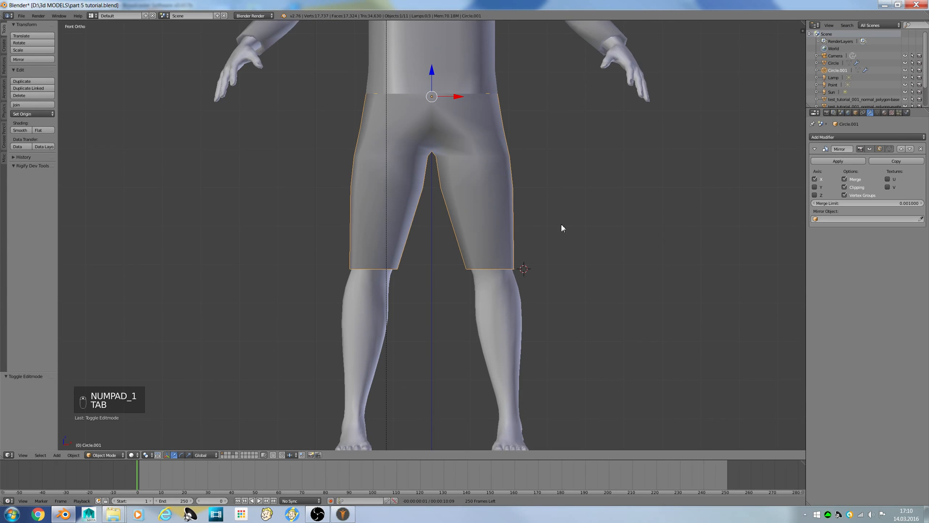
right_click(495, 297)
key("Tab")
left_click(569, 297)
scroll(560, 300, "down", 2, "shift")
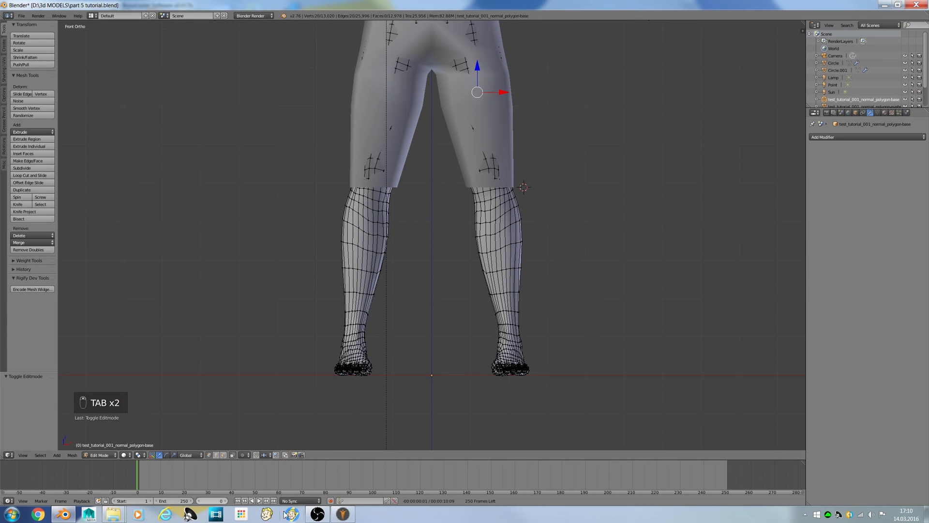
left_click(310, 514)
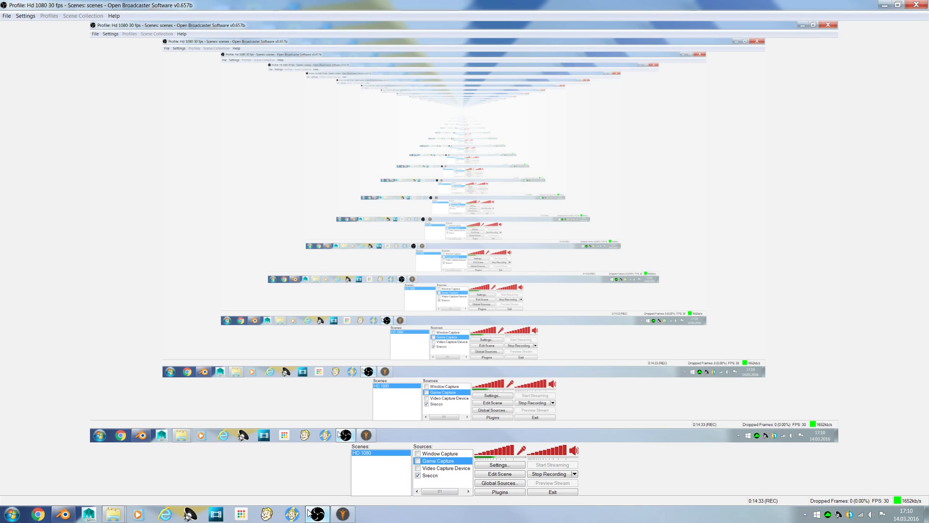
left_click(310, 513)
Select the horizontal edge loop just above one ankle of the body mesh and snap the 3D cursor to it
scroll(465, 365, "up", 6)
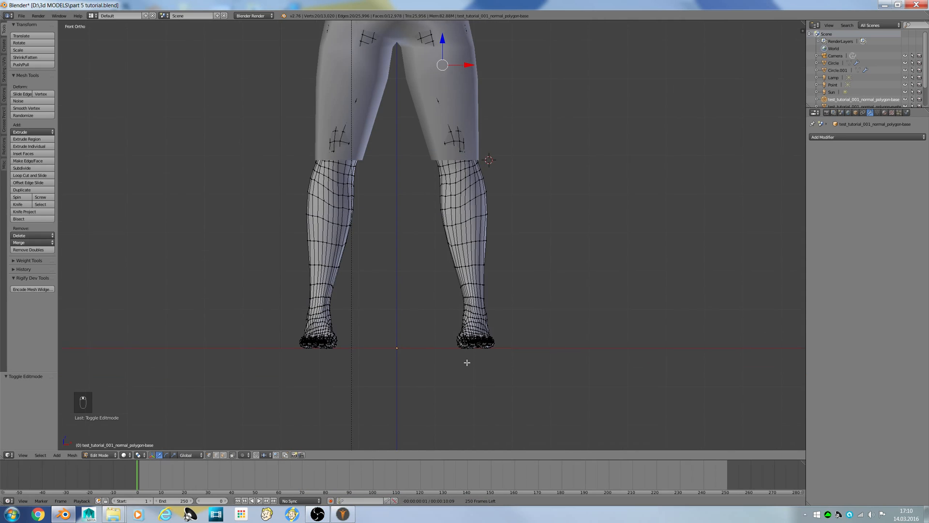
right_click(524, 365, "alt")
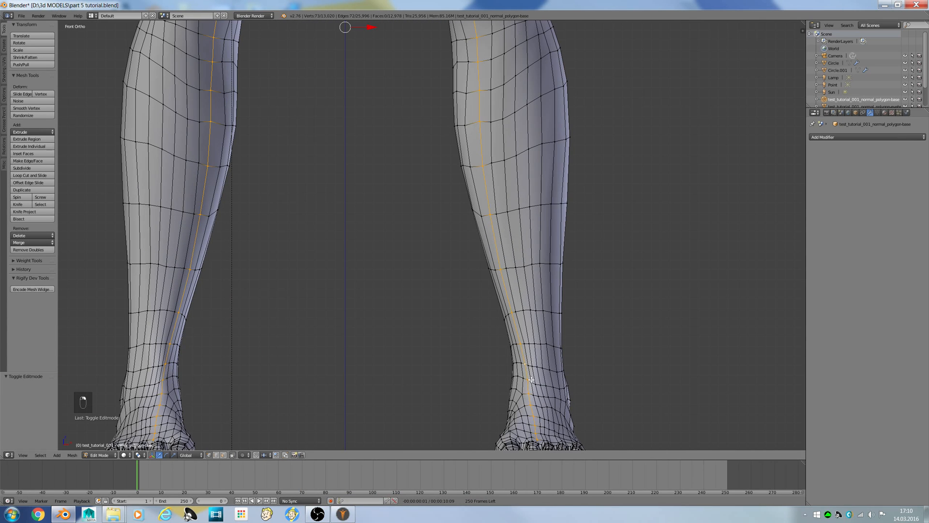
right_click_drag(531, 380, 539, 367, "alt")
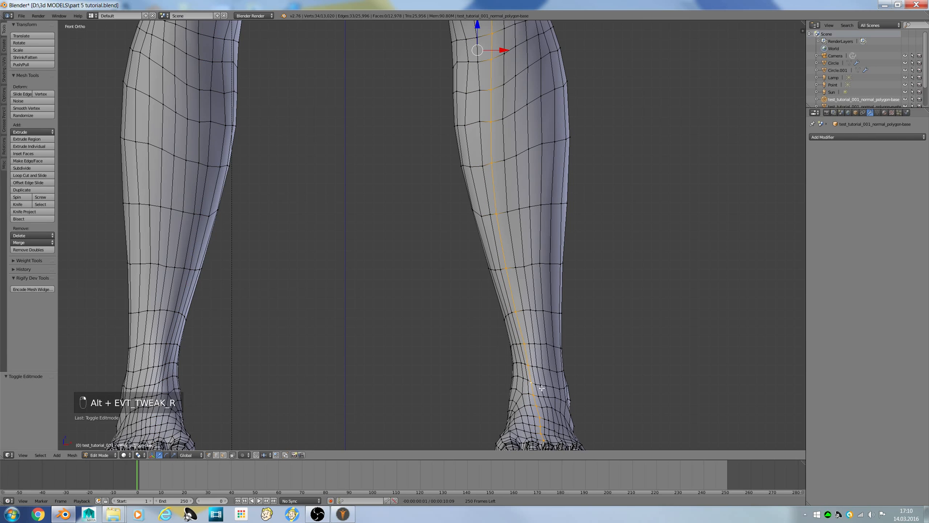
right_click(550, 386, "alt")
middle_click_drag(550, 386, 485, 378)
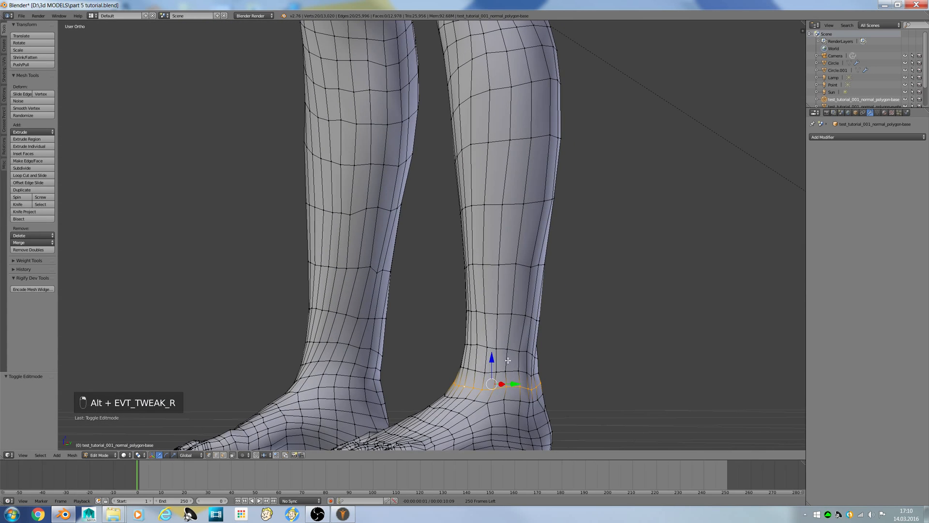
right_click(500, 348, "alt")
key("shift+s")
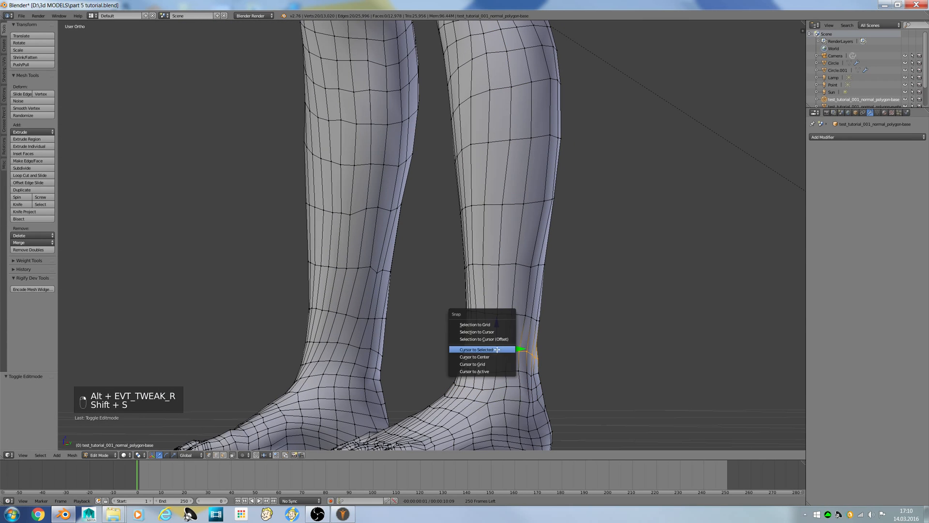
left_click(504, 351)
Extrude the shorts' knee-level hem loop and snap it to the 3D cursor at the ankle with offset, keeping its shape
key("Tab")
scroll(470, 279, "down", 2)
scroll(469, 279, "down", 3)
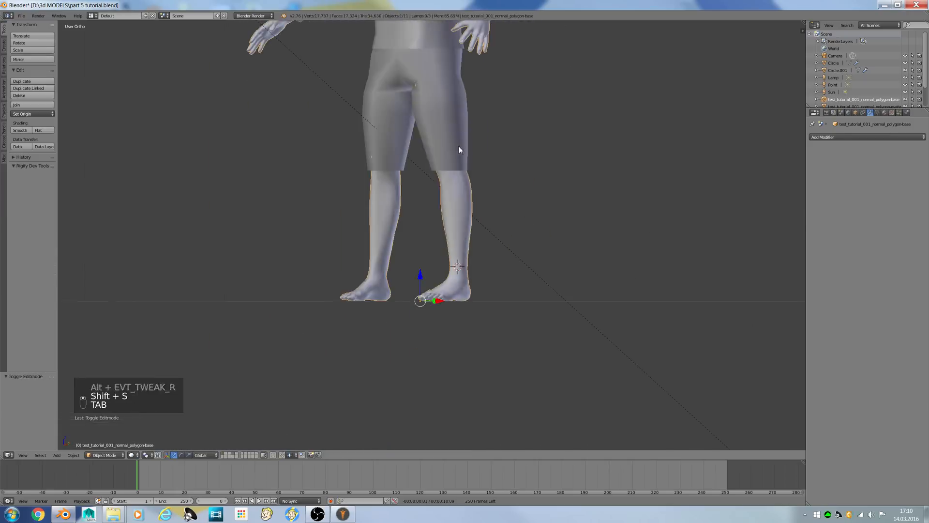
right_click(458, 146)
key("Tab")
key("e")
left_click(460, 170)
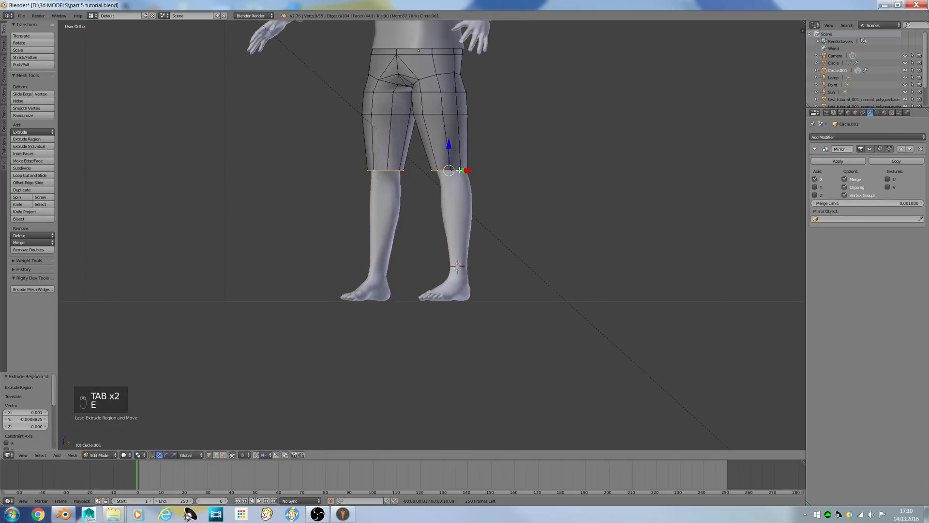
key("shift+s")
left_click(459, 163)
Scale the trouser hem loops at the ankles by 0.795 to narrow the leg openings
key("KP_1")
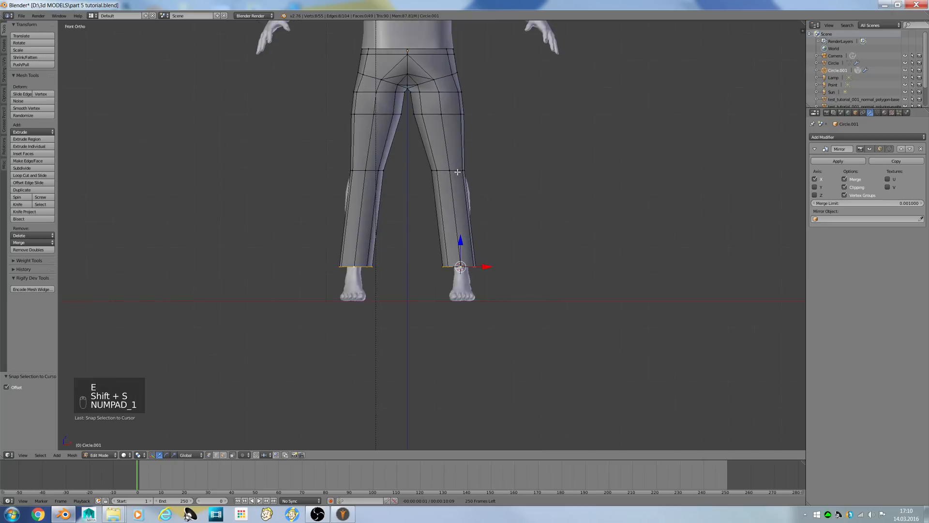
key("d")
key("d")
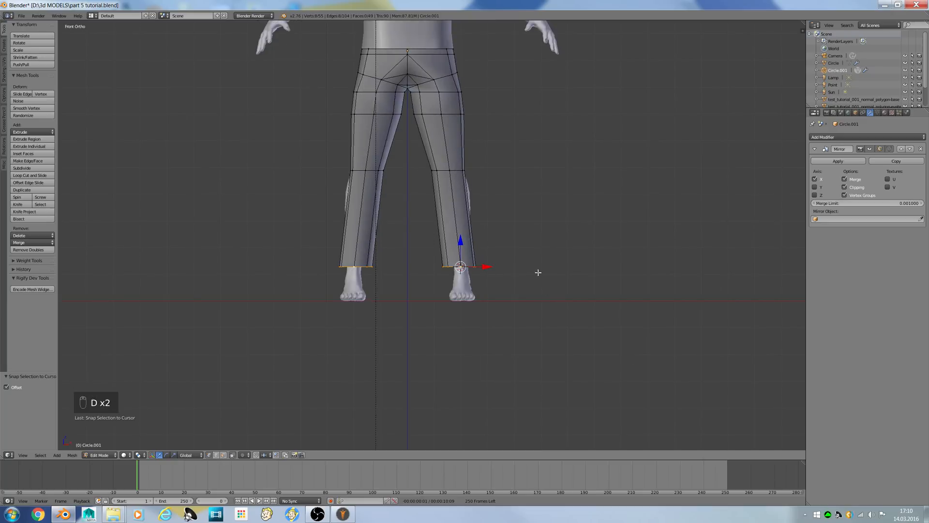
key("s")
left_click(519, 265)
Add an edge loop around the upper calves of the trousers, shift it slightly outward along X, and scale it by 1.151
right_click(446, 166, "alt")
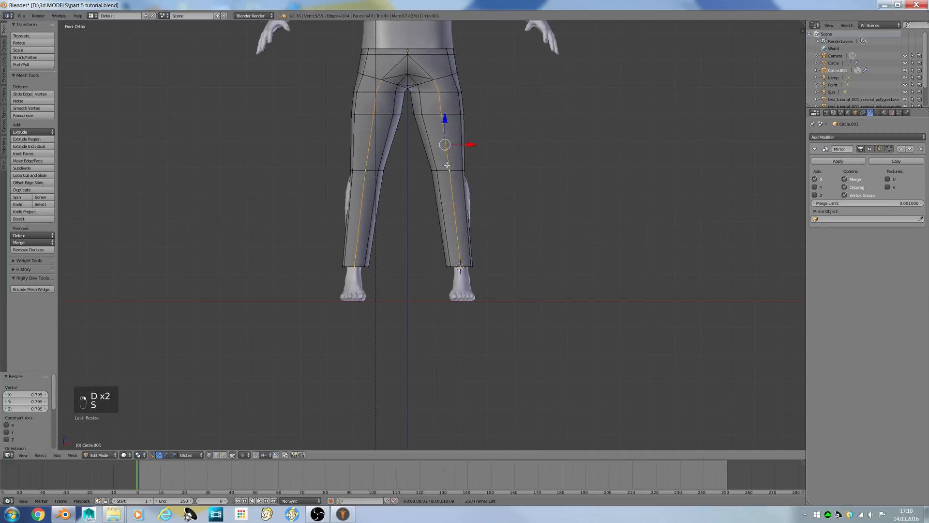
right_click(446, 173, "alt")
key("ctrl+r")
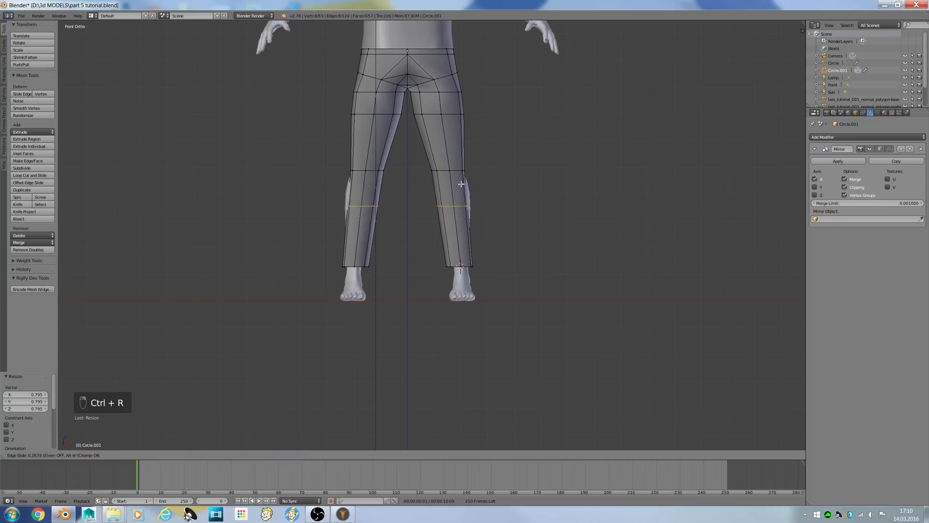
left_click(476, 201)
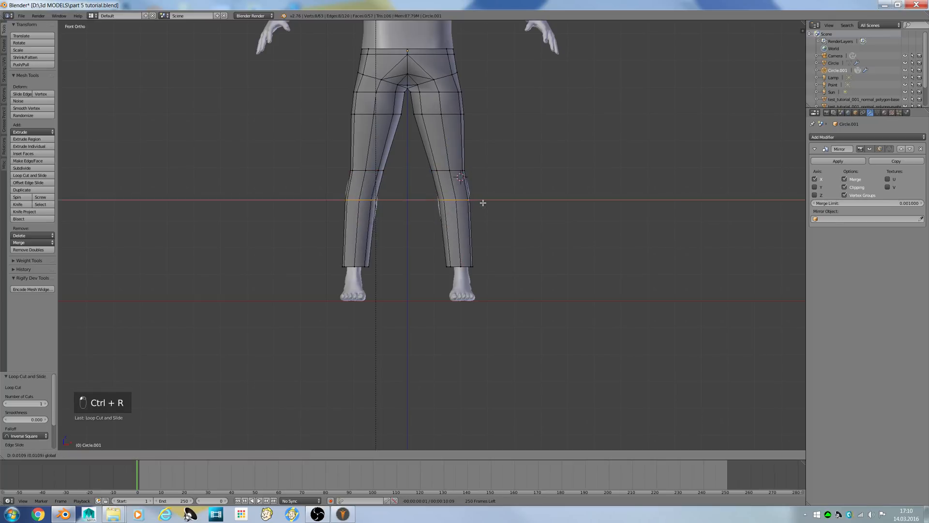
left_click(481, 202)
key("s")
left_click(501, 205)
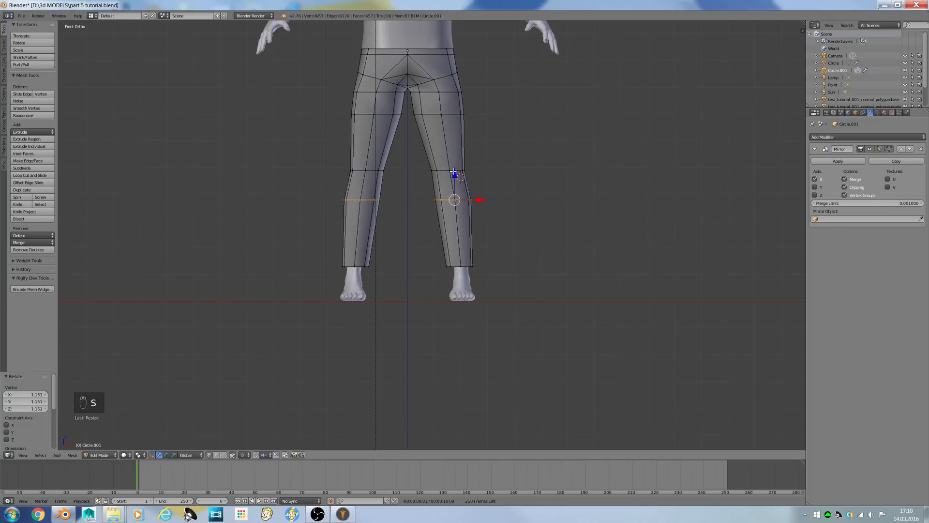
Scale the trousers' knee loop by 1.138 to widen it around the knees
right_click(454, 172, "alt")
key("s")
left_click(489, 183)
Shift the trousers' ankle hem loop 0.011 along Y in wireframe side view to center it around the ankle
key("z")
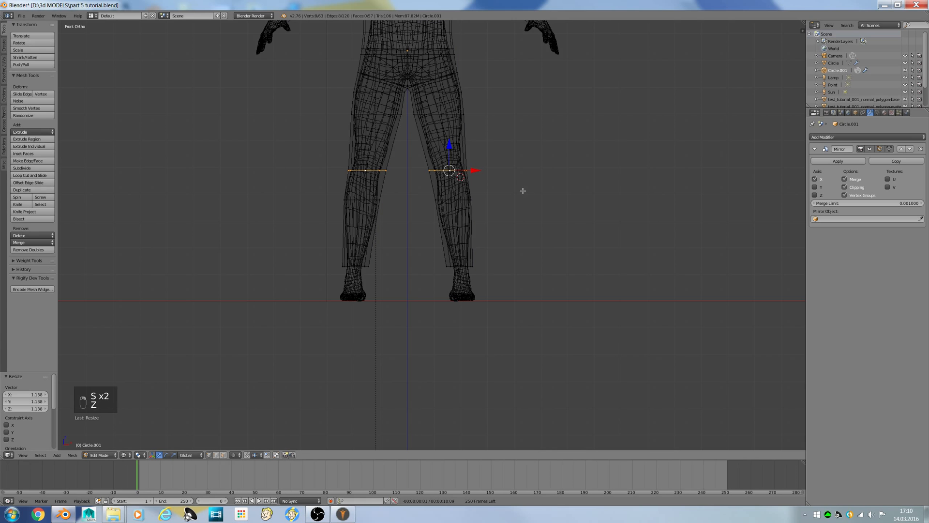
key("KP_3")
scroll(523, 184, "down", 2, "ctrl")
scroll(369, 207, "up", 6)
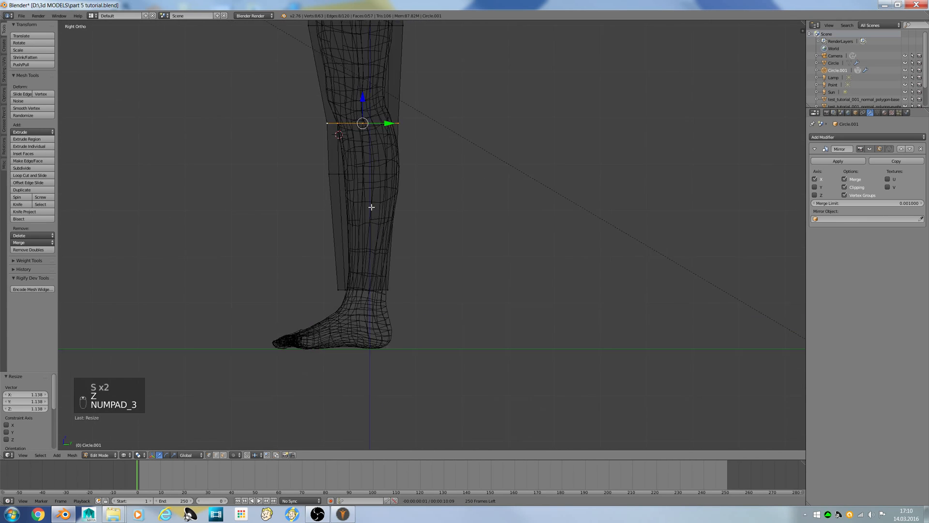
scroll(371, 203, "down", 5, "ctrl")
scroll(355, 197, "up", 8, "shift")
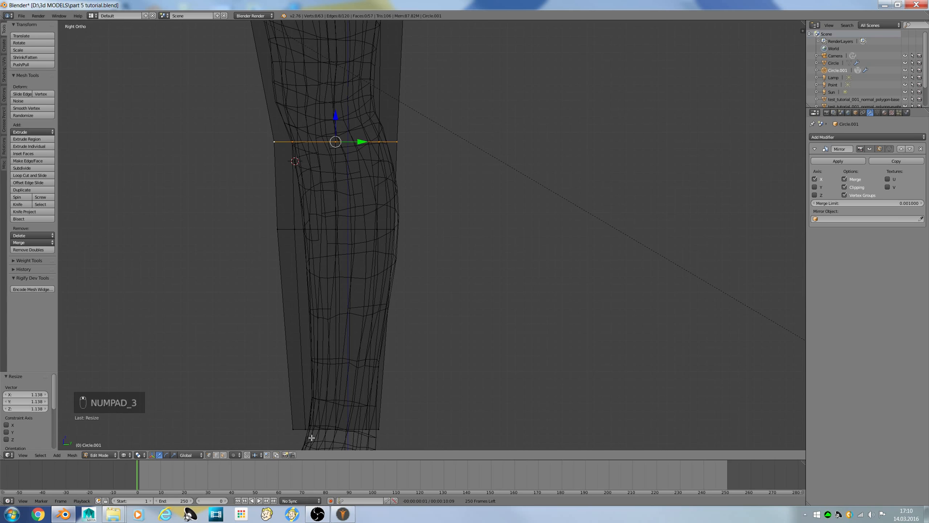
right_click(306, 431, "alt")
left_click_drag(362, 431, 372, 433)
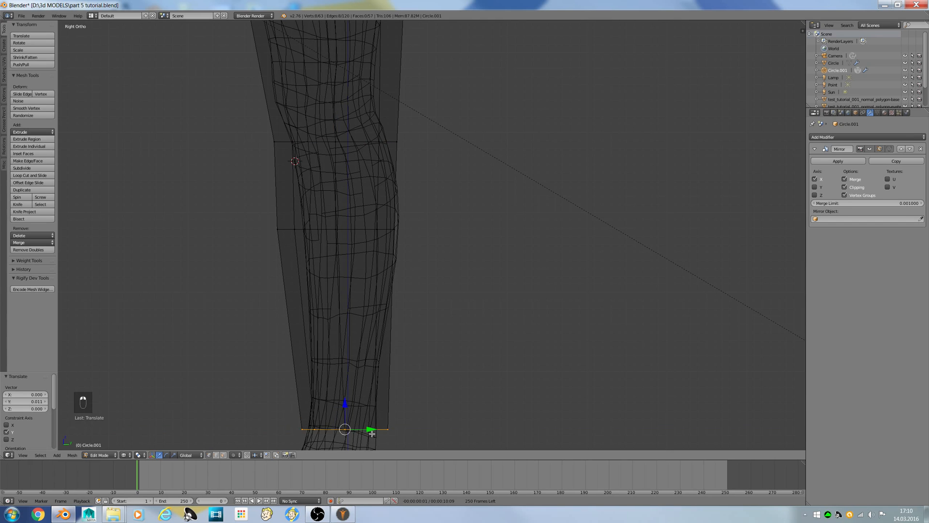
Scale the calf loop by 0.871 and move it 0.023 along Y so it encloses the calf
right_click(291, 222, "alt")
right_click(293, 228, "alt")
key("s")
left_click(381, 229)
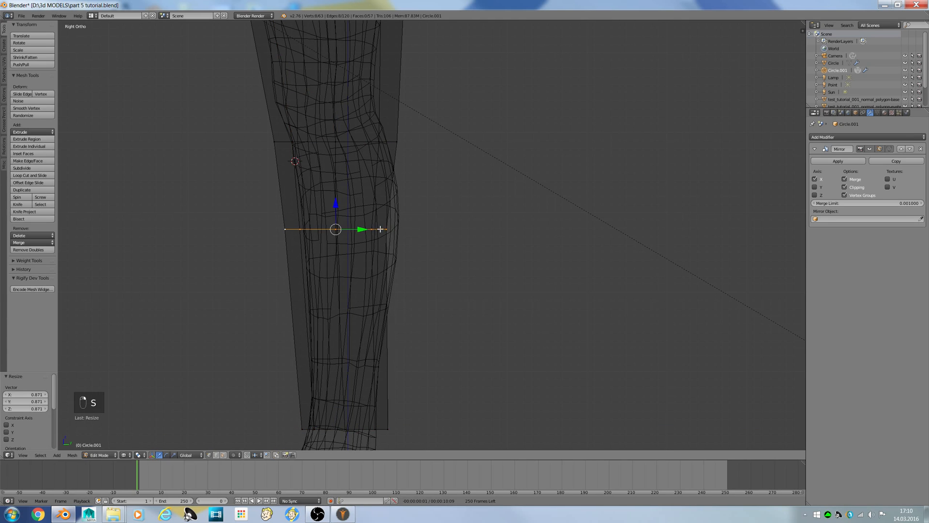
left_click_drag(372, 228, 389, 229)
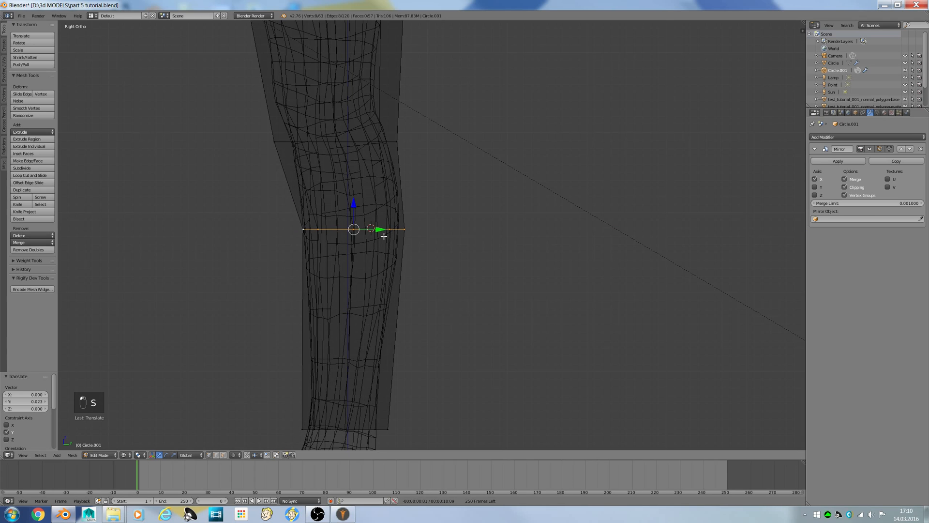
Refit the knee loop in side view by resizing it, shifting it along Y, and scaling it by 1.131
middle_click_drag(336, 199, 289, 199, "shift")
right_click(255, 144, "alt")
key("s")
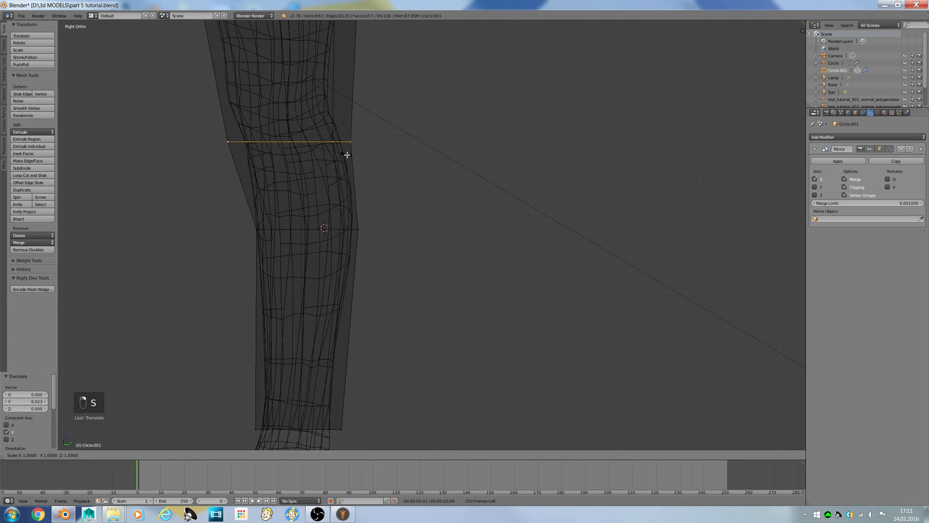
left_click(332, 154)
left_click_drag(307, 145, 353, 147)
key("s")
left_click(365, 153)
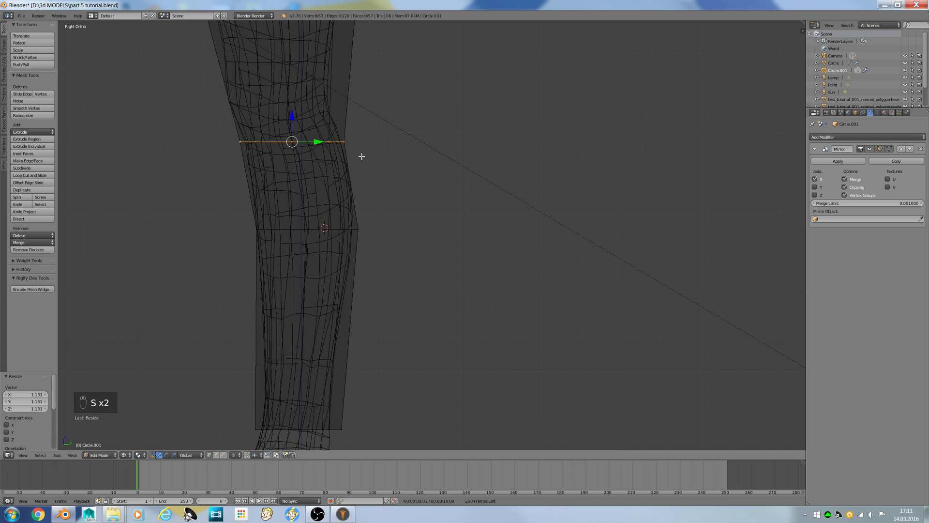
Add an edge loop around the lower thigh just above the knee loop in wireframe side view
key("KP_1")
key("z")
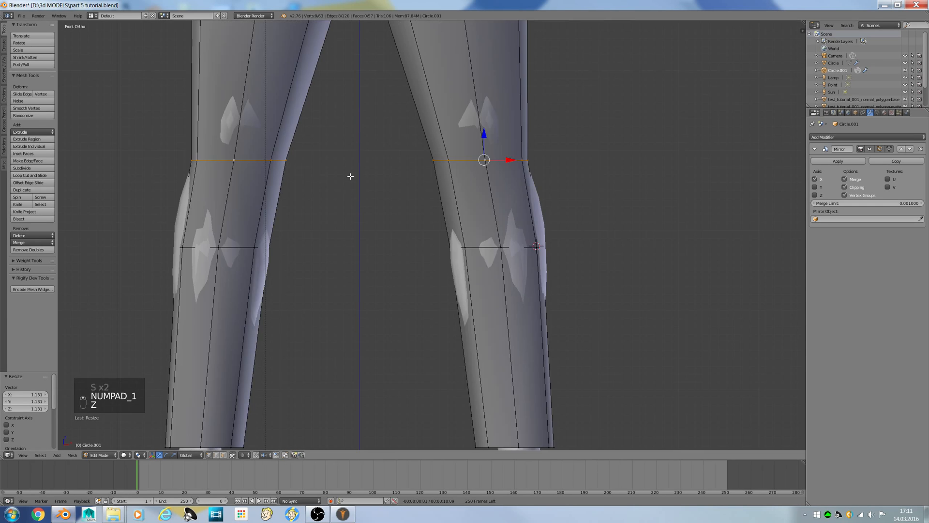
mouse_move(350, 176)
middle_mouse_down()
mouse_move(413, 190)
mouse_move(405, 199)
middle_mouse_up()
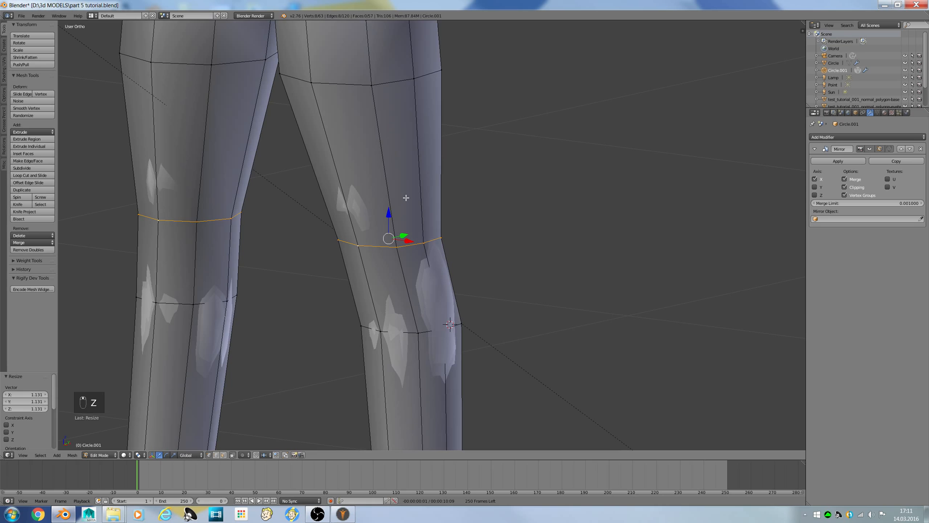
key("KP_3")
key("z")
scroll(306, 236, "up", 3, "shift")
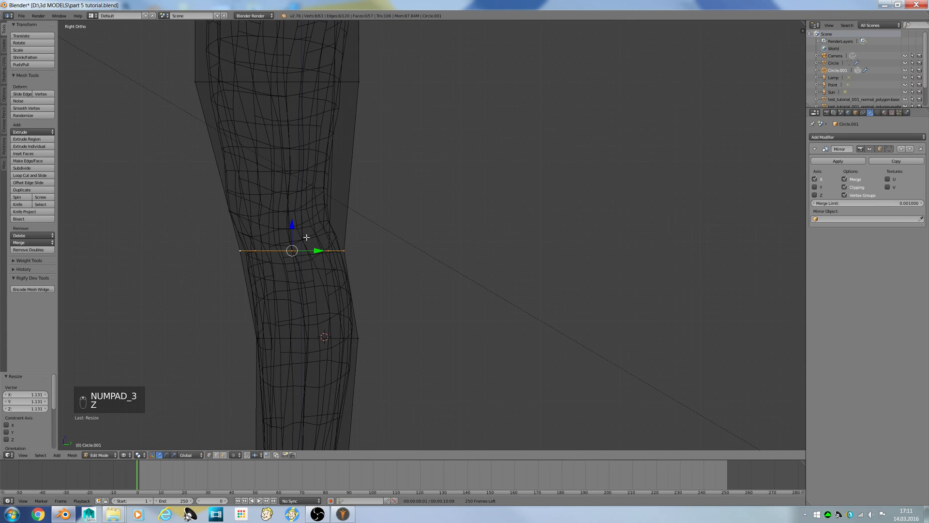
key("ctrl+r")
left_click(245, 213)
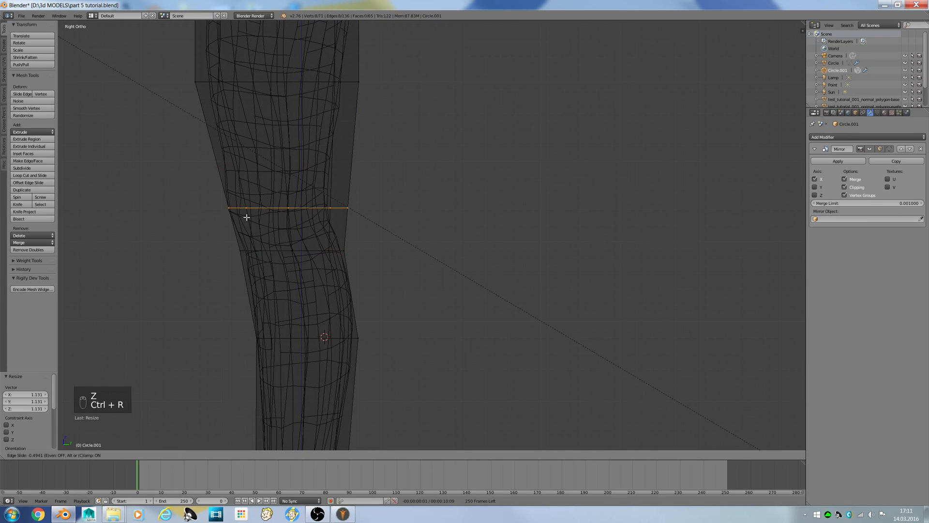
left_click(248, 213)
Fit the new lower-thigh loop around the leg by shifting it along Y and scaling it by 0.917
key("s")
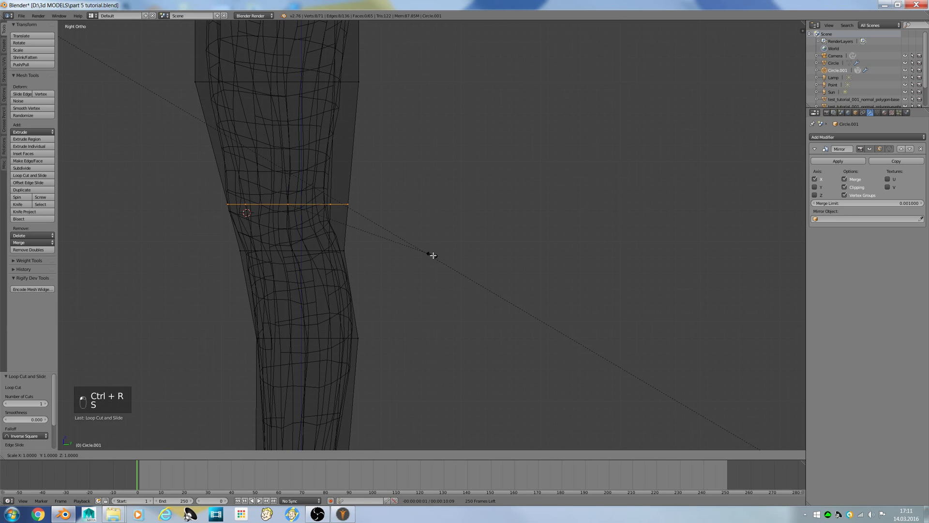
left_click(431, 255)
left_click_drag(306, 199, 296, 199)
key("s")
left_click(333, 225)
scroll(333, 226, "down", 1)
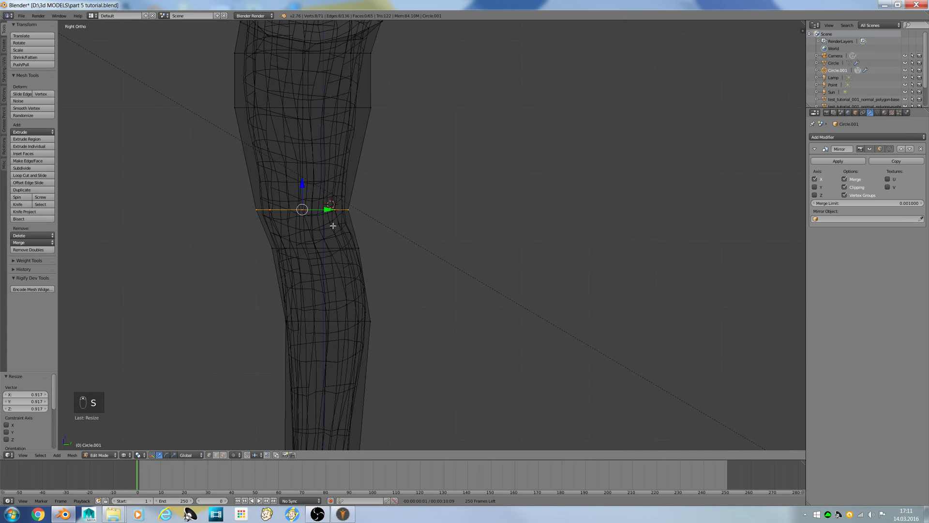
Deselect everything, preview the trousers' fit in rendered shading, and return to a shaded editing display
key("Tab")
scroll(320, 305, "down", 2)
key("Tab")
key("a")
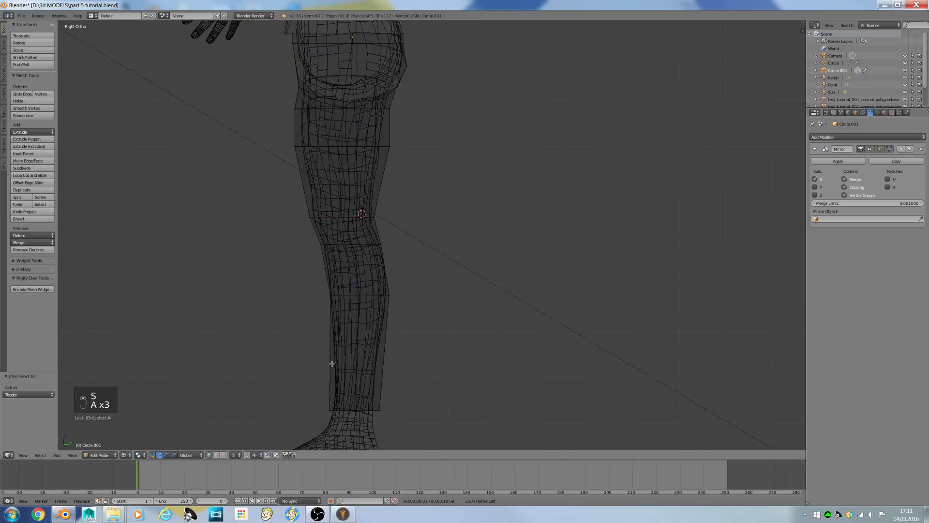
key("z")
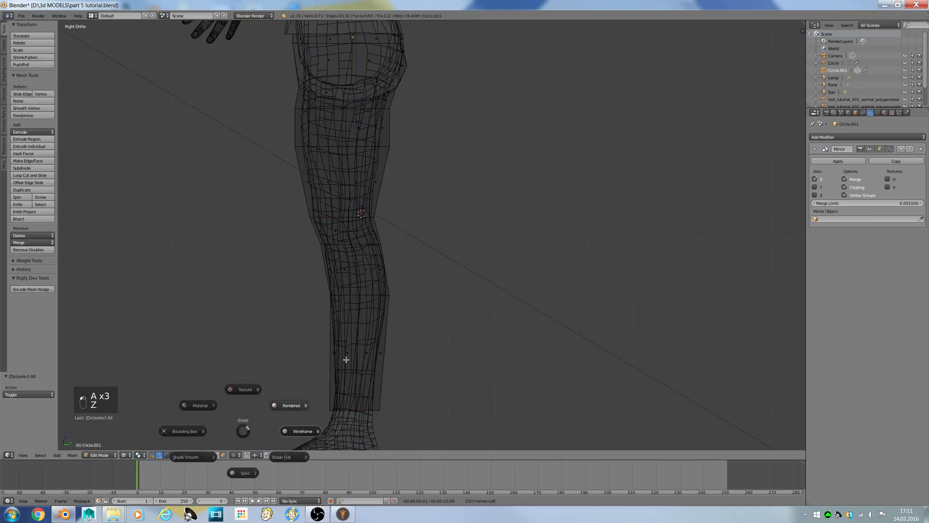
left_click(341, 357)
scroll(329, 368, "down", 2)
right_click(329, 373)
key("less")
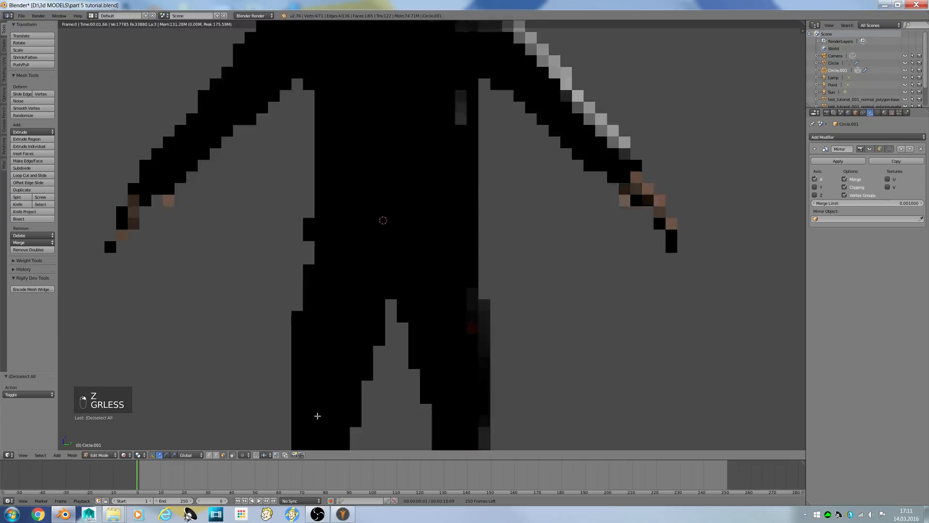
left_click(130, 456)
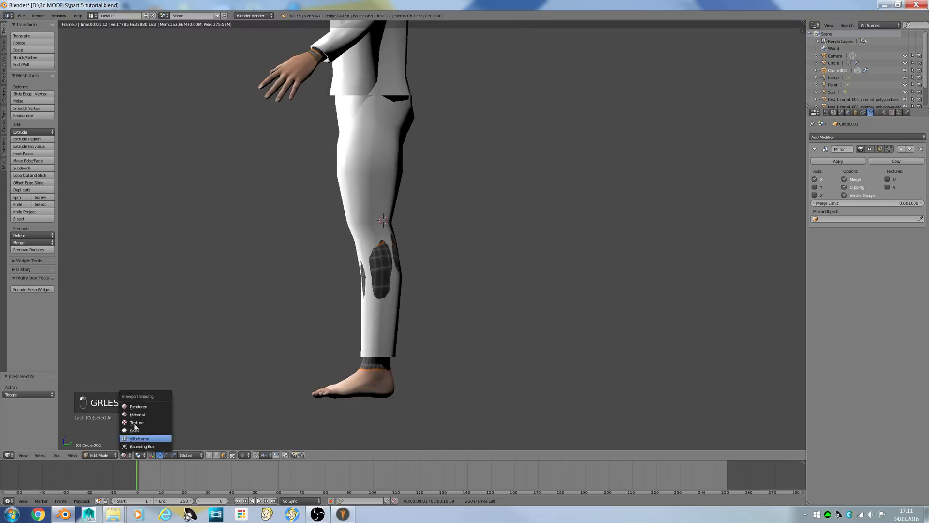
left_click(136, 417)
key("a")
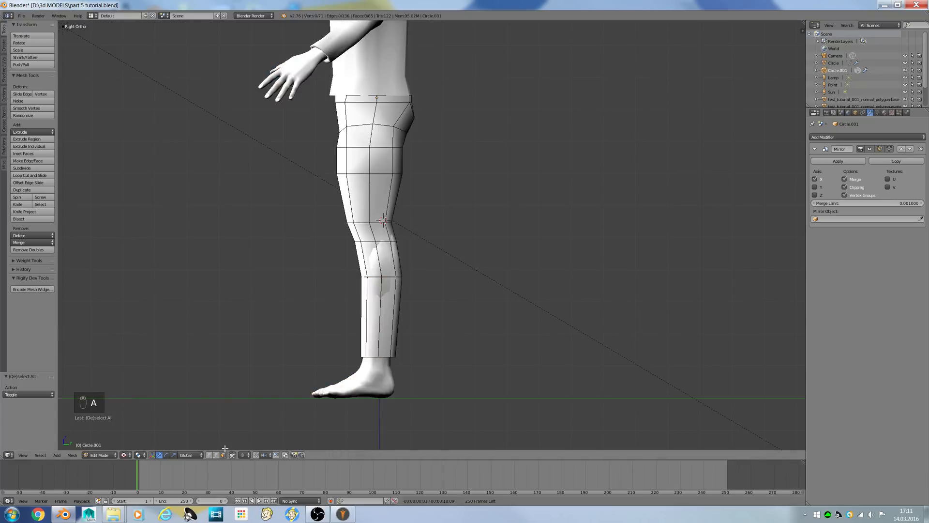
Hide the trousers' face loops from the knee down, then reveal them again and clear the selection
right_click(366, 325, "alt")
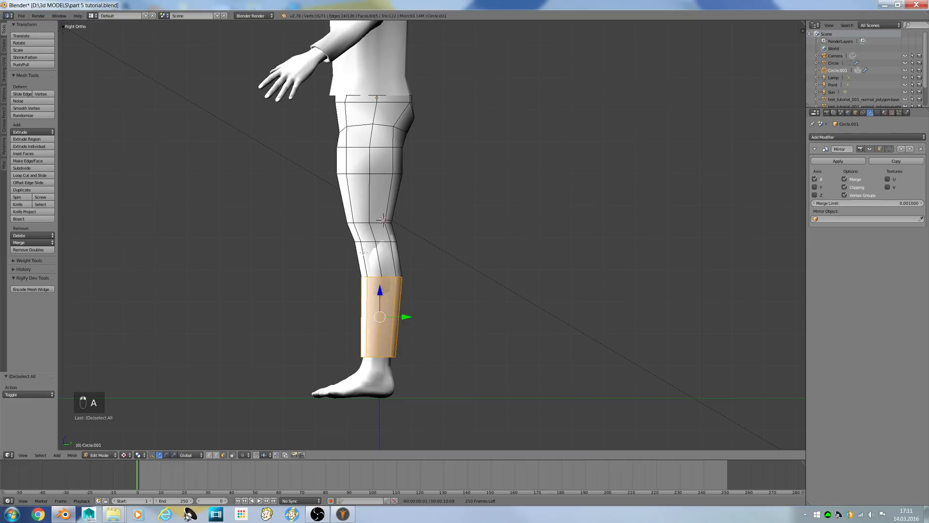
right_click(362, 251, "alt+shift")
right_click(362, 231, "alt+shift")
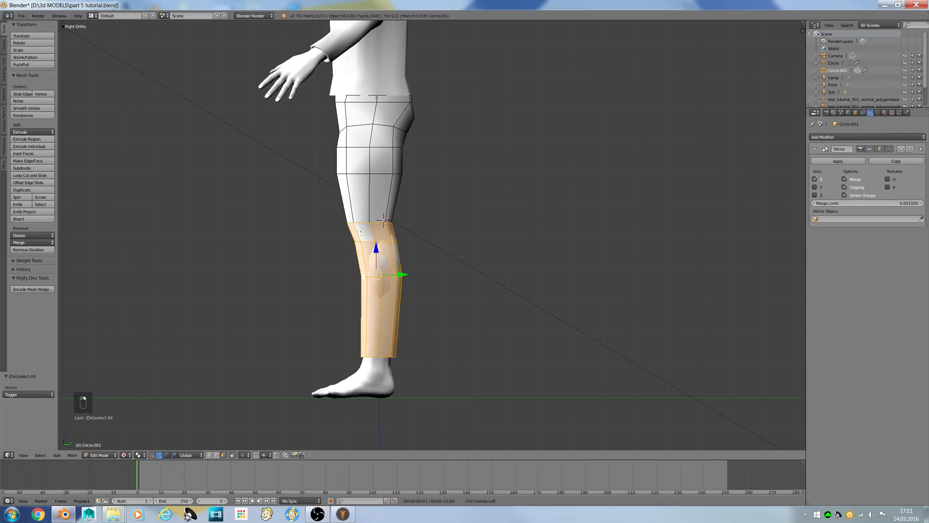
key("h")
scroll(360, 226, "up", 3)
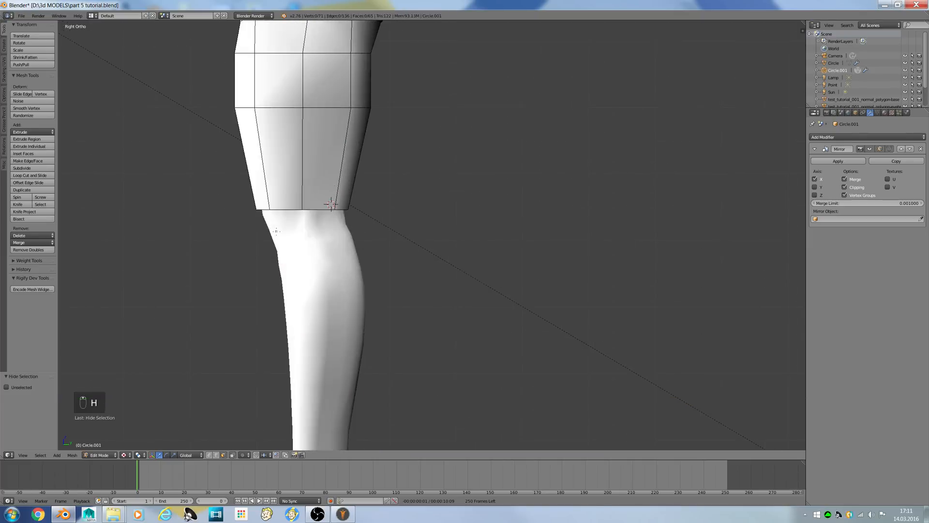
key("alt+h")
key("a")
Add one edge loop centered in the knee section and another just above the knee in wireframe view
key("z")
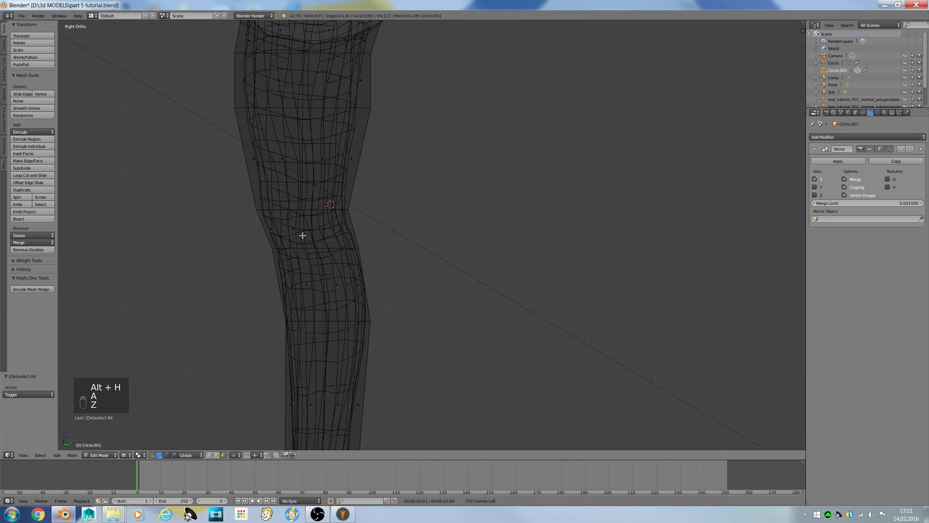
key("ctrl+r")
left_click(296, 231)
right_click(297, 232)
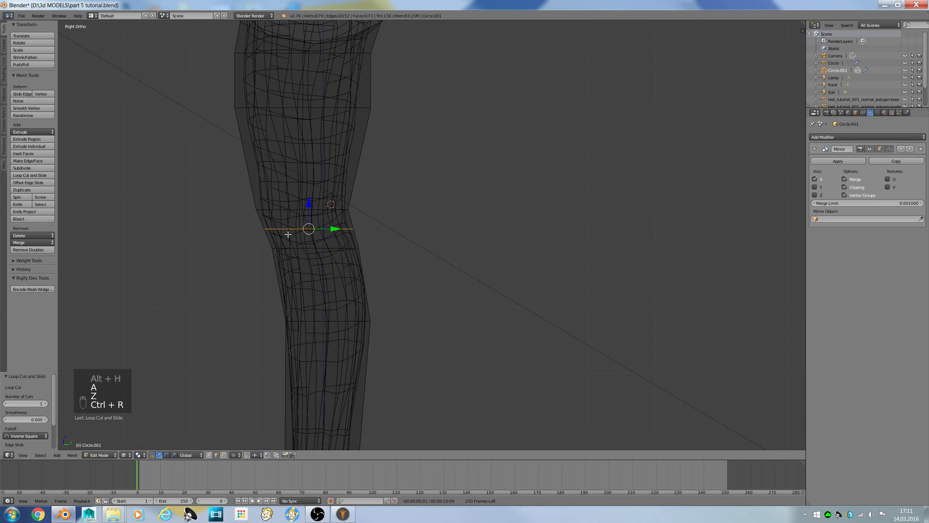
key("ctrl+r")
left_click(257, 182)
double_click(244, 221)
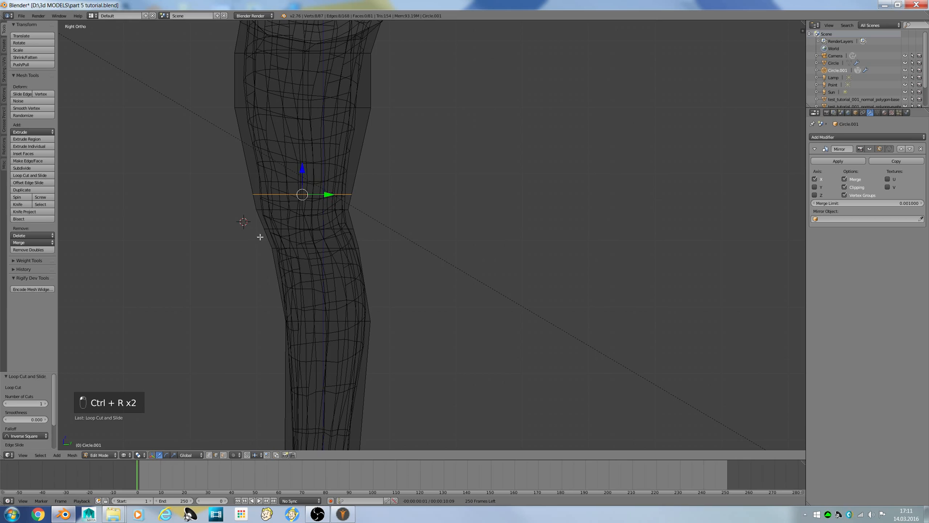
Shift the two edge loops in the knee section about -0.005 along Y to follow the leg
right_click(275, 228, "alt")
left_click_drag(324, 232, 346, 251)
right_click(319, 246, "alt")
key("less")
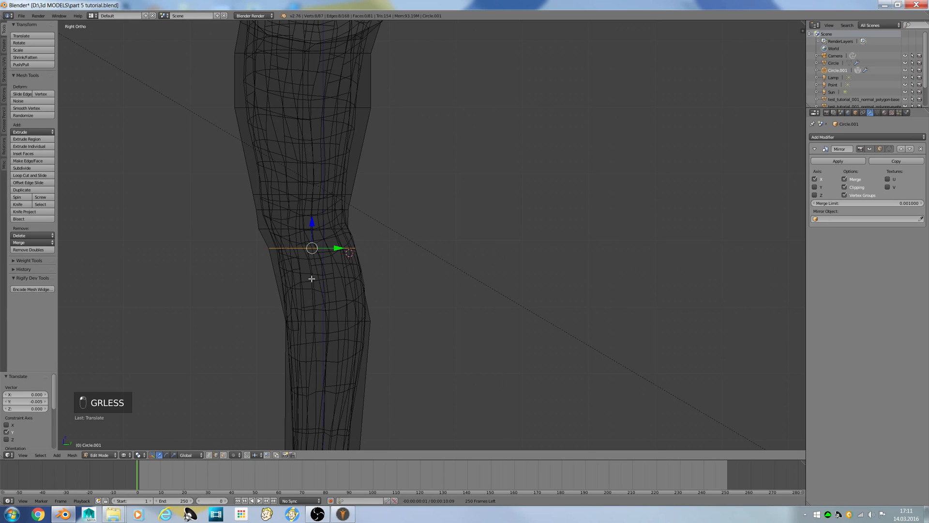
Put the trousers back in Object Mode with solid shading and inspect where the legs poke through
key("Tab")
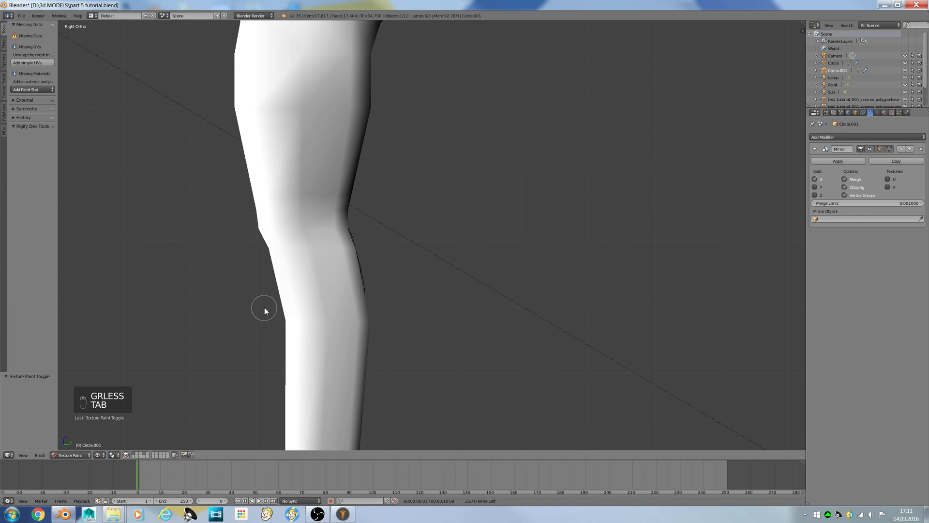
key("z")
mouse_move(254, 310)
middle_mouse_down()
mouse_move(310, 310)
mouse_move(305, 318)
middle_mouse_up()
key("z")
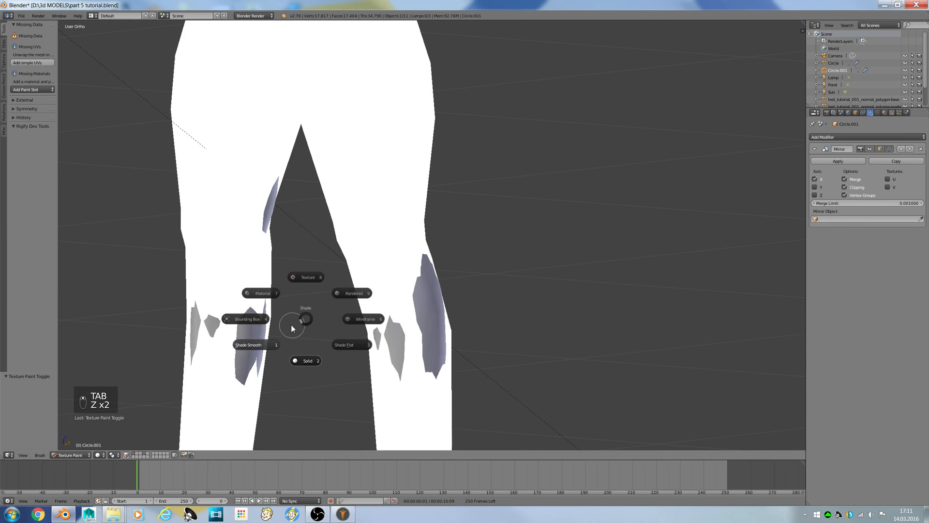
left_click(308, 364)
scroll(309, 364, "down", 2)
scroll(308, 364, "down", 1)
key("Tab")
left_click(233, 346)
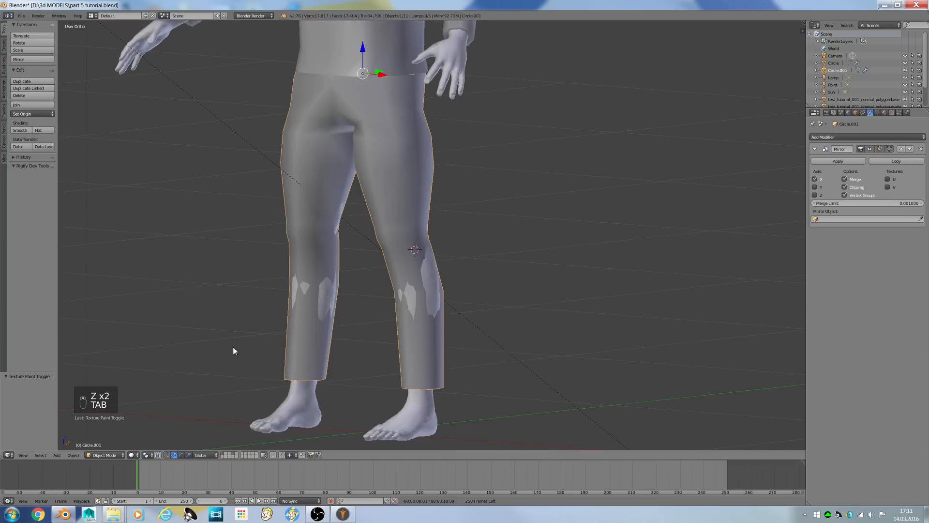
right_click(299, 335)
right_click(289, 367)
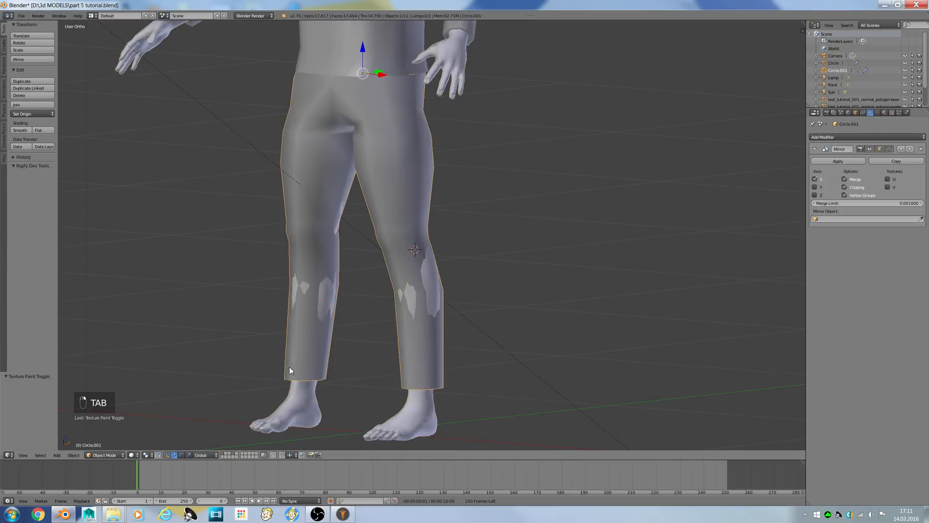
Scale the trousers' upper-calf loop by 1.087 in front view, working in Edit Mode
key("KP_1")
scroll(296, 277, "up", 6, "shift")
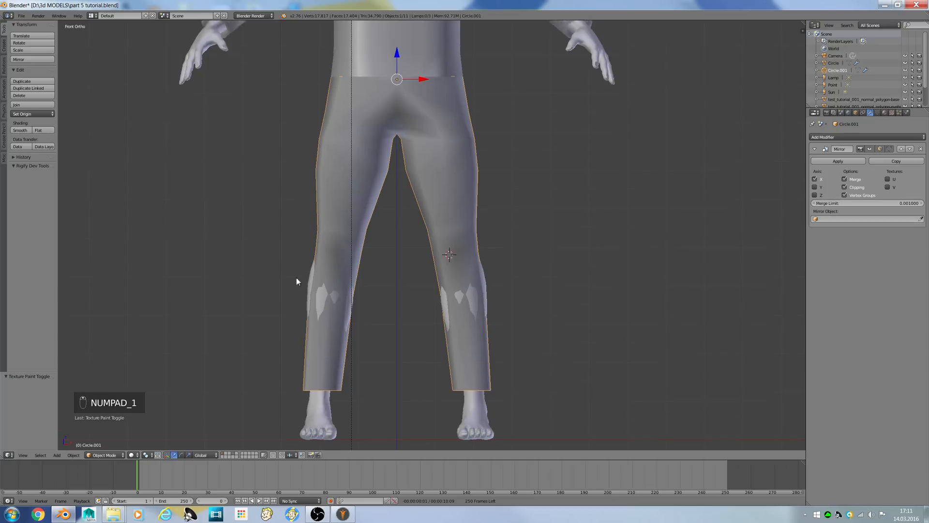
key("Tab")
left_click(398, 356)
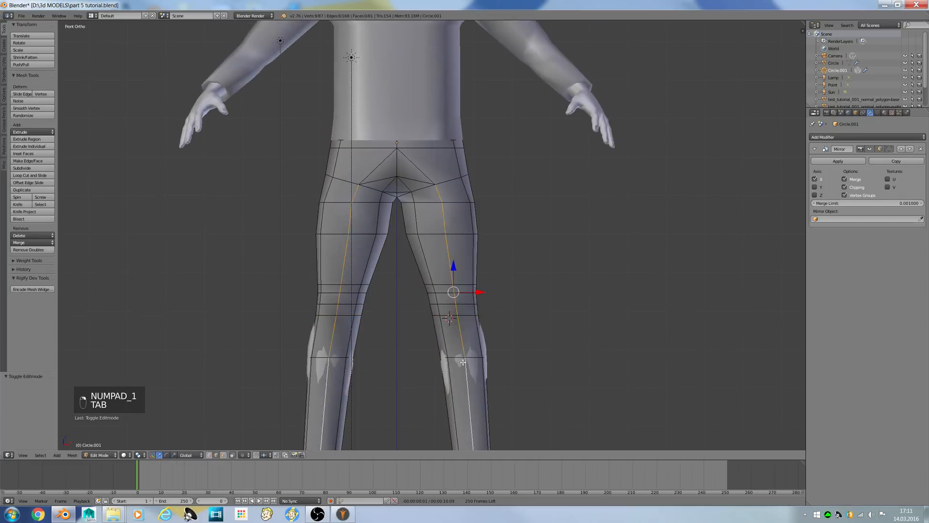
key("s")
left_click(515, 355)
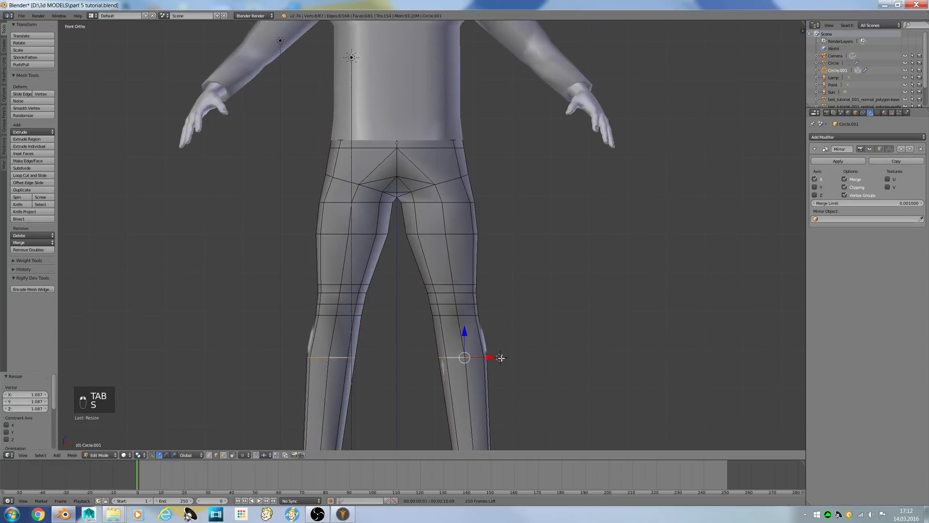
Add an edge loop centered between knee and calf, shift it slightly along X, and enlarge it to about 1.09
key("ctrl+r")
left_click(475, 336)
right_click(475, 337)
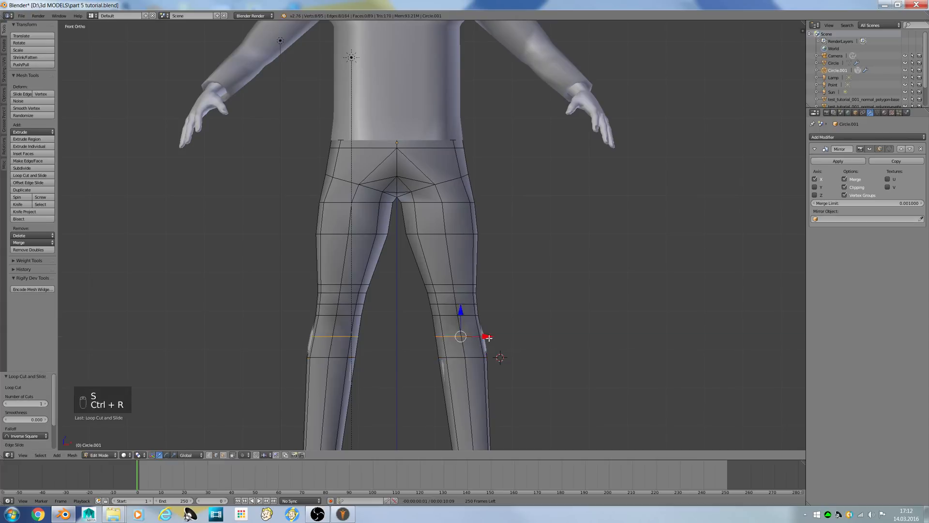
left_click_drag(486, 337, 489, 338)
key("s")
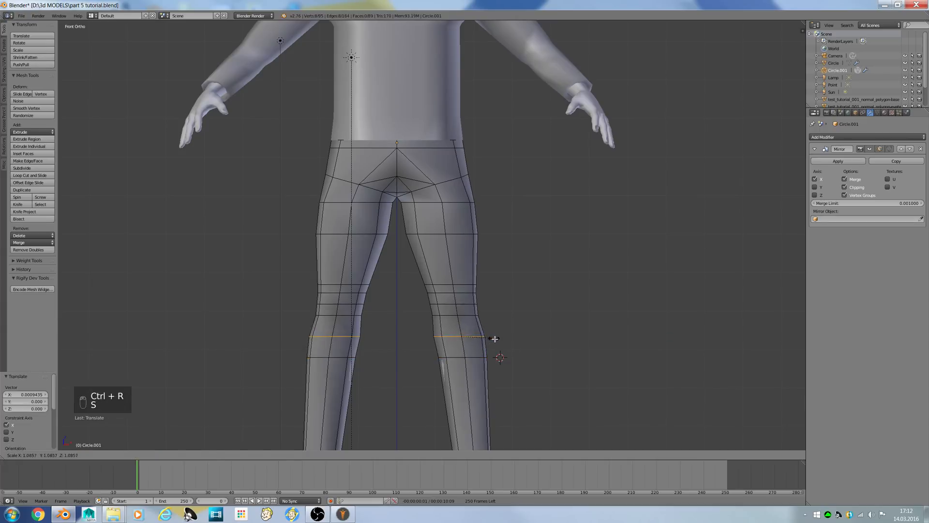
left_click(494, 339)
Shift the upper-calf loop slightly along Z and nudge a single edge on the outer side of the calf
right_click(456, 359, "alt")
left_click_drag(465, 341, 465, 345)
middle_click_drag(464, 344, 373, 389)
right_click(411, 399)
key("ctrl+z")
left_click_drag(352, 391, 352, 392)
middle_click_drag(347, 405, 338, 409)
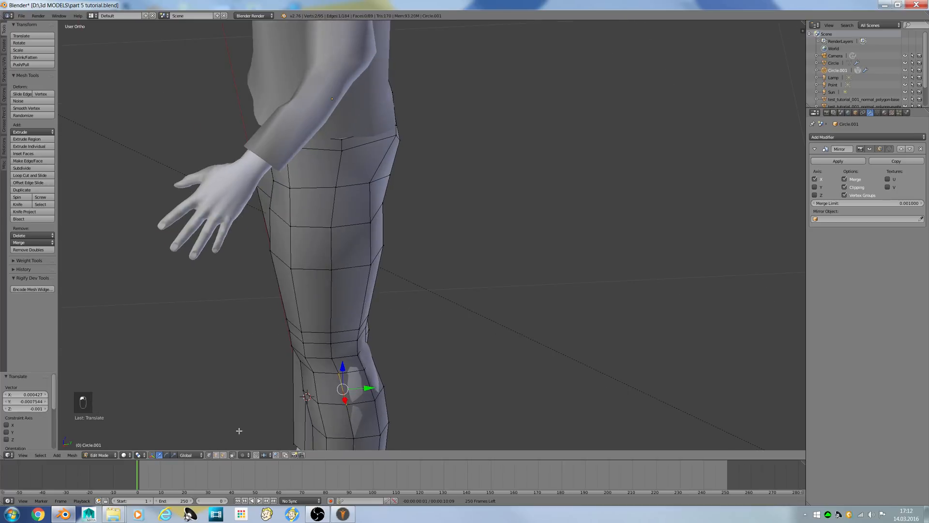
Move the edge at the back of the leg just below the knee 0.005 along Y
middle_click_drag(378, 368, 349, 360)
left_click_drag(372, 346, 374, 347)
middle_click_drag(347, 362, 337, 349)
scroll(336, 349, "up", 2)
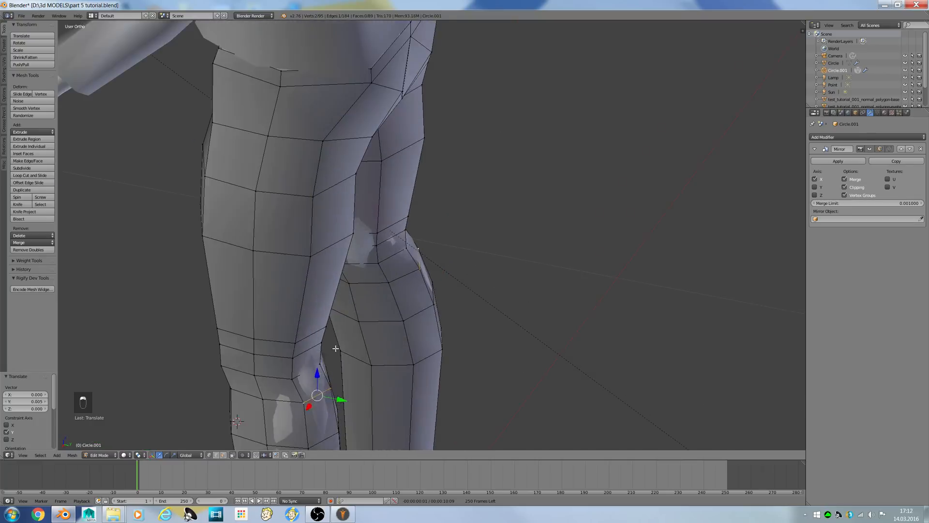
Select the next edge up at the back of the knee and move it 0.005 along Y
right_click(299, 368)
right_click(297, 372)
right_click(324, 368, "shift")
key("ctrl+z")
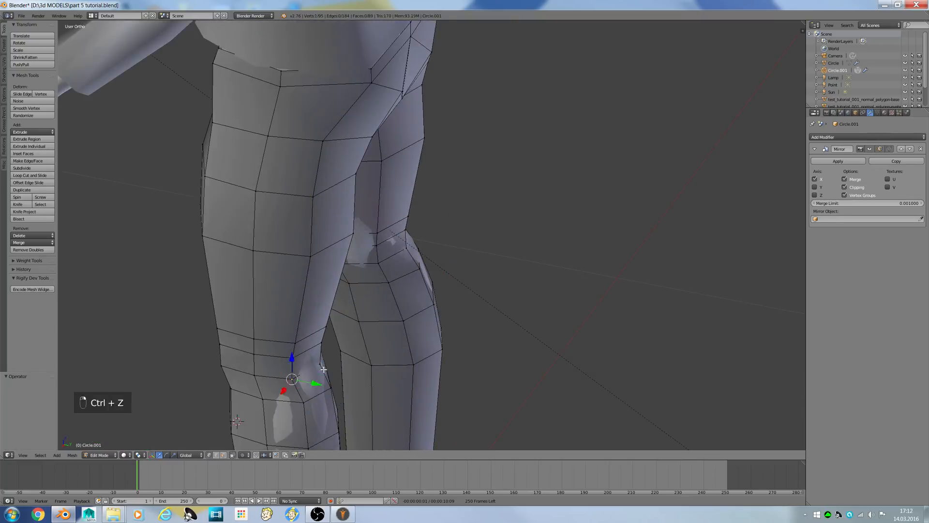
right_click(321, 366, "shift")
left_click_drag(326, 371, 329, 371)
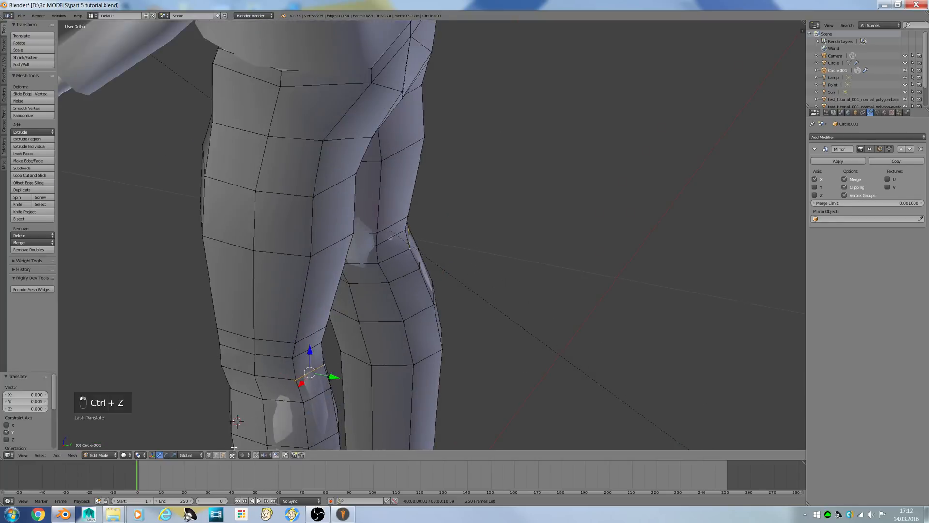
Push the vertical edge on the outer side below the knee 0.004 along X to cover the leg
right_click(267, 444)
right_click(264, 399, "shift")
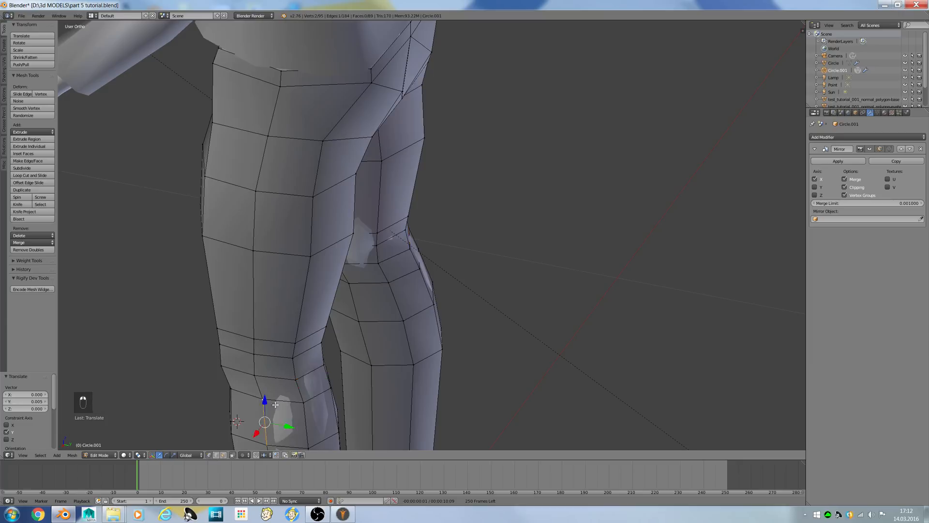
scroll(305, 397, "down", 1)
left_click_drag(286, 403, 312, 429)
scroll(299, 421, "down", 1)
Select a single vertex on the outer back of the knee and nudge it along X
right_click(319, 419)
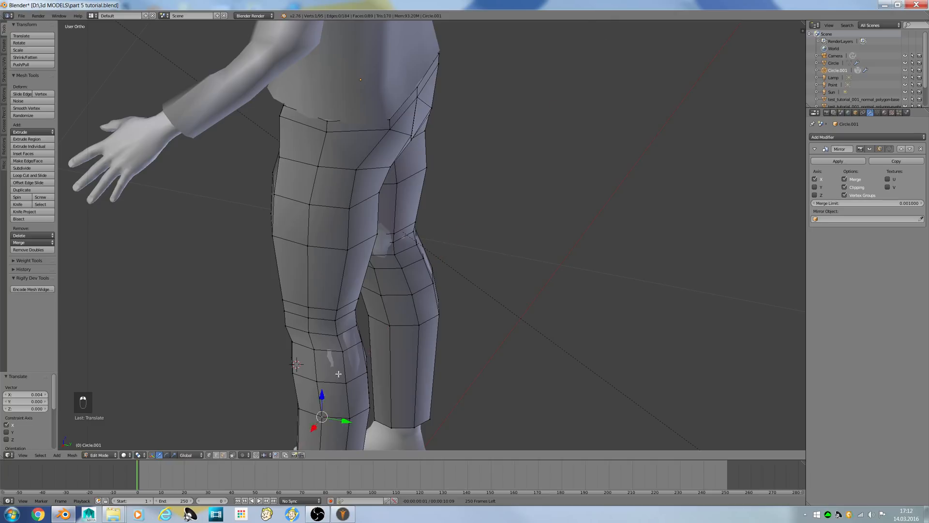
right_click(344, 355)
left_click_drag(336, 361, 335, 363)
scroll(347, 349, "up", 1)
middle_click_drag(347, 350, 328, 352)
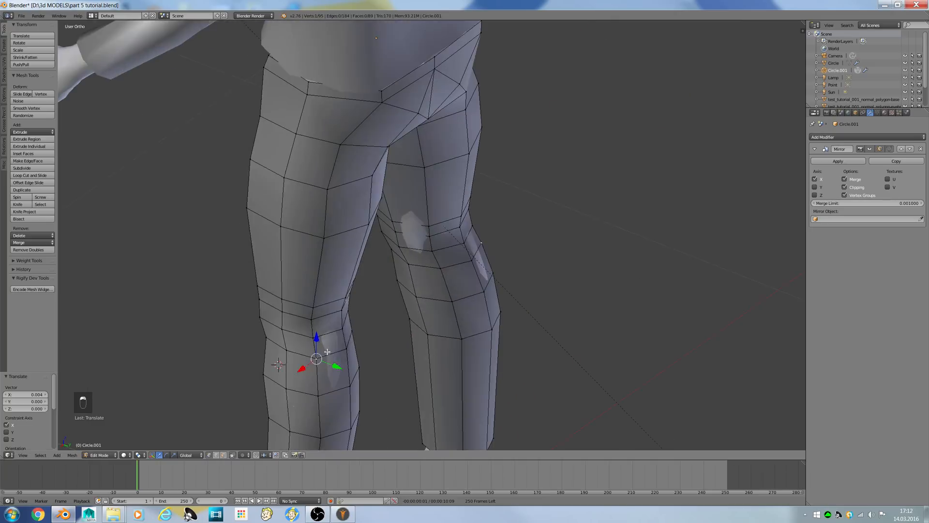
Move the short vertical edge at the back of the knee 0.004 along Y and check the trousers from behind
right_click(342, 333)
right_click(345, 346, "shift")
left_click_drag(361, 346, 363, 348)
middle_click_drag(344, 332, 318, 325)
middle_click_drag(375, 281, 469, 265)
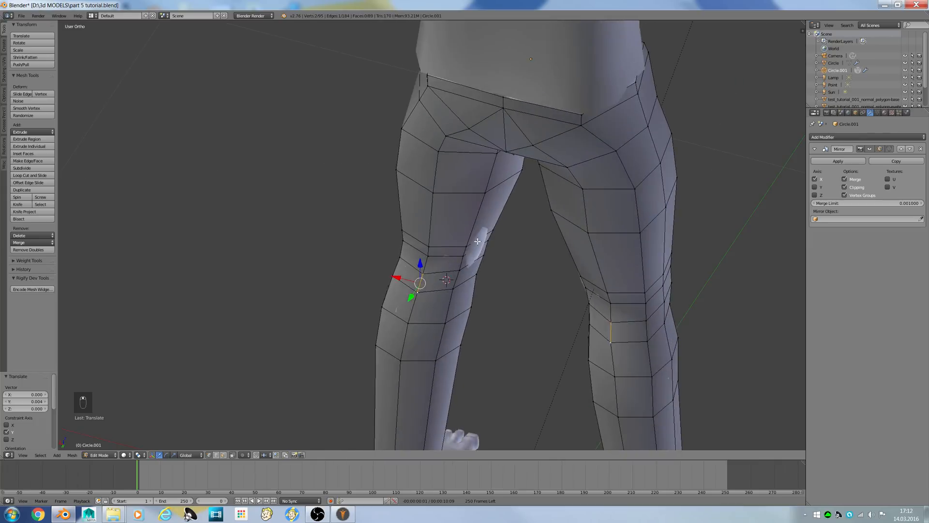
Select the vertical edges on the inner side of the knee and push them outward 0.004 along X to cover the leg
right_click(466, 248)
right_click(462, 258, "shift")
key("ctrl+z")
key("ctrl+z")
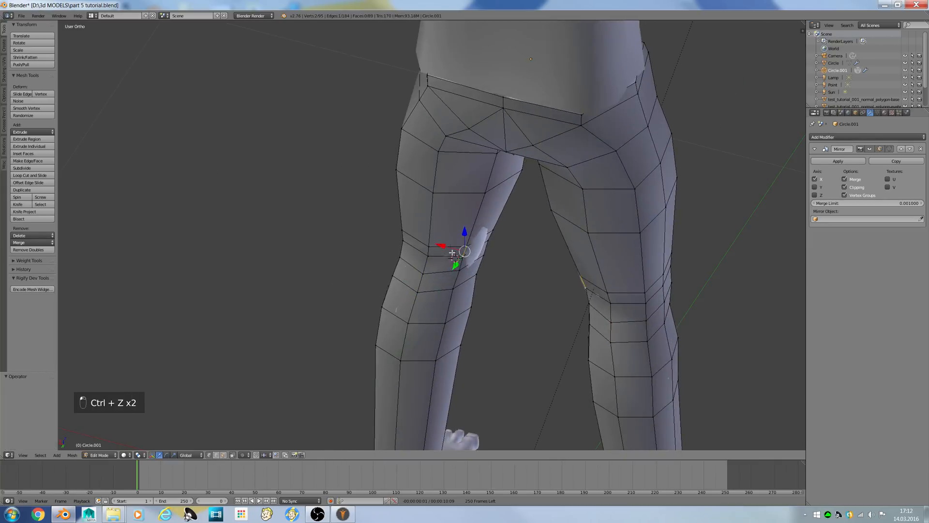
mouse_move(451, 251)
left_mouse_down()
mouse_move(469, 236)
mouse_move(482, 260)
mouse_move(467, 242)
left_mouse_up()
right_click(495, 229)
right_click(488, 240, "shift")
right_click(484, 253, "shift")
middle_click_drag(423, 292, 540, 269)
key("KP_1")
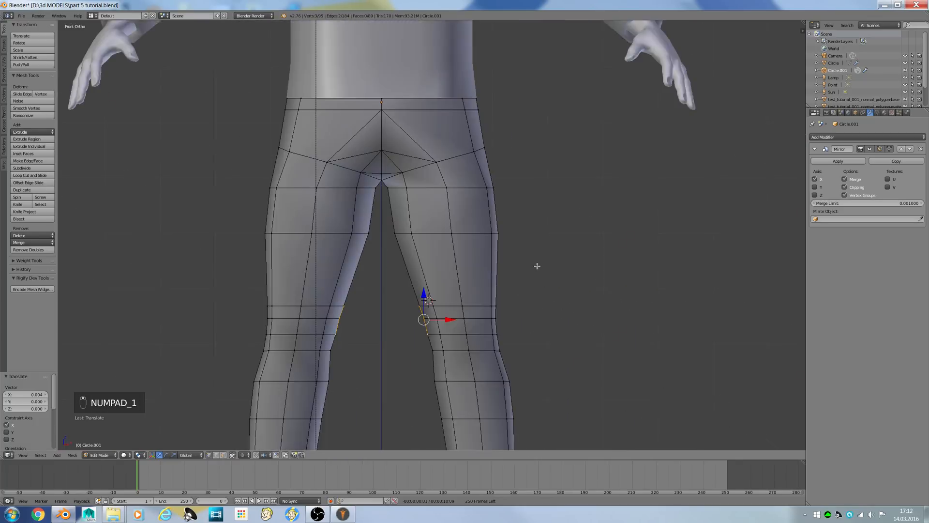
Extrude the bottom edge loop of the trouser legs in place and scale it inward to 0.692
scroll(460, 262, "down", 4, "ctrl")
scroll(425, 284, "down", 3, "shift")
key("a")
key("a")
scroll(457, 303, "down", 5, "ctrl")
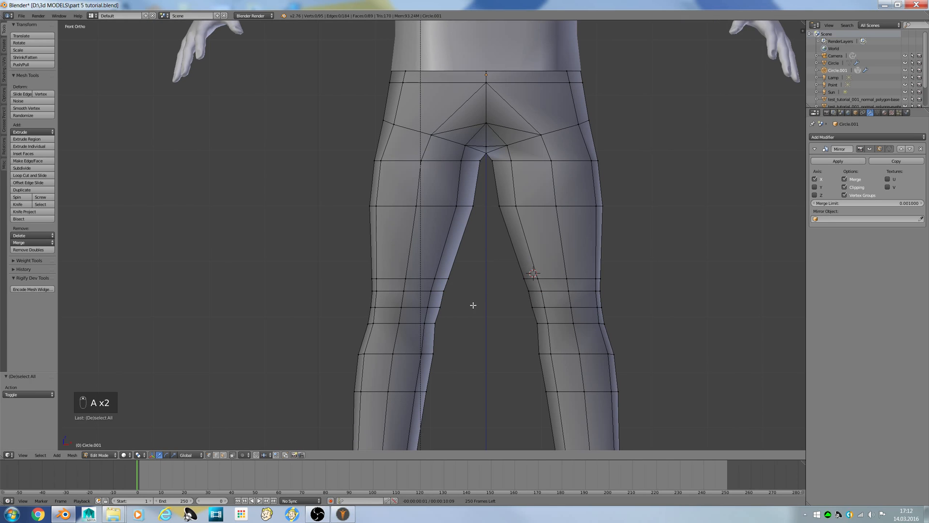
scroll(485, 341, "down", 4, "shift")
scroll(486, 341, "down", 3, "shift")
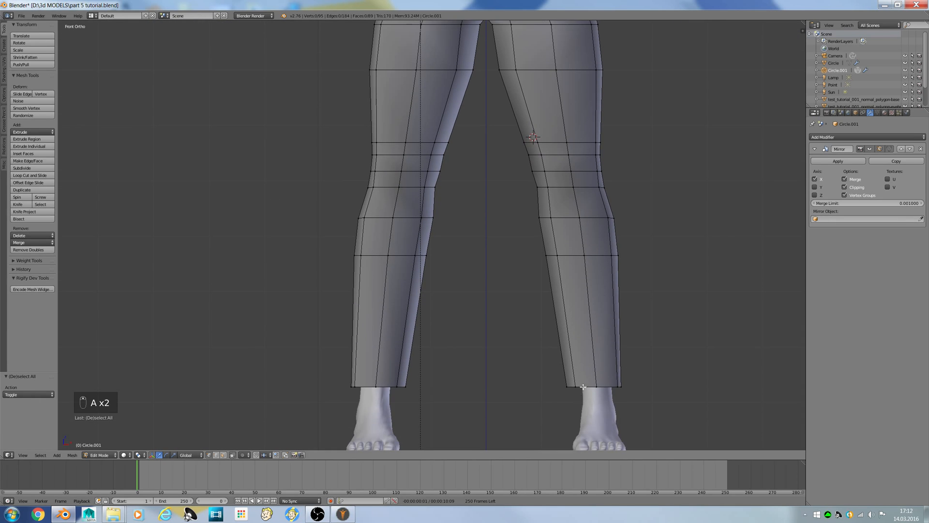
right_click(583, 387, "alt")
key("z")
key("e")
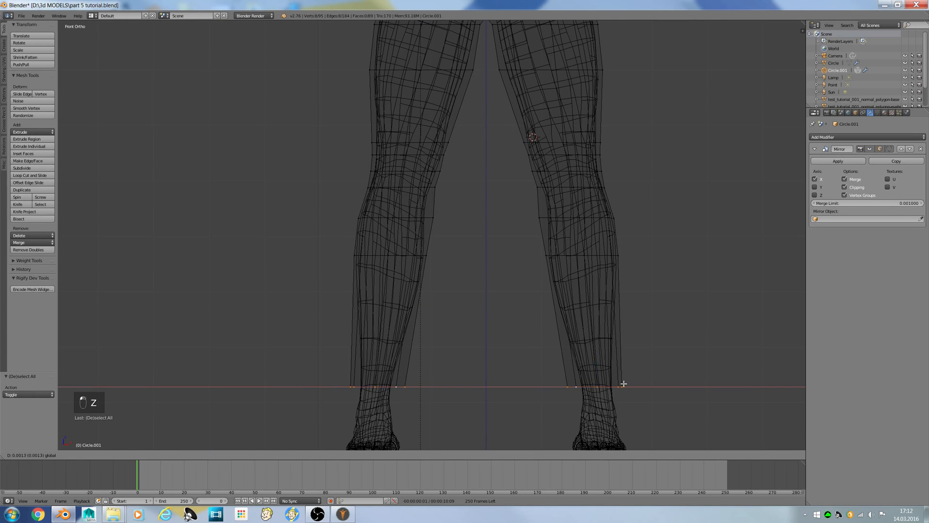
right_click(622, 383)
key("s")
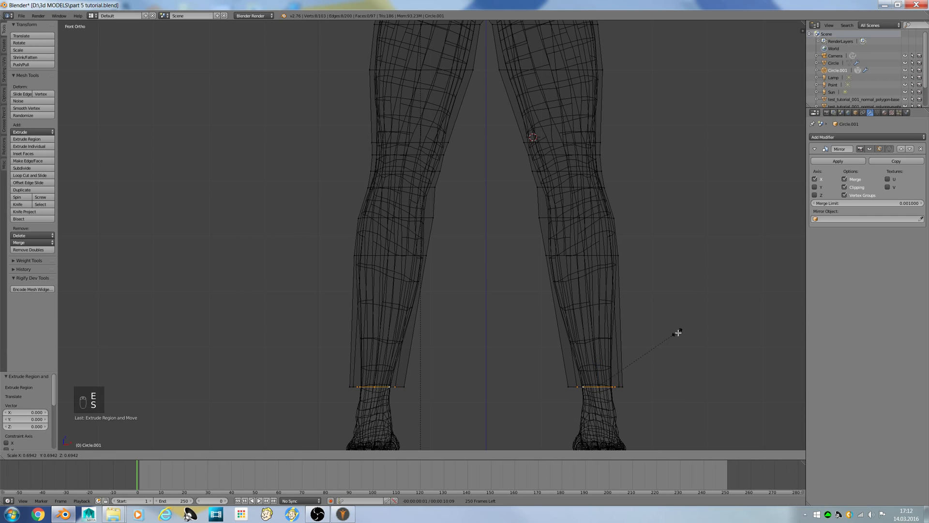
left_click(677, 333)
Move the new hem loop -0.012 along Z and scale it to 1.259 around the ankle
scroll(646, 342, "up", 5)
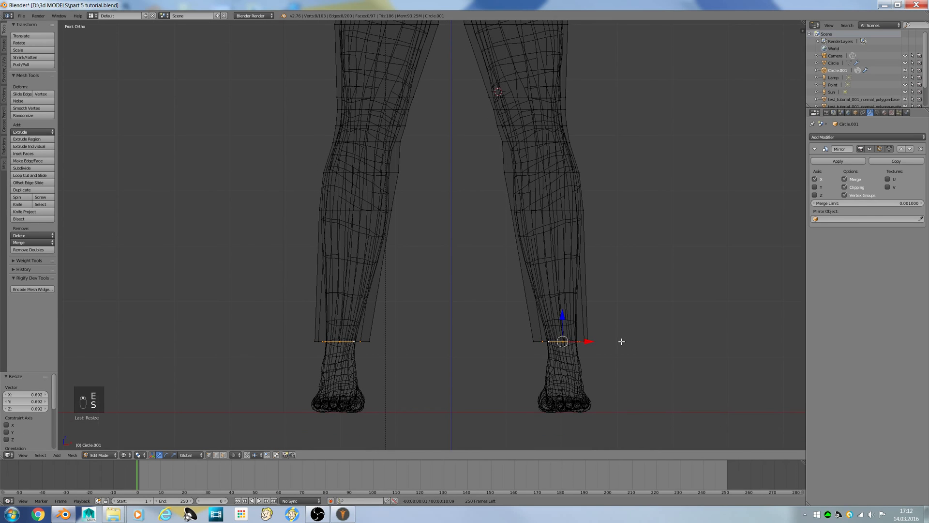
left_click(660, 409)
left_click_drag(671, 409, 672, 425)
key("z")
mouse_move(671, 415)
middle_mouse_down()
mouse_move(685, 405)
mouse_move(608, 425)
mouse_move(578, 401)
middle_mouse_up()
key("KP_3")
scroll(591, 365, "down", 5, "shift")
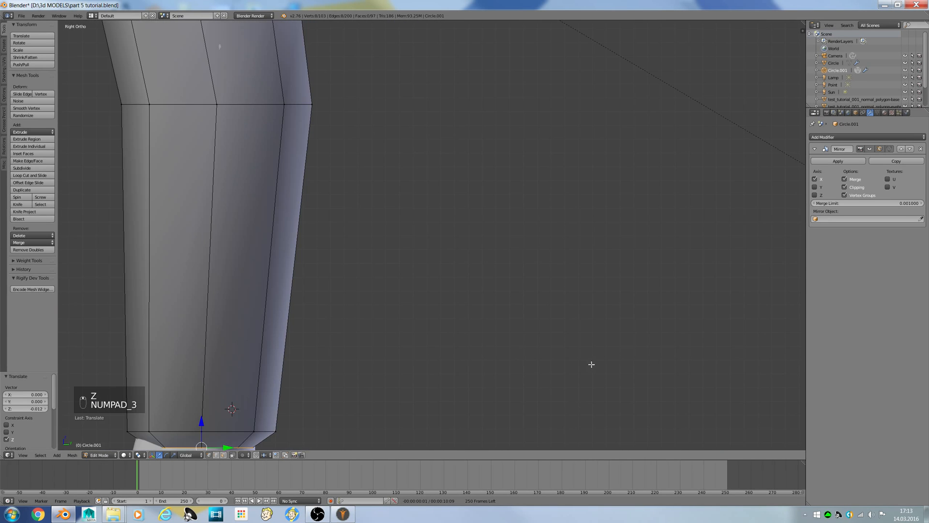
scroll(435, 352, "up", 2, "ctrl")
scroll(319, 400, "down", 1, "shift")
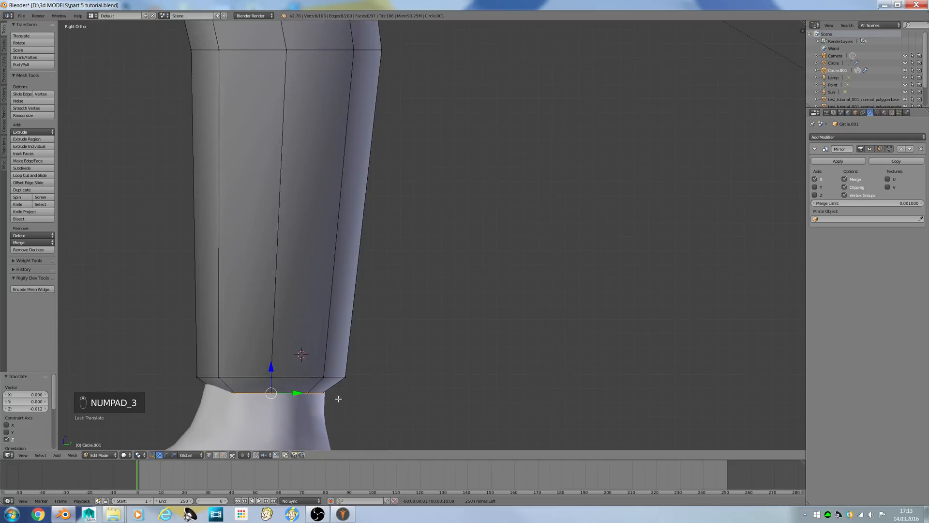
key("s")
left_click(303, 394)
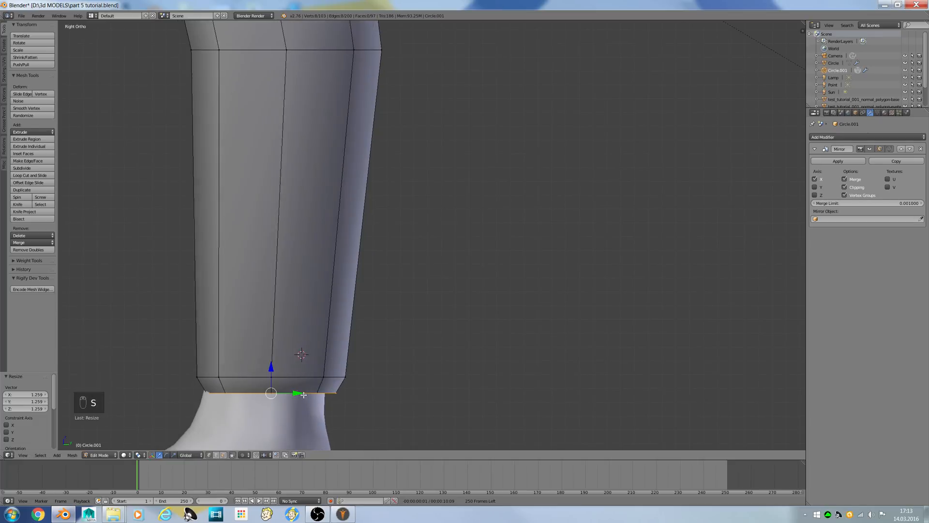
Extrude the hem loop again and move the new loop 0.023 along Z, up inside the trouser leg
key("e")
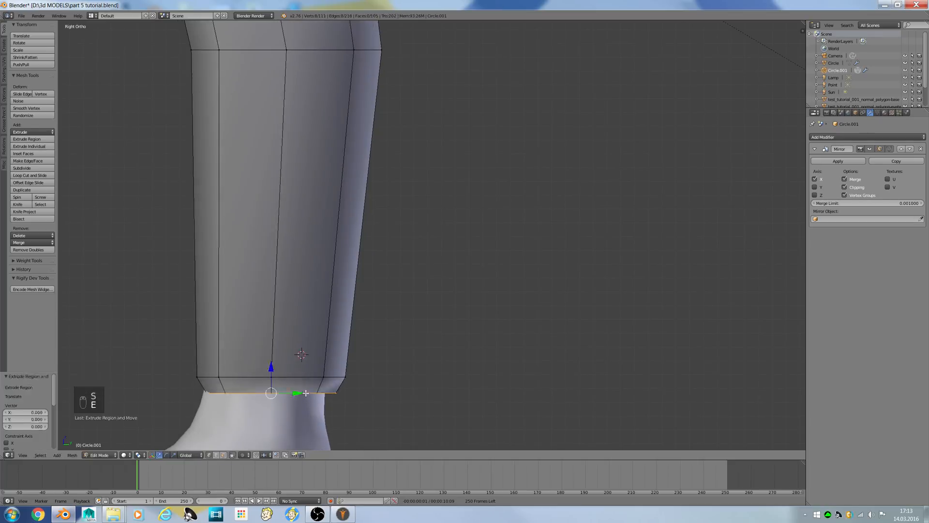
key("z")
left_click(286, 407)
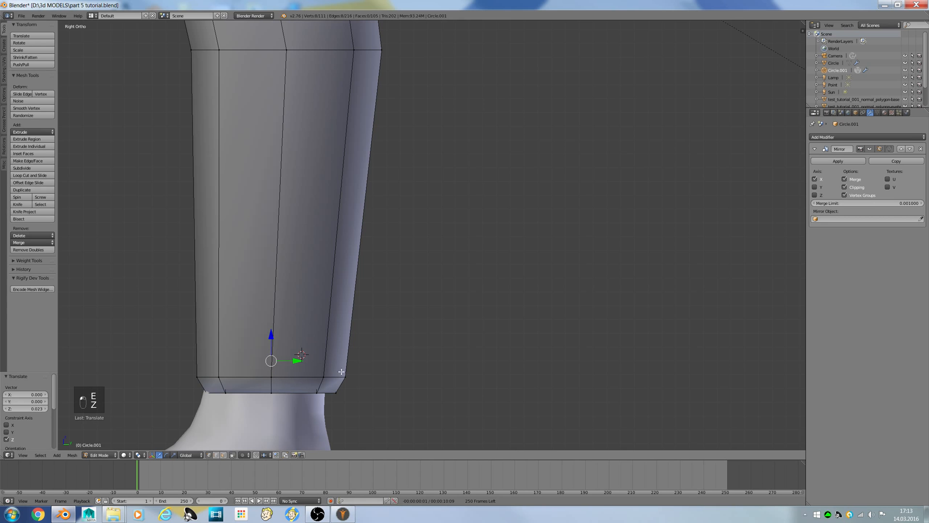
scroll(319, 394, "down", 2)
key("Tab")
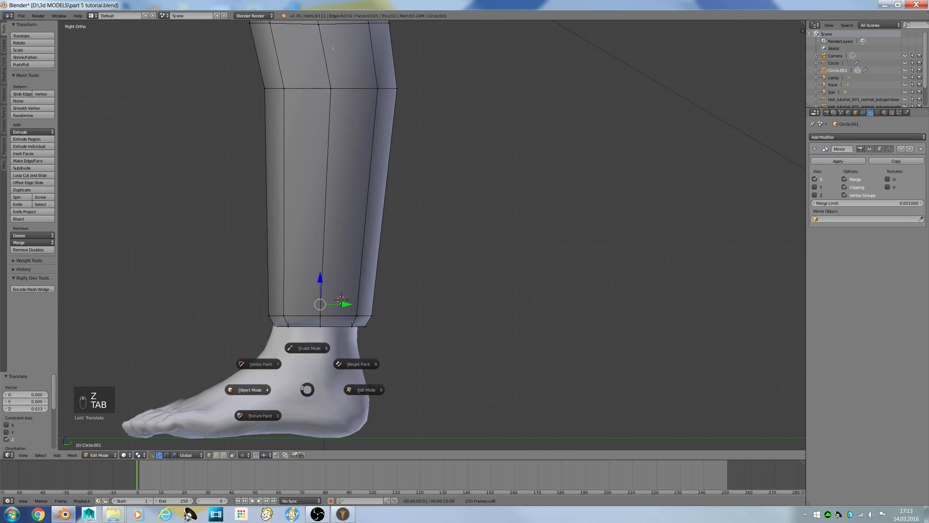
scroll(252, 367, "up", 6)
scroll(252, 366, "down", 2, "ctrl")
key("Tab")
scroll(302, 376, "down", 4, "ctrl")
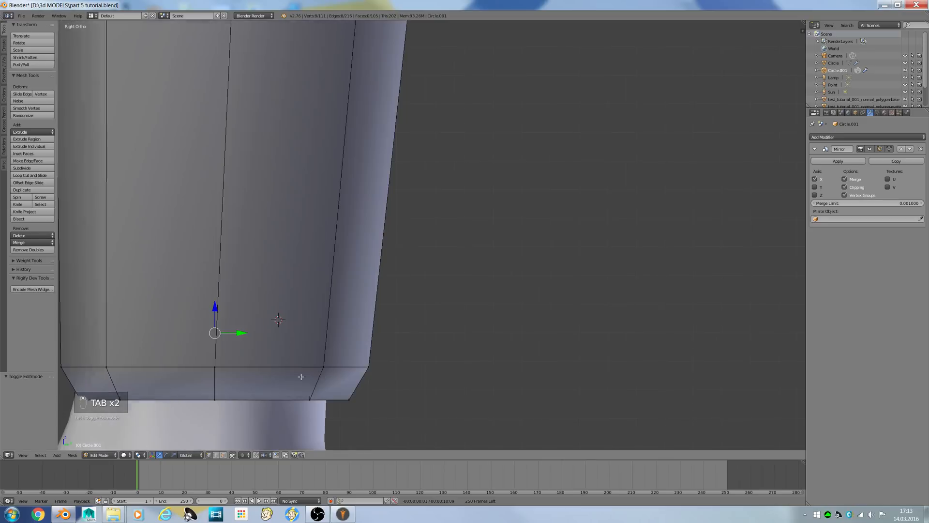
Scale the inner hem loop to 0.792 and lower it about 0.014 along Z inside the cuff
key("z")
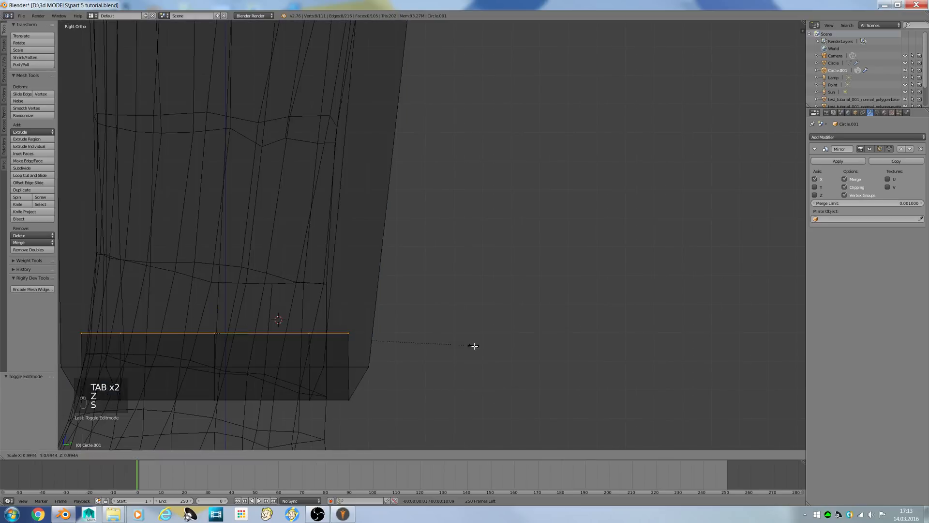
key("s")
key("z")
key("z")
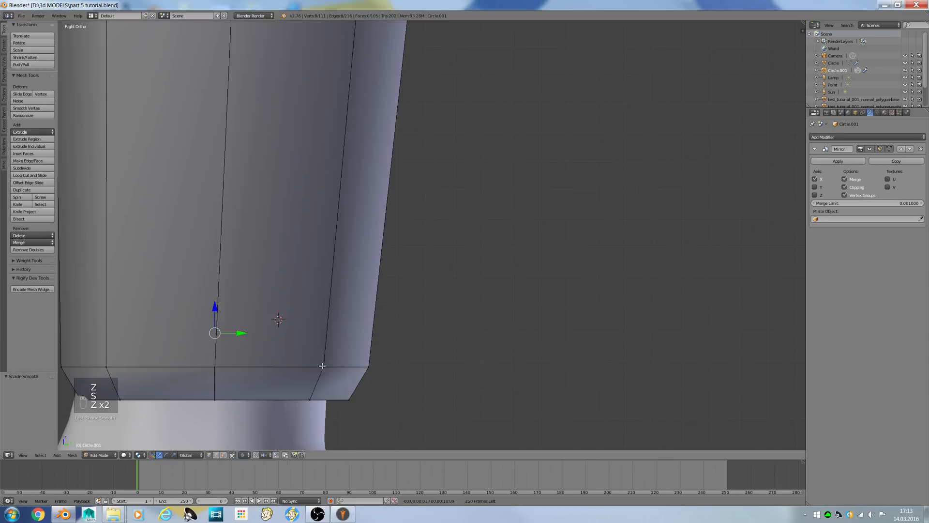
key("s")
left_click(309, 340)
key("z")
left_click_drag(215, 304, 210, 343)
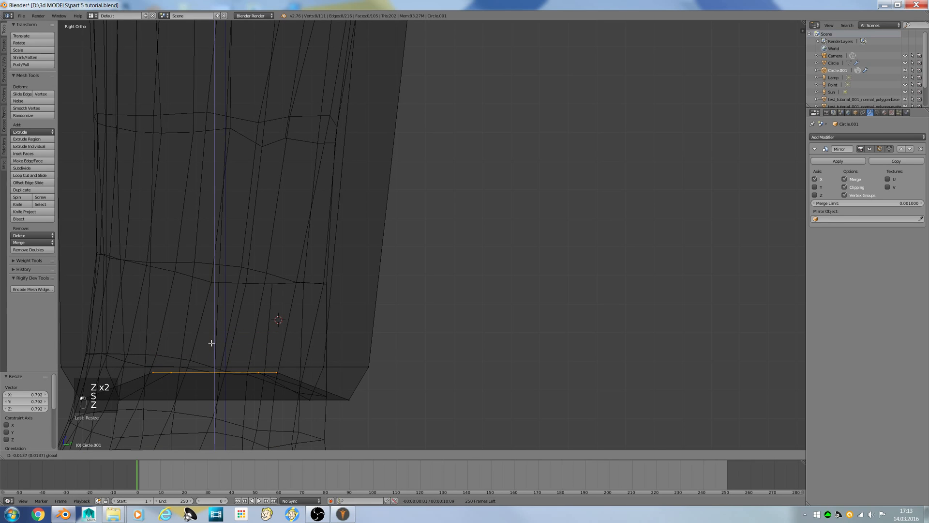
key("z")
middle_click_drag(210, 343, 555, 377)
key("Tab")
left_click(239, 354)
key("KP_1")
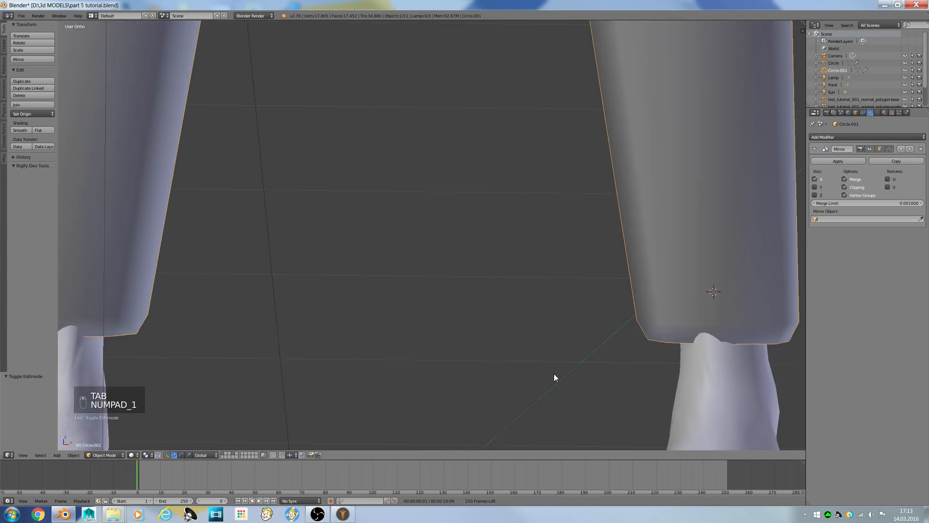
scroll(552, 348, "down", 2)
middle_click_drag(560, 338, 529, 279)
Select the whole cuff geometry at the ankles in wireframe and shift it -0.004 along Y
key("Tab")
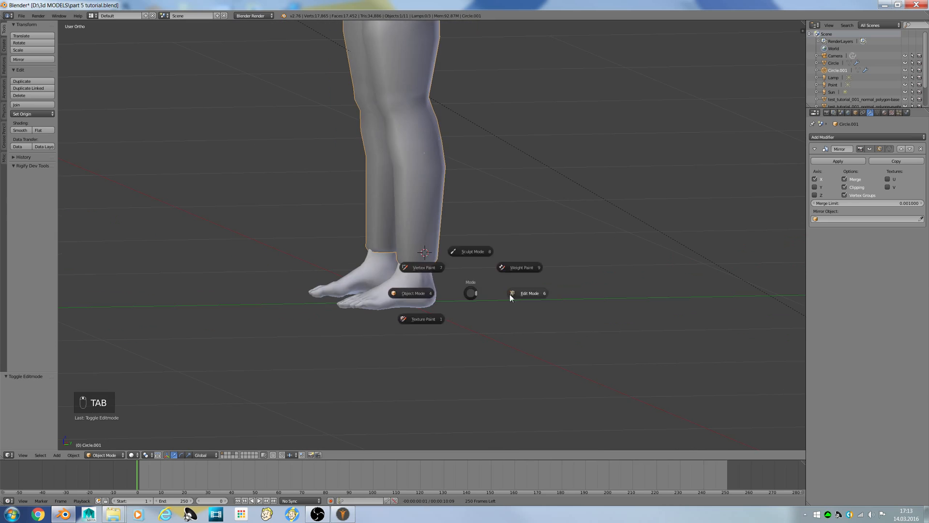
key("z")
key("KP_3")
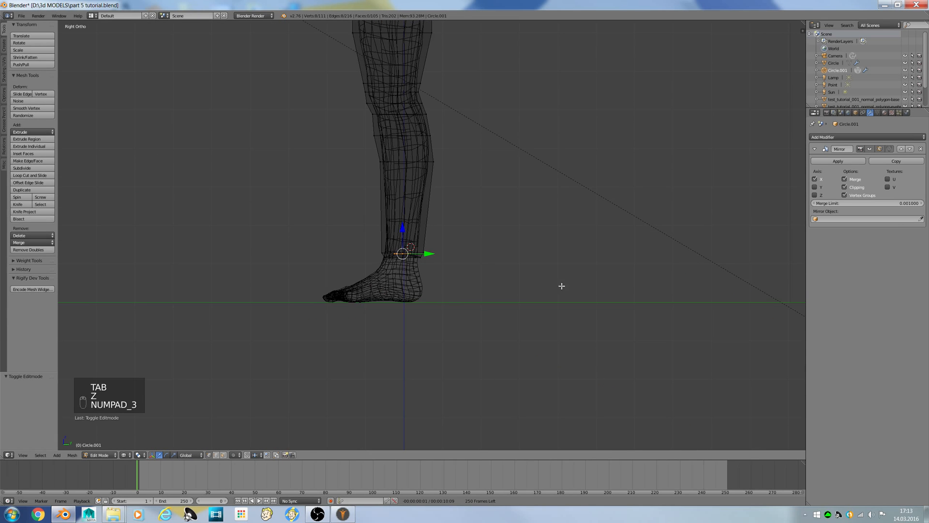
key("a")
key("a")
scroll(394, 231, "up", 3)
key("b")
left_click_drag(282, 223, 451, 303)
key("g")
key("y")
left_click_drag(399, 270, 397, 271)
key("z")
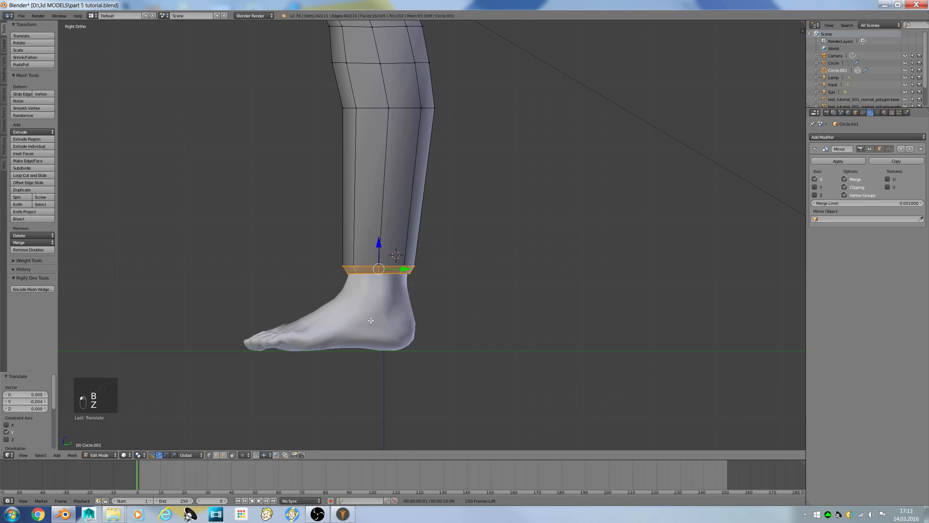
key("q")
middle_click_drag(307, 297, 341, 301)
key("KP_1")
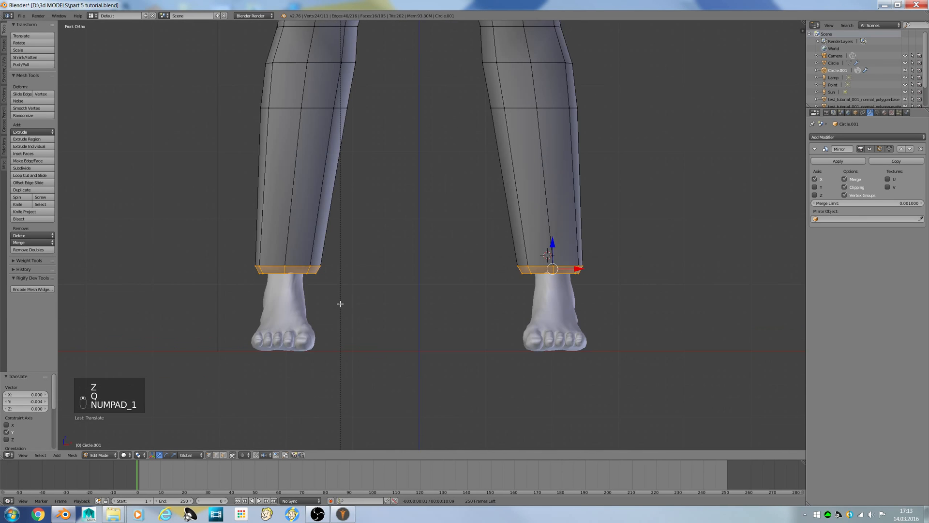
Try a small move of the selected trouser cuffs around the ankles
key("Tab")
middle_click_drag(239, 242, 540, 298)
key("Tab")
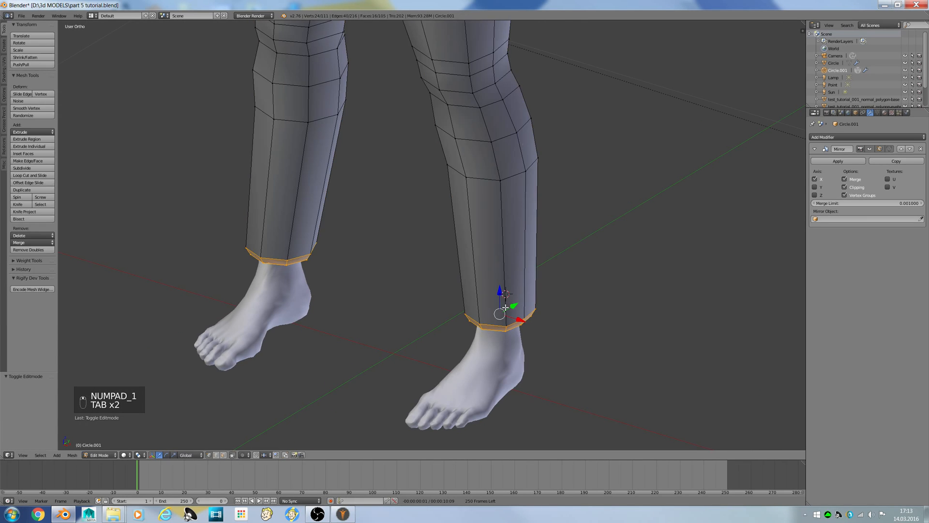
left_click_drag(505, 310, 500, 309)
middle_click_drag(498, 310, 412, 280)
key("ctrl+z")
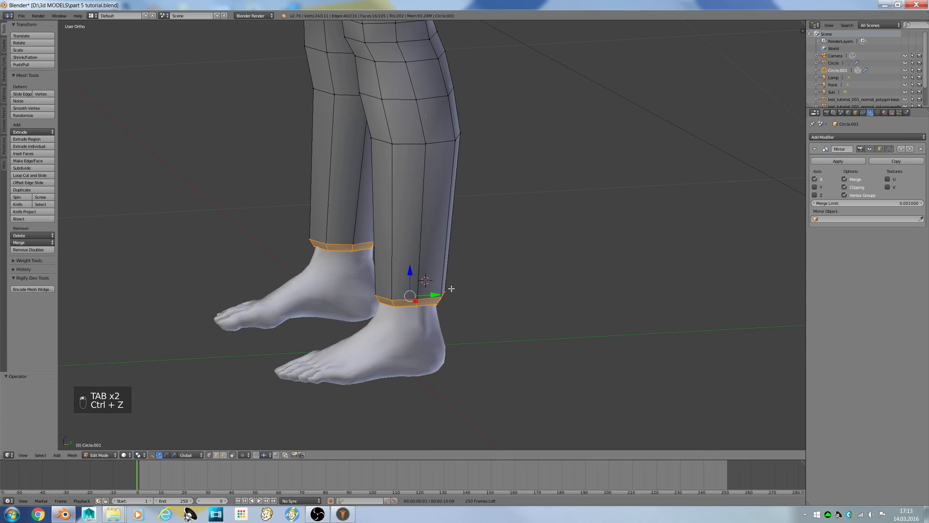
Nudge the selected cuffs about -0.0006 along Y and inspect them in object mode
left_click_drag(438, 294, 436, 293)
key("Tab")
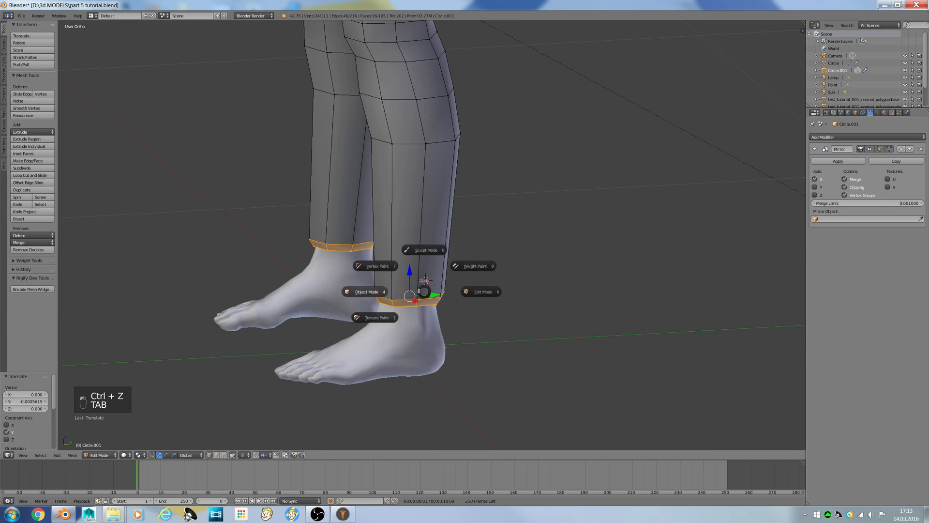
middle_click_drag(353, 291, 403, 275)
scroll(403, 275, "up", 2)
key("Tab")
Select an edge at the front of the cuff's lower rim and nudge it to refine the fit around the ankle
right_click(480, 303)
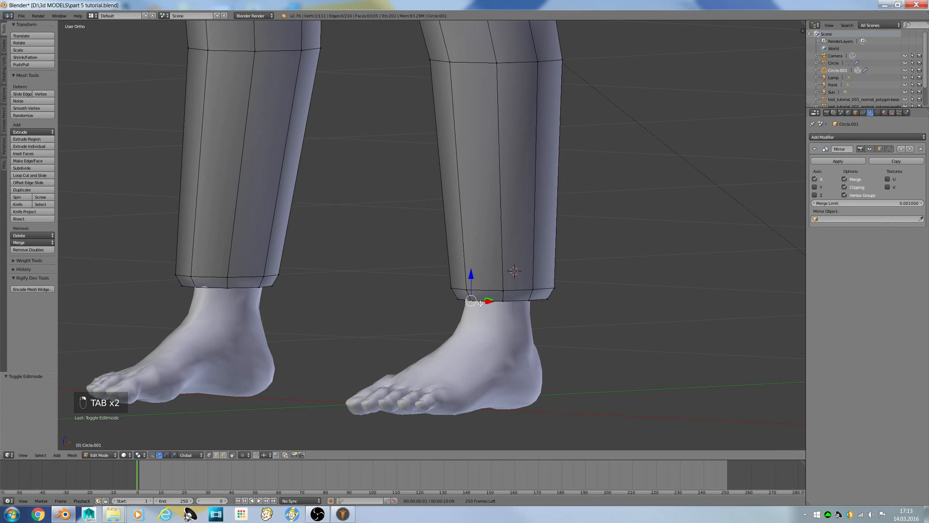
middle_click_drag(484, 295, 448, 341)
left_click_drag(448, 341, 446, 341)
key("Tab")
middle_click_drag(391, 321, 506, 315)
key("Tab")
left_click_drag(607, 280, 614, 275)
key("Tab")
scroll(540, 267, "up", 3)
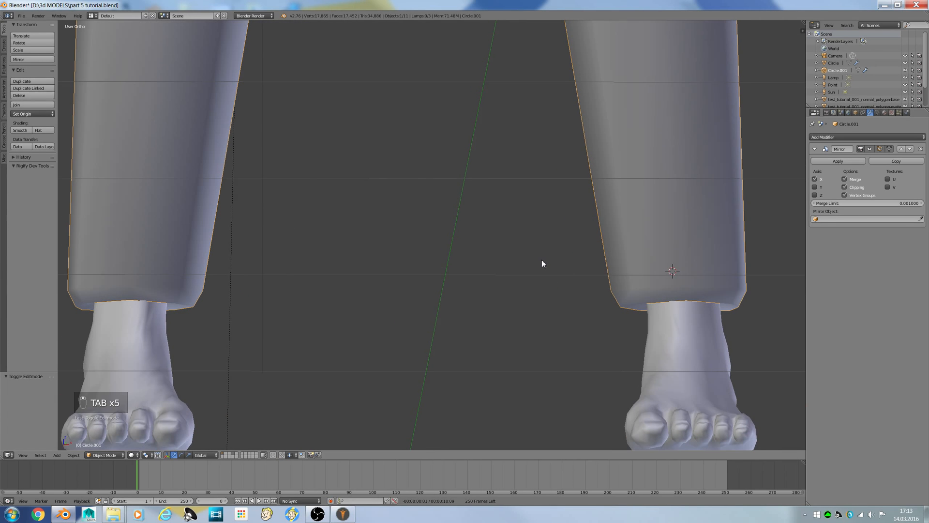
Scale the trousers' top waist edge loop inward and move it -0.029 along X beneath the shirt
key("KP_1")
scroll(555, 269, "down", 8)
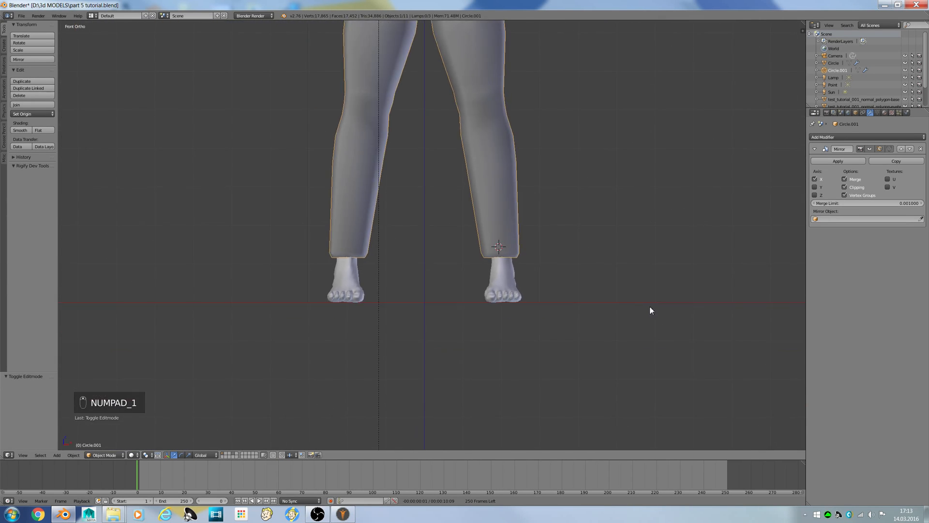
scroll(499, 179, "up", 5, "ctrl")
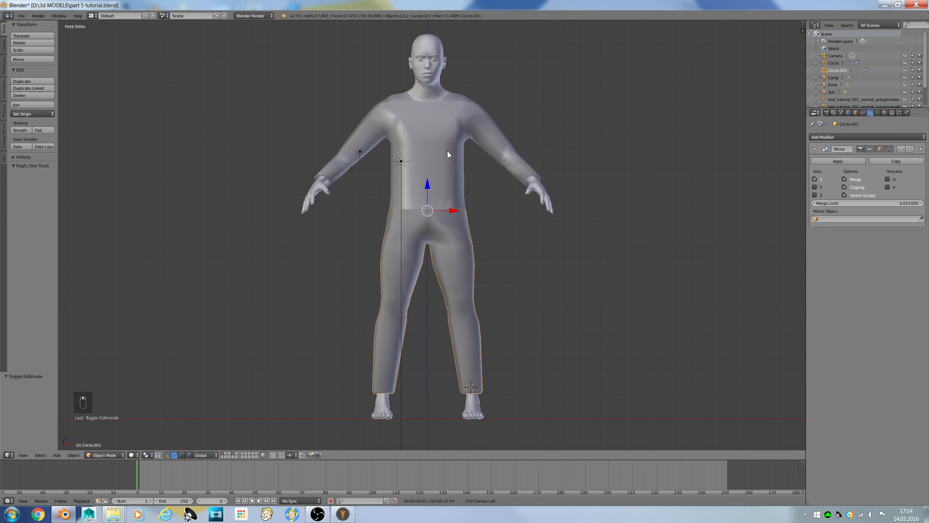
middle_click_drag(441, 240, 483, 272)
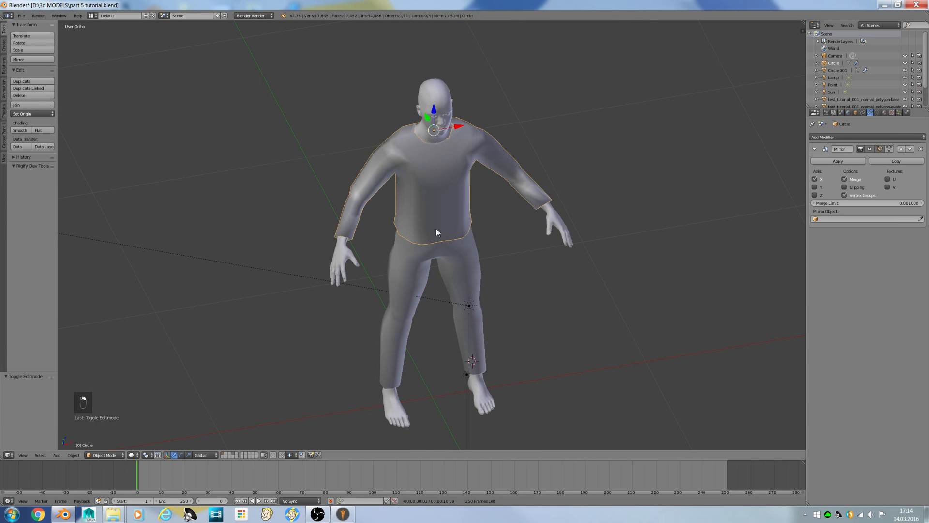
key("Tab")
key("z")
key("a")
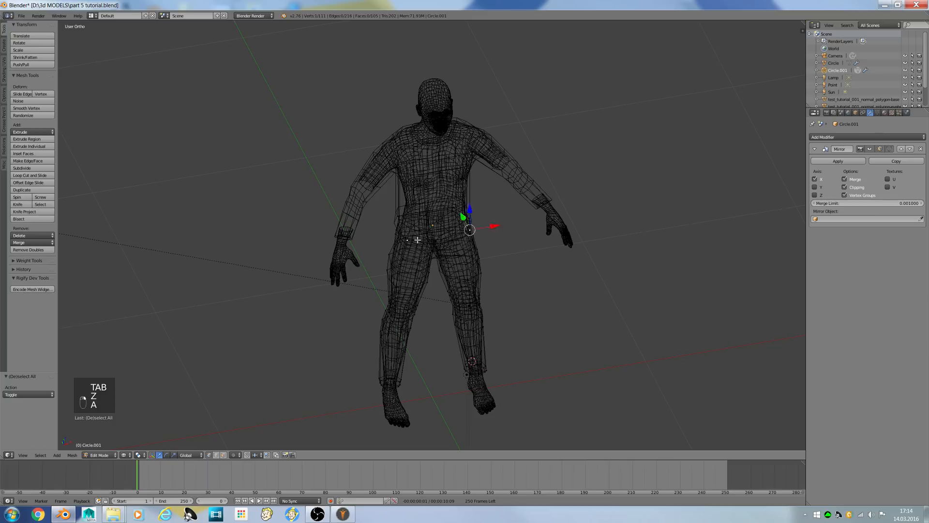
right_click(418, 239, "alt")
key("s")
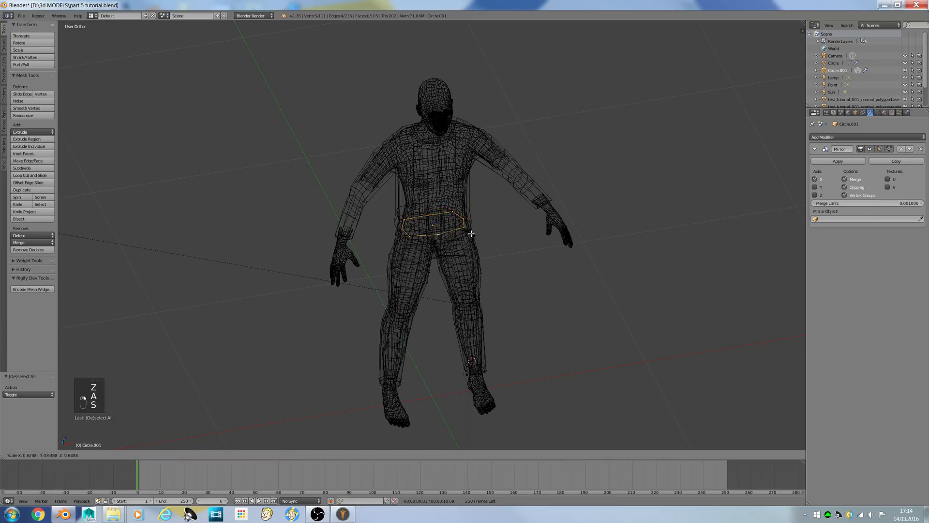
left_click(471, 232)
left_click_drag(473, 217, 474, 215)
key("z")
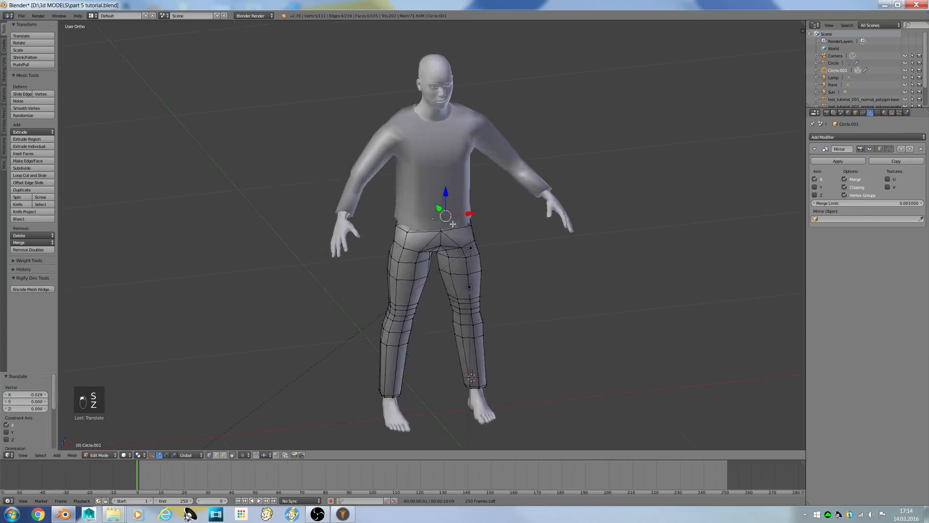
key("Tab")
key("Tab")
Add an edge loop around the trousers' waist, raise it 0.010 along Z and scale it to about 1.27
scroll(448, 207, "up", 3)
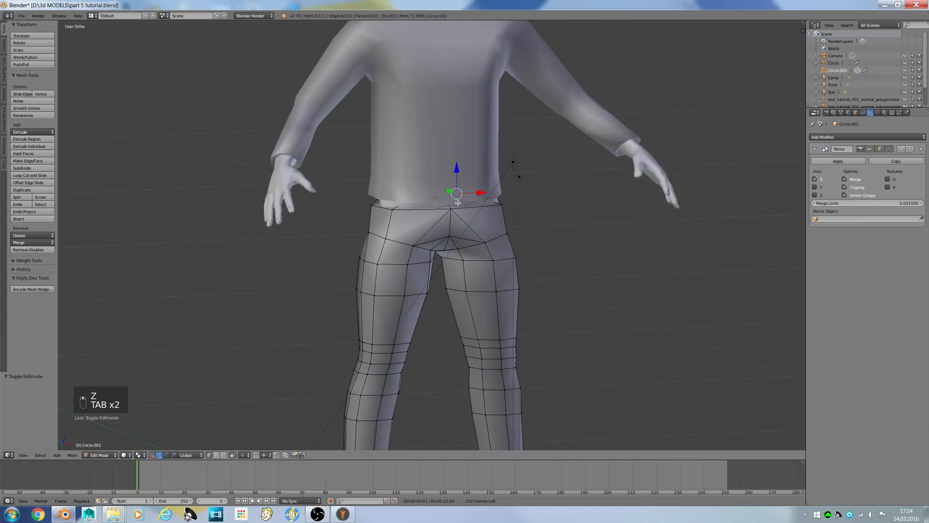
key("ctrl+r")
left_click(397, 206)
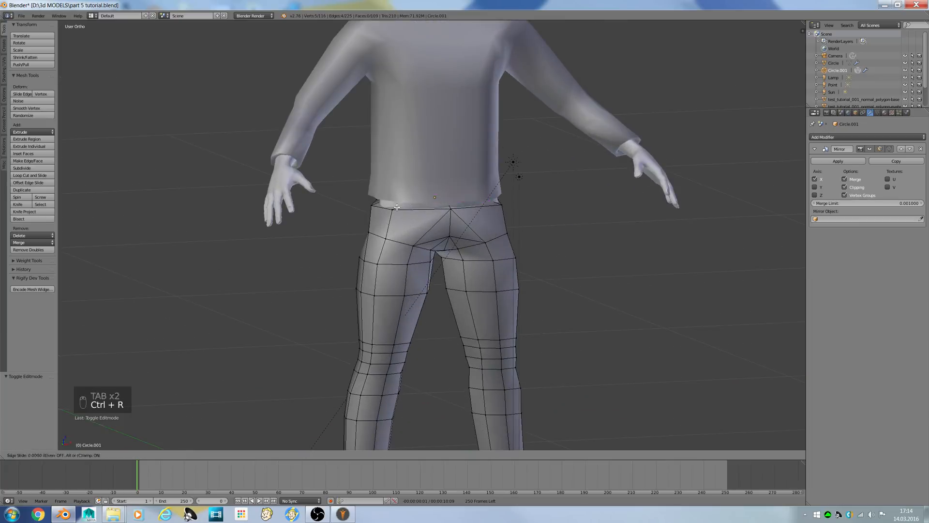
left_click(397, 207)
left_click_drag(461, 181, 467, 173)
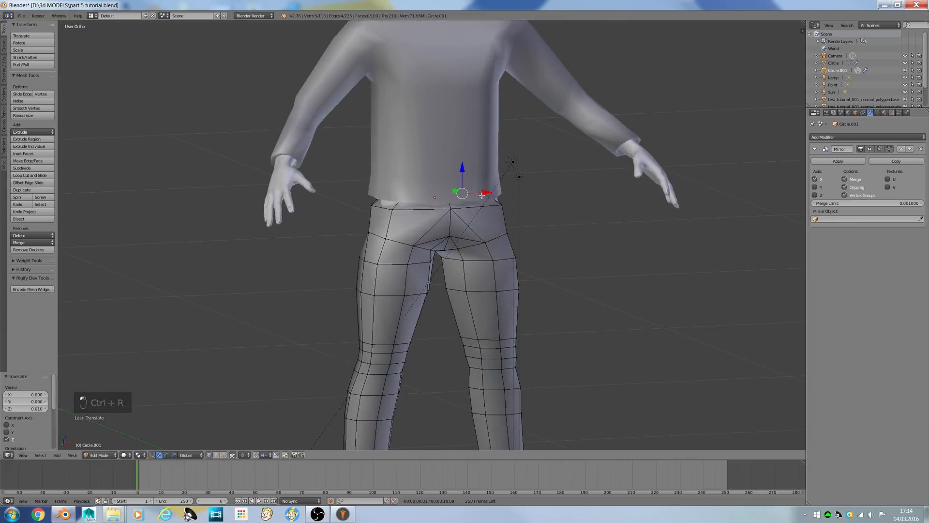
key("s")
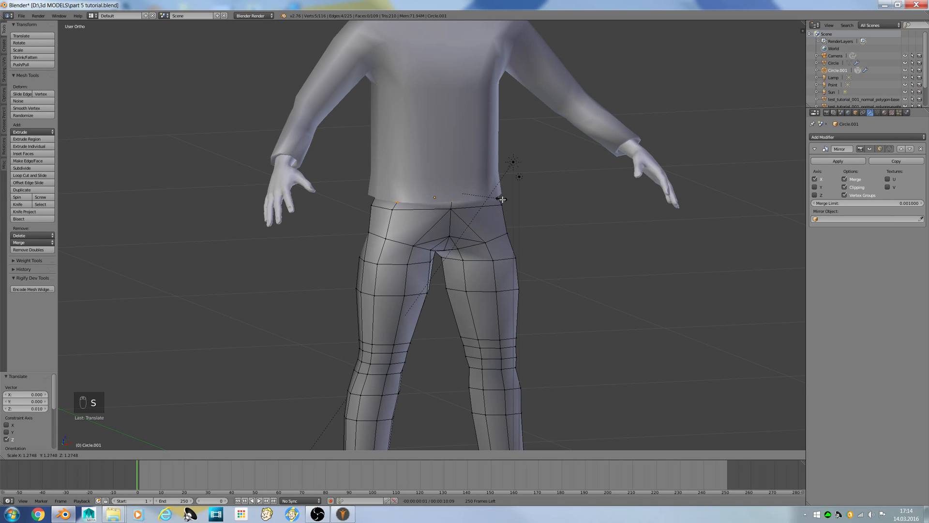
left_click(502, 199)
Show the character as a wireframe from its right side and open the trousers for mesh editing
key("Tab")
mouse_move(502, 199)
middle_mouse_down()
mouse_move(346, 181)
mouse_move(361, 176)
mouse_move(394, 191)
middle_mouse_up()
key("Tab")
key("z")
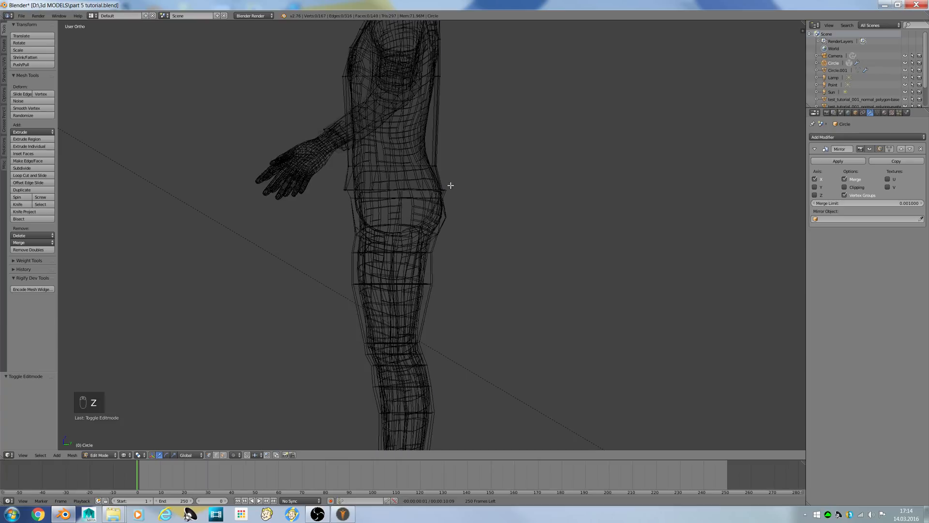
key("Tab")
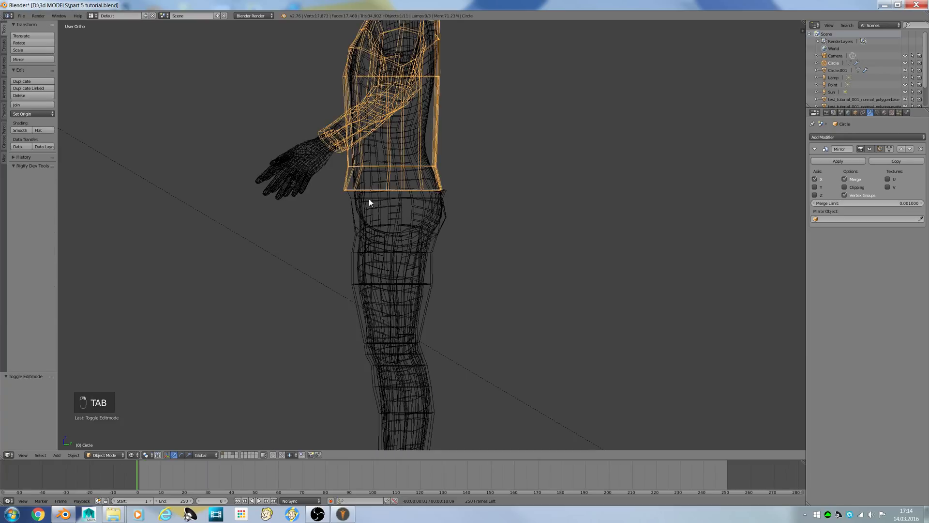
key("KP_3")
scroll(383, 198, "up", 3)
scroll(383, 198, "up", 3, "ctrl")
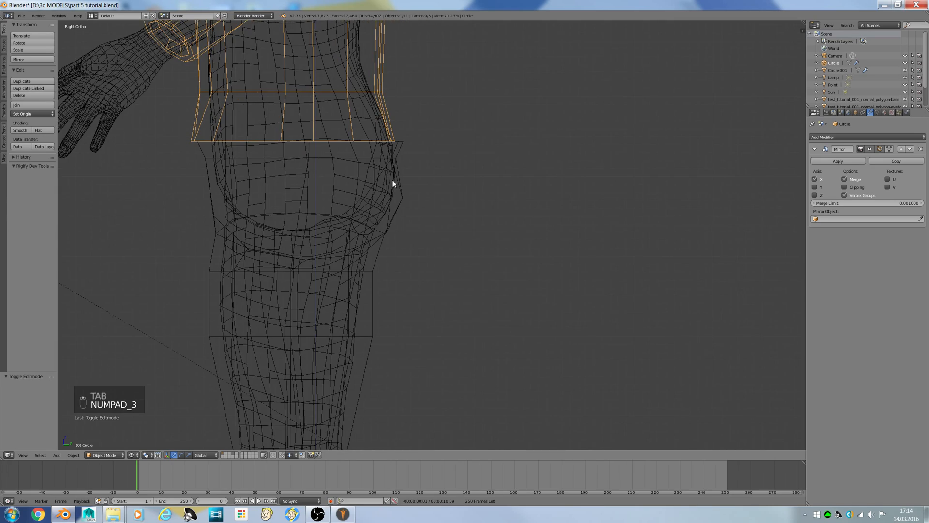
scroll(394, 181, "up", 7, "shift")
right_click_drag(394, 218, 414, 90)
right_click(413, 90)
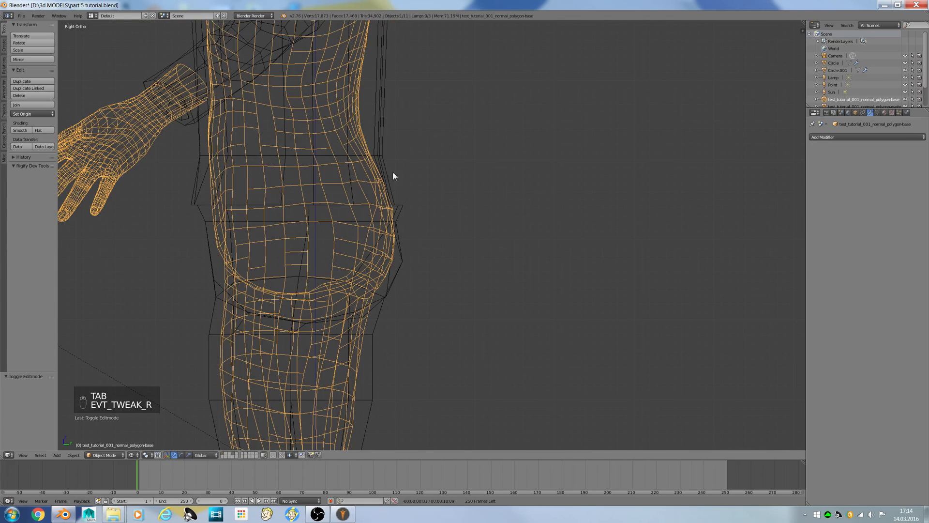
right_click(399, 209)
key("Tab")
Move the rear vertices of the trousers' top waist edge -0.013 along Y beneath the shirt's back hem
scroll(430, 219, "up", 2)
key("a")
key("a")
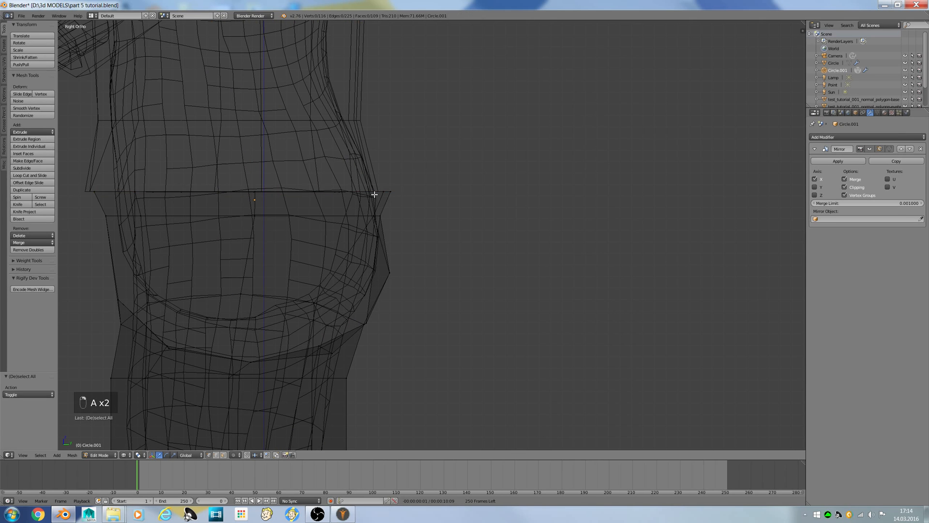
key("b")
mouse_move(374, 186)
left_mouse_down()
mouse_move(419, 211)
mouse_move(387, 192)
mouse_move(398, 193)
left_mouse_up()
key("z")
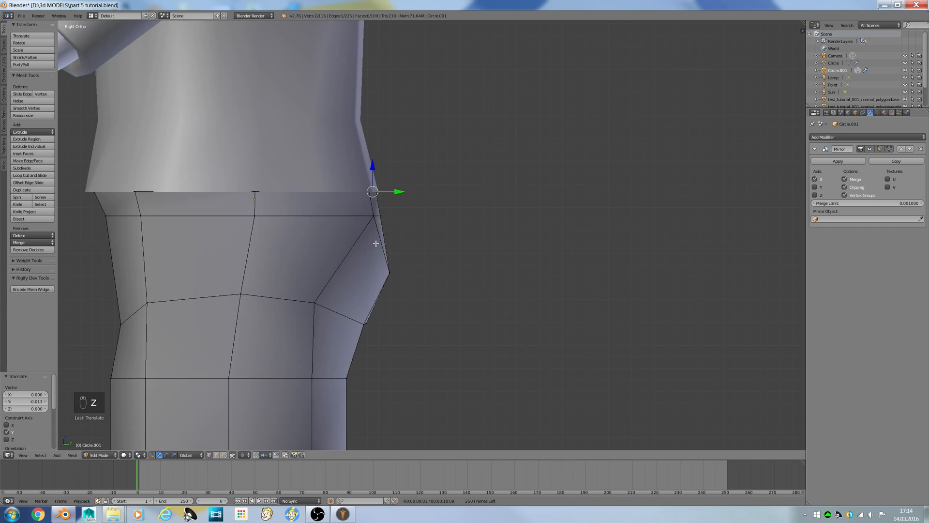
mouse_move(399, 193)
middle_mouse_down()
mouse_move(328, 253)
mouse_move(300, 134)
middle_mouse_up()
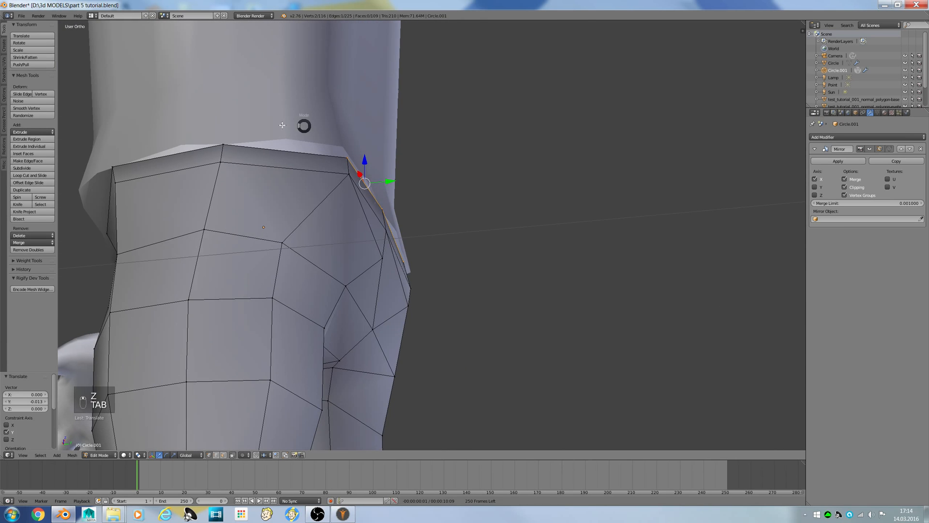
Edit the shirt and move the front vertices of its bottom hem 0.020 along Y, closer to the body
key("Tab")
right_click(213, 125)
key("Tab")
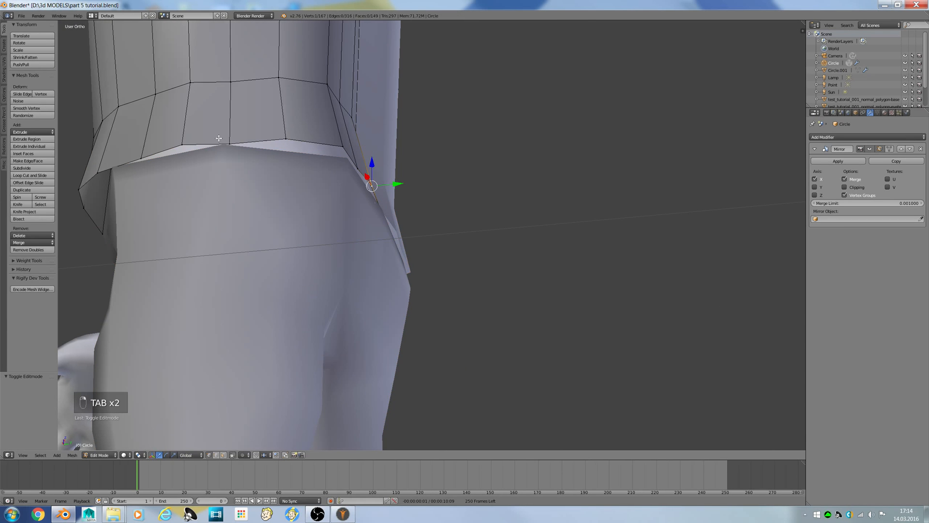
key("KP_3")
key("z")
middle_click_drag(176, 185, 222, 158, "shift")
middle_click_drag(88, 182, 180, 182, "shift")
key("a")
scroll(187, 189, "up", 4, "ctrl")
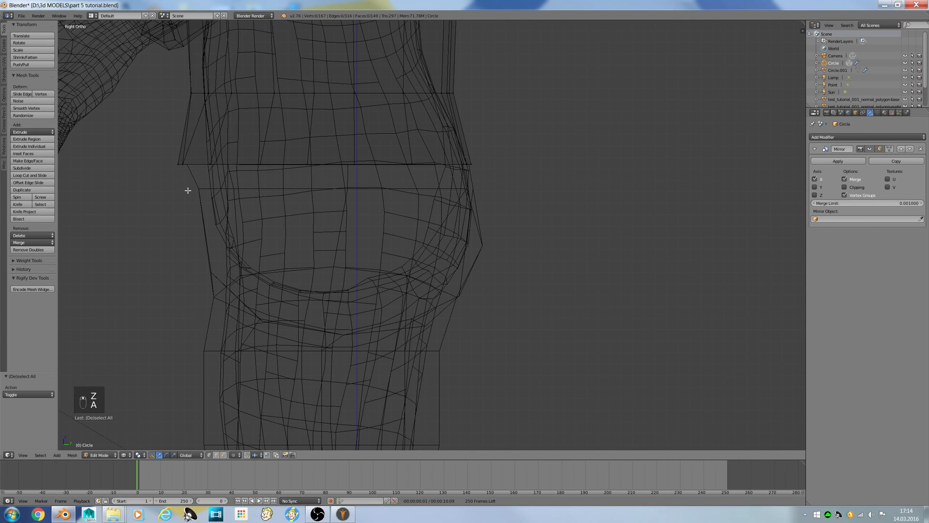
scroll(188, 198, "down", 5, "ctrl")
scroll(194, 216, "up", 8, "shift")
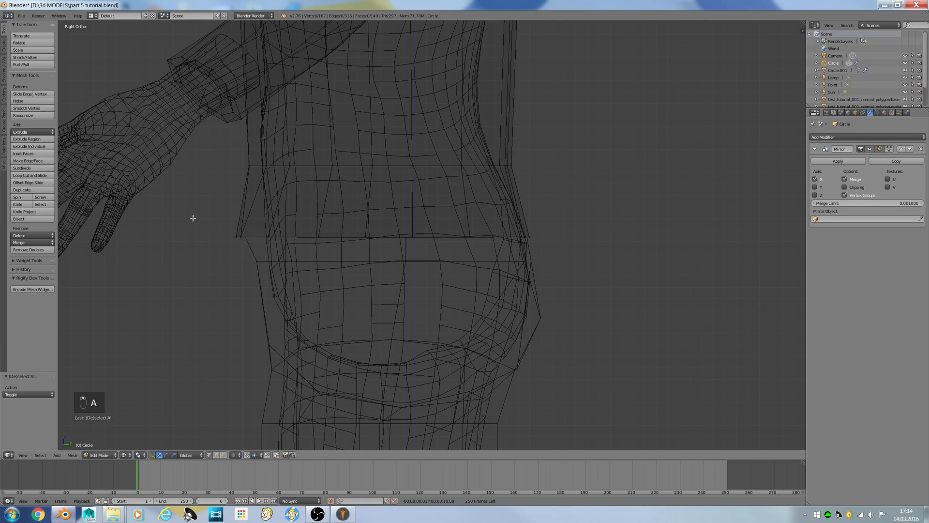
key("b")
left_click_drag(176, 201, 264, 292)
left_click_drag(265, 239, 291, 242)
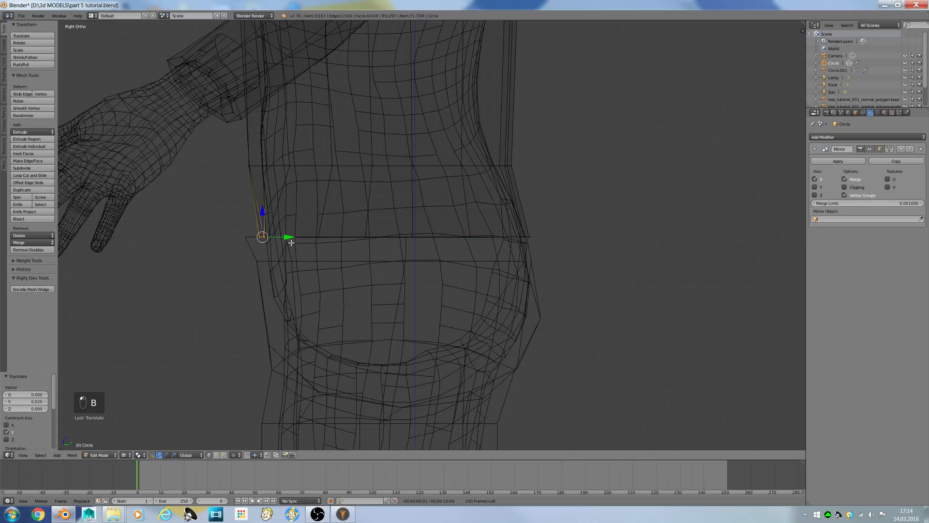
Pull the trousers' front waist vertices inward along Y and move the front vertex near crotch height 0.007 along Y
key("Tab")
right_click(248, 248)
key("Tab")
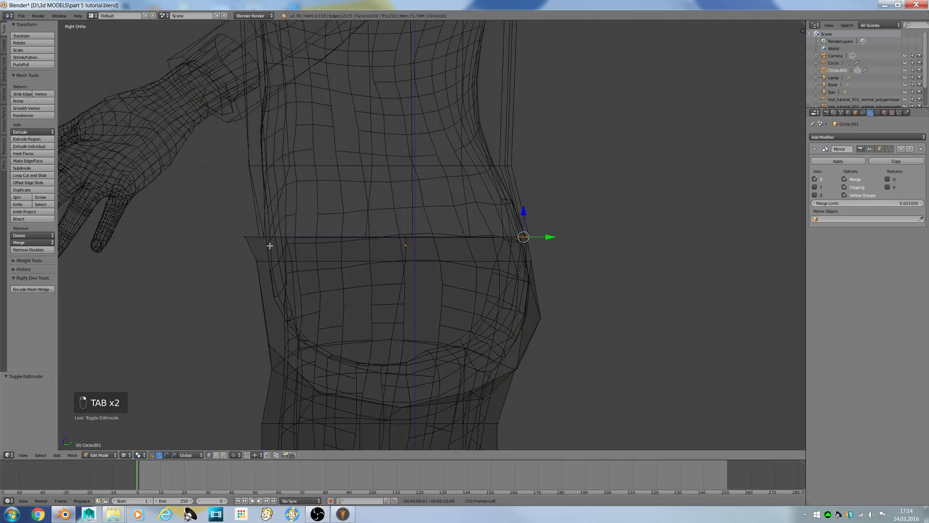
key("a")
key("a")
key("a")
key("b")
left_click_drag(225, 224, 282, 263)
right_click(259, 262)
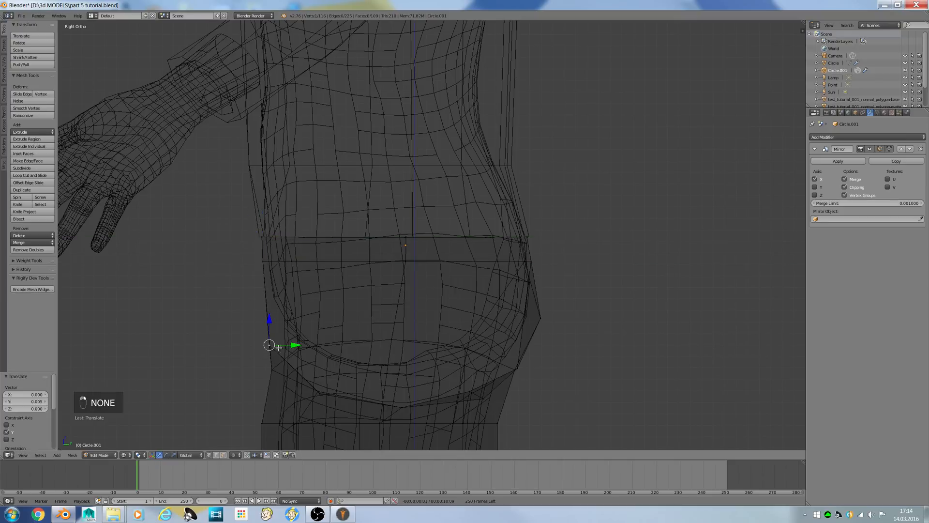
left_click_drag(289, 347, 297, 347)
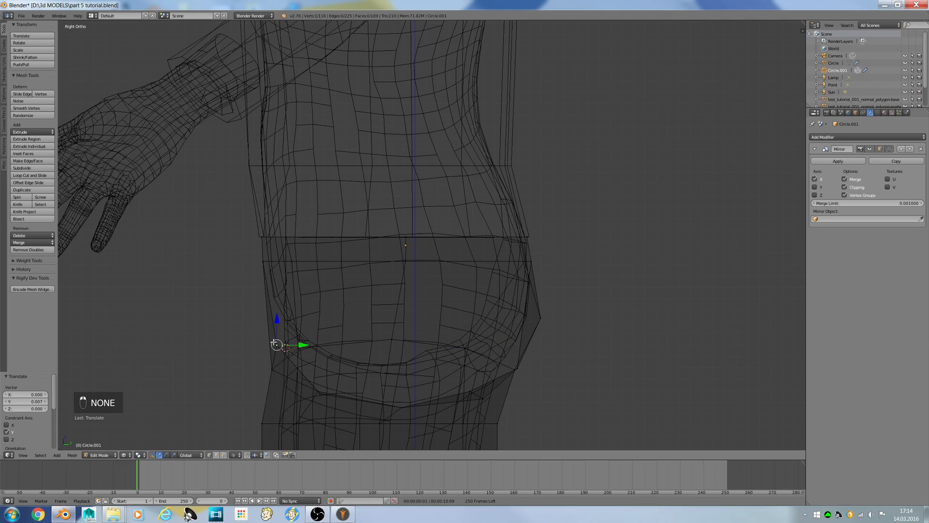
Apply smooth shading to the trousers and check the front waist fit in solid view and object mode
scroll(269, 343, "up", 4)
scroll(253, 357, "down", 3, "ctrl")
scroll(251, 356, "down", 2)
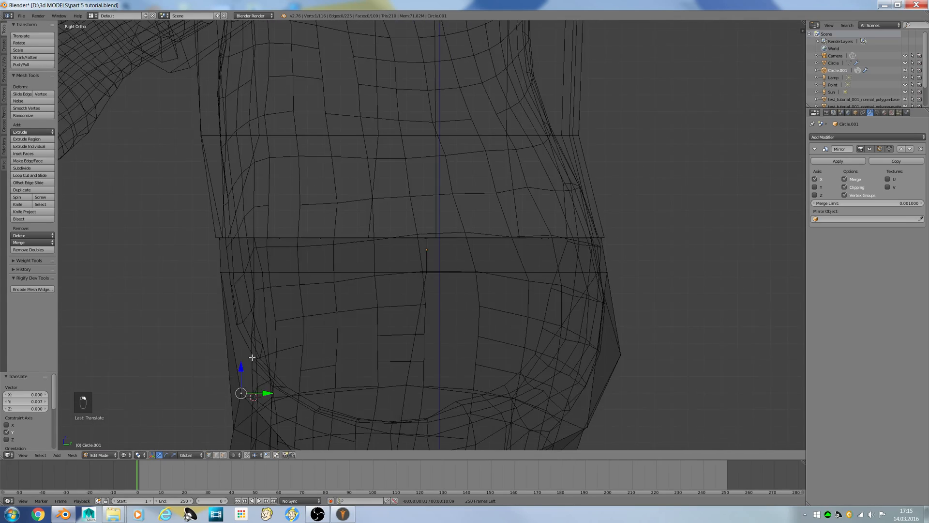
middle_click_drag(233, 357, 257, 373)
key("z")
scroll(238, 416, "down", 2)
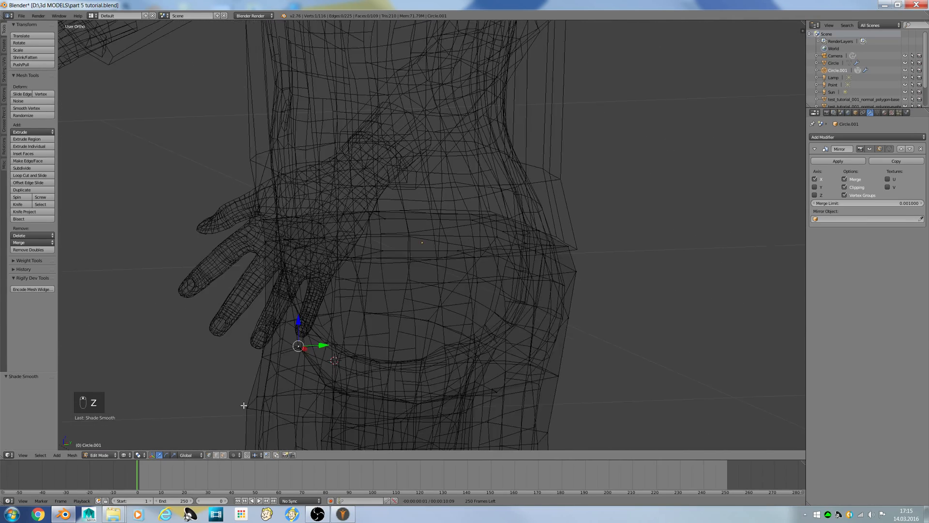
key("z")
middle_click_drag(238, 415, 279, 387)
key("Tab")
middle_click_drag(222, 372, 255, 363)
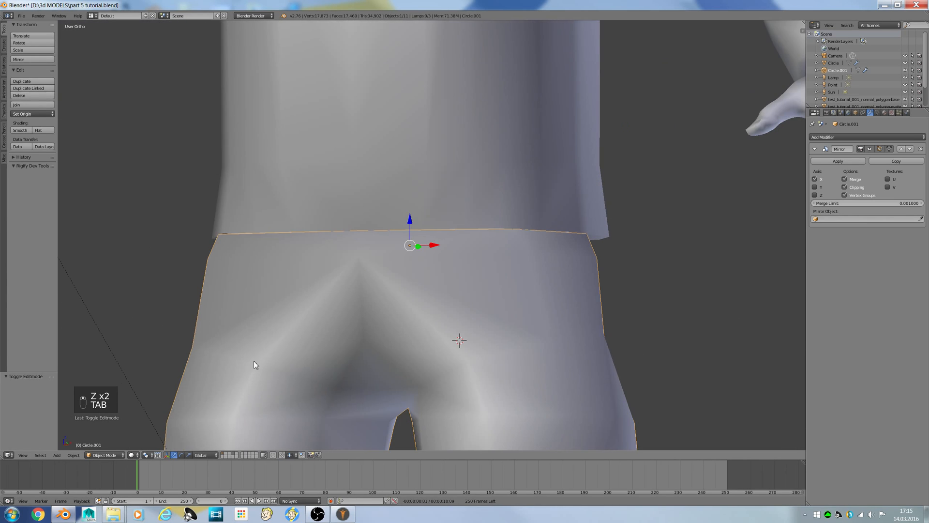
Select the shirt and apply its Mirror modifier
right_click(241, 227)
key("Tab")
middle_click_drag(305, 224, 336, 209)
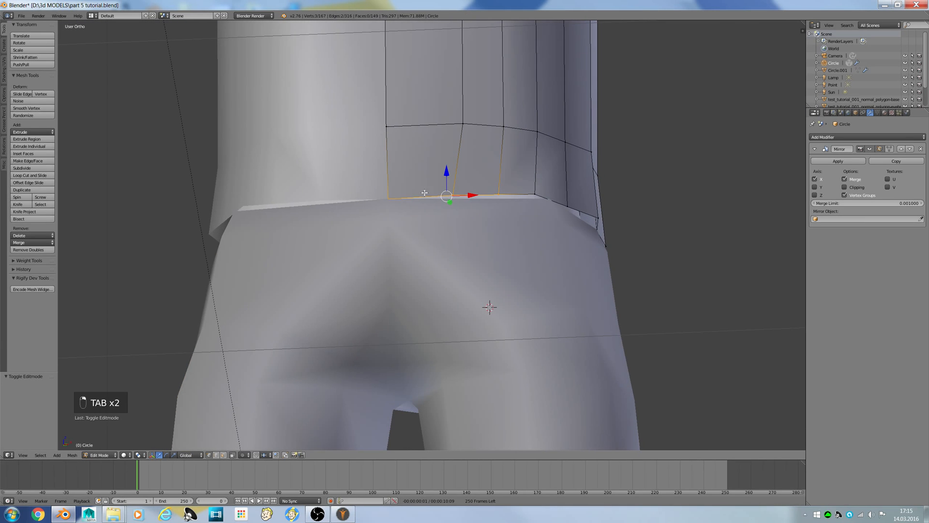
key("Tab")
left_click(838, 161)
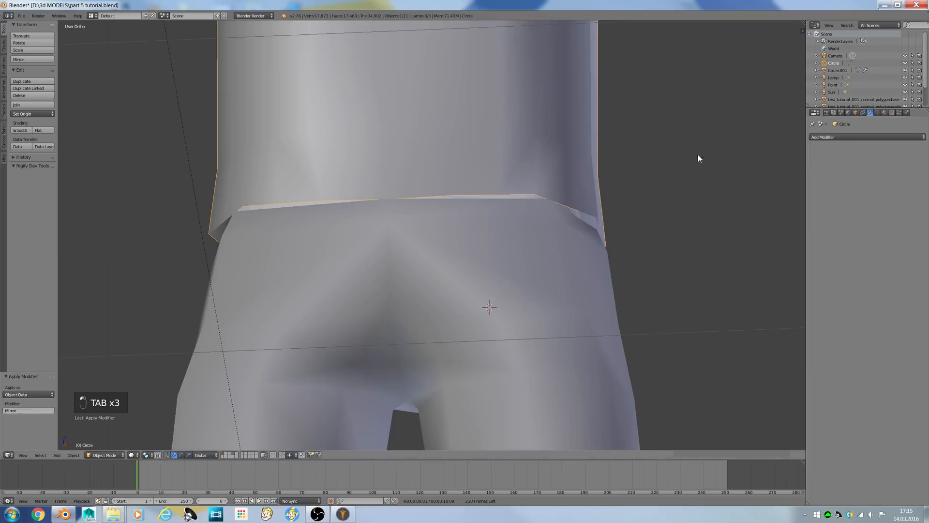
Move the shirt's outermost hem vertices on the positive X side -0.006 along X, working from the front view
key("Tab")
key("a")
key("a")
key("a")
key("a")
key("a")
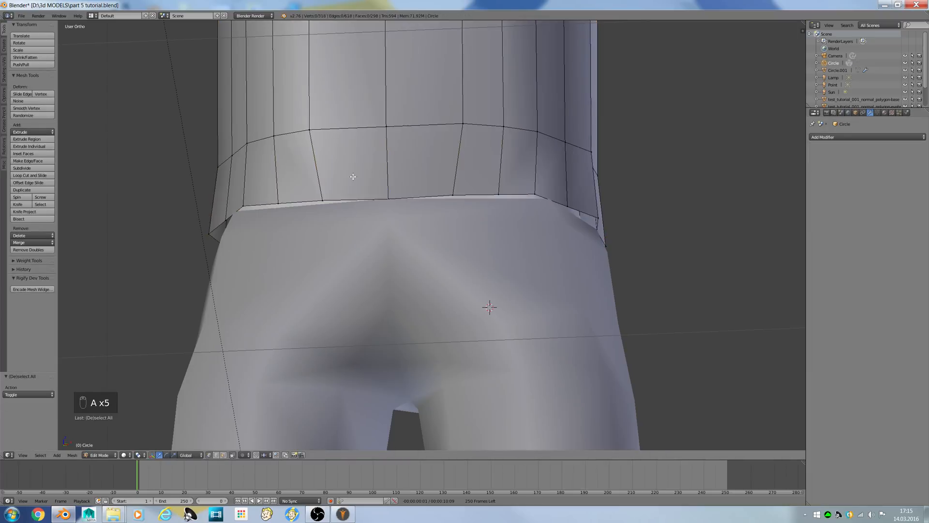
key("KP_1")
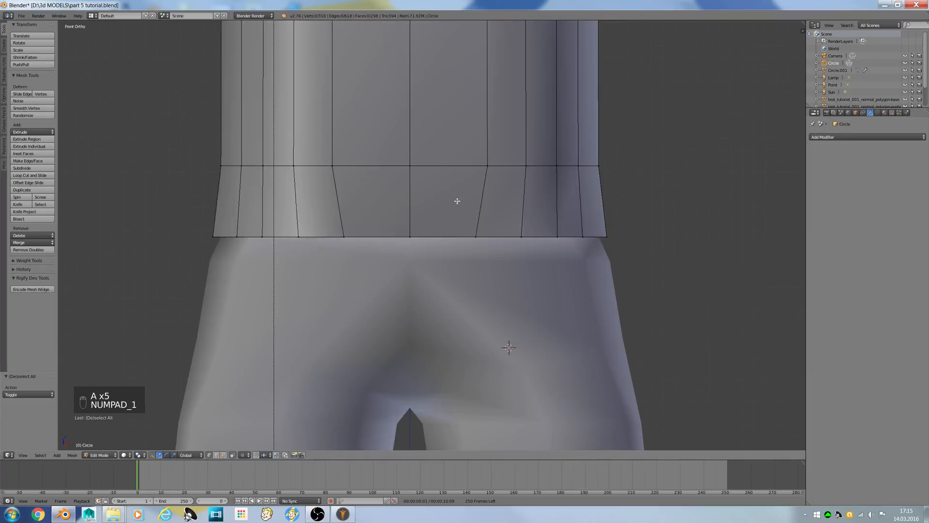
key("a")
key("a")
key("z")
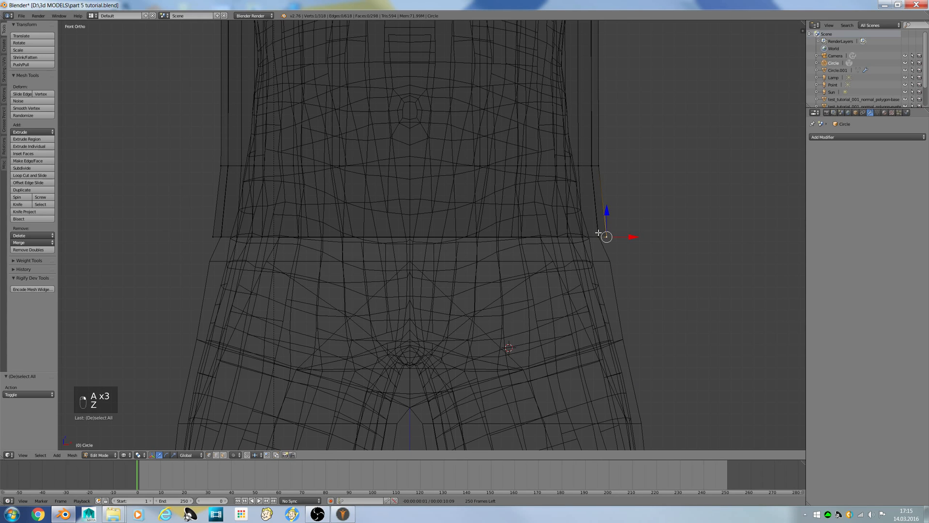
left_click_drag(616, 238, 608, 239)
key("z")
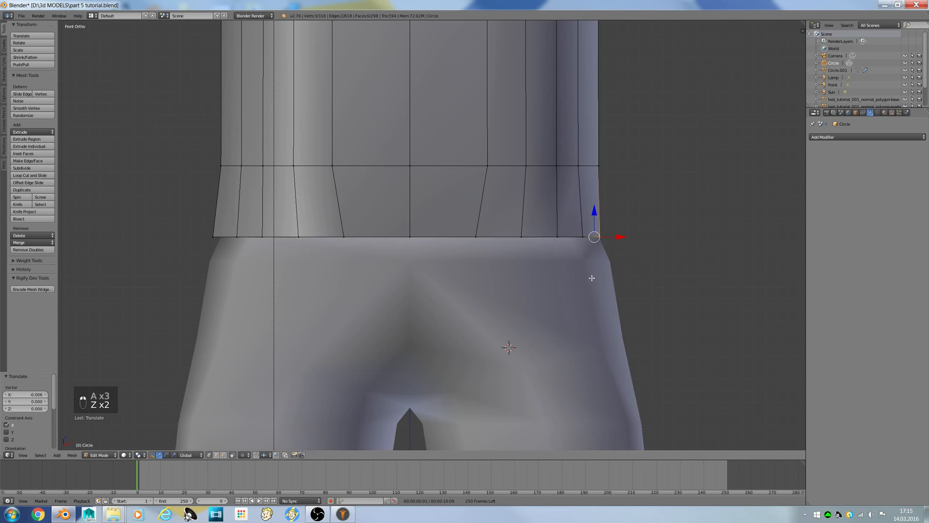
Try to shift the shirt's hem corner vertex on the opposite side along X
middle_click_drag(591, 278, 588, 261)
right_click(212, 229)
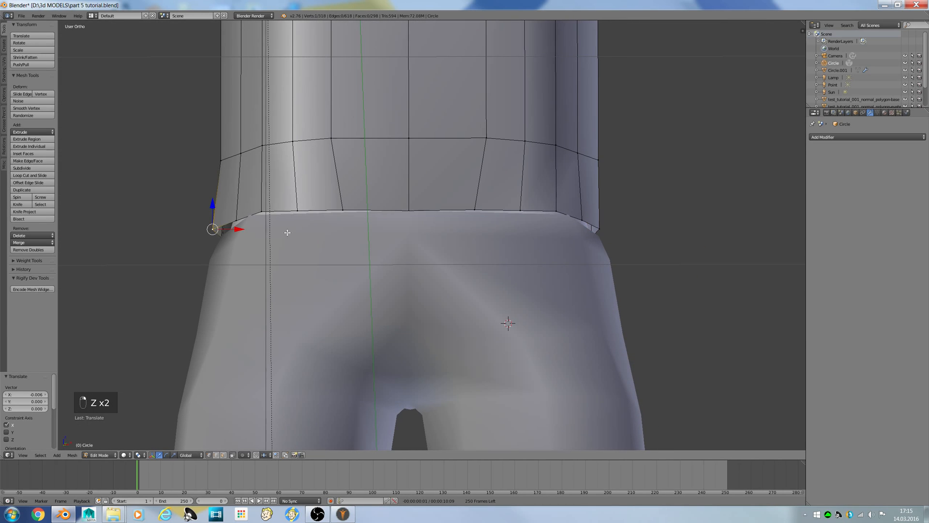
left_click(235, 227)
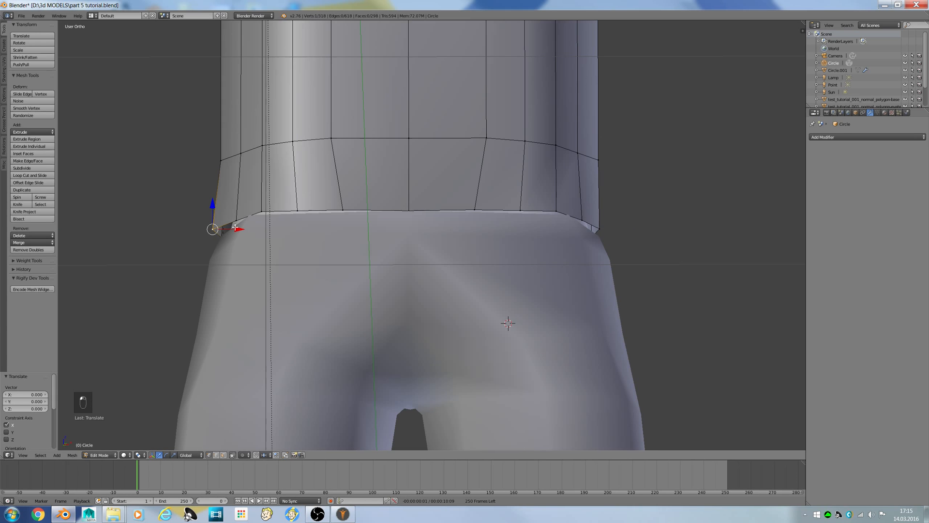
key("KP_1")
key("a")
key("a")
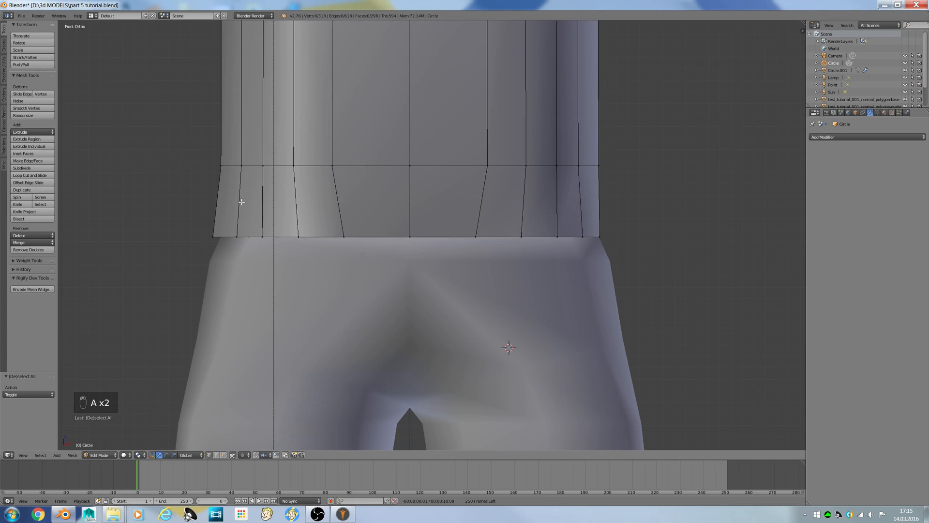
scroll(247, 201, "down", 8)
key("a")
key("a")
key("z")
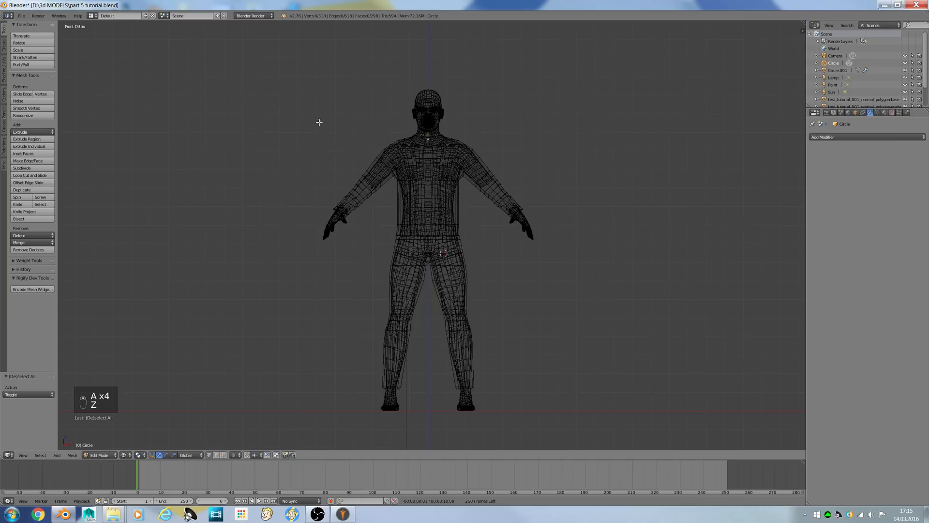
key("b")
left_click_drag(218, 76, 382, 262)
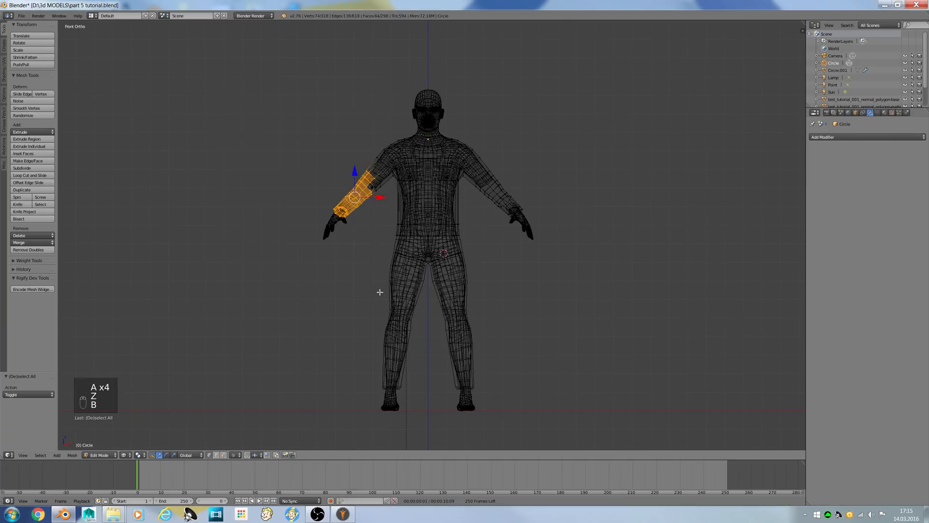
key("b")
left_click_drag(445, 135, 475, 211)
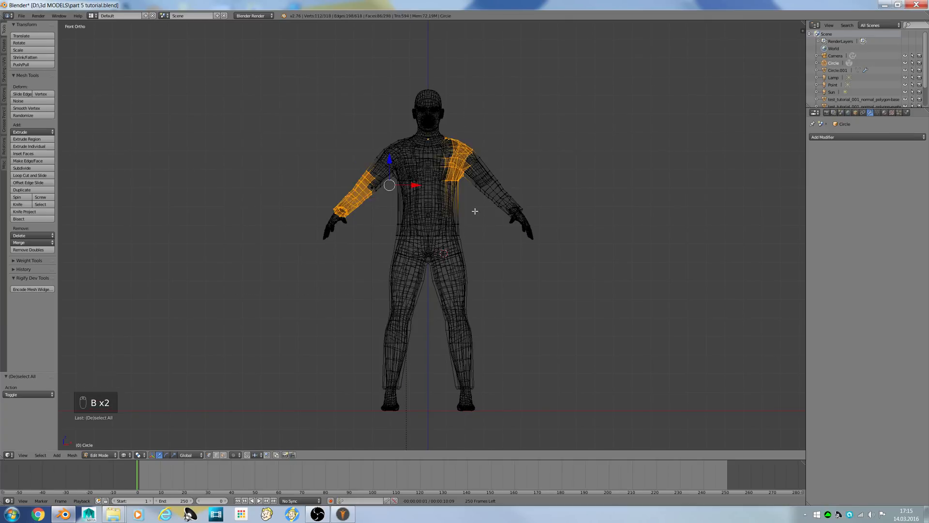
left_click(844, 138)
key("a")
Box-select the whole negative X half of the shirt in the front wireframe view
scroll(652, 152, "up", 2)
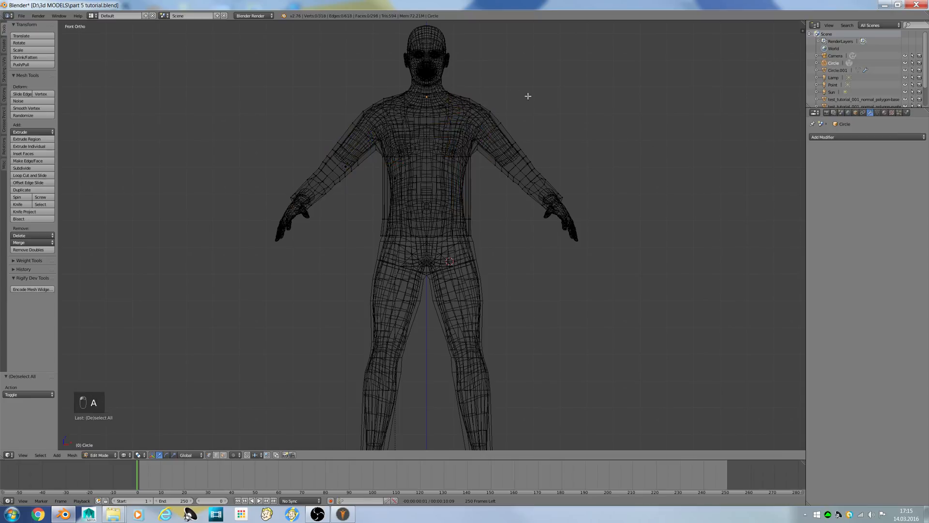
key("b")
left_click_drag(288, 36, 427, 352)
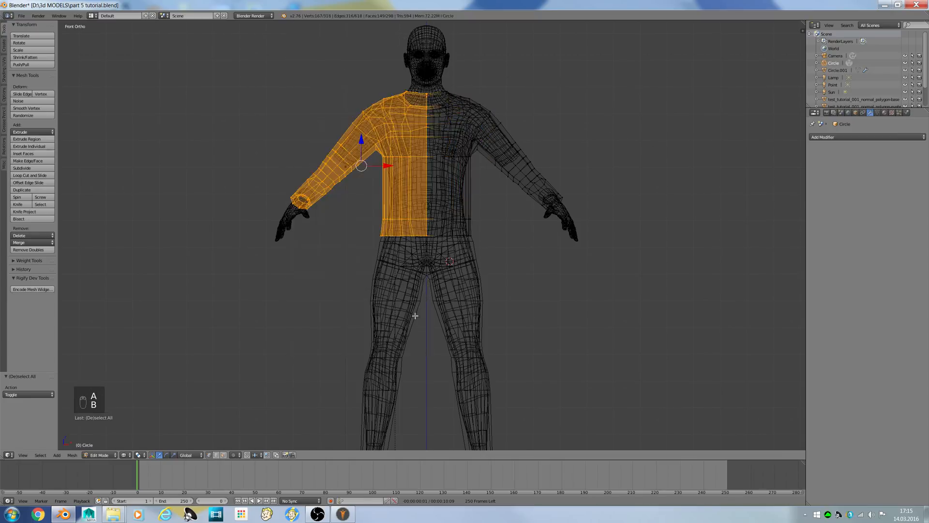
scroll(423, 277, "up", 2)
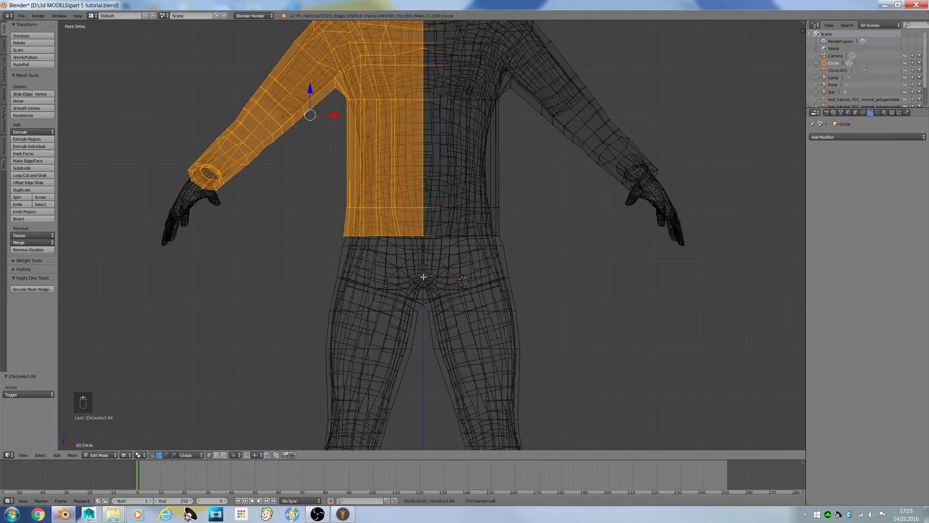
Try deleting the vertices of the shirt's selected half, check it in solid view, and undo the deletion
key("Delete")
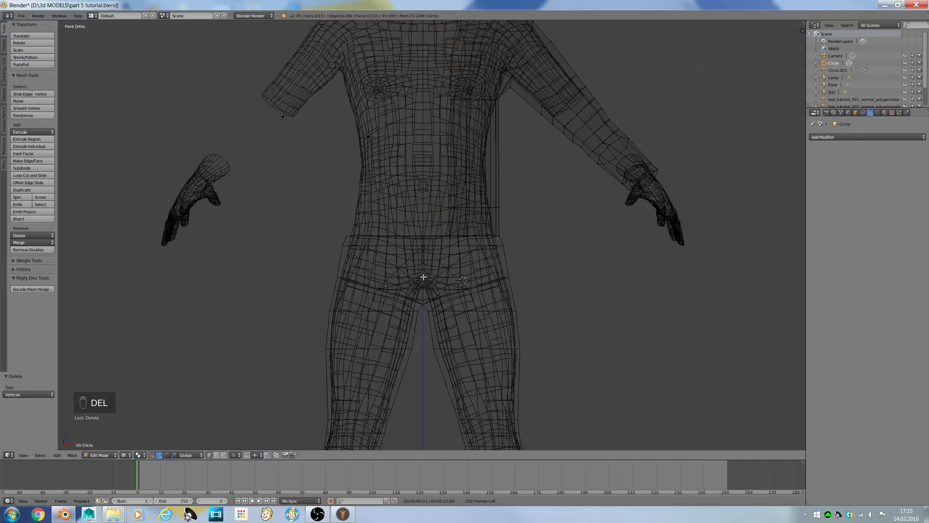
key("a")
key("z")
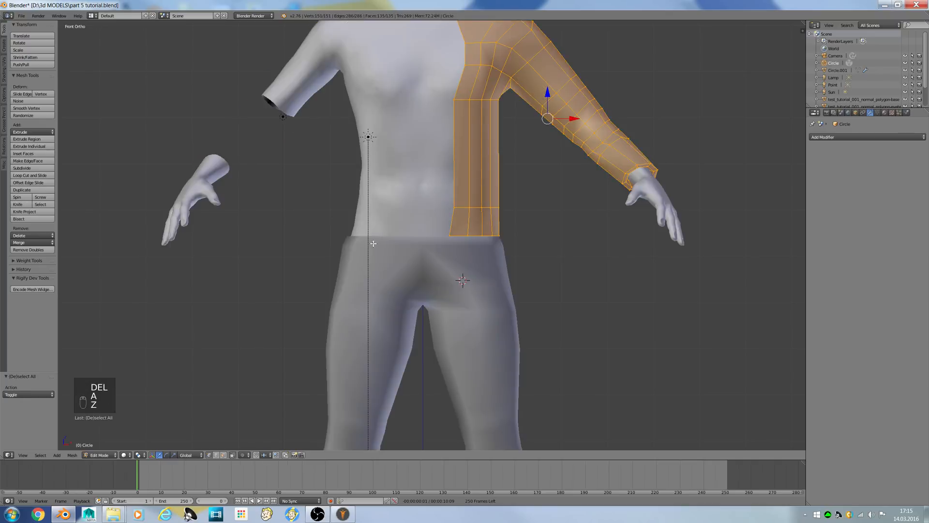
key("z")
key("ctrl+z")
key("ctrl+z")
key("ctrl+z")
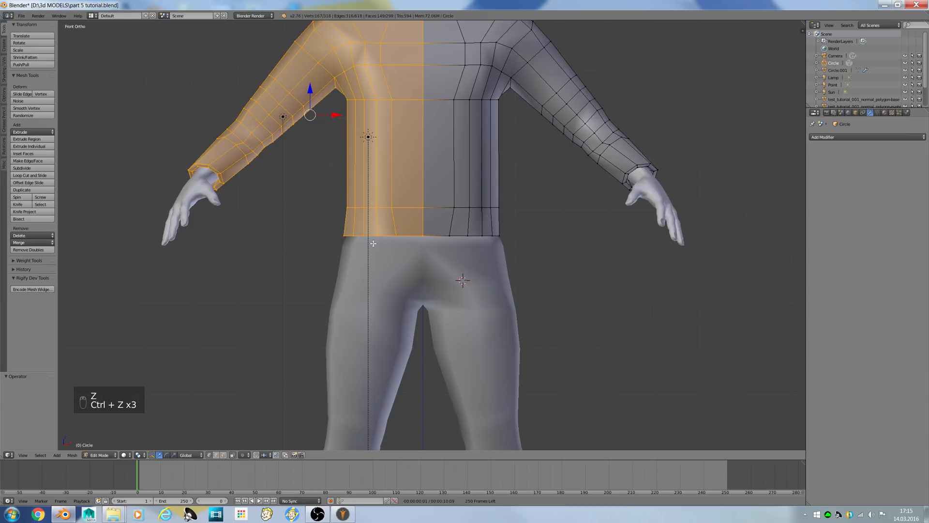
Delete the faces of the shirt's negative X half and add a Mirror modifier to the shirt
key("Delete")
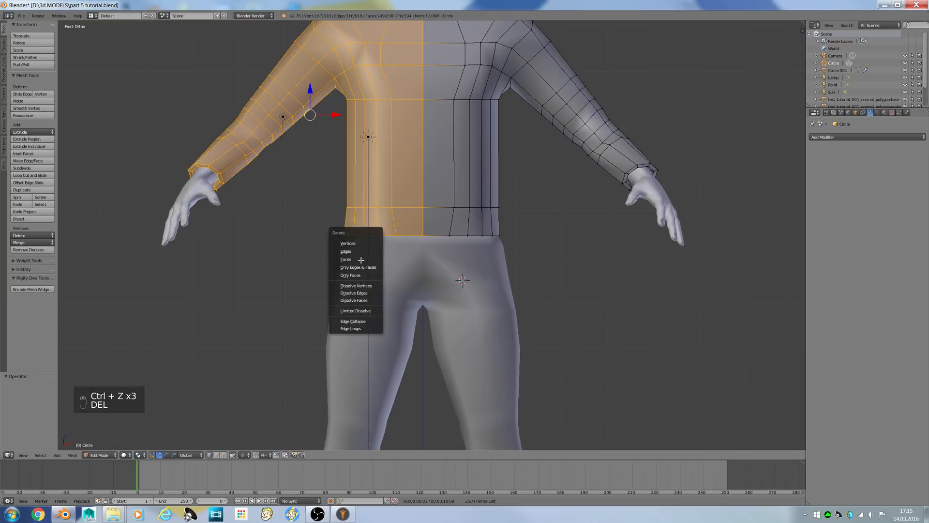
left_click(360, 260)
left_click(866, 137)
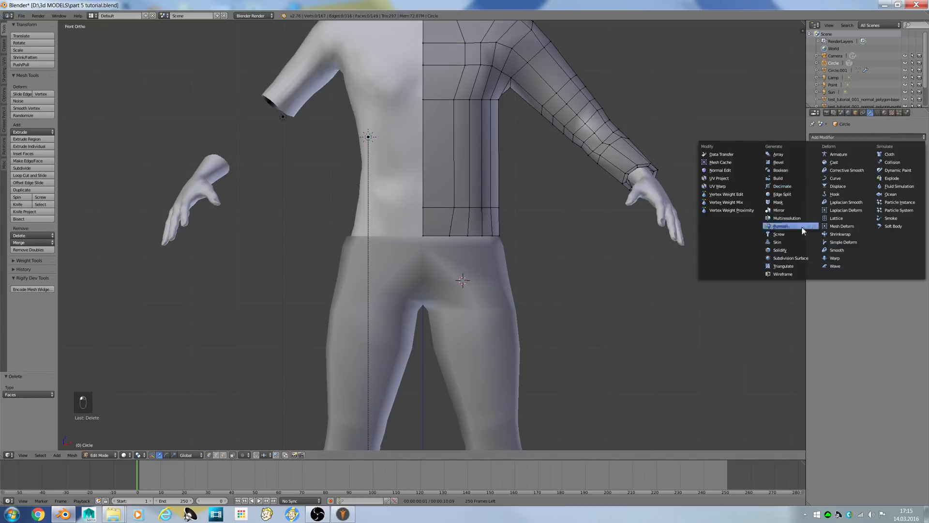
left_click(794, 210)
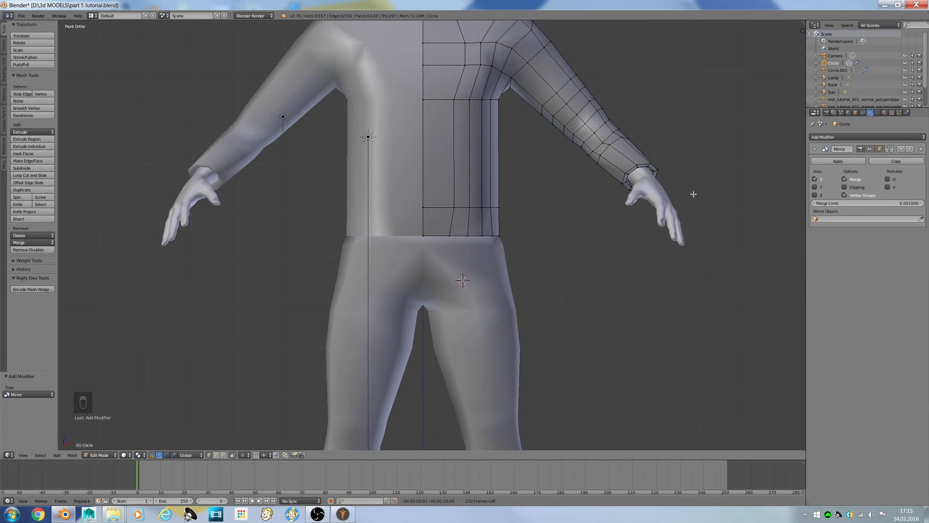
Select the shirt's lowest hem edge loop and apply the Mirror modifier in object mode
scroll(630, 244, "up", 2)
middle_click_drag(629, 245, 628, 220)
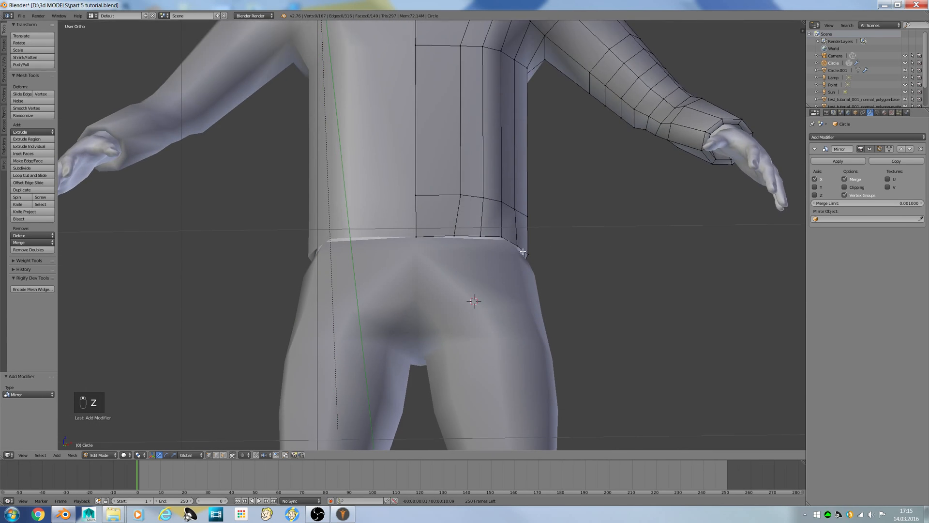
scroll(469, 232, "up", 4)
right_click(496, 234, "alt")
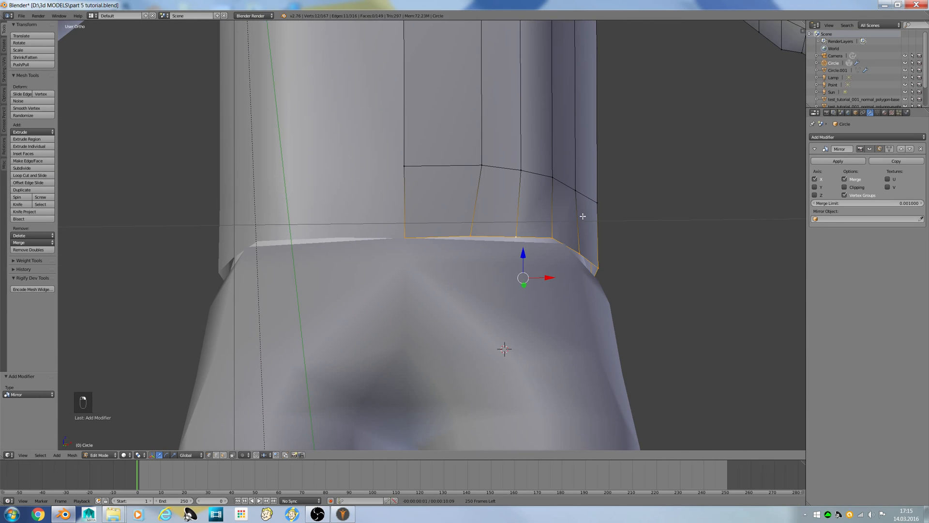
key("Tab")
left_click(838, 160)
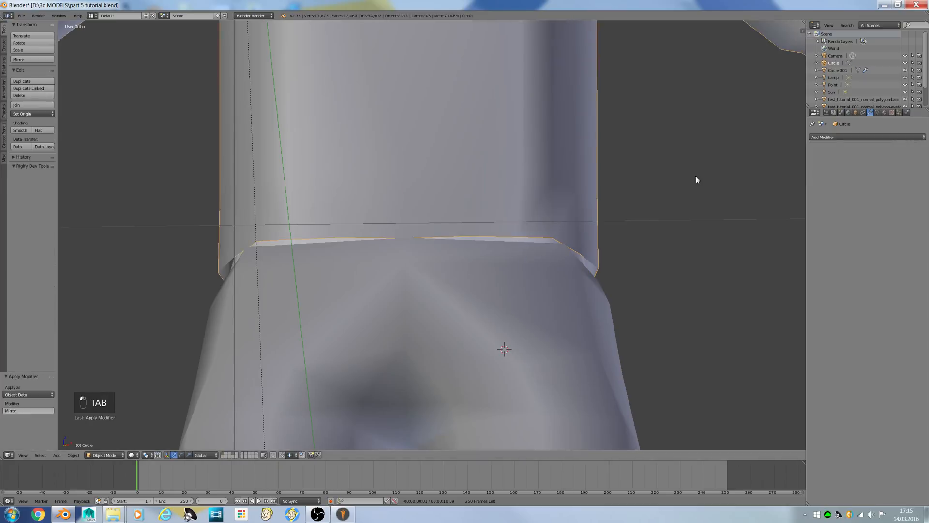
Extrude the shirt's full hem loop and scale it inward to 0.920
key("Tab")
key("e")
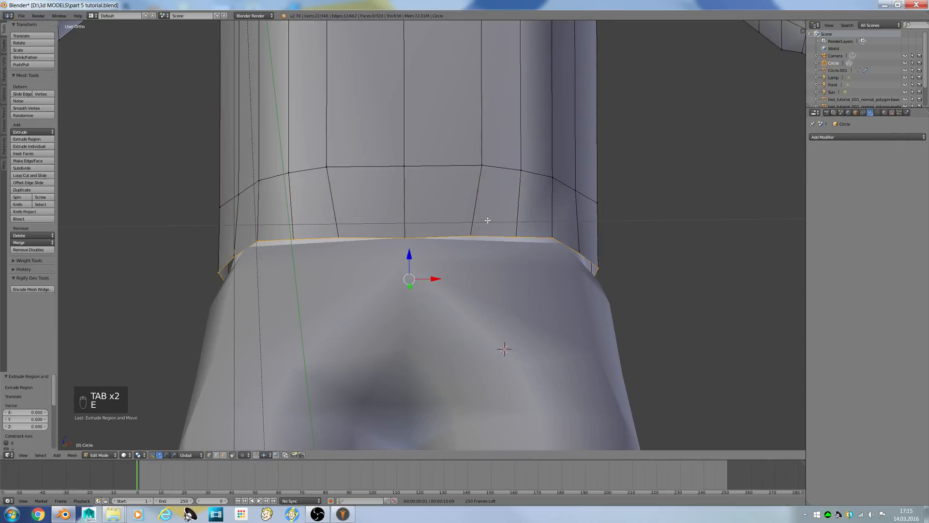
key("s")
left_click(602, 201)
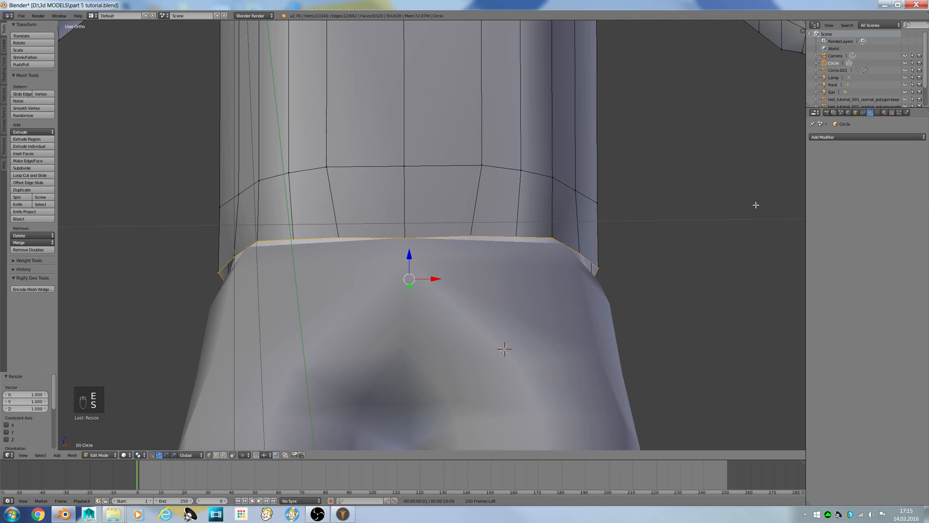
key("s")
left_click(731, 209)
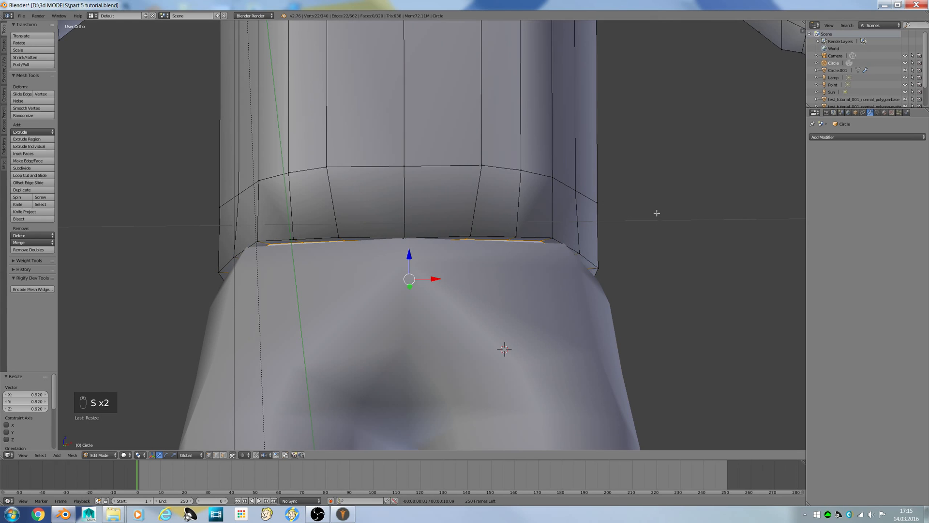
middle_click_drag(562, 240, 528, 233)
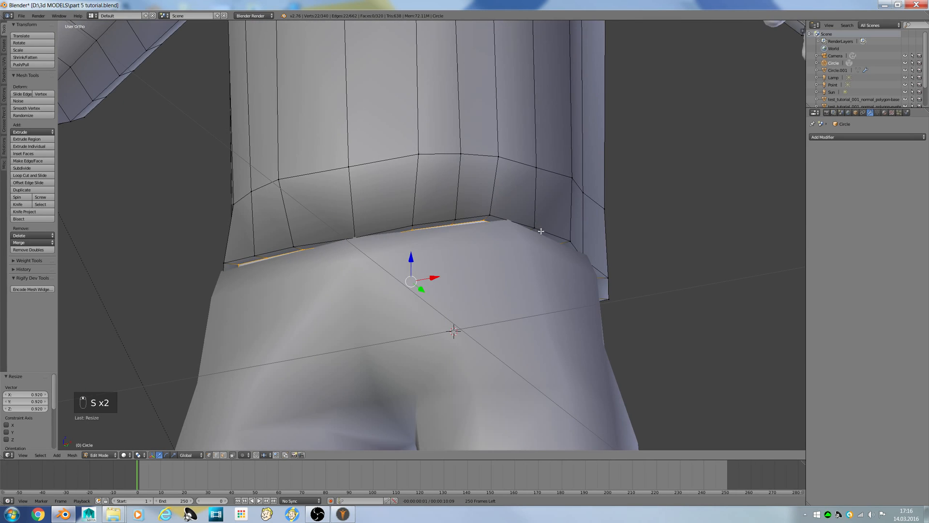
Add one edge loop around the hem's extruded inner lip and return to object mode
key("ctrl+r")
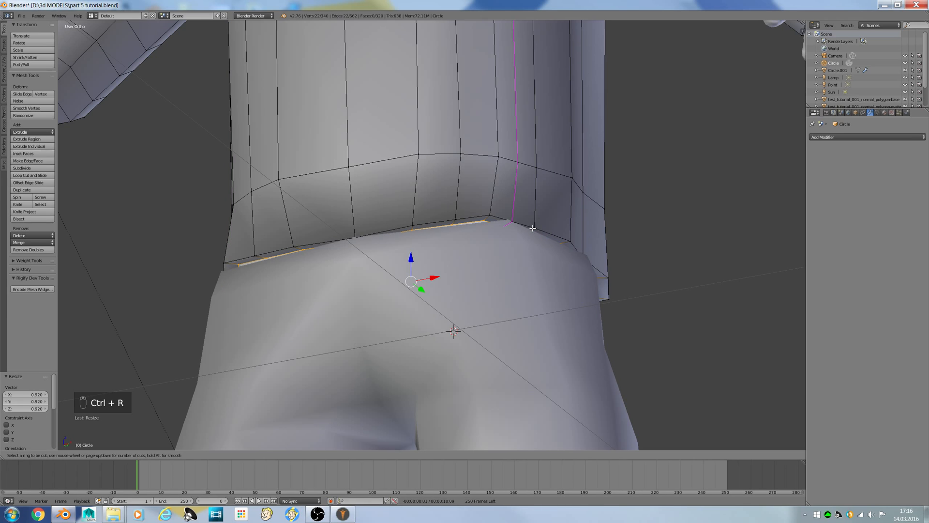
left_click(533, 228)
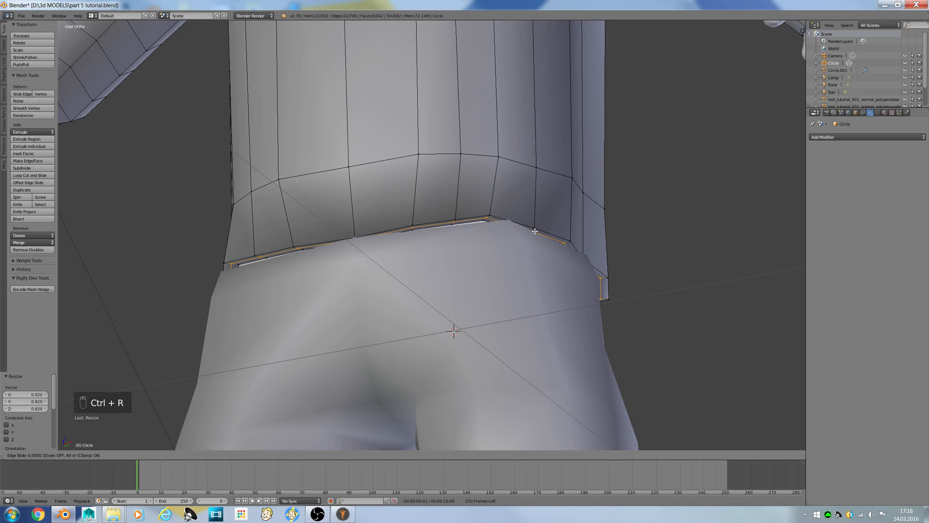
left_click(412, 259)
key("Tab")
middle_click_drag(303, 259, 236, 275)
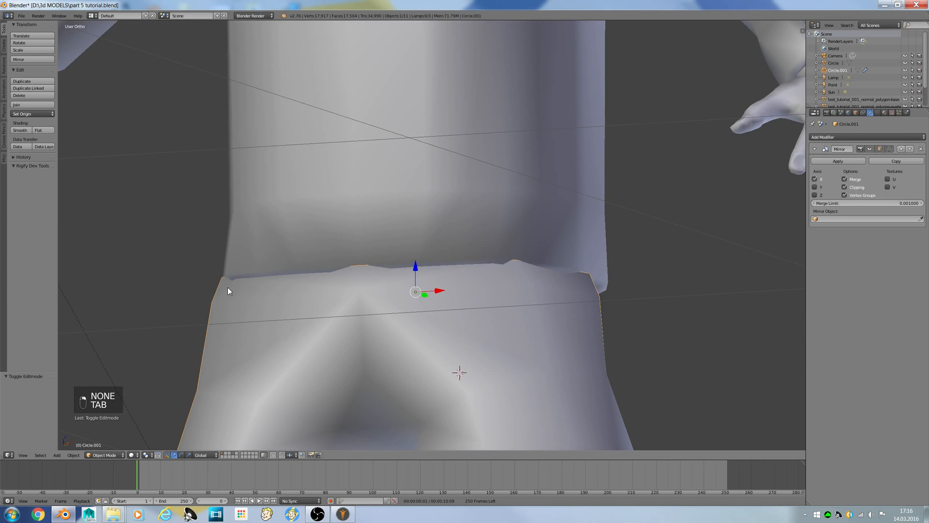
Select the trousers and open them in edit mode with wireframe shading
right_click(228, 288)
key("Tab")
middle_click_drag(291, 297, 455, 320)
key("Tab")
right_click(293, 317)
key("Tab")
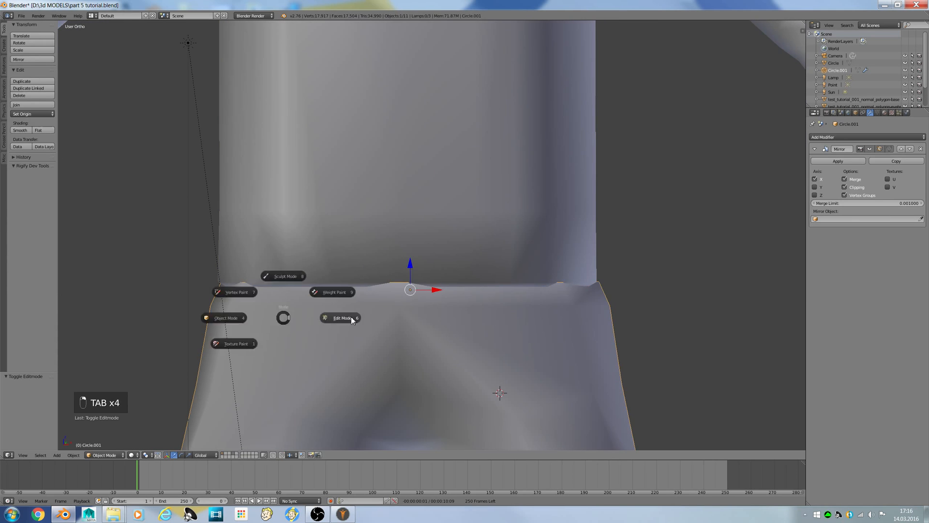
left_click(352, 318)
key("z")
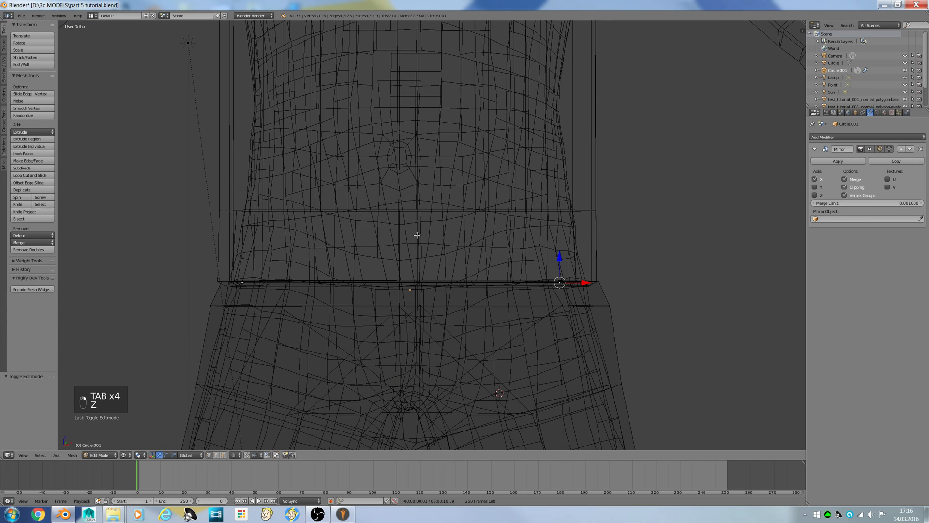
Try to box-select the trousers' waistband corner vertices on the positive X side
key("b")
left_click_drag(543, 237, 564, 284)
middle_click_drag(566, 295, 562, 301)
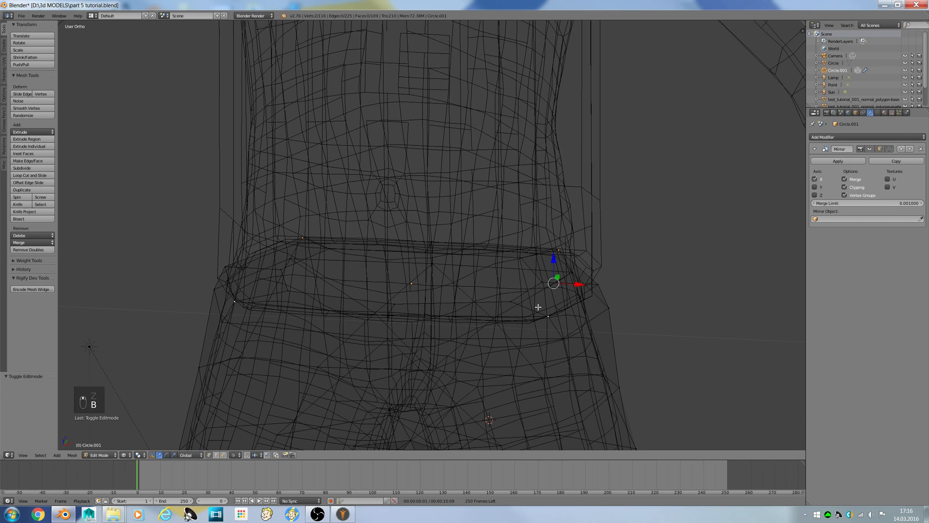
key("a")
key("b")
left_click_drag(531, 296, 546, 344)
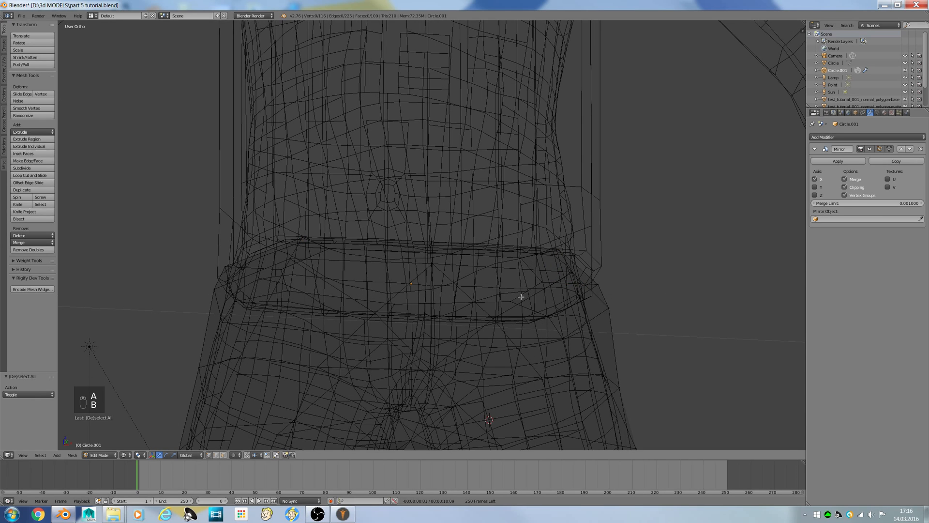
key("less")
key("z")
middle_click_drag(501, 324, 502, 300)
key("z")
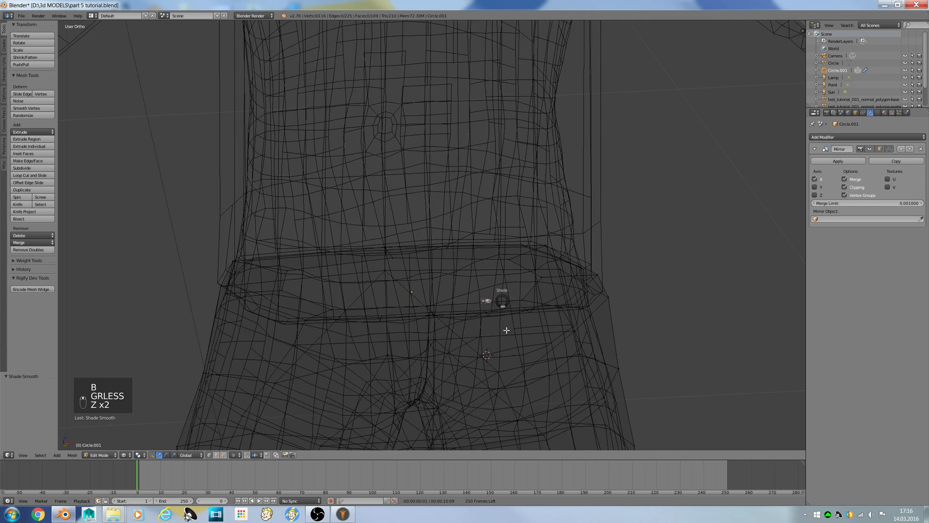
Move the trousers' front waistband corner vertex and its inner neighbour on the positive X side -0.007 along X, using solid front view
middle_click_drag(578, 252, 523, 334)
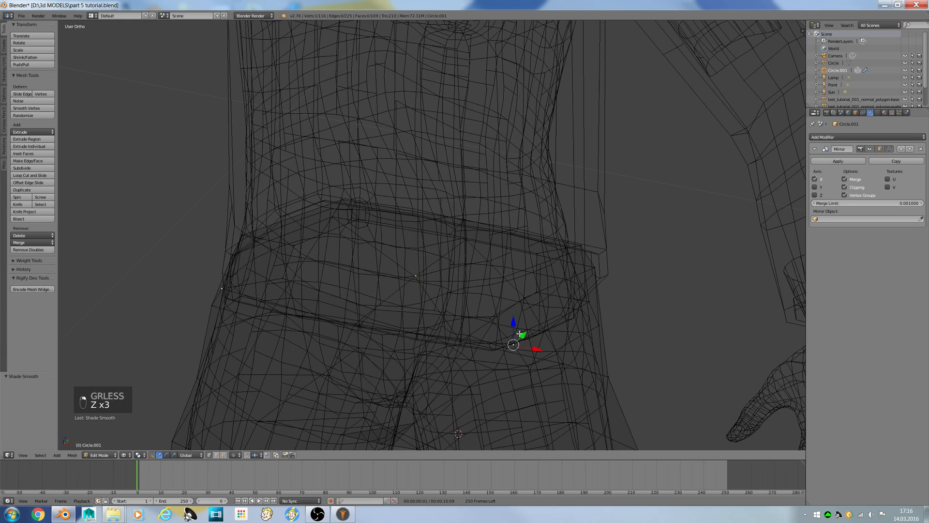
key("n")
key("n")
key("b")
mouse_move(489, 323)
left_mouse_down()
mouse_move(518, 345)
mouse_move(477, 305)
left_mouse_up()
key("b")
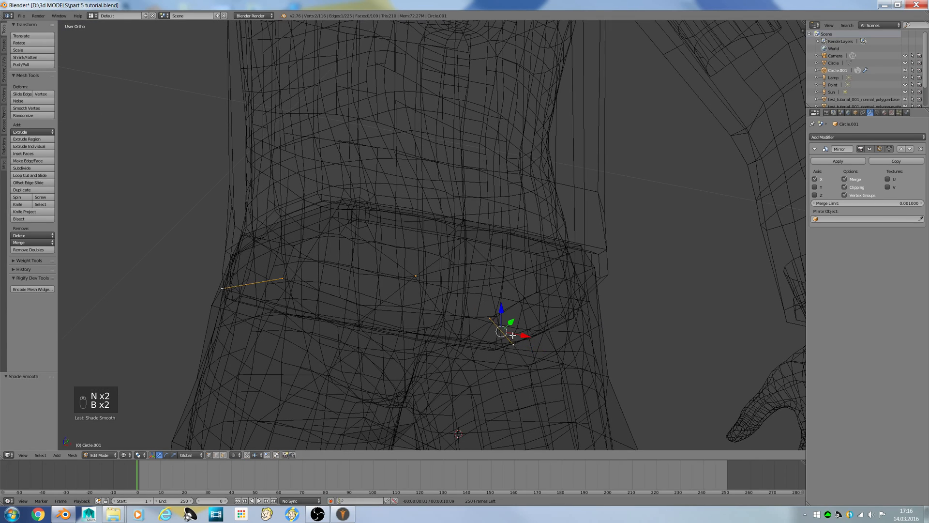
key("KP_1")
key("z")
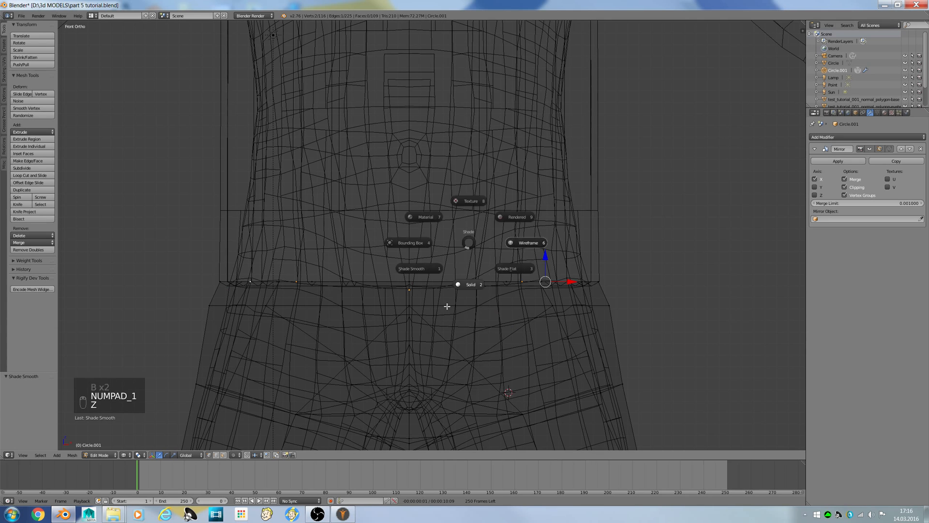
left_click(447, 307)
left_click_drag(564, 281, 555, 282)
Move the trousers' front centre waistband vertex 0.002 along Y
middle_click_drag(556, 282, 553, 284)
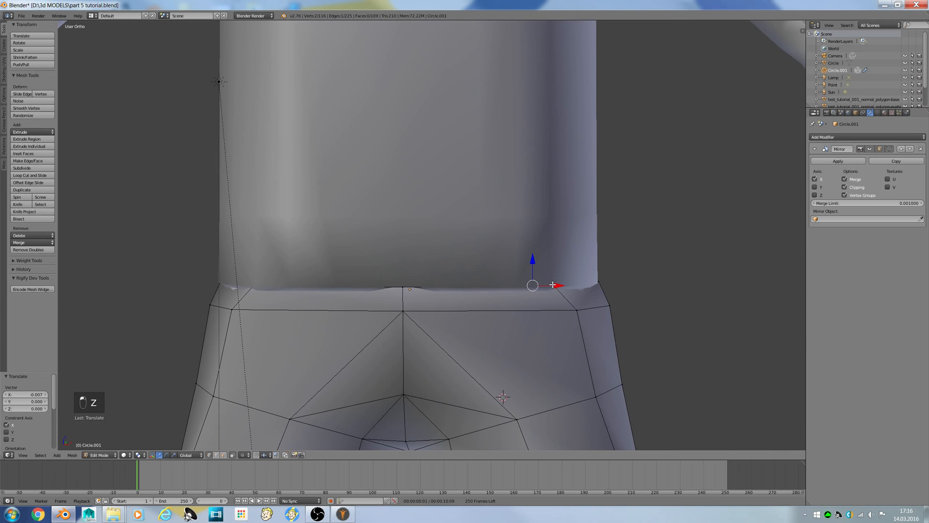
middle_click_drag(405, 291, 344, 307)
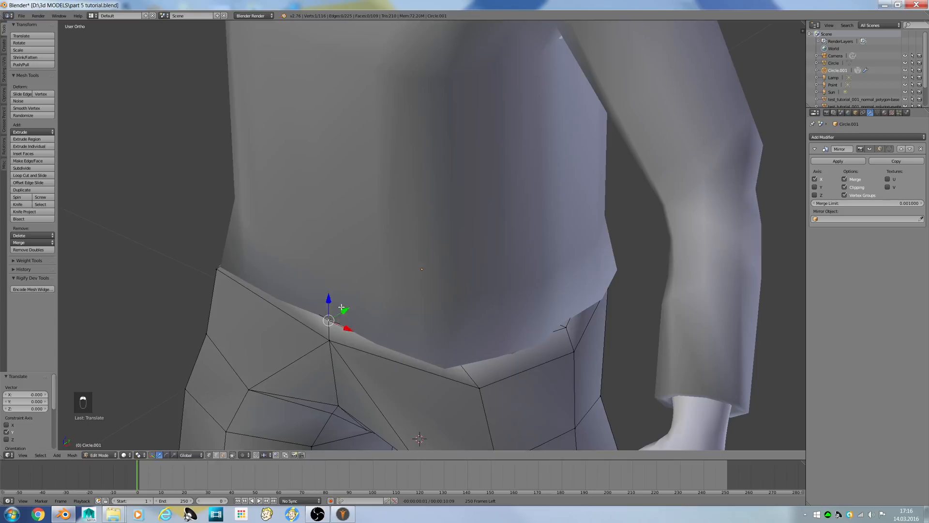
left_click_drag(344, 306, 347, 309)
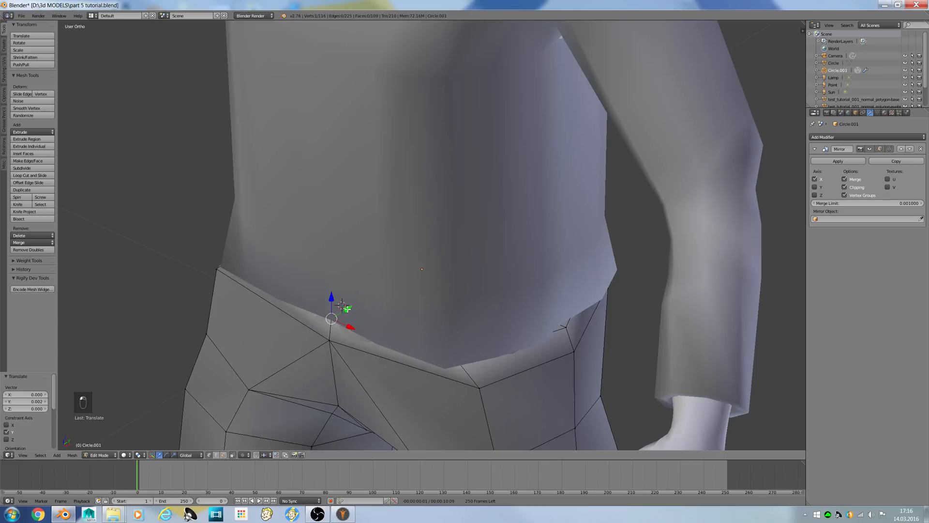
Try to shift the trousers' waistband vertices at the side of the hip, and undo the changes
key("g")
right_click(561, 328)
right_click(568, 342, "shift")
right_click(568, 330)
right_click(574, 347, "shift")
left_click_drag(572, 336, 565, 337)
key("ctrl+z")
key("ctrl+z")
key("ctrl+z")
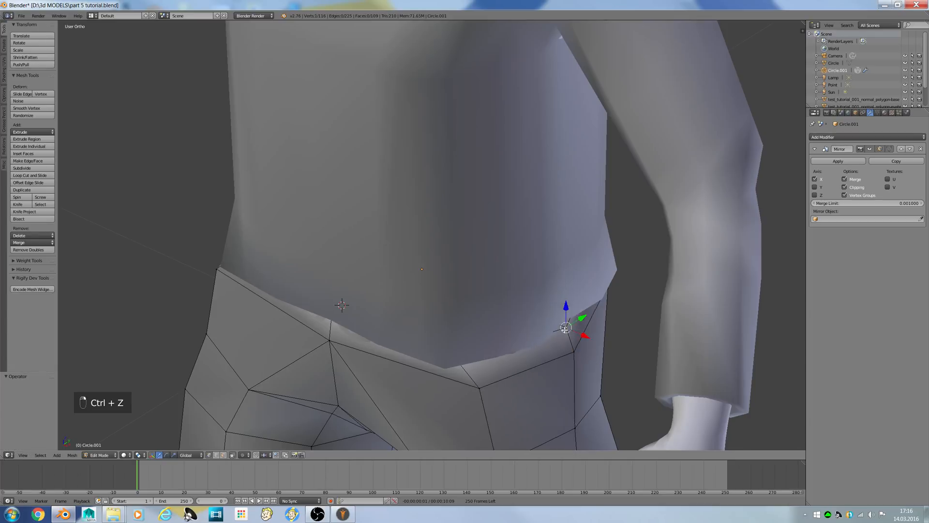
Examine the fit of the trousers' waistband beneath the shirt in object mode, including from the front
key("Tab")
scroll(460, 310, "down", 1)
middle_click_drag(460, 310, 431, 342)
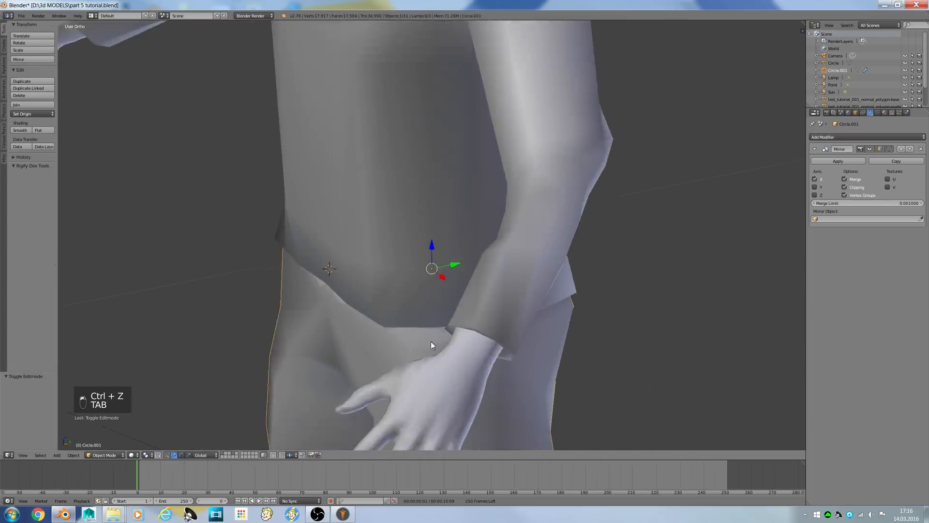
key("KP_1")
Open the body mesh for editing in front wireframe view, with nothing selected and face selection mode active
right_click_drag(428, 345, 389, 335)
key("Escape")
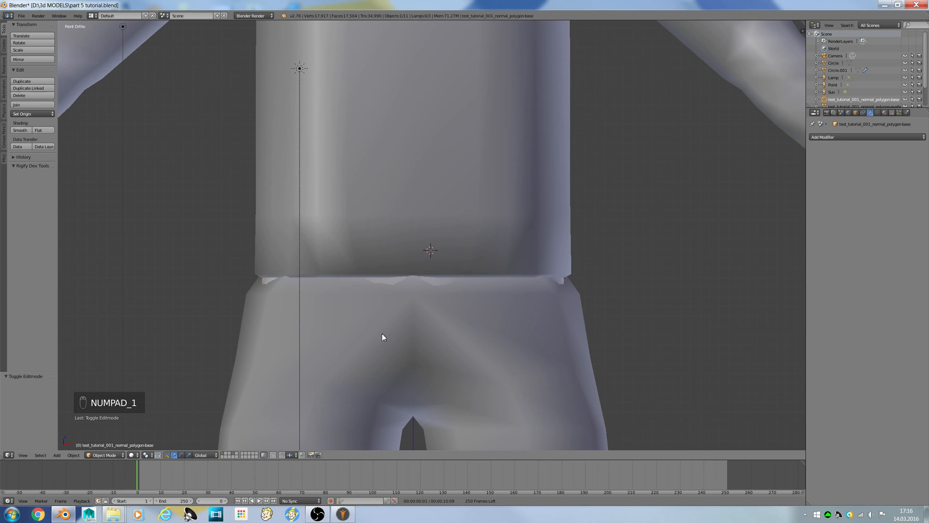
scroll(452, 315, "down", 4)
key("Tab")
scroll(480, 300, "down", 5)
key("z")
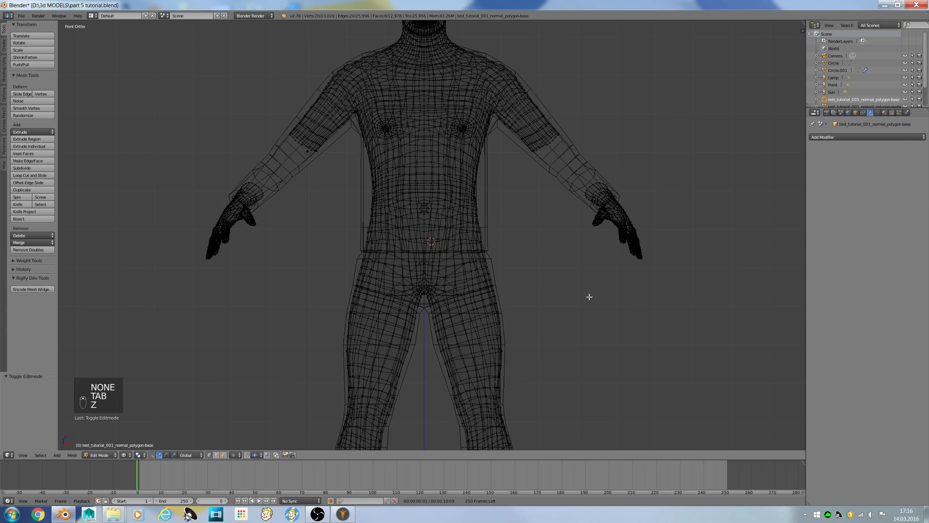
scroll(450, 337, "down", 1, "shift")
key("a")
scroll(450, 341, "up", 4)
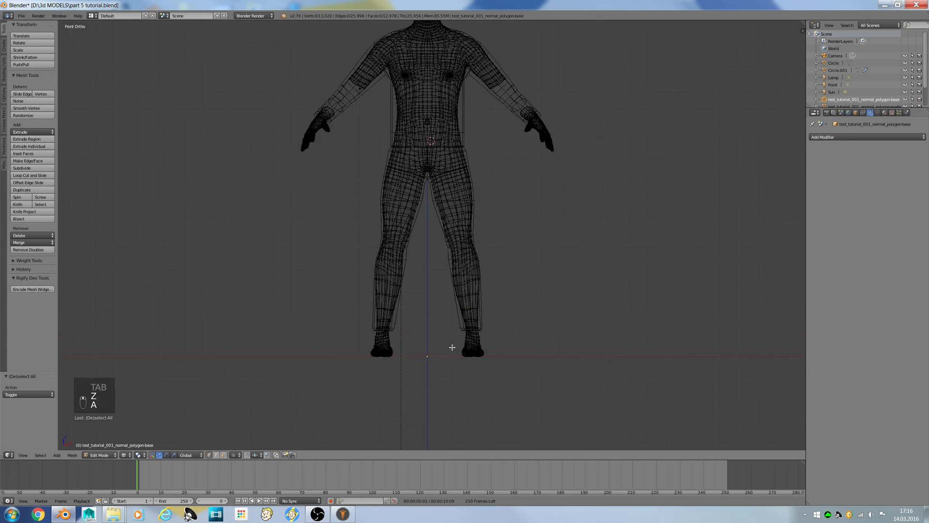
left_click(222, 456)
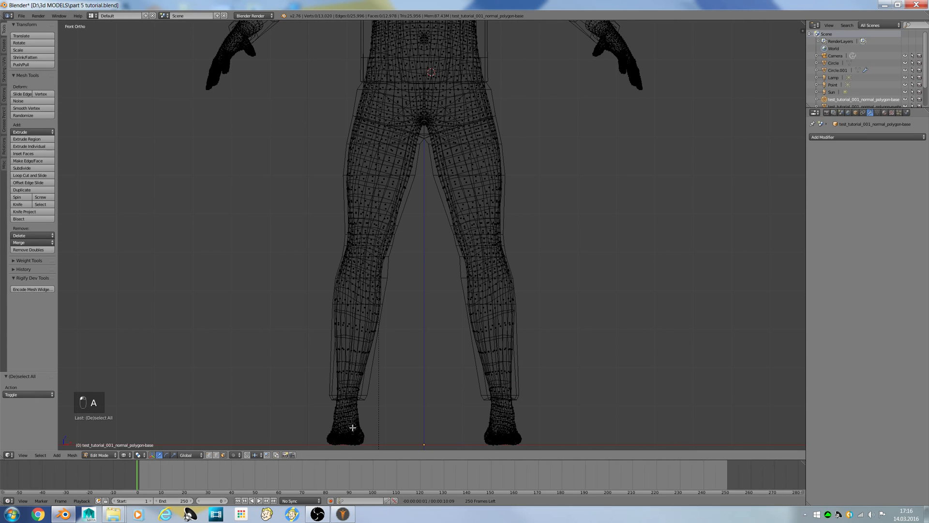
Select the face rings around both lower shins and all body faces from the shins up to the chest
scroll(506, 401, "up", 2)
left_click(509, 410, "alt")
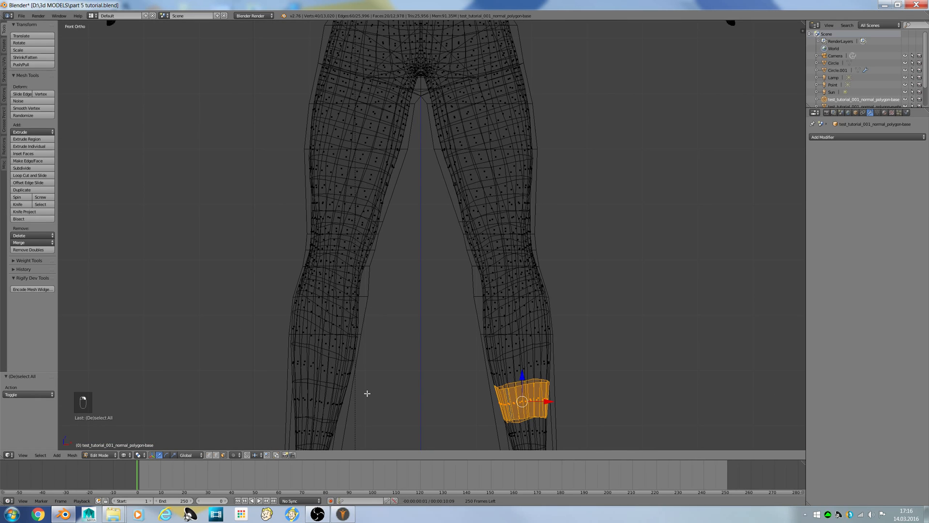
left_click(305, 405, "alt+shift")
scroll(363, 379, "down", 5)
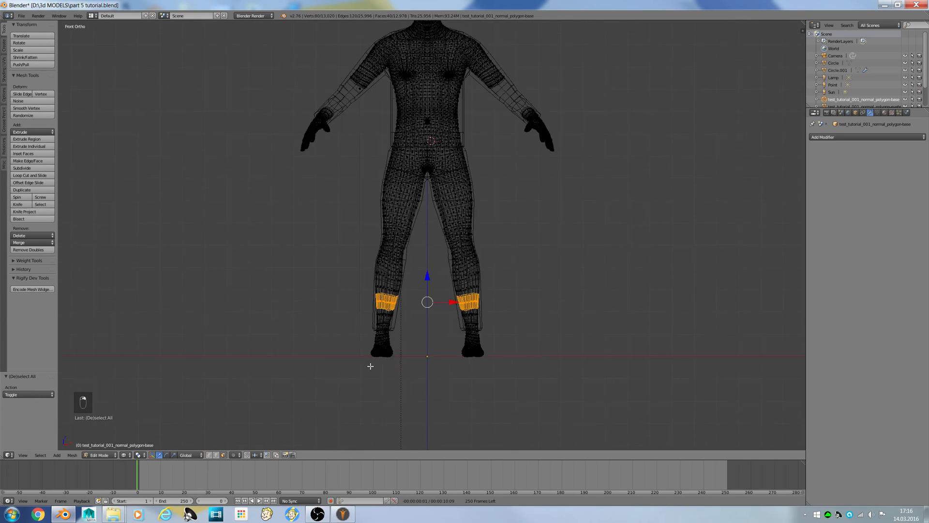
key("b")
left_click_drag(377, 106, 474, 280)
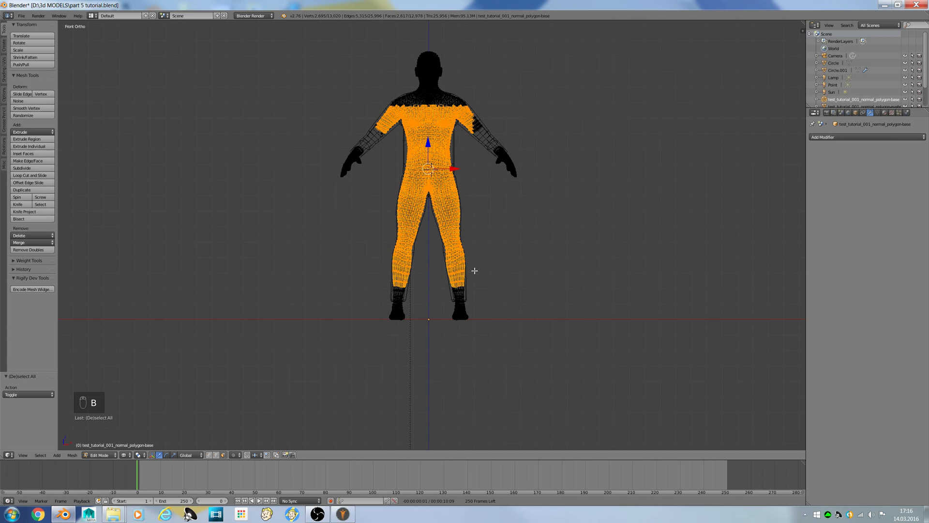
scroll(469, 220, "up", 8)
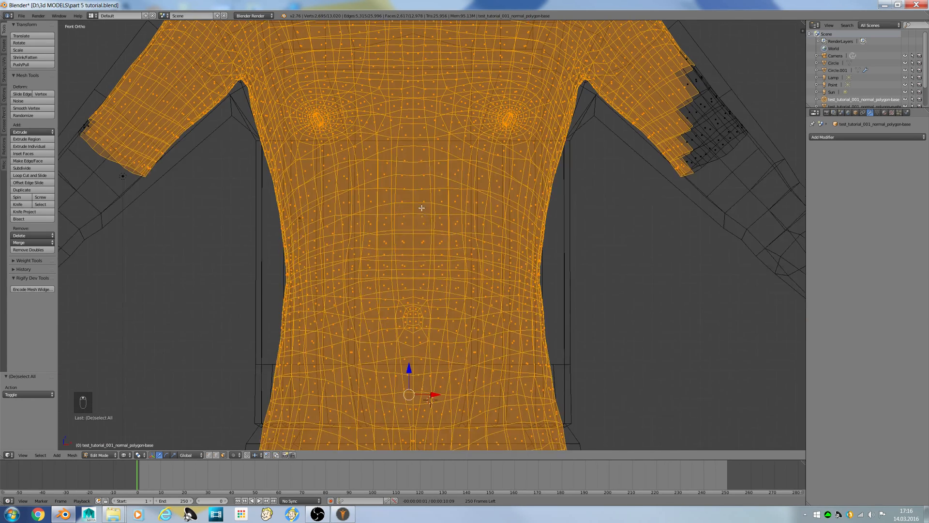
Add the face loop around the base of the neck, just beneath the shirt's collar, to the selection in solid view
key("z")
left_click(397, 170)
scroll(399, 175, "up", 12, "shift")
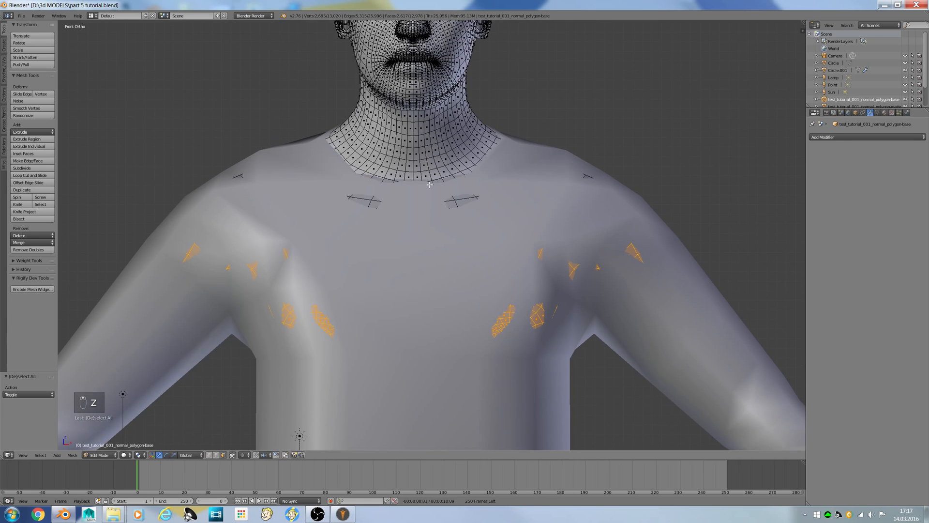
scroll(436, 186, "up", 1)
scroll(446, 197, "up", 2, "shift")
scroll(459, 225, "down", 10)
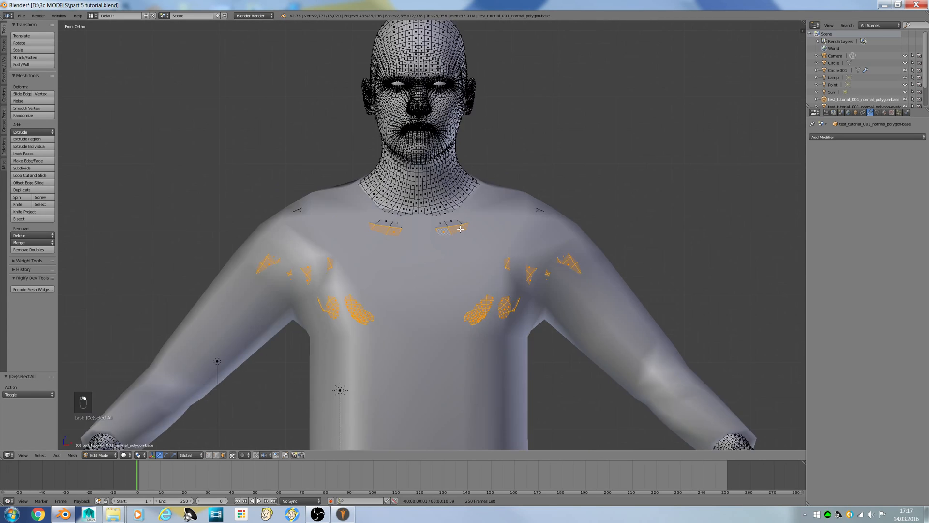
Check the body selection in wireframe and from the side, and hide the shirt in object mode
key("z")
left_click(498, 314)
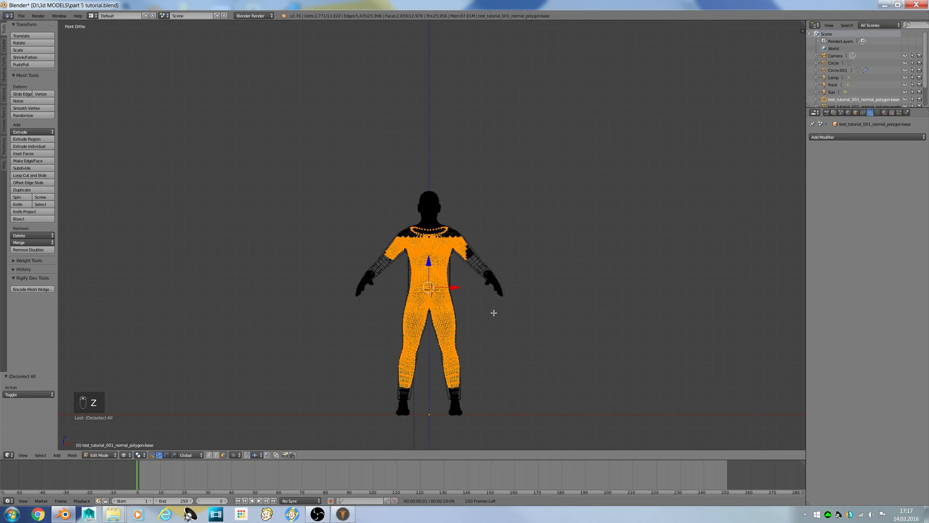
middle_click_drag(494, 311, 382, 290)
key("z")
scroll(382, 286, "up", 4, "shift")
scroll(415, 321, "up", 7)
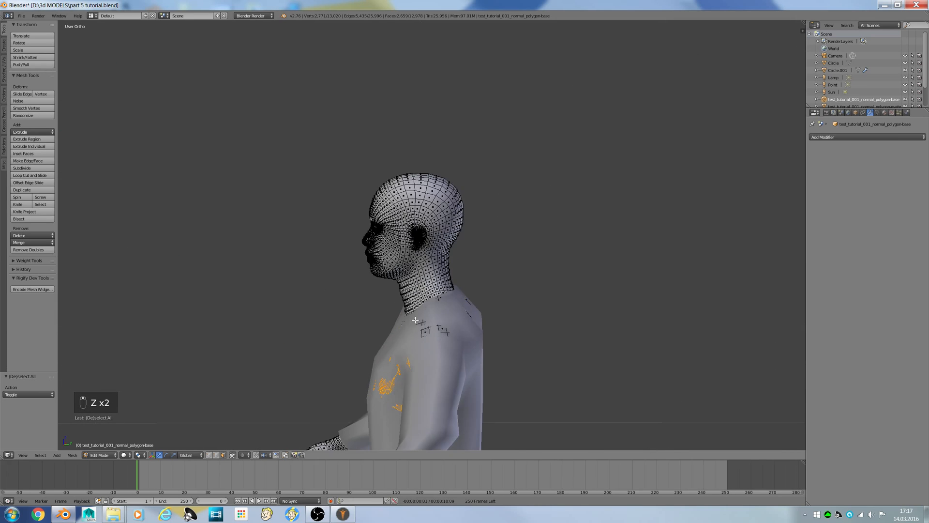
middle_click_drag(435, 363, 504, 353)
scroll(504, 353, "down", 2)
key("Tab")
left_click(303, 329)
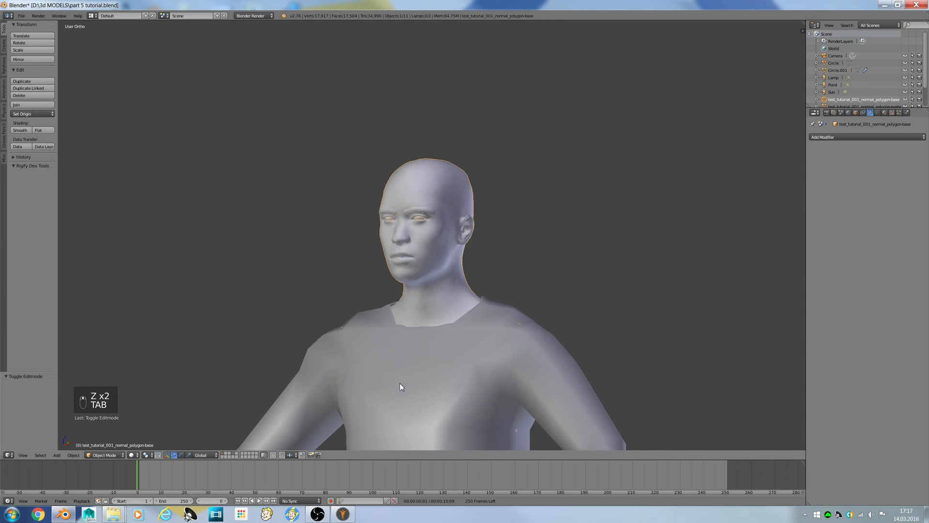
key("h")
Delete the selected torso, arm and leg faces of the body mesh
key("Tab")
left_click(543, 388)
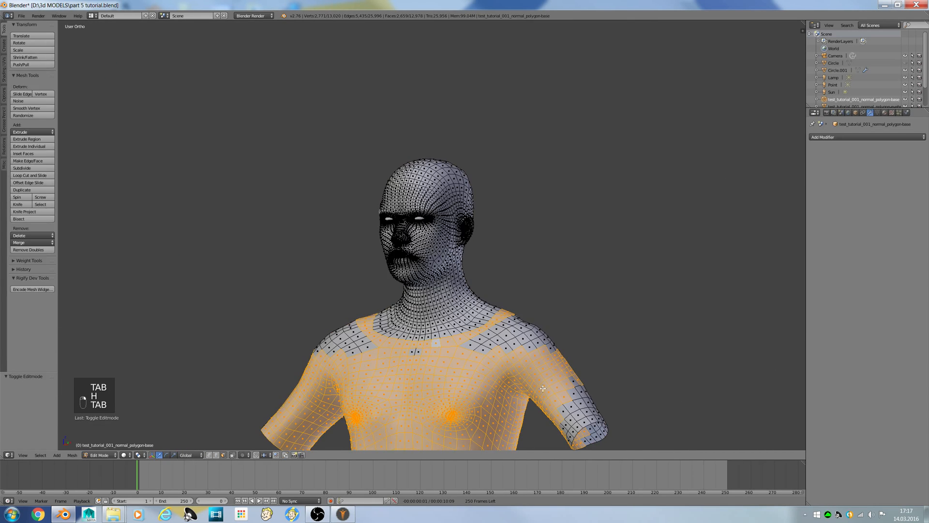
key("Delete")
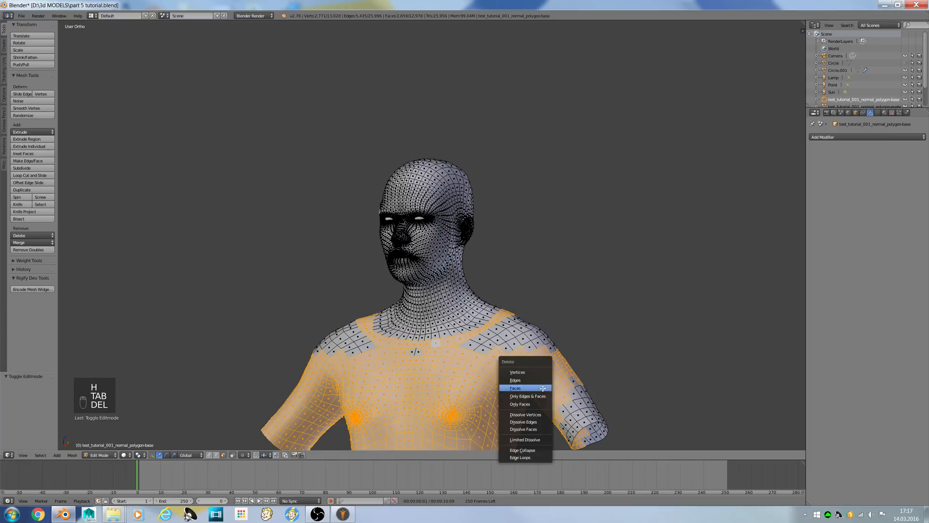
left_click(543, 388)
Hide the trousers in object mode and reopen the body mesh for editing
scroll(483, 369, "down", 3)
middle_click_drag(483, 369, 415, 328)
key("Tab")
left_click(373, 329)
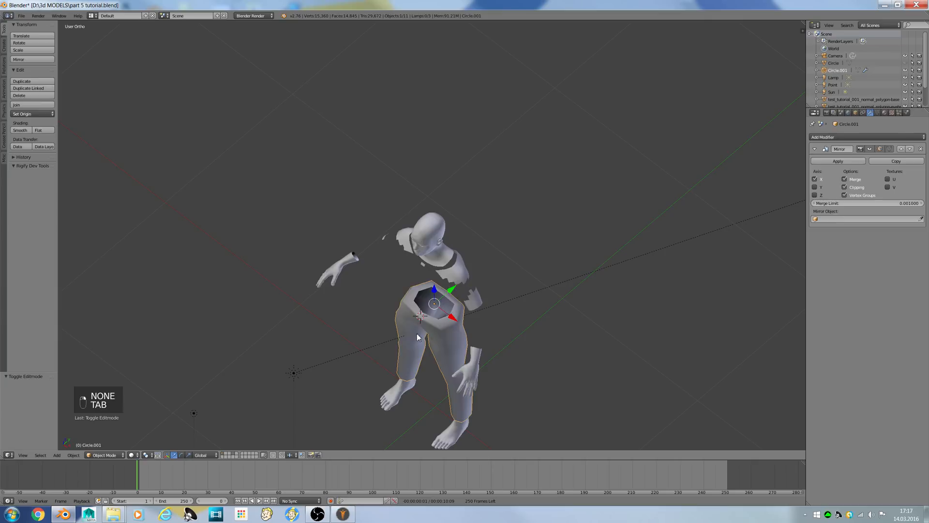
key("h")
key("Tab")
left_click(490, 276)
Select the leftover face loops running over the character's left shoulder
scroll(448, 376, "up", 5)
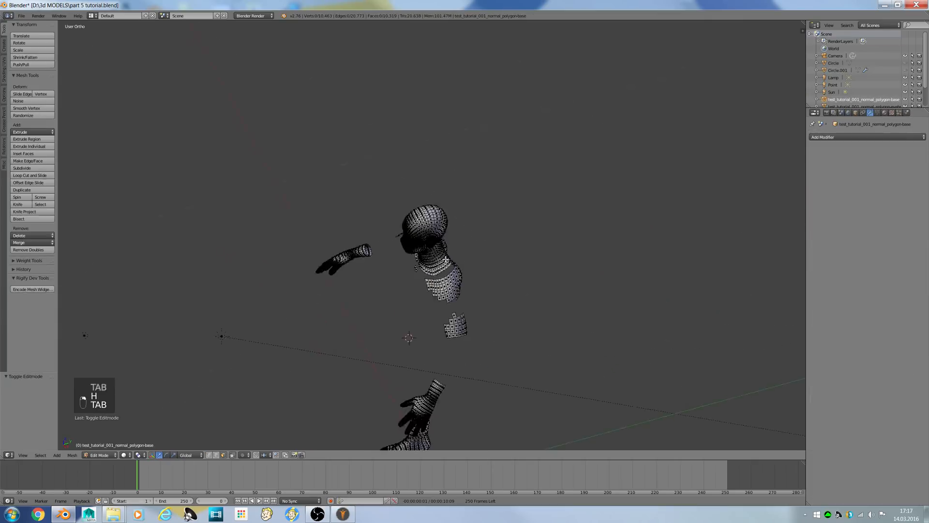
right_click(438, 374, "alt")
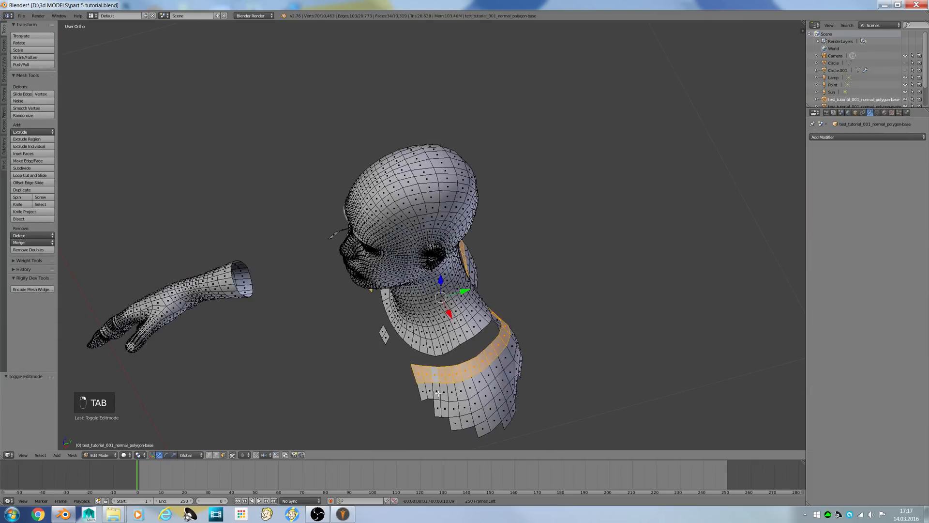
right_click(459, 415, "alt+shift")
right_click(484, 430, "alt+shift")
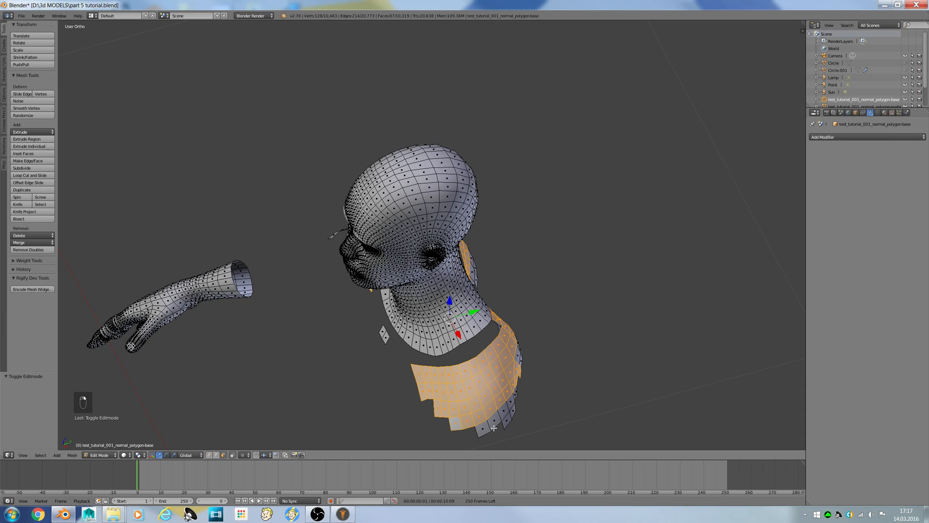
right_click(493, 428, "alt+shift")
middle_click_drag(494, 428, 474, 381)
Add the leftover face rows of the left upper arm, including its projecting end face, to the selection
right_click(488, 378, "alt+shift")
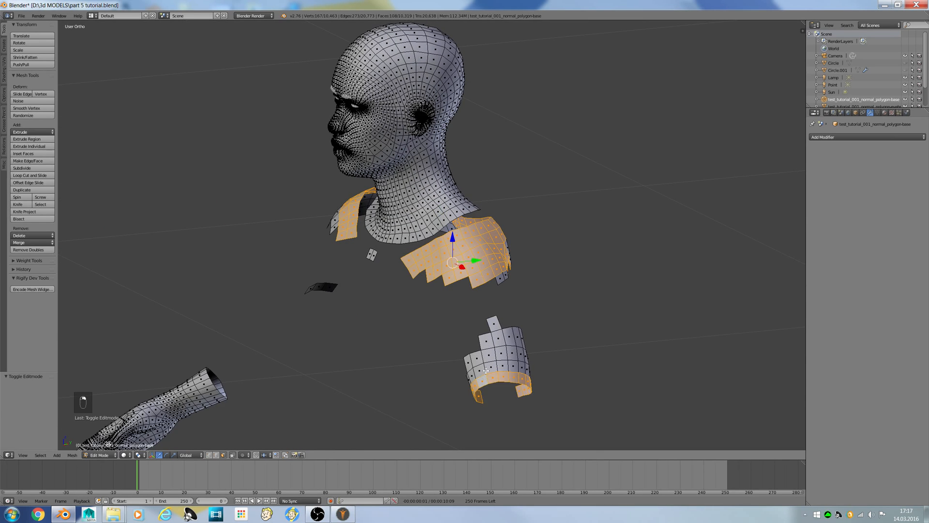
right_click(488, 368, "alt+shift")
right_click(489, 356, "alt+shift")
right_click(497, 340, "alt+shift")
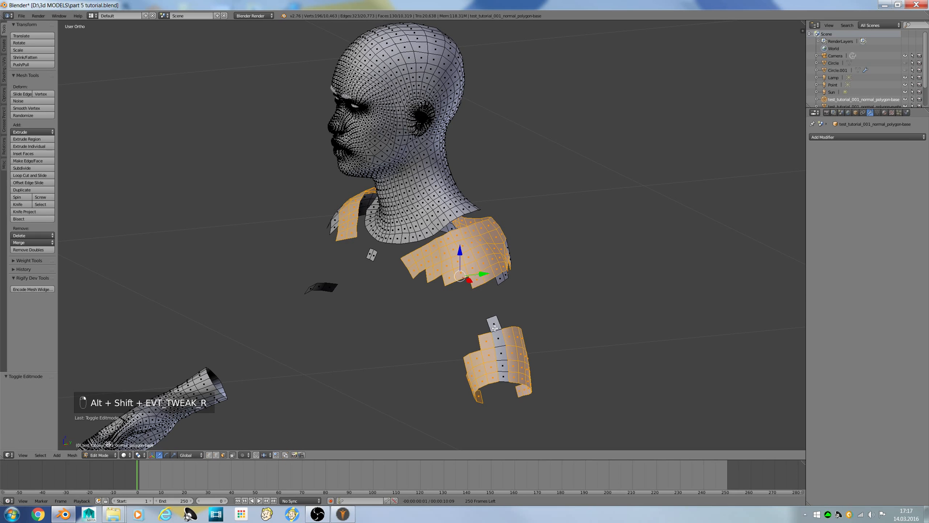
right_click(501, 343, "alt+shift")
scroll(504, 299, "up", 2)
Add the leftover faces behind the left shoulder, across the upper back and on the right arm to the selection
middle_click_drag(504, 298, 402, 293)
right_click(396, 295, "alt+shift")
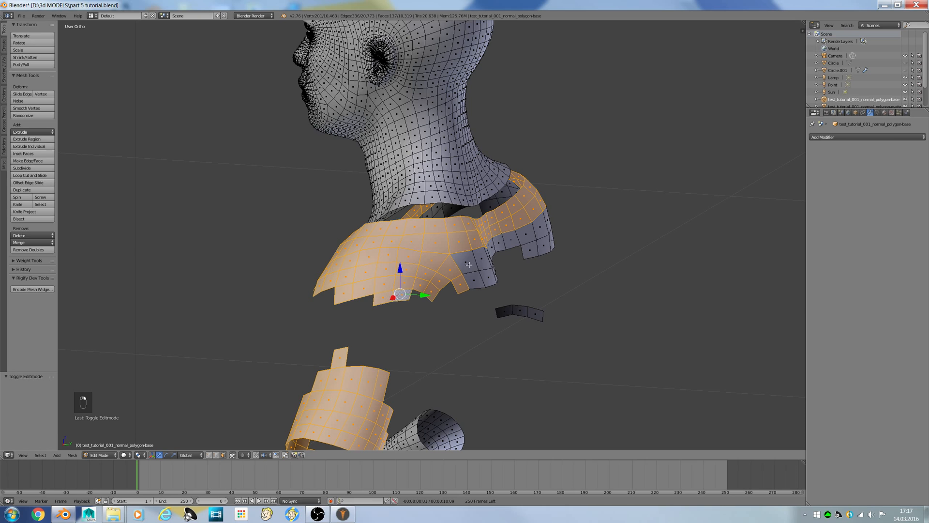
right_click(474, 264, "alt+shift")
right_click(479, 280, "alt+shift")
middle_click_drag(479, 281, 448, 292)
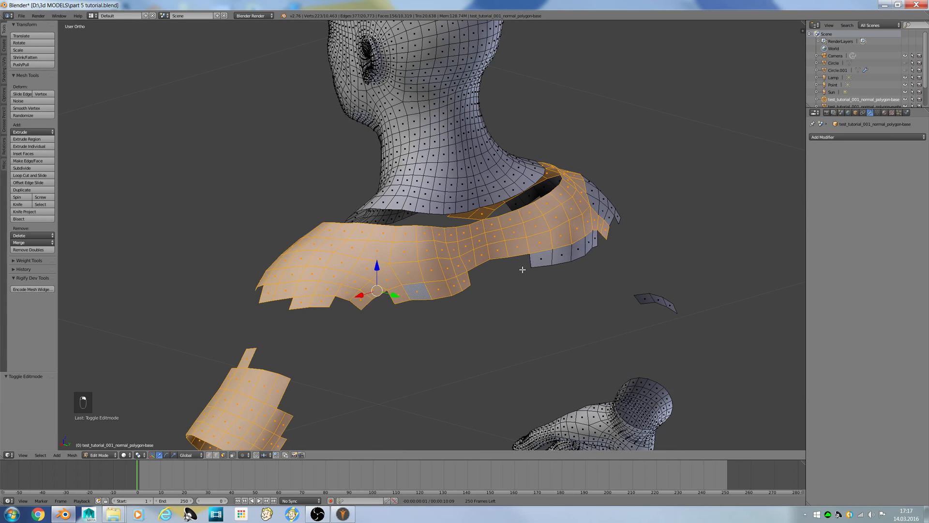
right_click(550, 259, "alt+shift")
right_click(660, 302, "alt+shift")
middle_click_drag(660, 302, 605, 305)
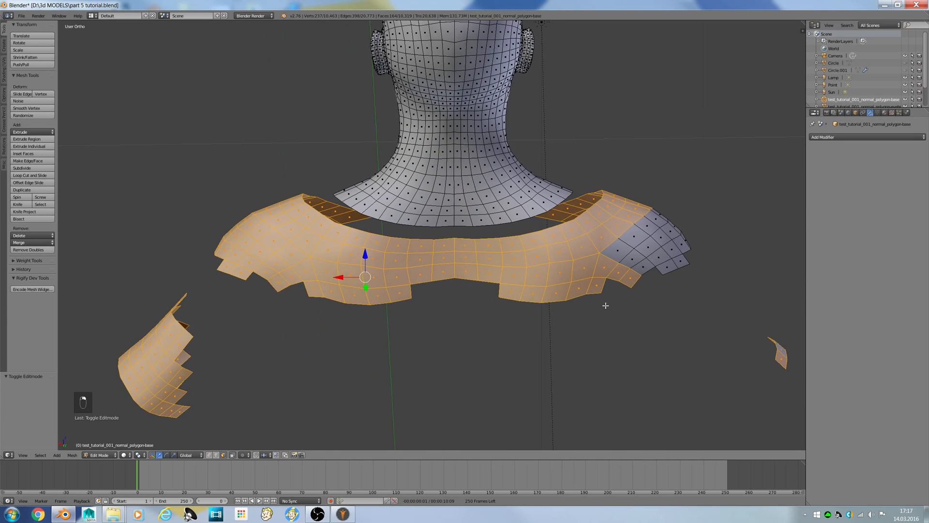
Add the remaining face rows on the back and outer edge of the right shoulder to the selection
right_click(628, 246, "alt+shift")
right_click(635, 253, "alt+shift")
right_click(651, 264, "alt+shift")
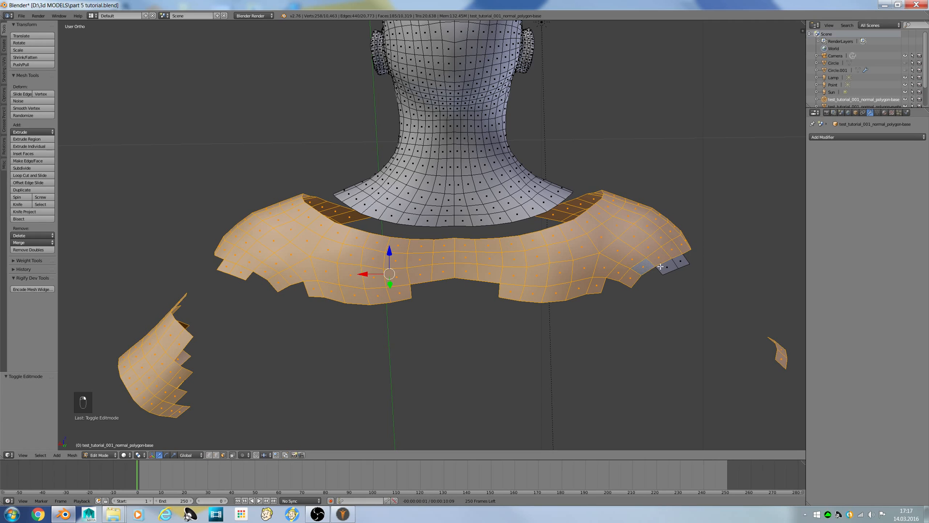
scroll(672, 266, "down", 2)
right_click(668, 285, "alt+shift")
middle_click_drag(668, 284, 426, 276)
scroll(405, 259, "up", 3)
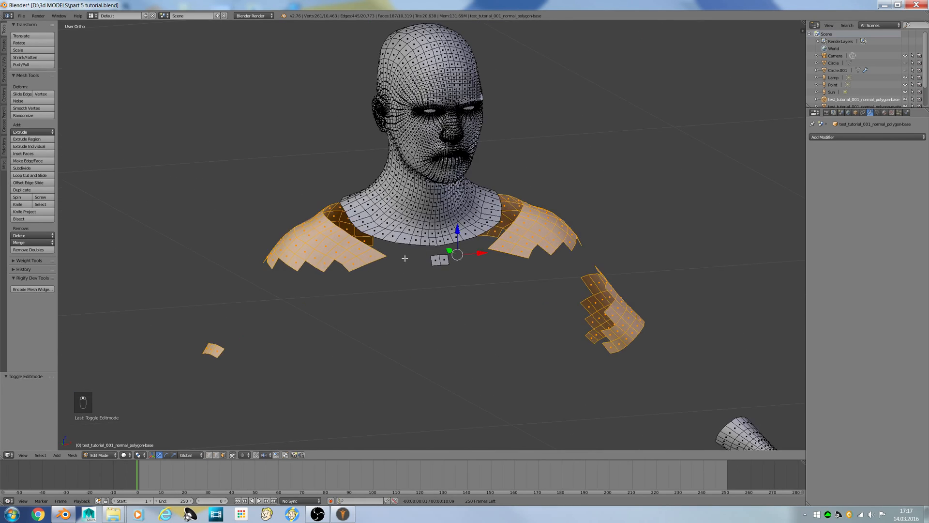
Delete the selected shoulder and arm remnants together with the small patch below the neck, and return to object mode
key("Delete")
left_click(439, 263)
key("Tab")
scroll(366, 290, "down", 4)
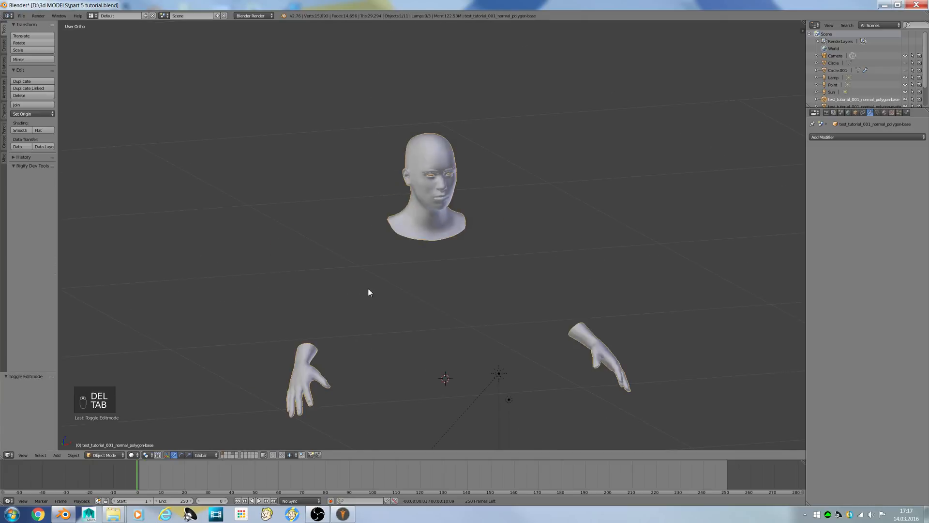
Unhide the shirt and trousers, deselect everything, and check the dressed figure against the remaining body mesh
key("alt+h")
key("a")
key("KP_1")
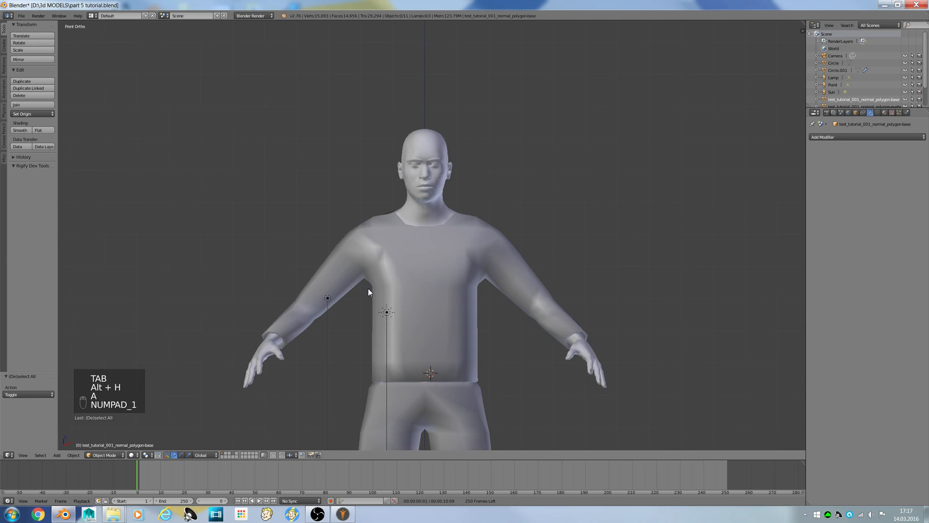
middle_click_drag(368, 289, 366, 369)
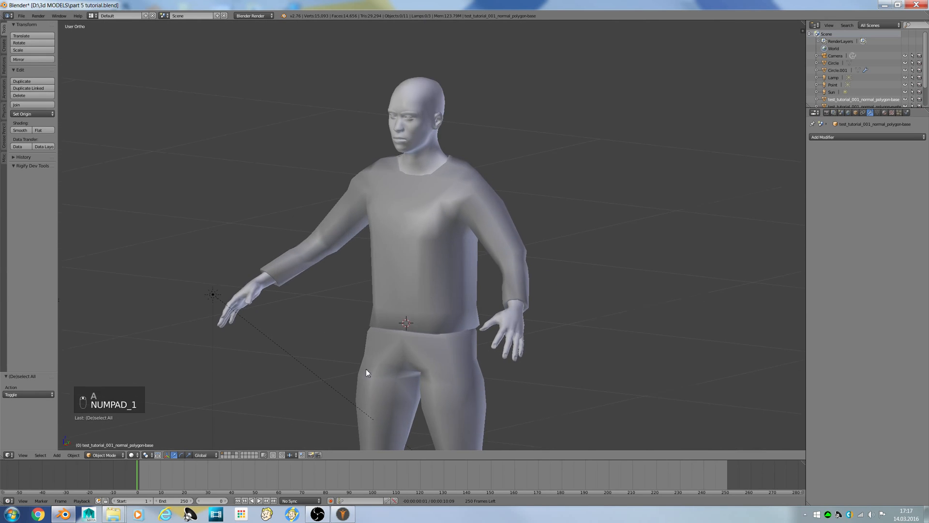
middle_click_drag(403, 436, 407, 325, "shift")
key("Tab")
middle_click_drag(422, 356, 480, 342)
key("Tab")
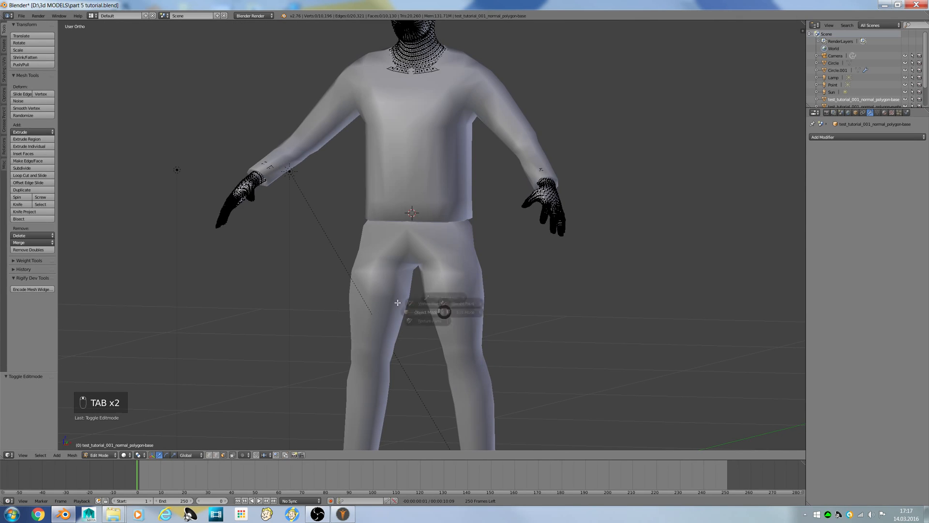
Scale the trousers' mid-thigh edge loop down slightly, using edge selection mode
right_click(421, 292)
key("Tab")
scroll(409, 389, "up", 3)
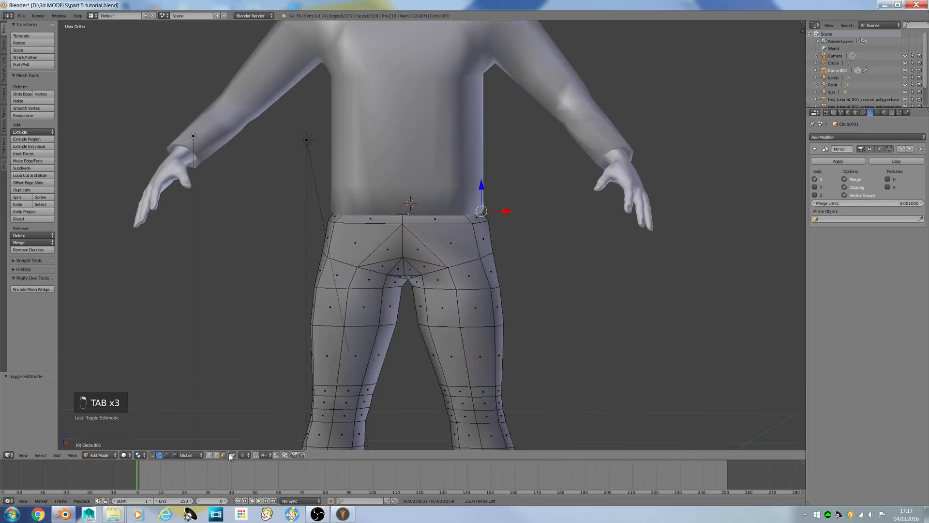
right_click(436, 333, "alt")
key("s")
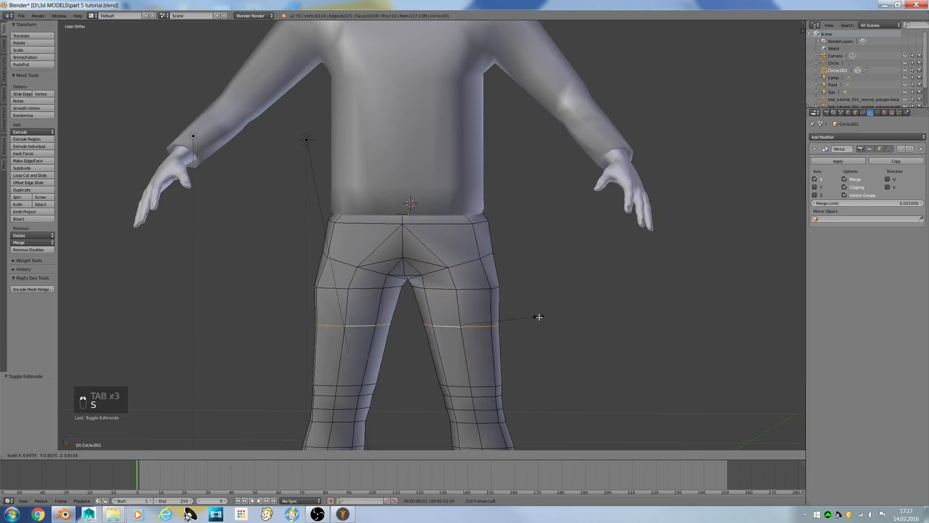
left_click(543, 318)
Return to object mode and display the figure in wireframe from the right side, framing the trouser leg
key("Tab")
key("KP_1")
scroll(431, 317, "down", 3)
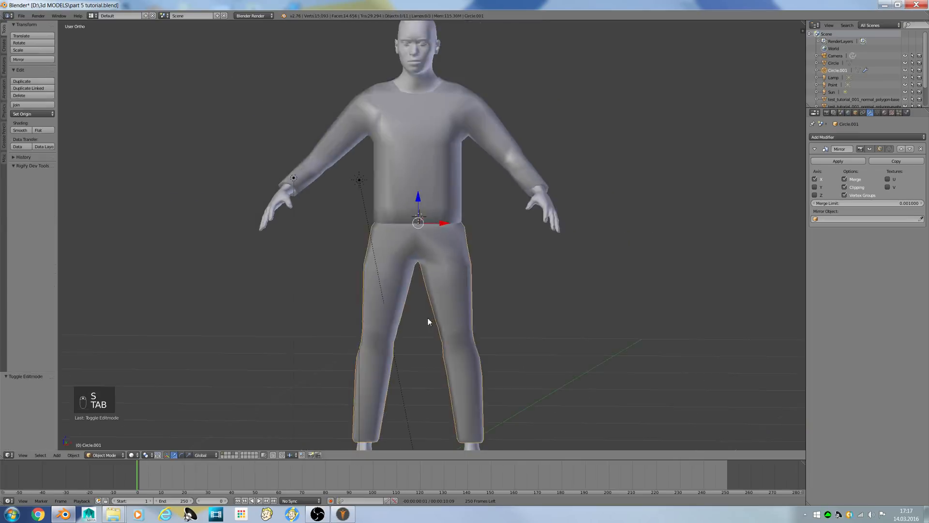
key("KP_3")
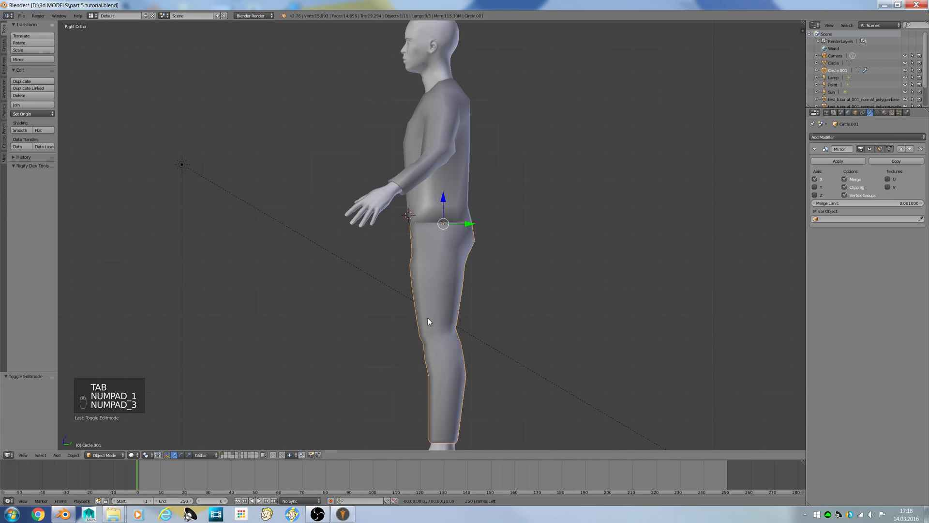
key("z")
left_click(431, 300)
scroll(480, 330, "up", 4)
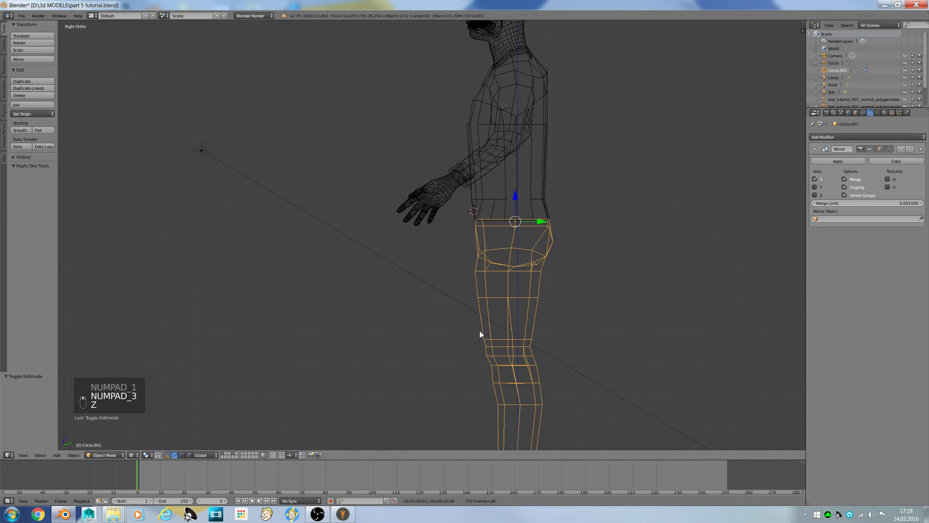
scroll(480, 331, "down", 3, "ctrl")
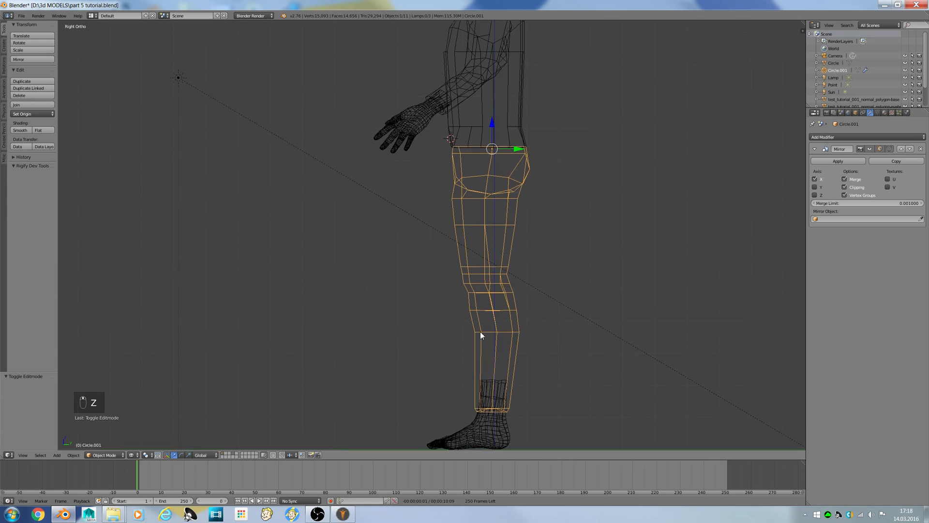
scroll(480, 332, "up", 4)
Flatten the trousers' edge loop just below the knee with a Z scale of 0
key("Tab")
right_click(545, 355, "alt")
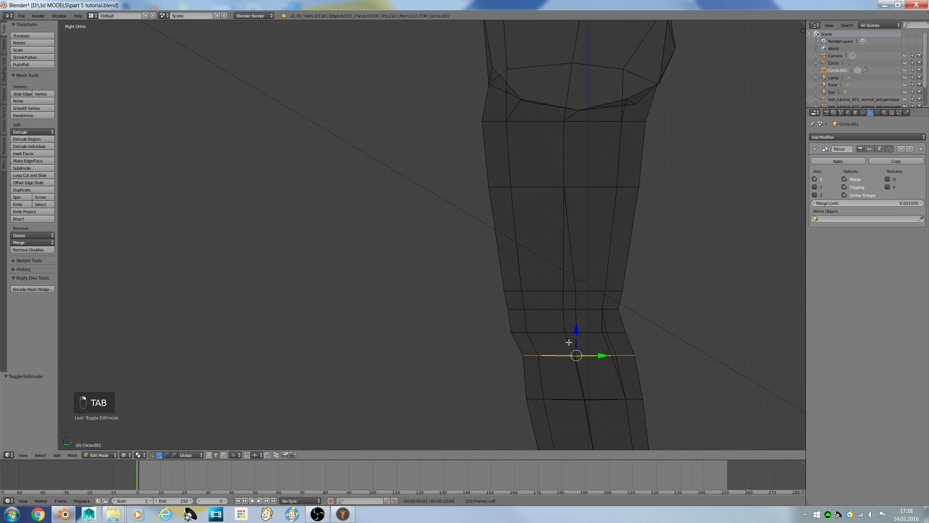
key("s")
key("z")
key("0")
key("Return")
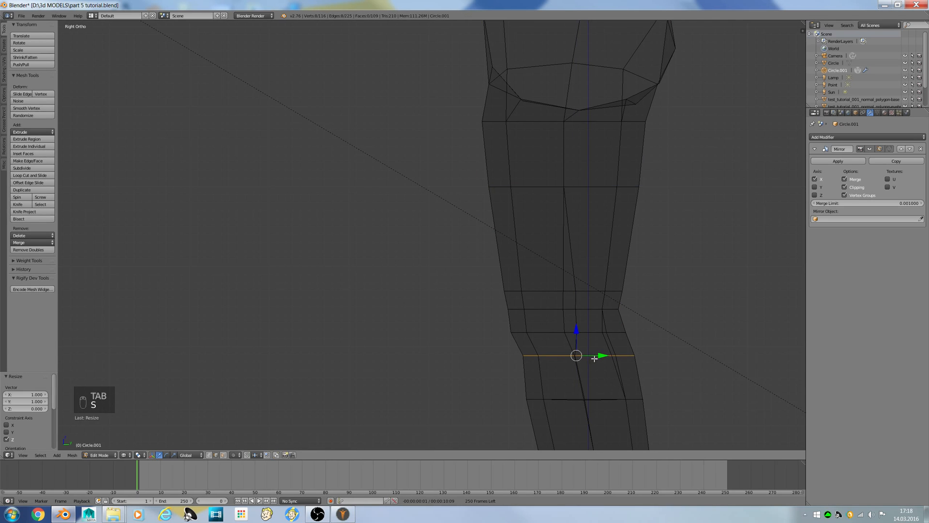
Move the loop below the knee about 0.006 forward along Y and nudge the uppermost knee loop slightly backward
left_click_drag(595, 359, 596, 355)
right_click(554, 290, "alt")
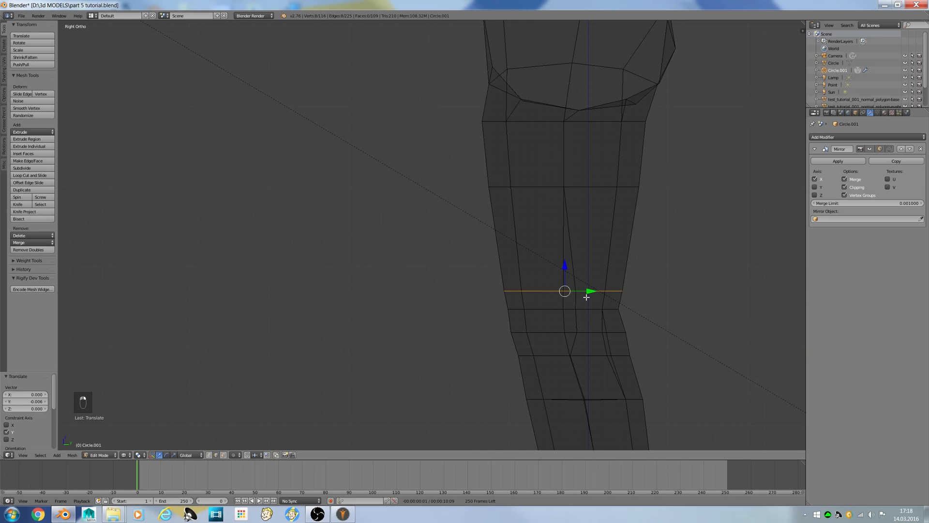
left_click_drag(588, 293, 589, 294)
key("a")
right_click(577, 267)
right_click(574, 298, "shift")
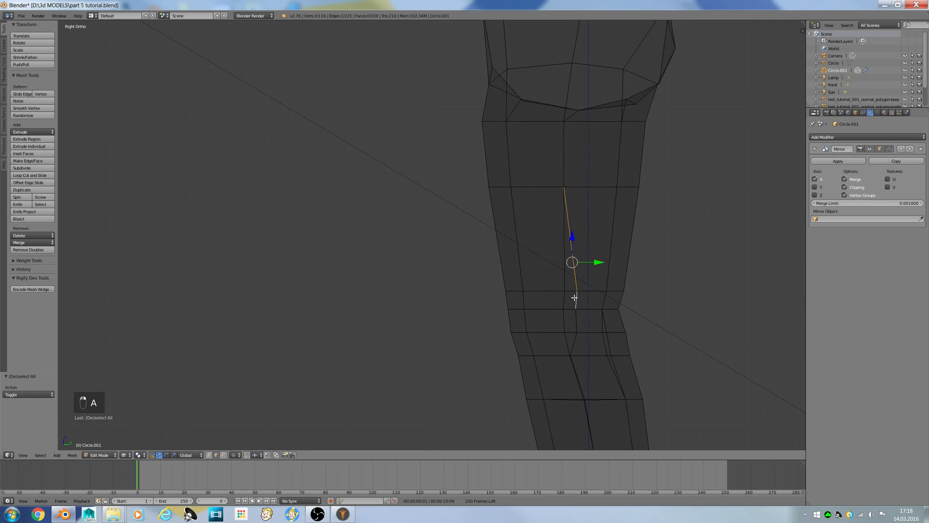
right_click(574, 343, "shift")
key("a")
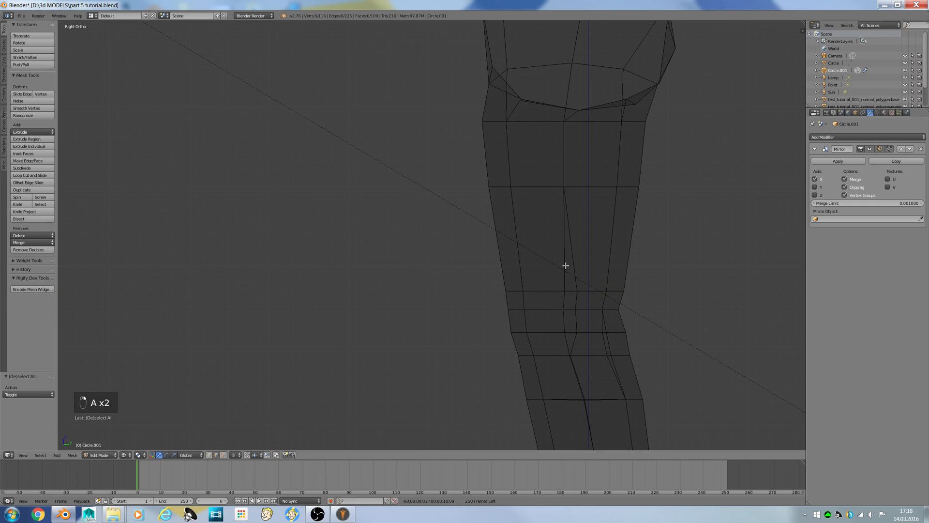
Align the middle vertices of the uppermost knee row in the side view with a Y scale of 0, using vertex selection mode
key("z")
middle_click_drag(554, 300, 506, 299)
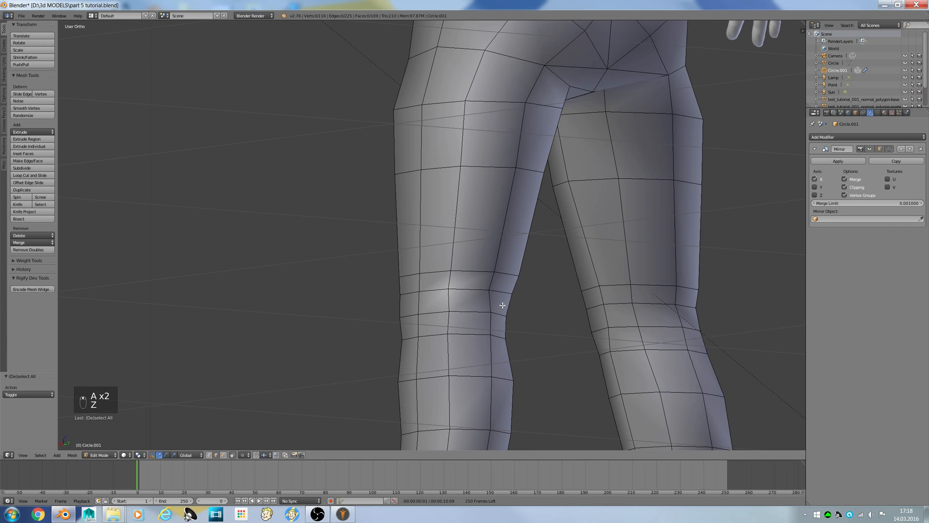
middle_click_drag(562, 289, 589, 296)
key("KP_3")
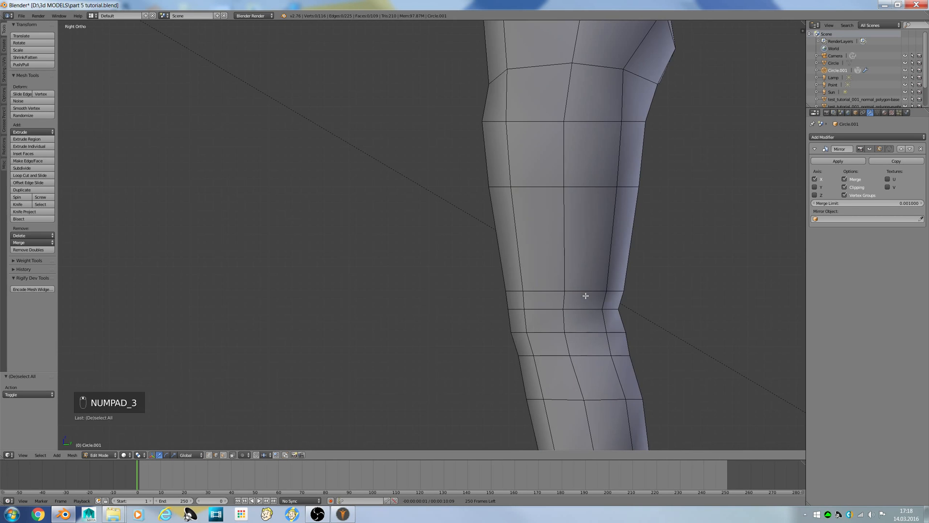
key("z")
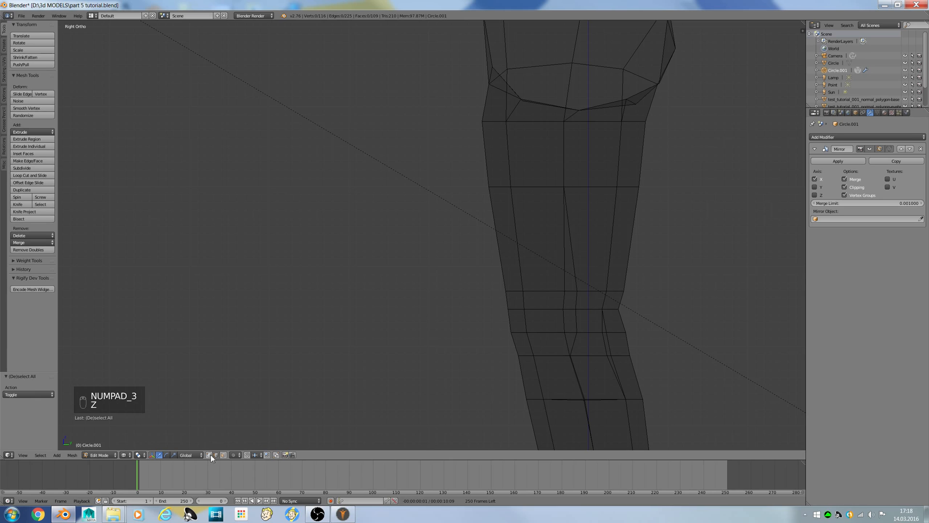
key("b")
left_click_drag(563, 286, 593, 301)
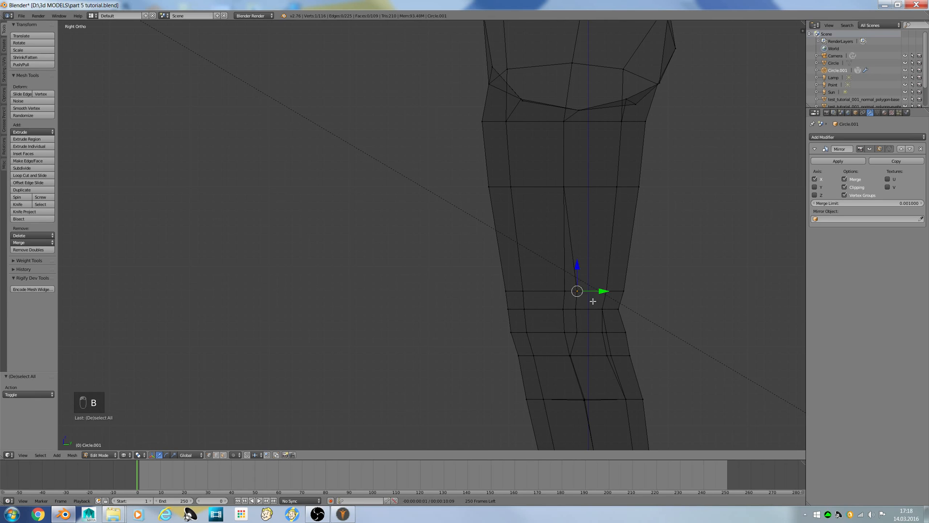
key("b")
key("s")
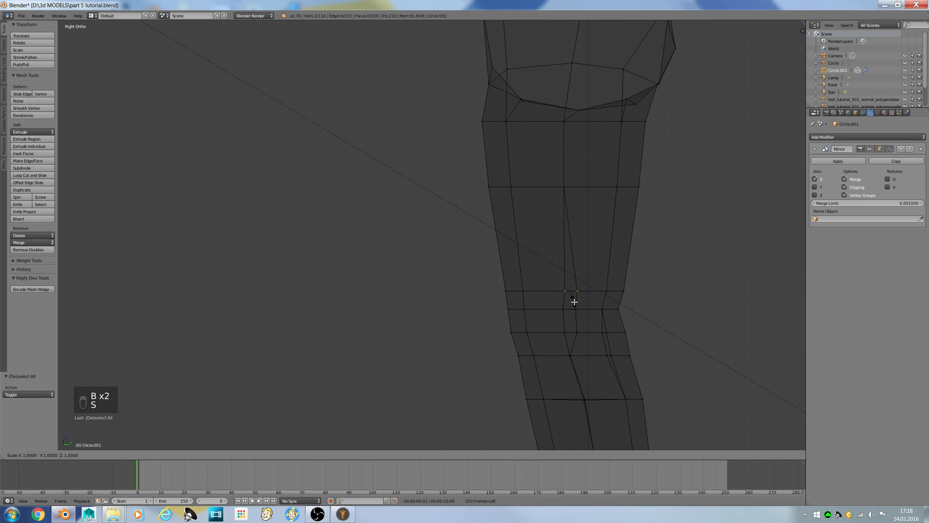
key("y")
key("0")
key("Return")
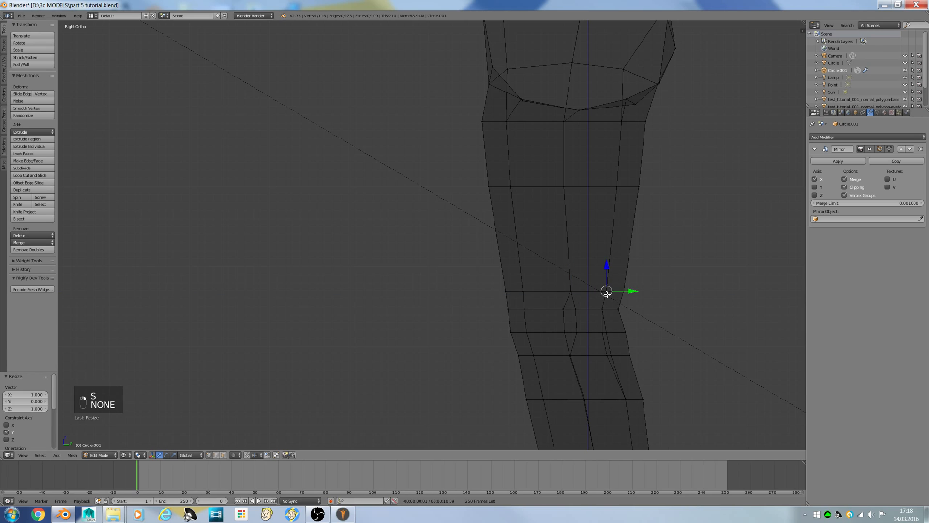
Align the middle vertices of the second knee row with a Y scale of 0
key("a")
key("b")
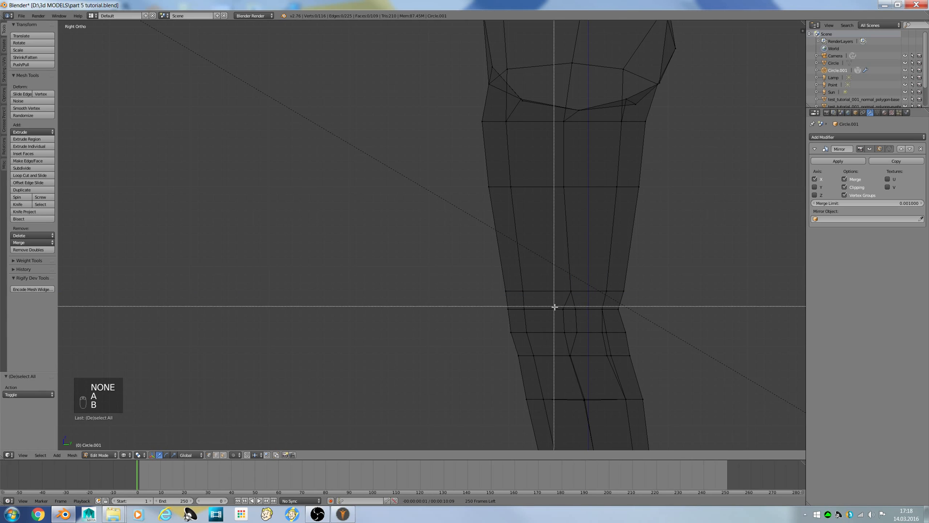
left_click_drag(550, 299, 586, 324)
key("s")
key("y")
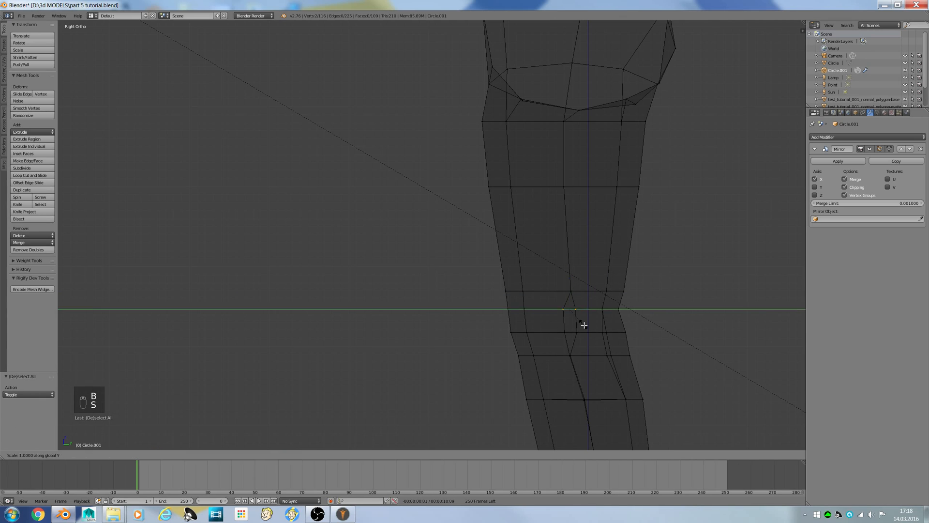
key("0")
key("Return")
Align the middle vertices of the third knee row with a Y scale of 0, then clear the selection
key("a")
key("b")
left_click_drag(561, 332, 590, 344)
key("b")
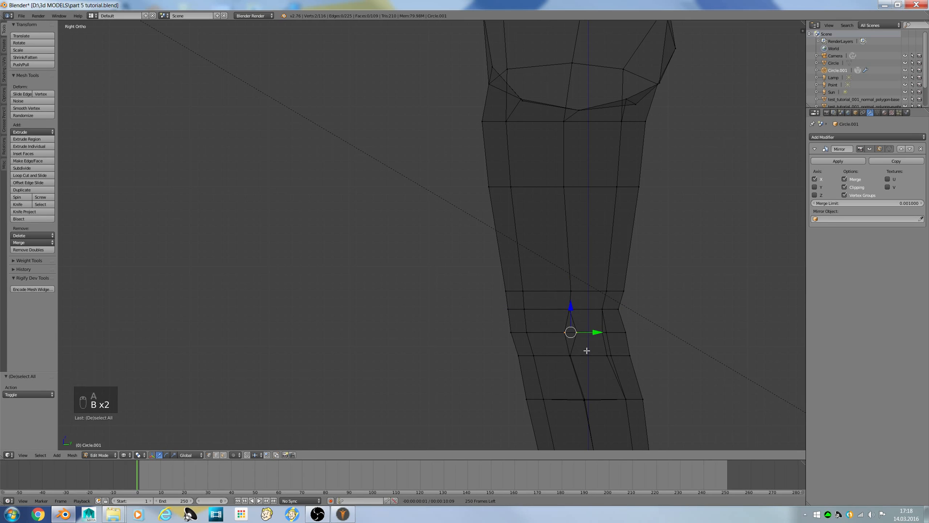
key("s")
key("y")
key("0")
key("Return")
key("a")
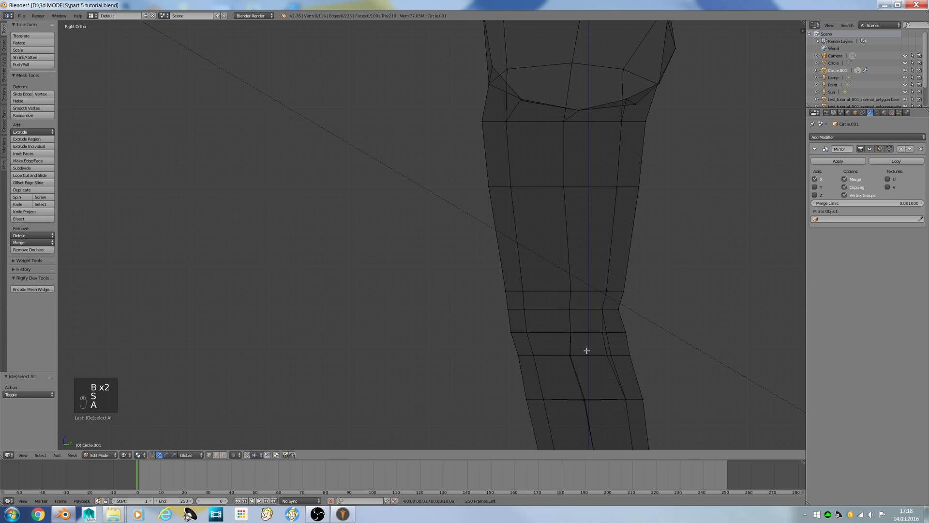
Try to align the rear vertices of the third and fourth knee rows by scaling each group
key("b")
left_click_drag(600, 321, 612, 342)
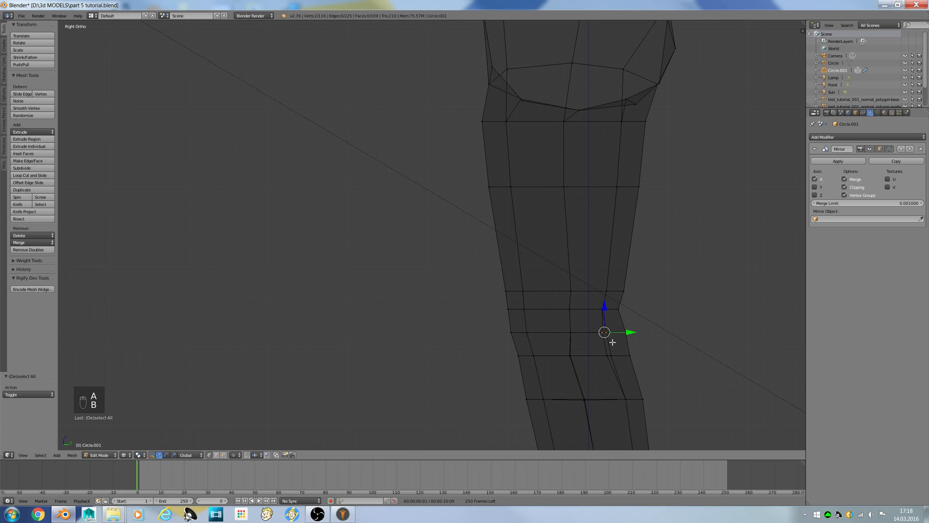
key("s")
right_click(612, 342)
key("a")
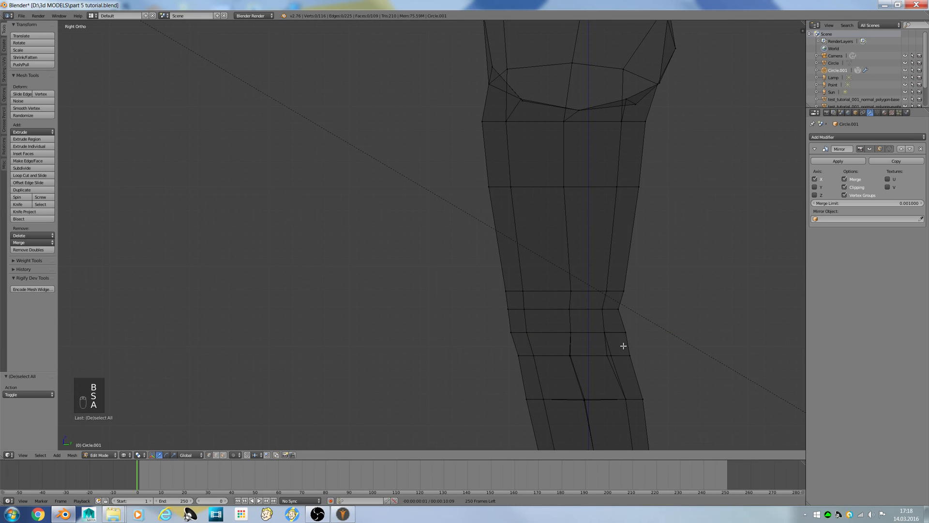
key("b")
left_click_drag(597, 341, 624, 371)
key("s")
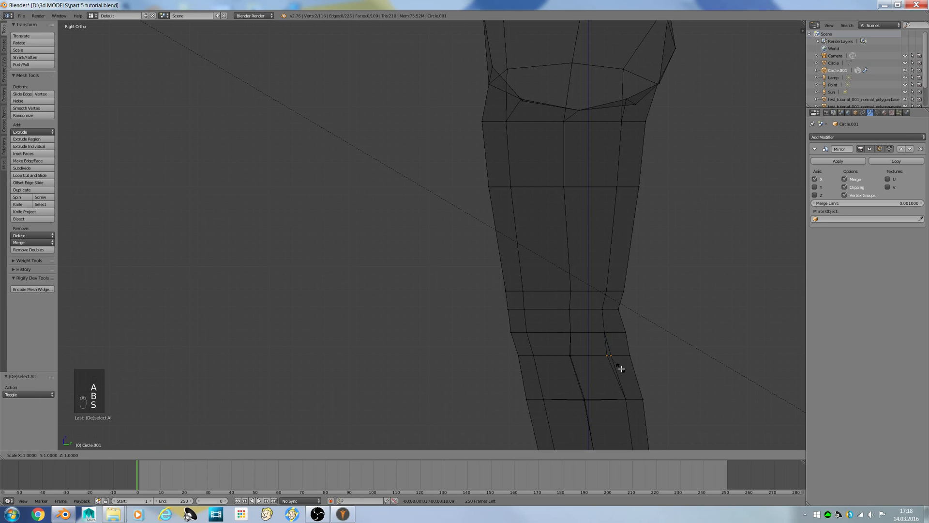
right_click(620, 368)
key("a")
Try to align the middle vertices of the fourth knee row by scaling them
key("b")
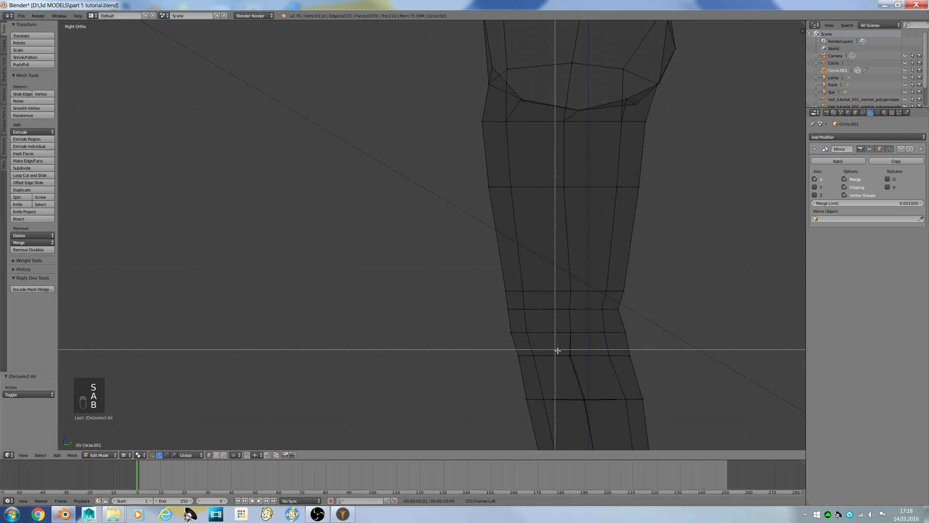
left_click_drag(557, 350, 588, 370)
key("s")
right_click(588, 371)
key("a")
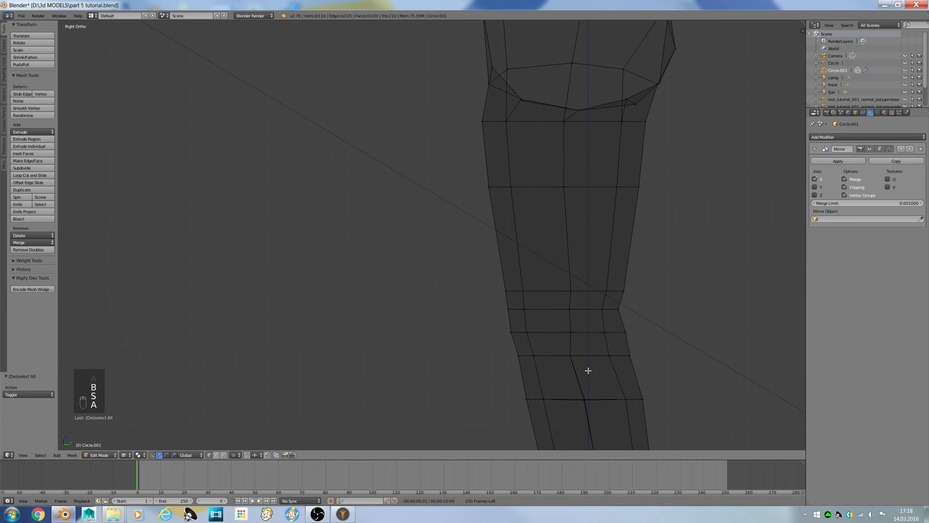
Try to align the middle vertices of the upper calf row, scaling them to 0 along Z and once more
key("b")
left_click_drag(570, 394, 607, 428)
key("b")
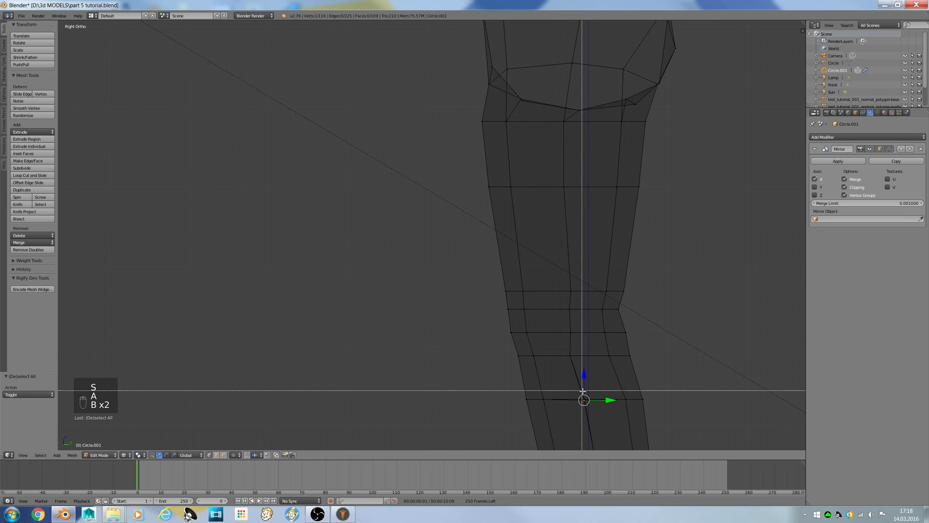
right_click(608, 429)
key("s")
left_click(607, 429)
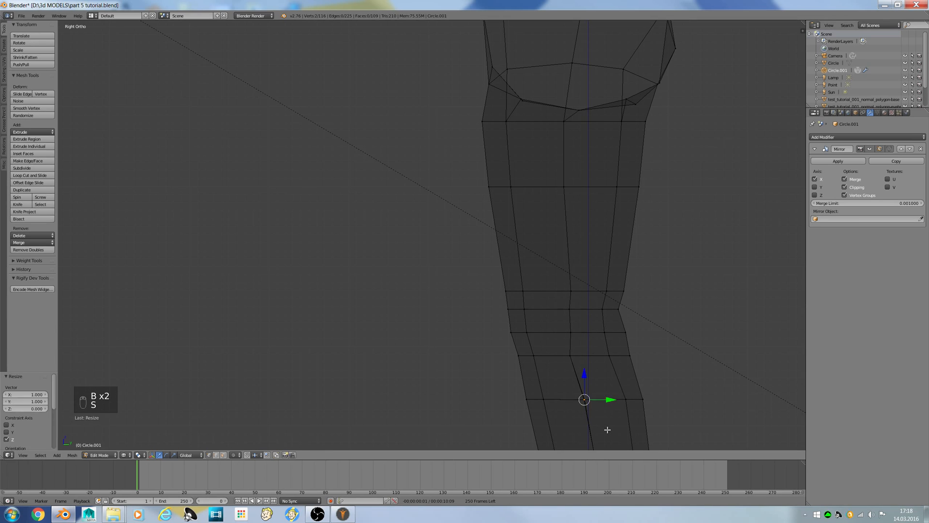
key("a")
scroll(610, 403, "down", 1)
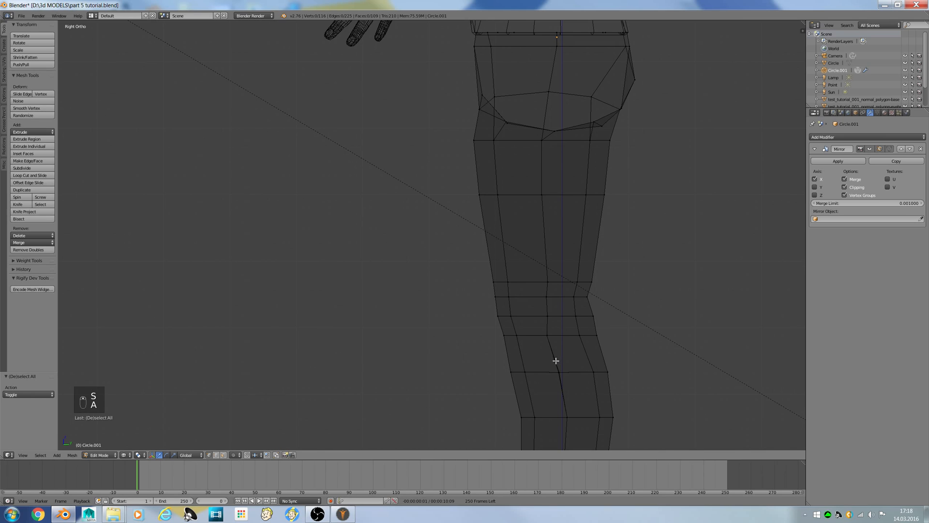
key("b")
left_click_drag(551, 361, 564, 388)
key("s")
left_click(564, 388)
key("a")
key("Tab")
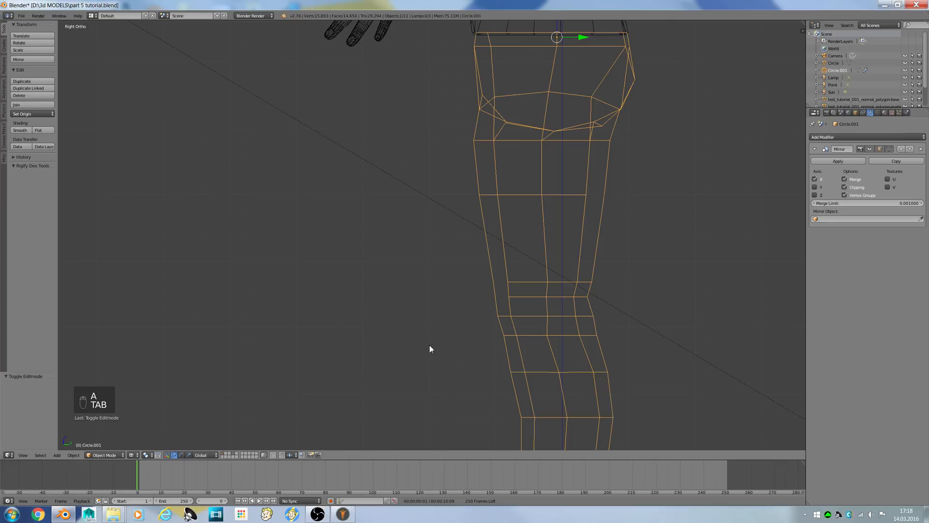
key("Tab")
right_click(558, 298, "alt")
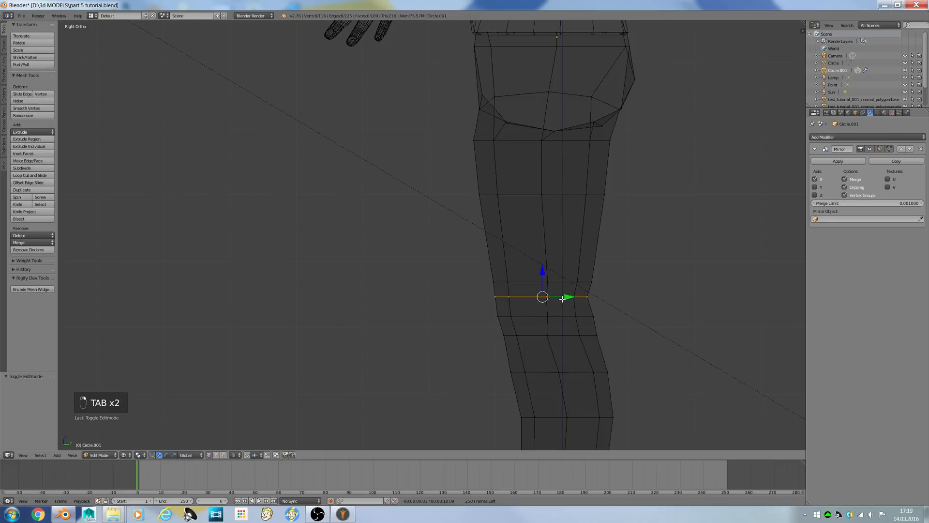
key("a")
key("a")
key("a")
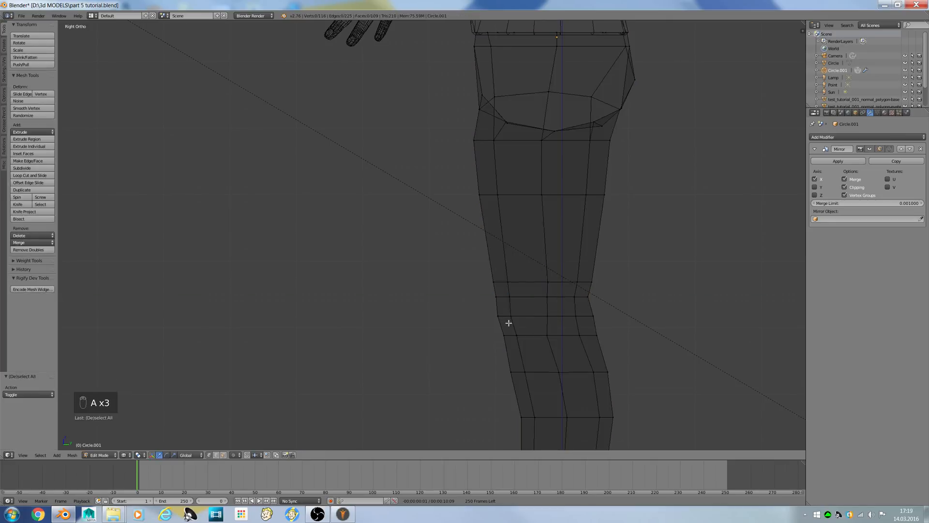
Check the knees in solid display and undo the vertex alignments made after the third knee row's middle vertices
key("KP_1")
key("z")
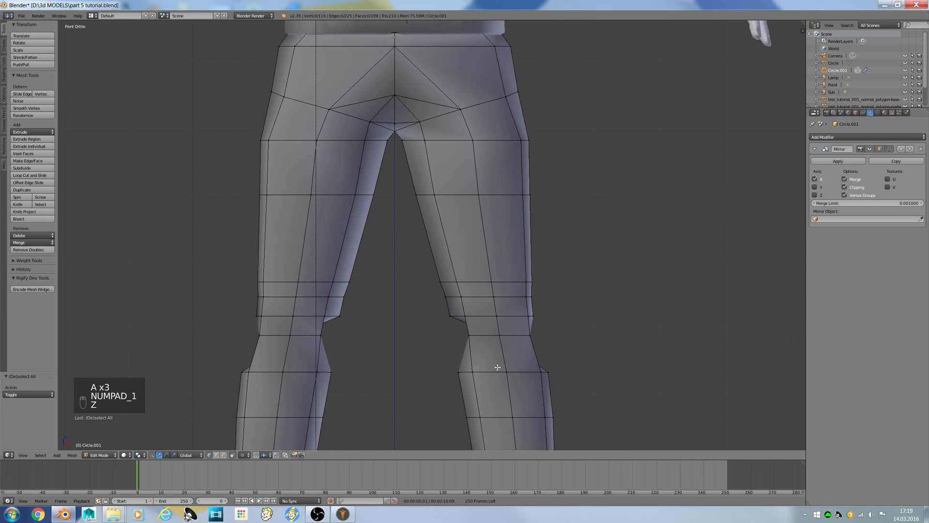
mouse_move(497, 367)
middle_mouse_down()
mouse_move(606, 382)
mouse_move(494, 357)
middle_mouse_up()
key("ctrl+z")
key("ctrl+z")
key("ctrl+z")
key("ctrl+z")
key("ctrl+z")
key("ctrl+z")
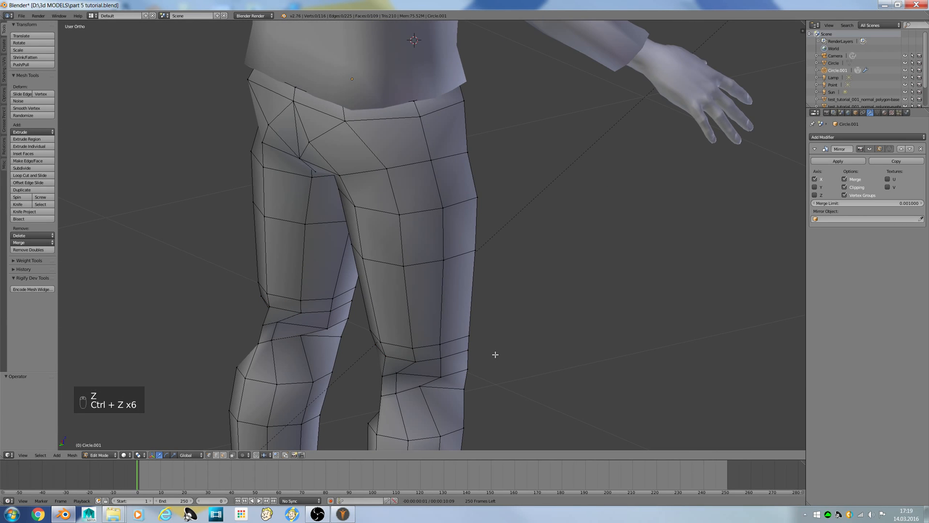
key("ctrl+z")
key("ctrl+z")
key("ctrl+z")
key("ctrl+z")
key("ctrl+z")
key("ctrl+z")
key("ctrl+z")
key("ctrl+z")
key("ctrl+z")
key("ctrl+z")
key("ctrl+z")
key("ctrl+z")
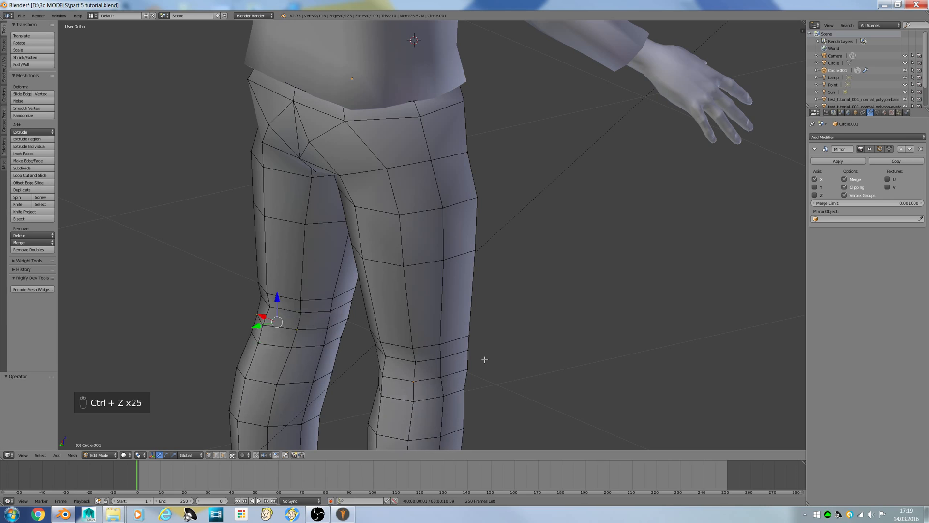
key("ctrl+z")
key("ctrl+z")
Align the middle vertices of the fourth knee row by scaling them to 0 along the Y axis
key("Tab")
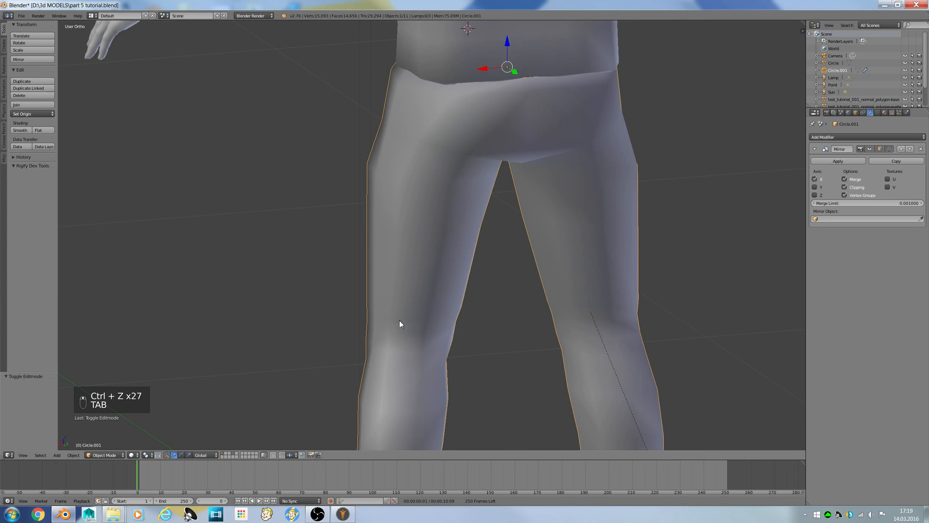
key("KP_3")
key("Tab")
key("z")
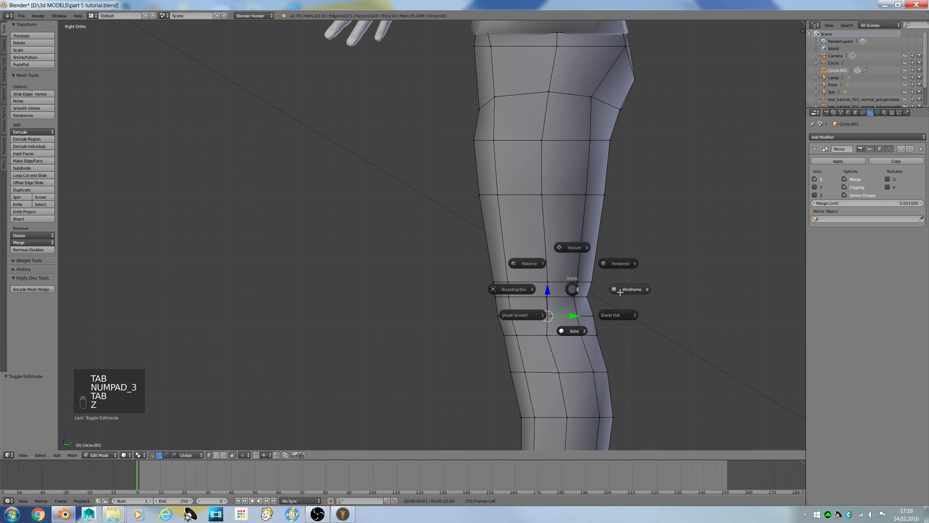
left_click(618, 293)
scroll(618, 295, "up", 2)
key("a")
key("b")
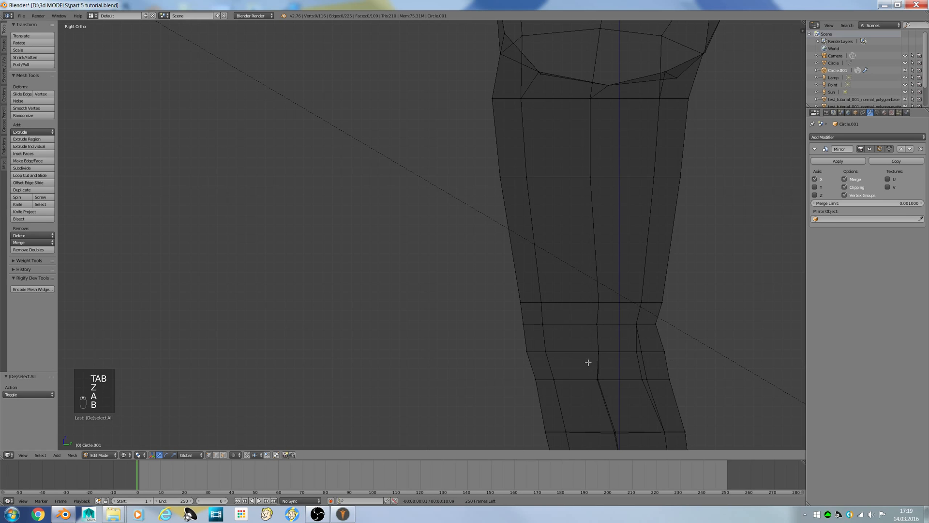
left_click_drag(589, 363, 615, 401)
key("KP_1")
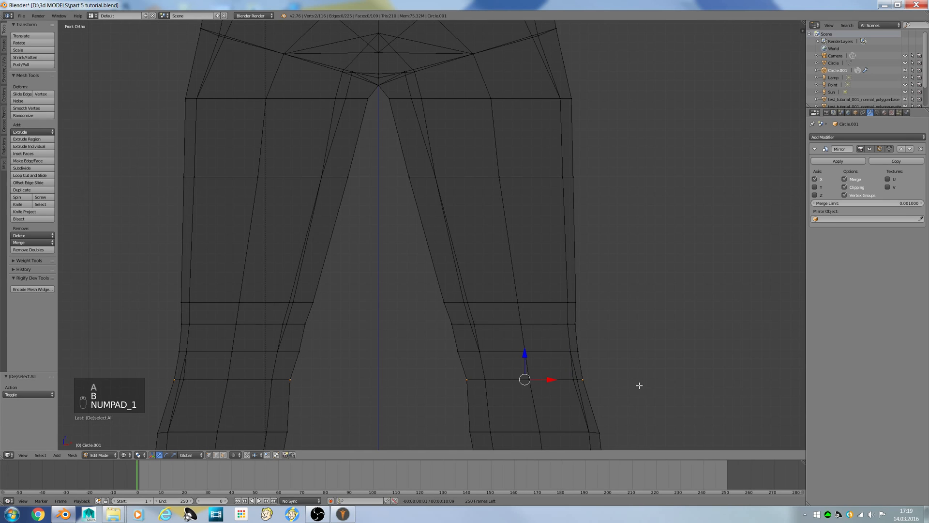
key("s")
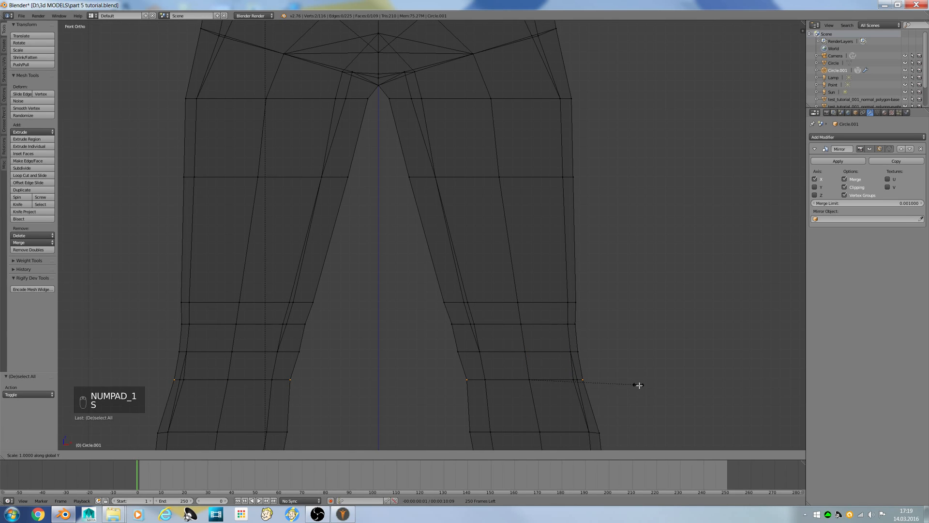
key("0")
key("Return")
Select the rear inner vertices of the third knee row and scale them to 0 along the Y axis
key("KP_3")
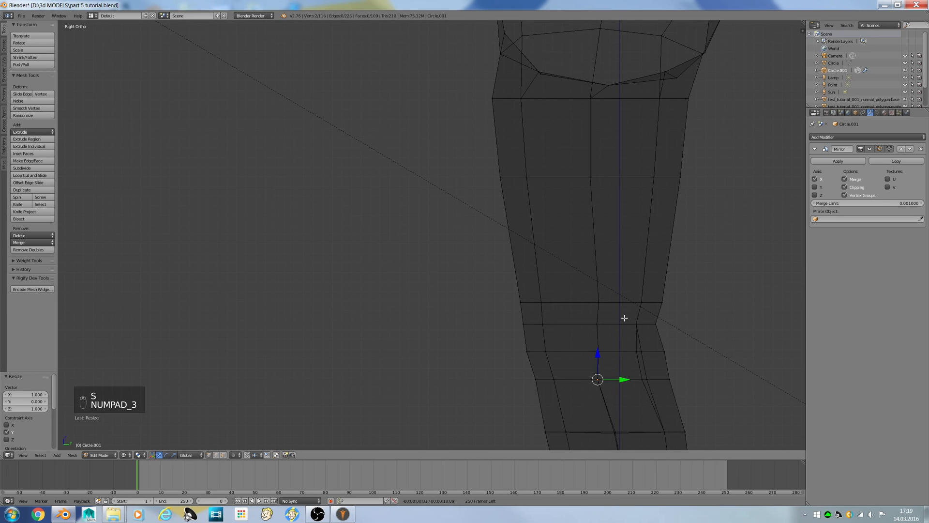
key("a")
key("a")
right_click(641, 352, "shift")
key("z")
left_click(639, 376)
middle_click_drag(638, 376, 599, 379)
key("s")
key("y")
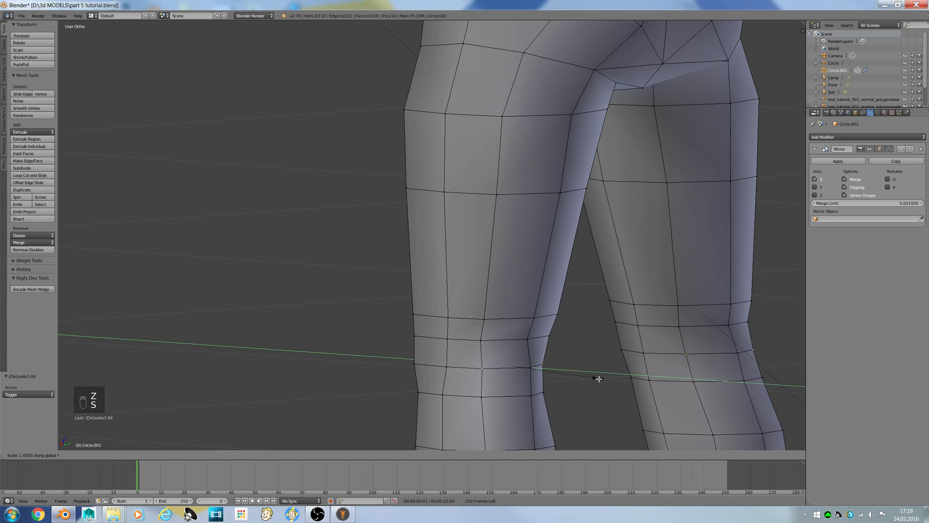
key("0")
key("Return")
Return the trousers to Object Mode and save the scene as a new version named part 6 tutorial.blend
key("Tab")
key("KP_1")
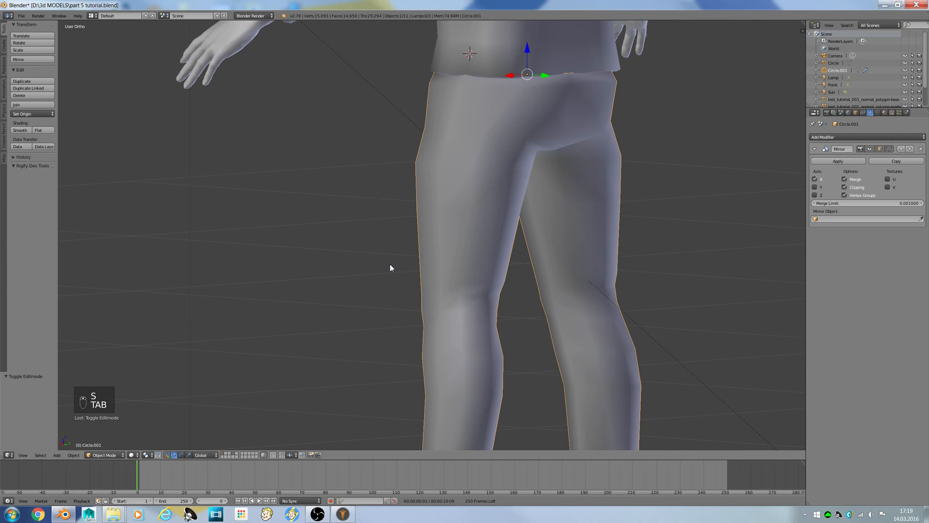
scroll(391, 266, "up", 2)
key("ctrl+shift+s")
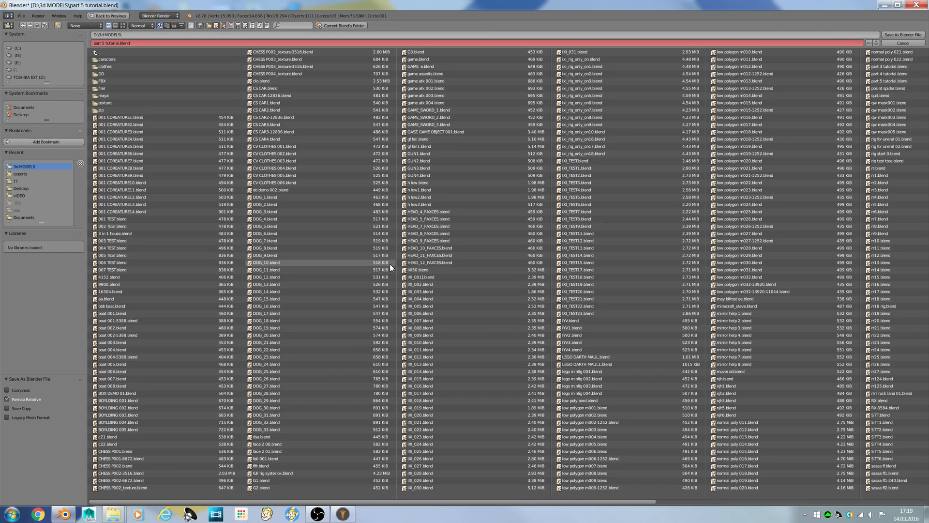
key("KP_Add")
key("KP_Enter")
scroll(391, 261, "down", 3)
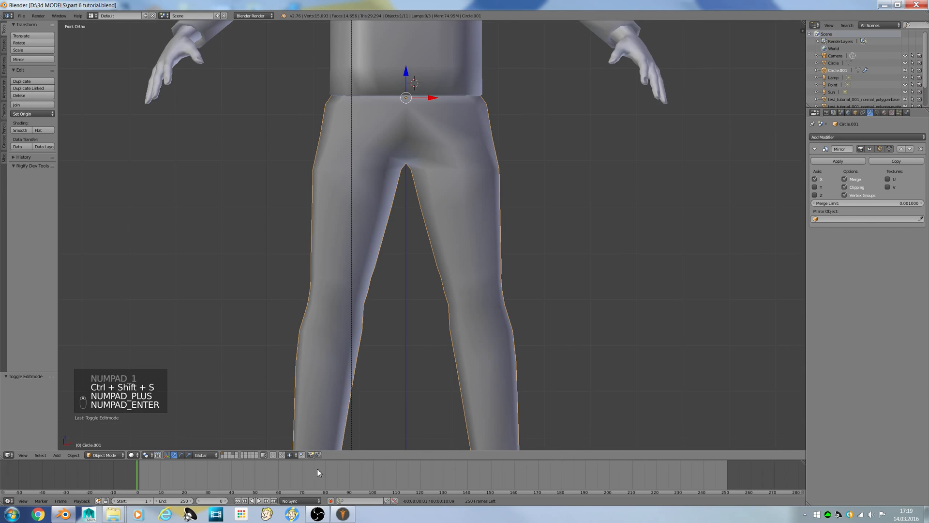
left_click(317, 514)
left_click(318, 513)
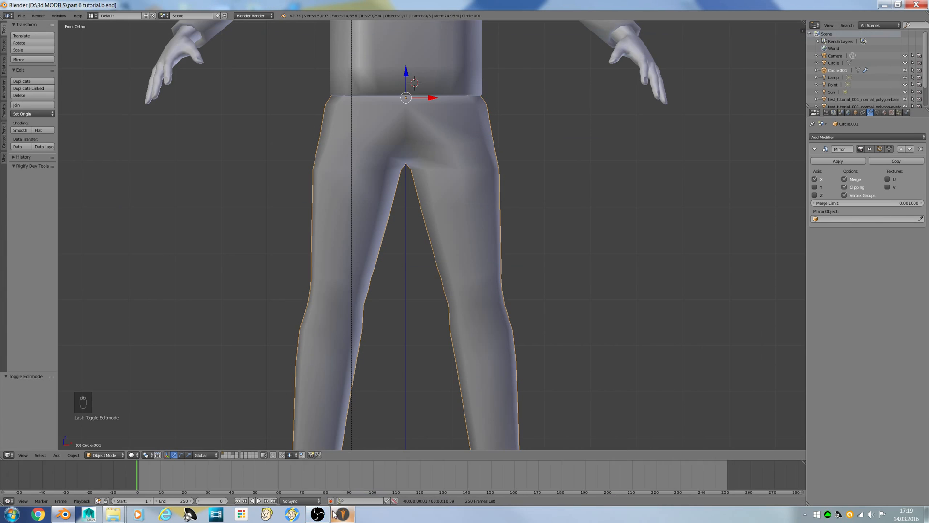
key("KP_1")
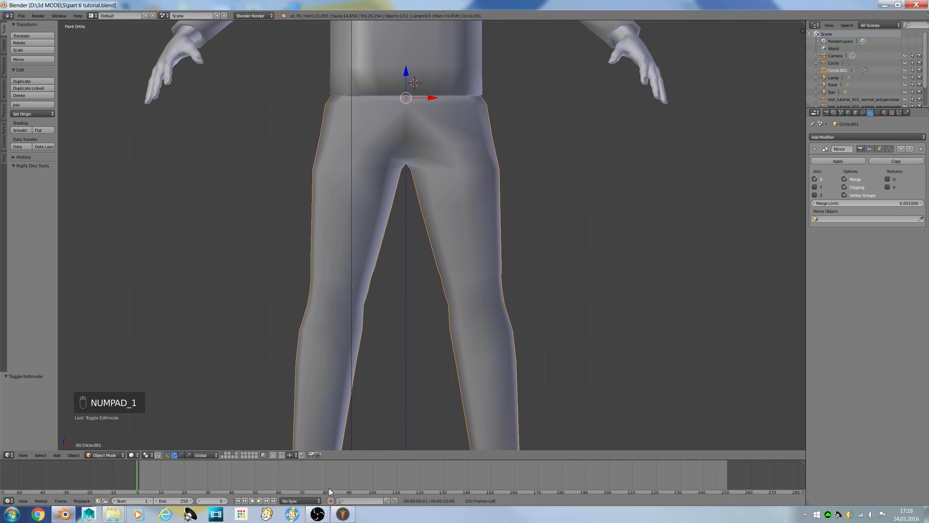
left_click(318, 514)
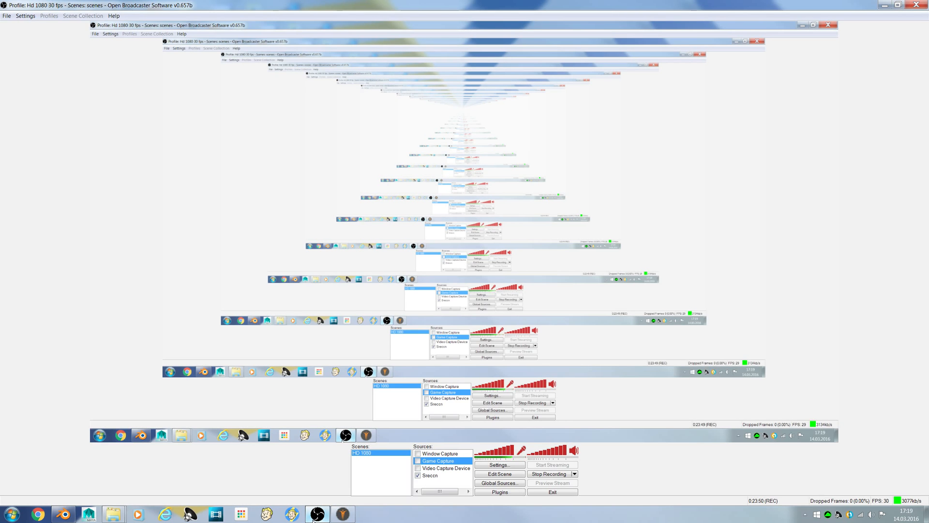
left_click(314, 519)
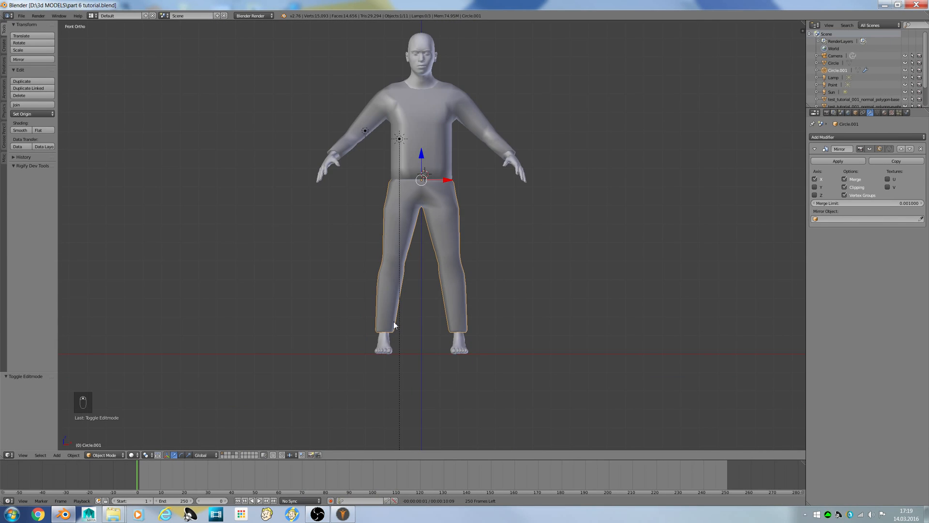
right_click(394, 321)
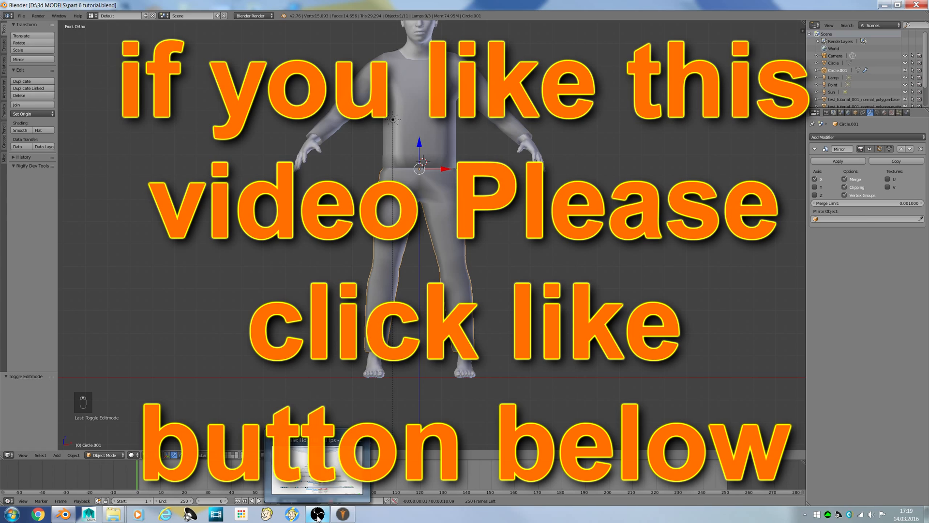
left_click(317, 515)
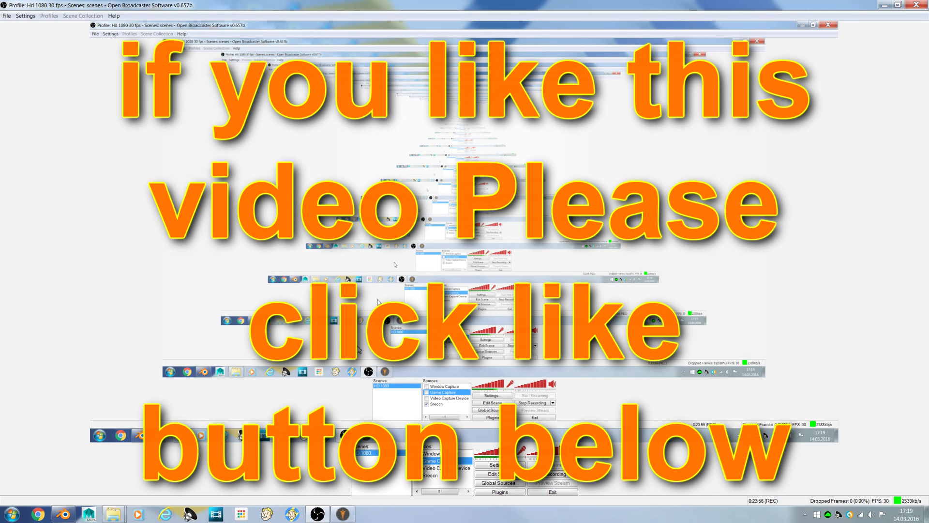